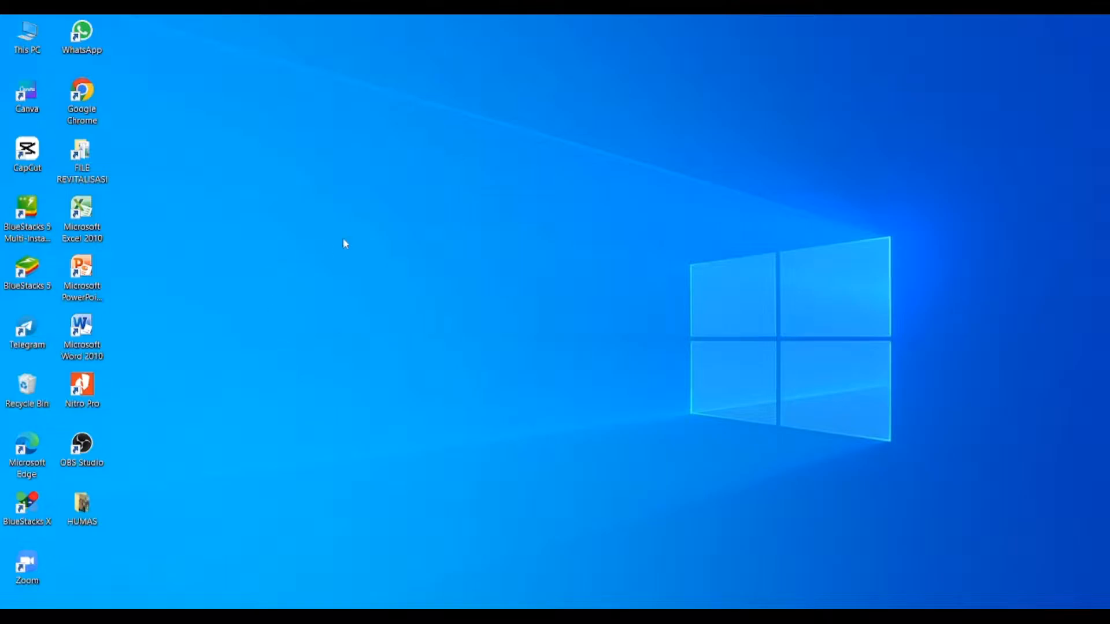
- Launch Google Chrome and open the LAYANAN DIGITAL KUA site from its saved shortcut
click(84, 107)
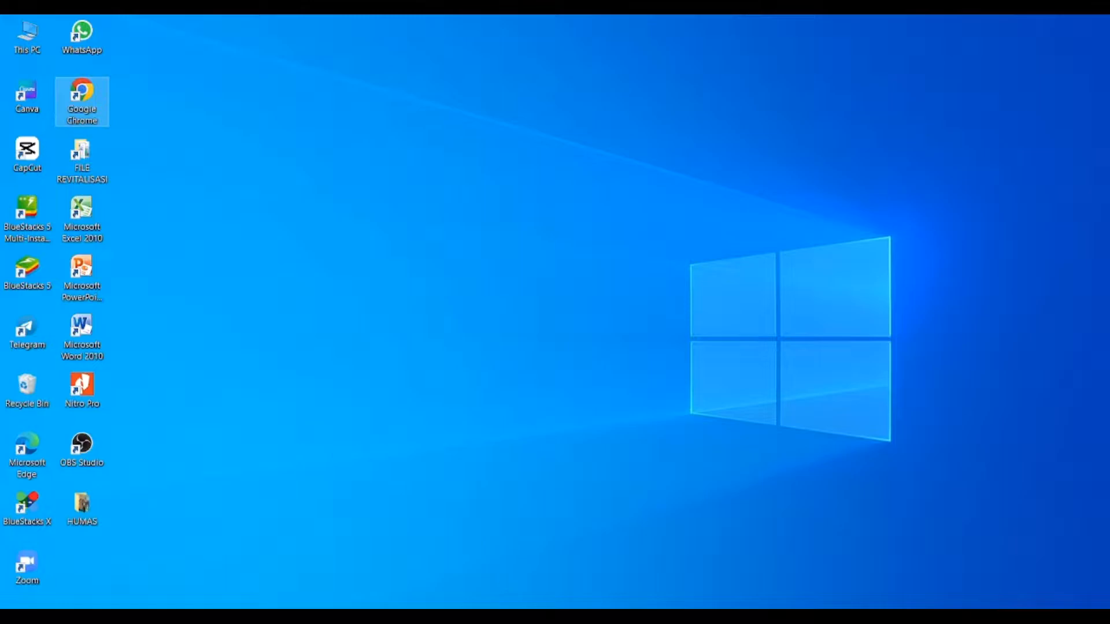
key(Return)
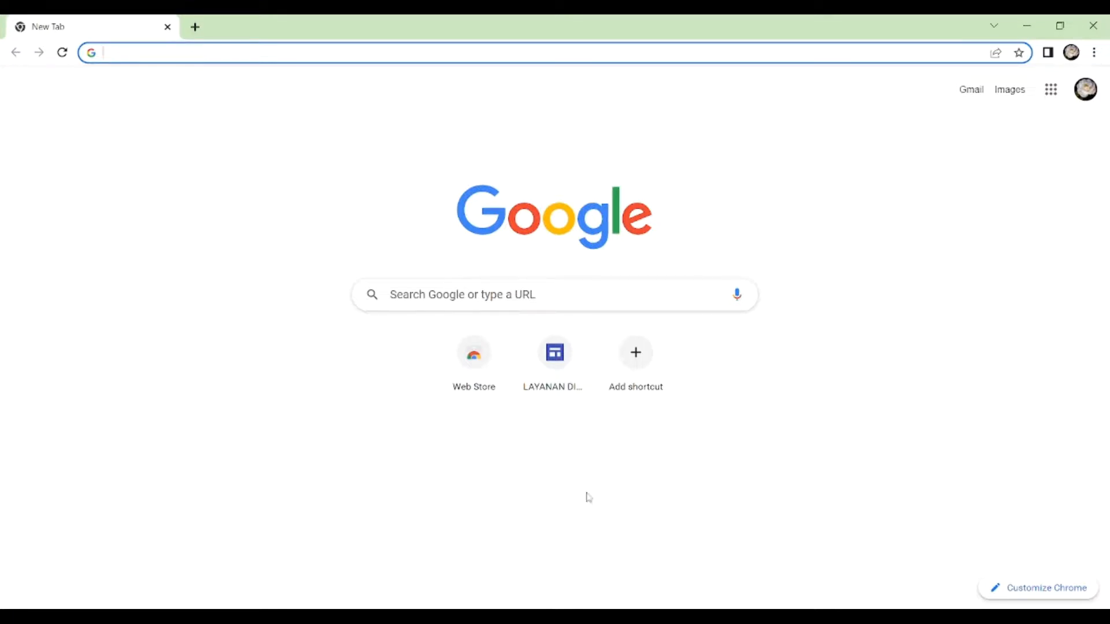
click(555, 370)
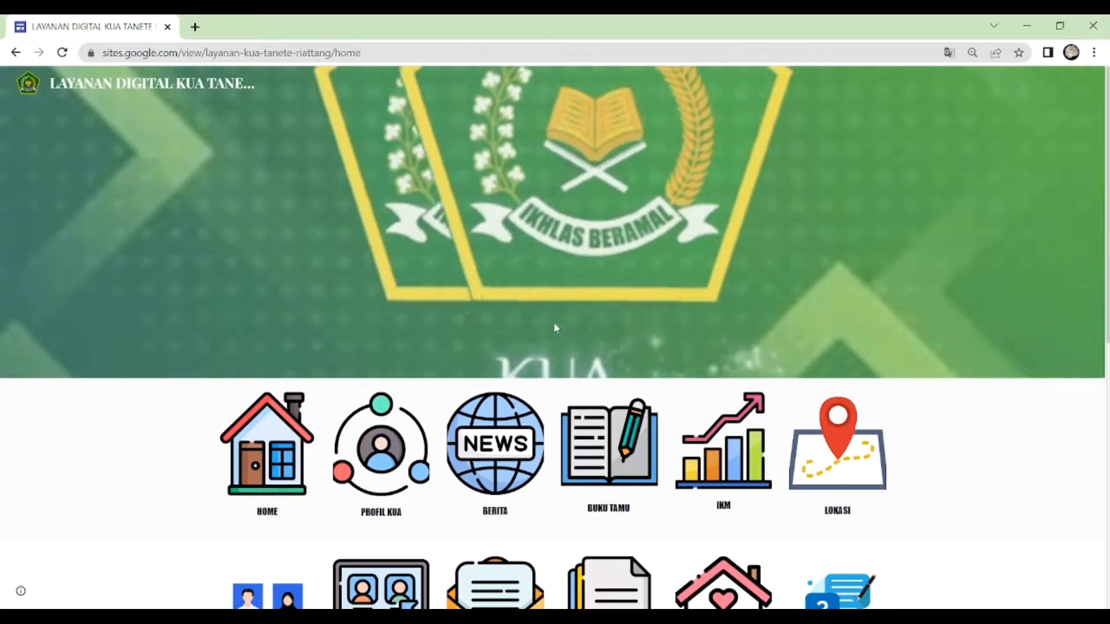
- Look through all the service icons on the site's home page
scroll(555, 329, down, 2)
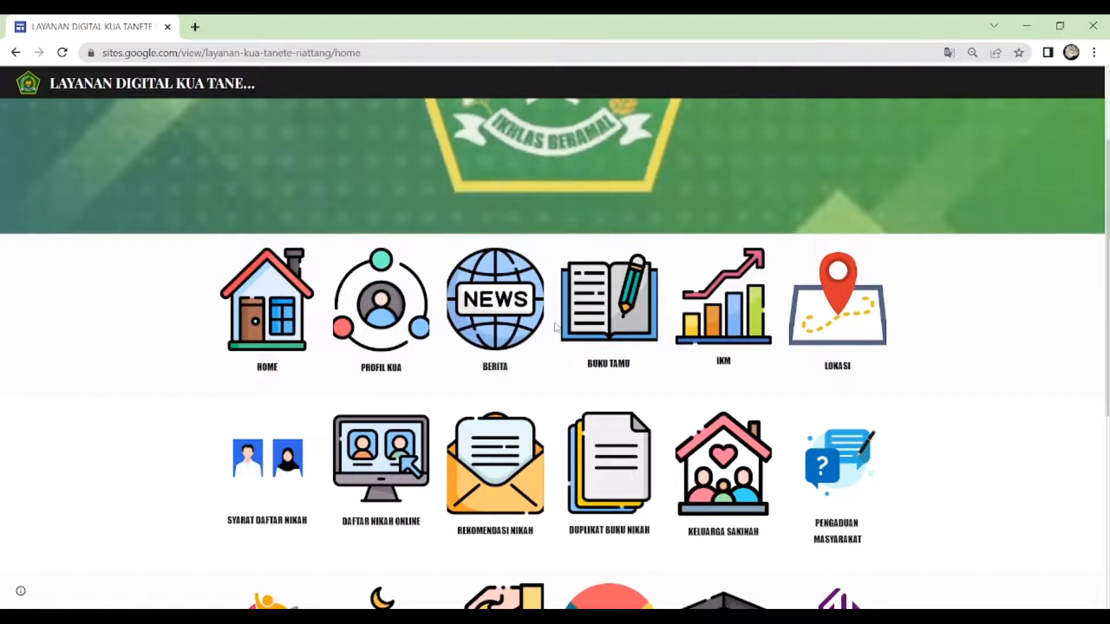
scroll(556, 327, down, 1)
scroll(557, 327, down, 2)
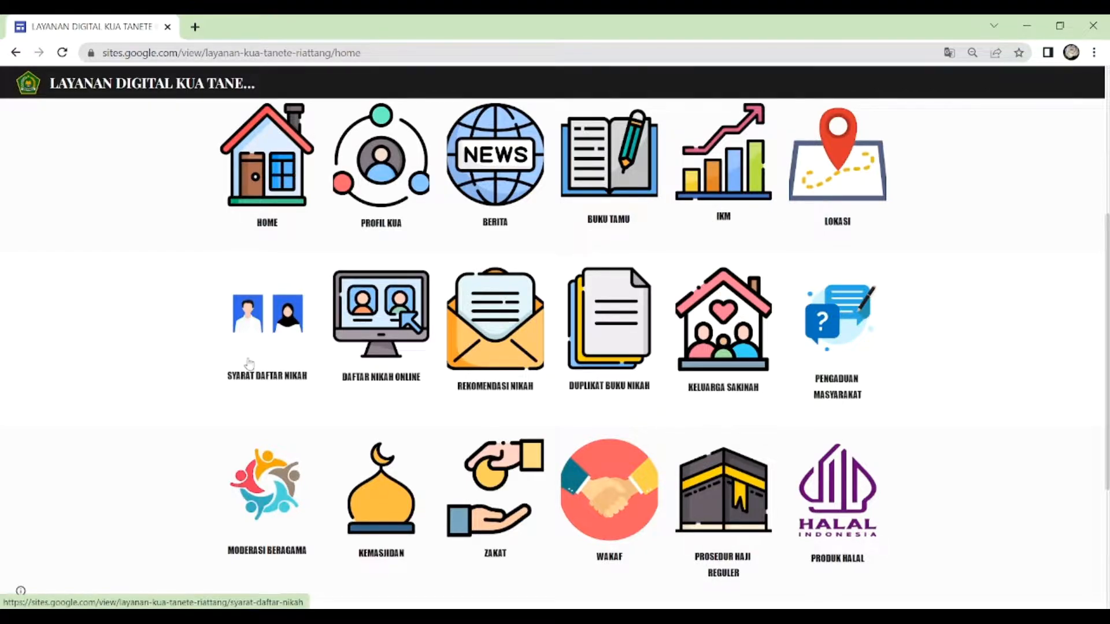
scroll(520, 431, down, 4)
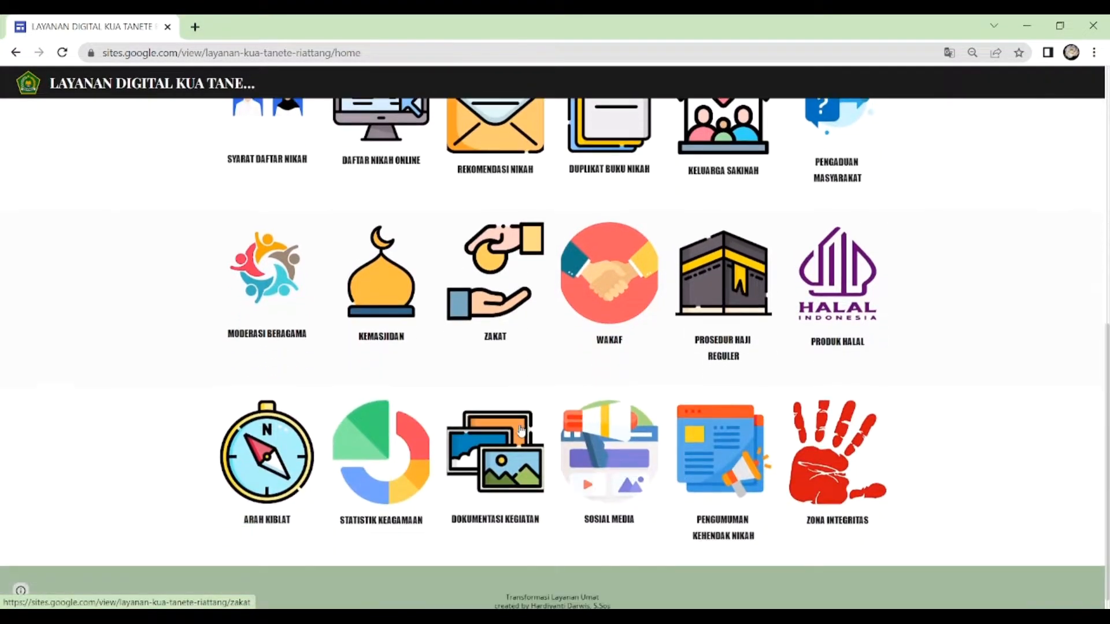
scroll(520, 429, up, 8)
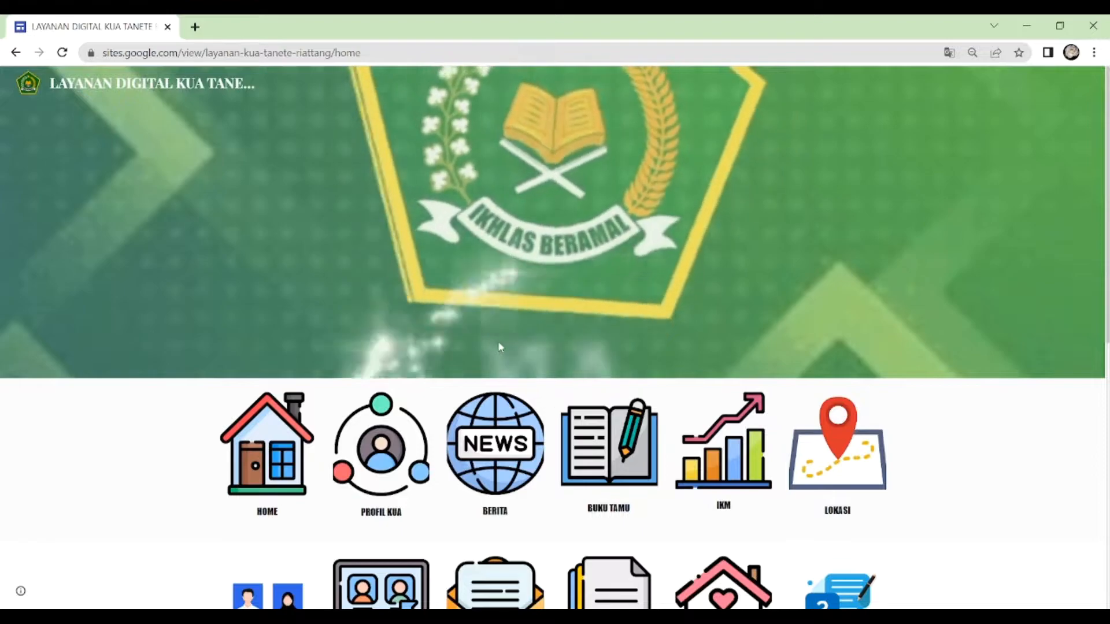
scroll(500, 347, down, 3)
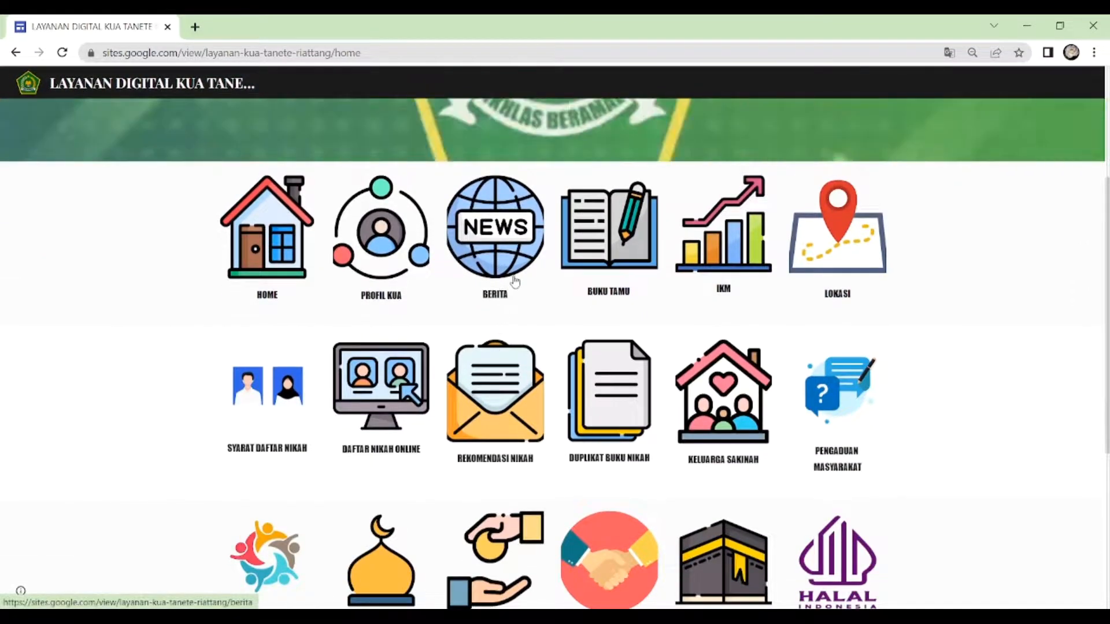
scroll(504, 292, down, 3)
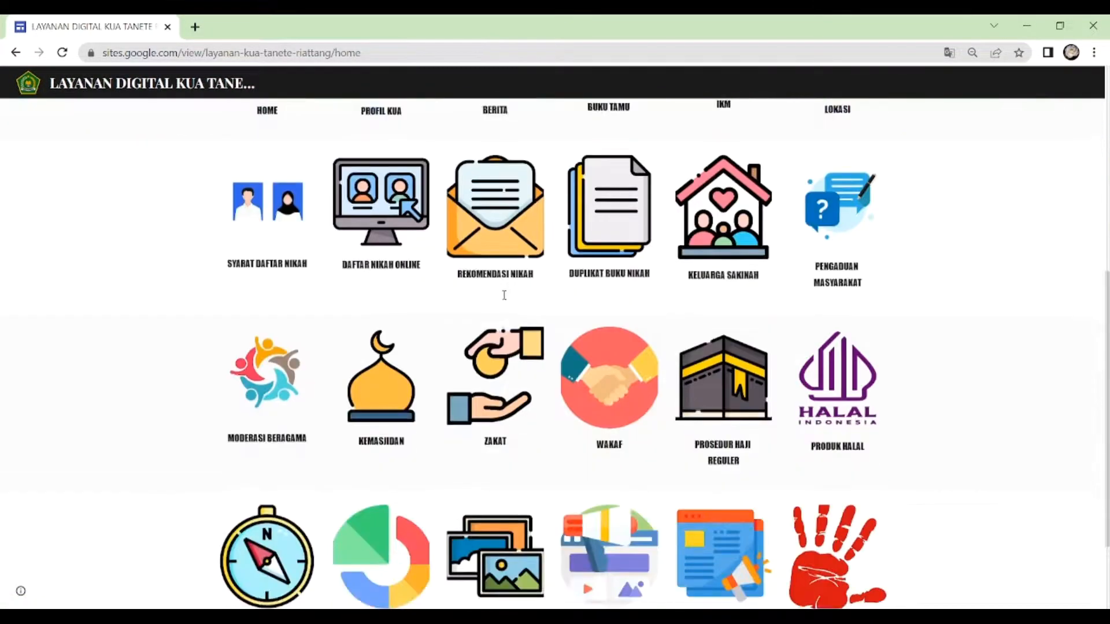
- Examine the marriage charts on the Statistik Pernikahan page under Statistik Keagamaan, and return to the home page
click(400, 519)
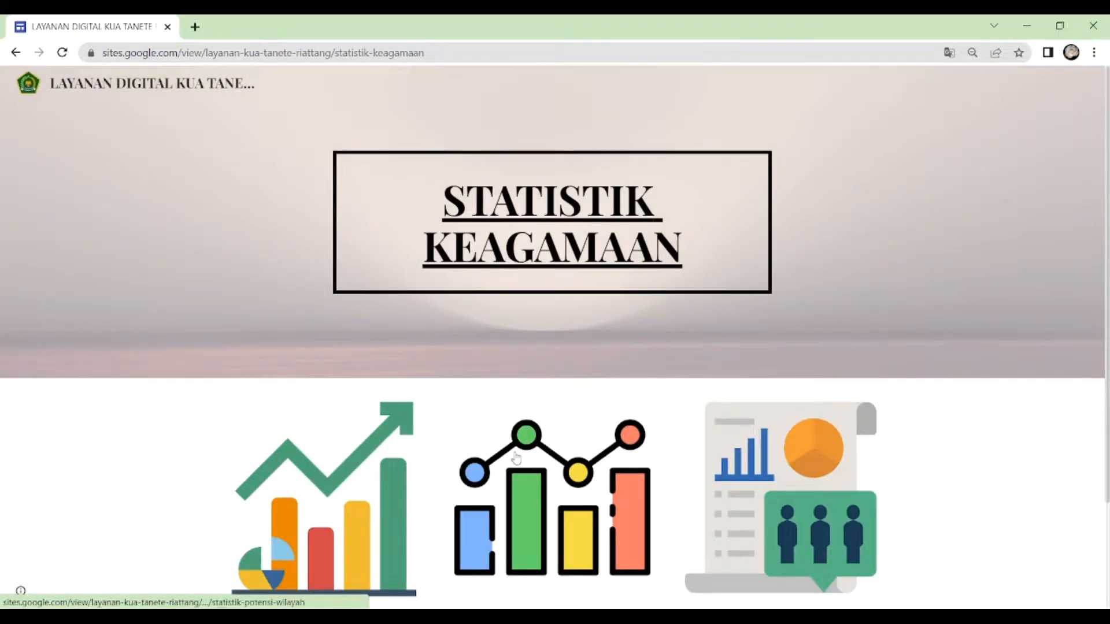
scroll(516, 459, down, 2)
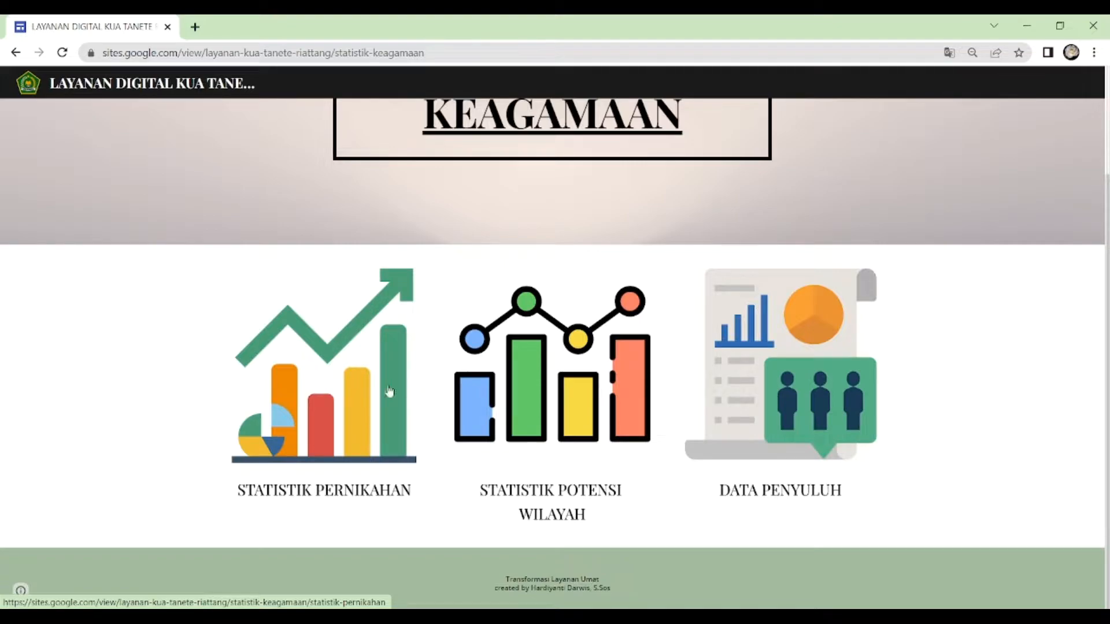
click(319, 400)
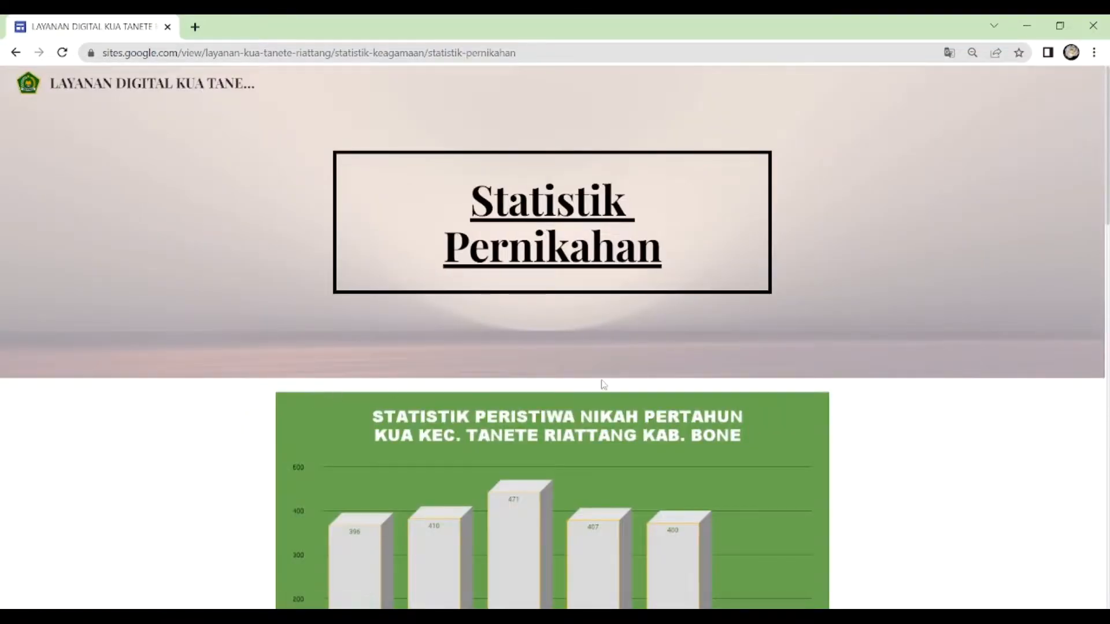
scroll(602, 383, down, 5)
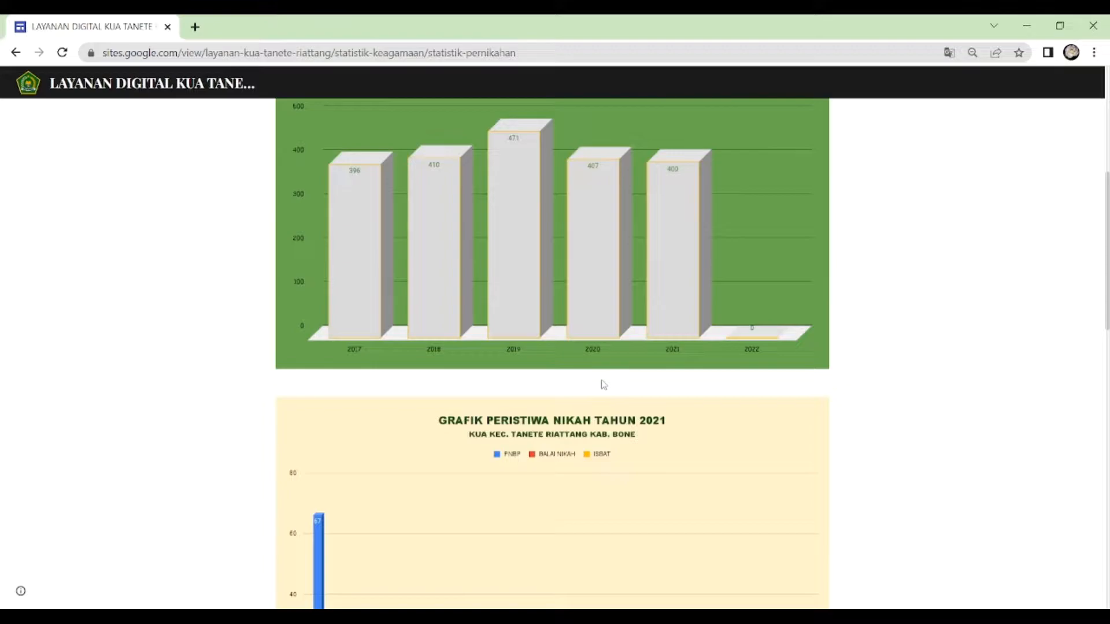
scroll(603, 384, down, 10)
scroll(603, 384, up, 20)
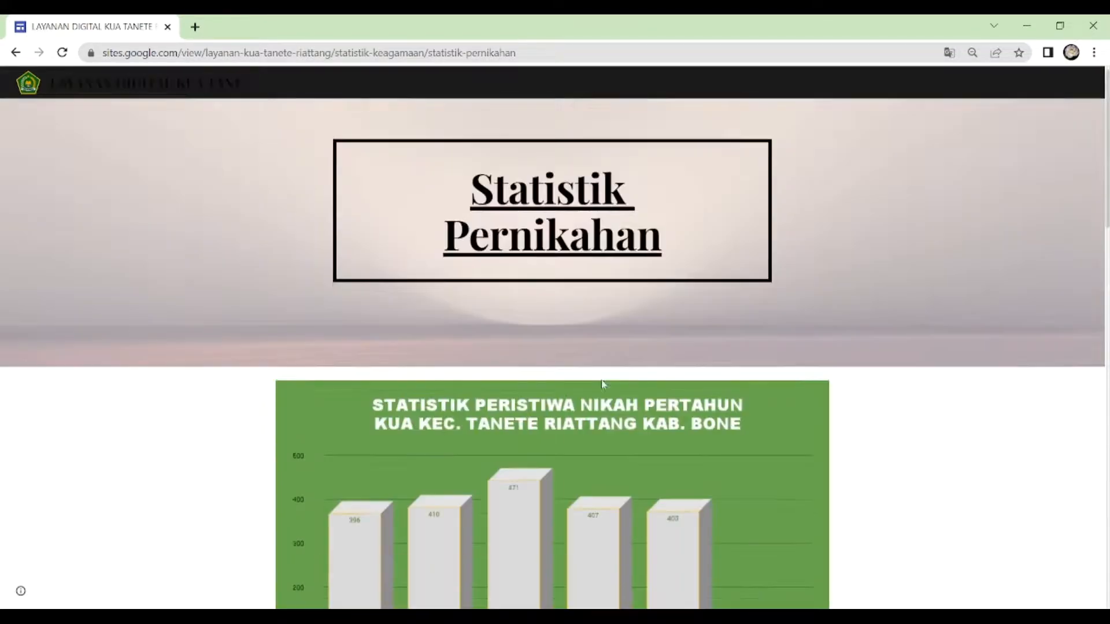
click(538, 226)
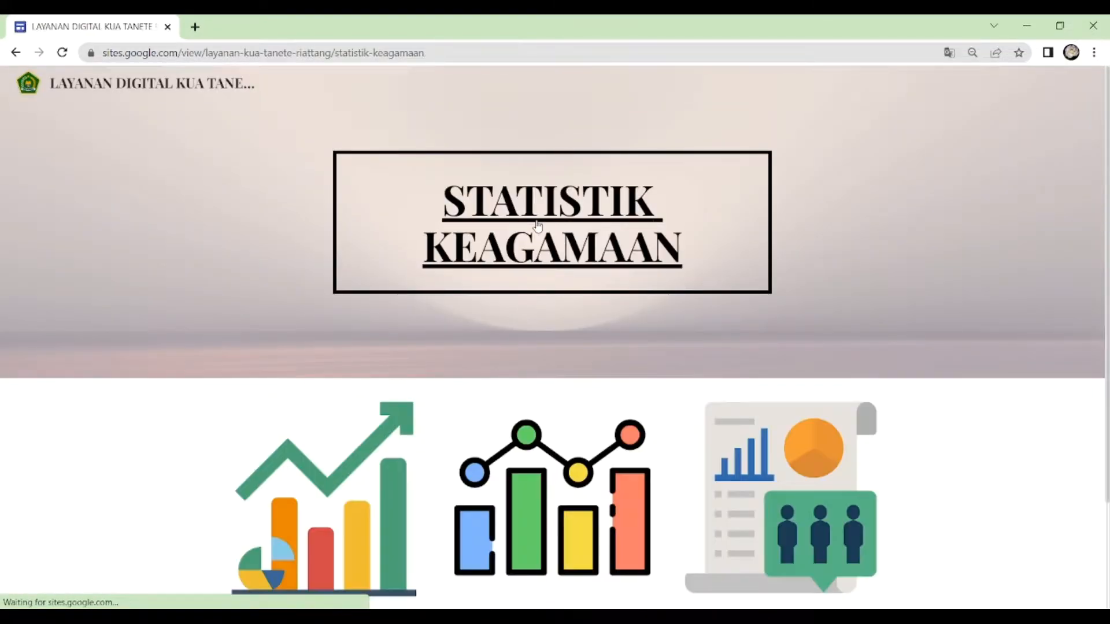
click(538, 226)
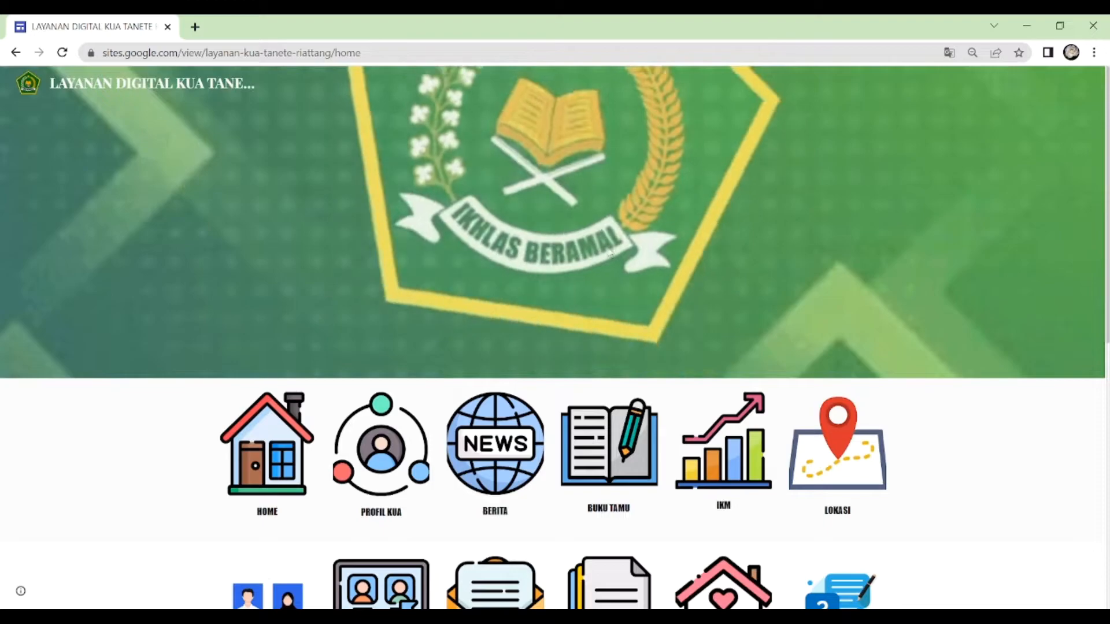
- Open the site's Buku Tamu page and examine the embedded table of form responses
scroll(610, 253, down, 3)
scroll(331, 445, down, 1)
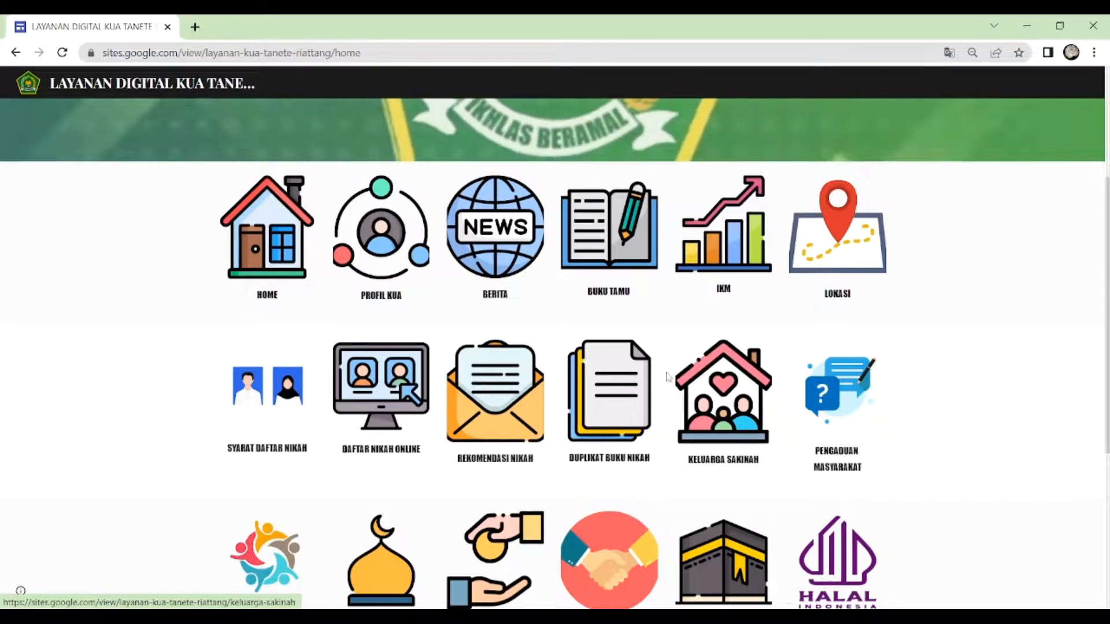
click(616, 240)
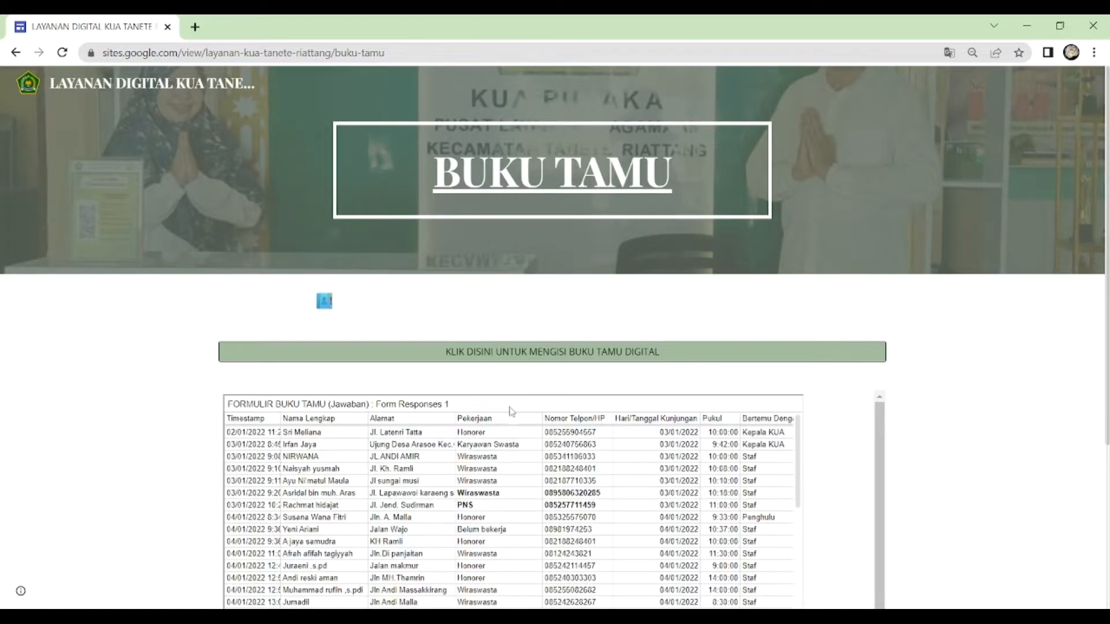
scroll(545, 455, down, 2)
scroll(545, 456, up, 2)
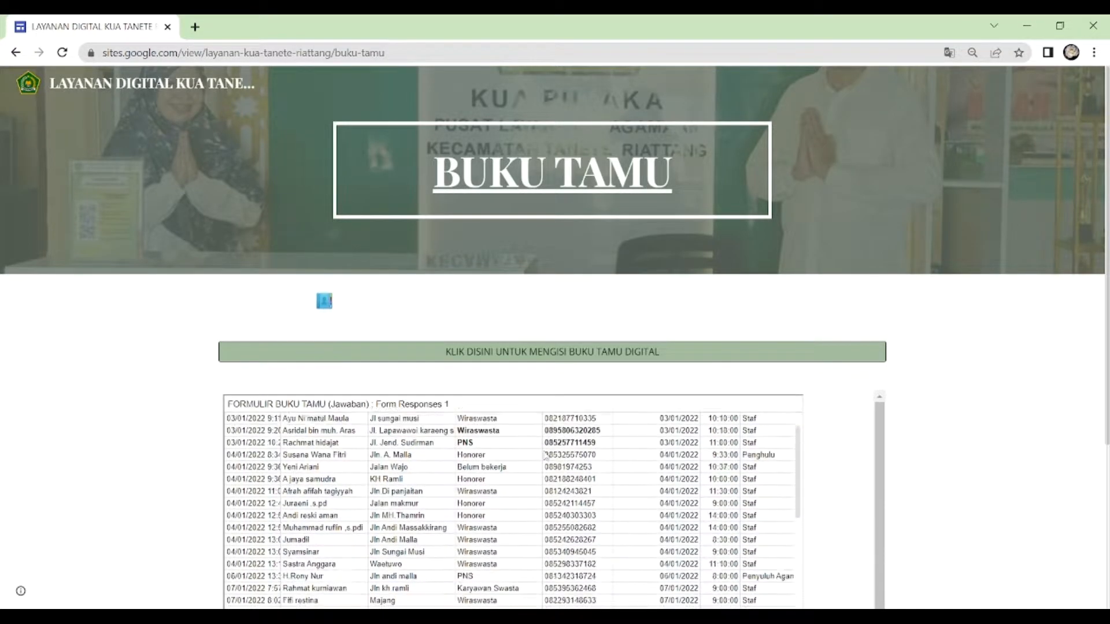
- Open the digital guest book form, review its questions, and return to the KUA site
click(509, 354)
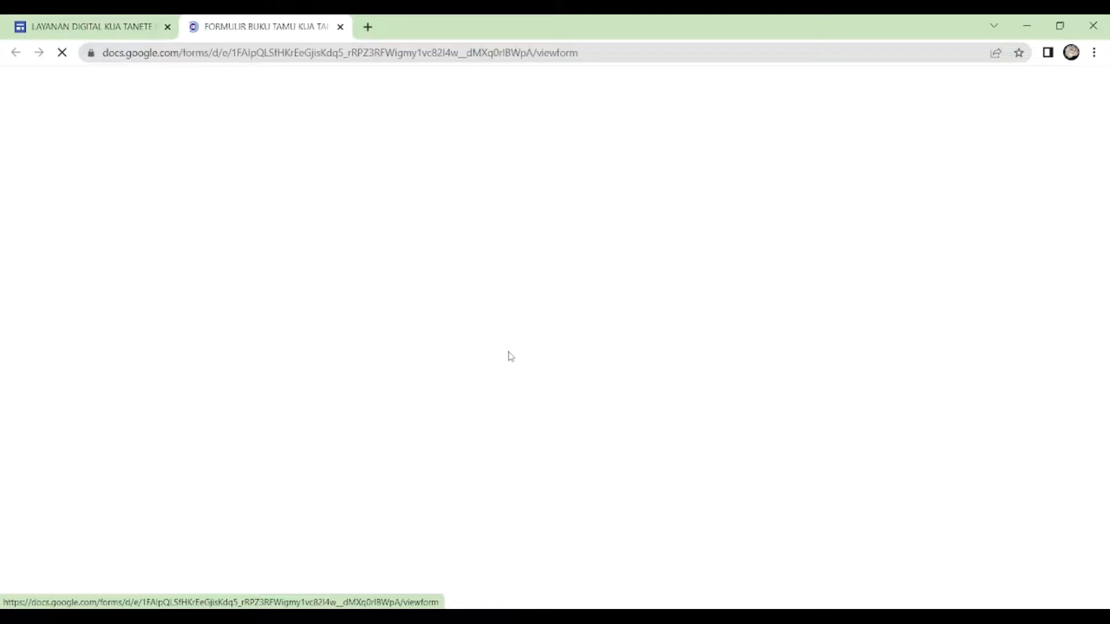
scroll(511, 355, down, 6)
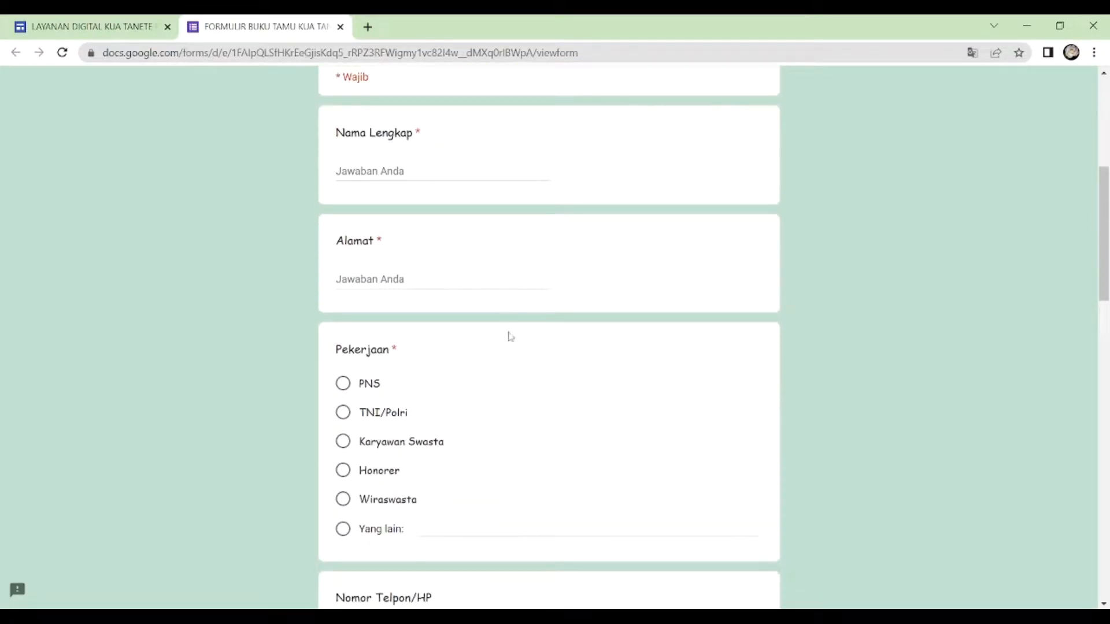
scroll(504, 333, up, 1)
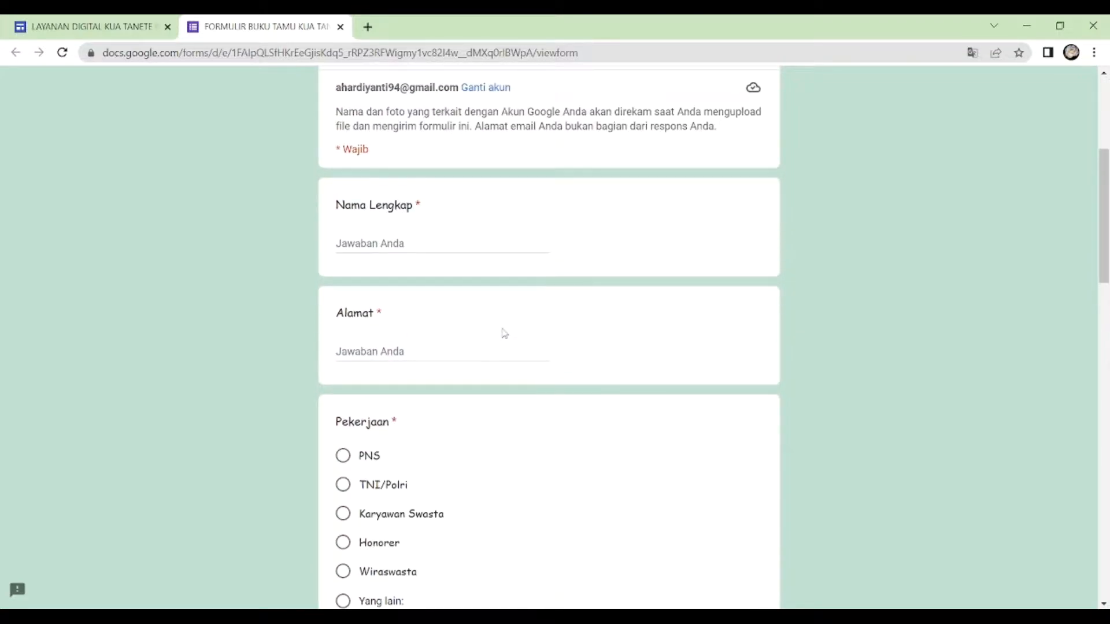
scroll(503, 333, down, 1)
scroll(485, 334, up, 5)
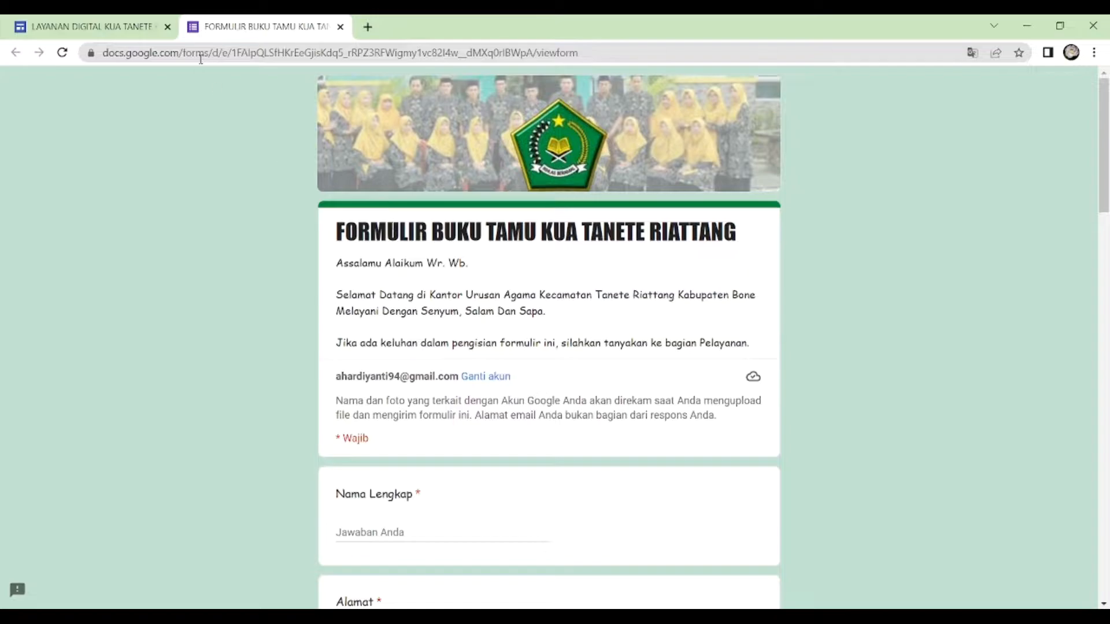
click(93, 27)
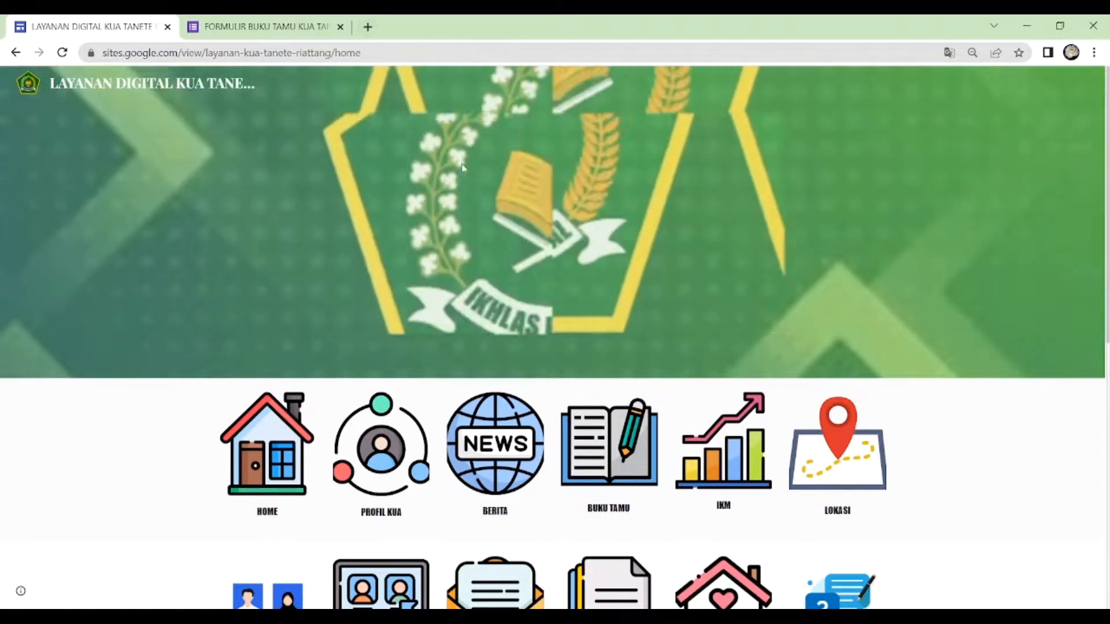
- Open Google Drive in a new browser tab
click(367, 29)
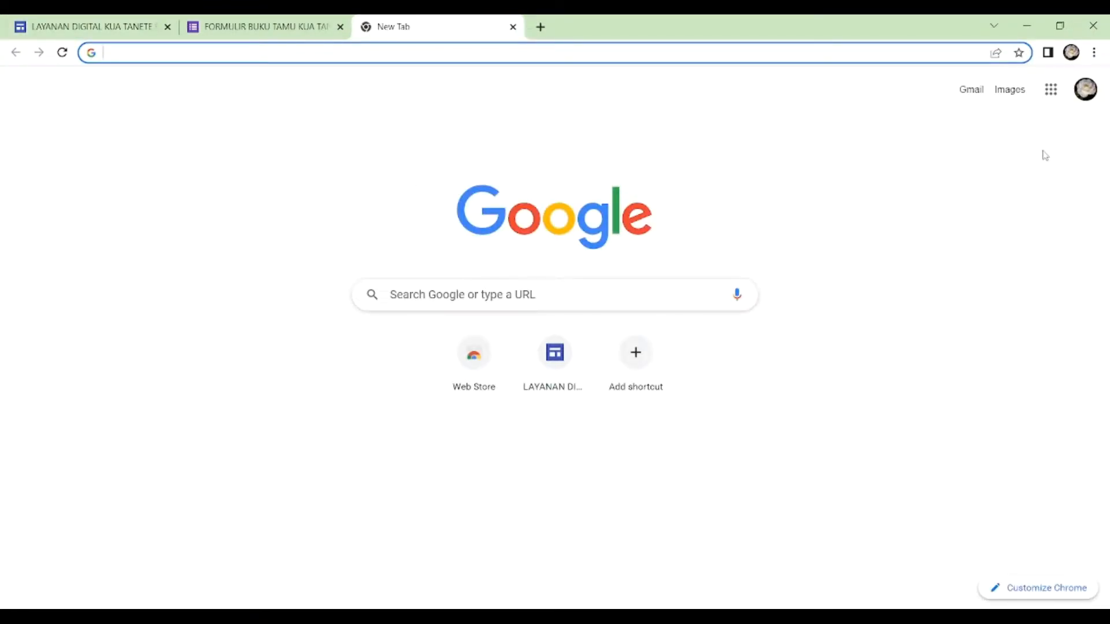
click(1053, 99)
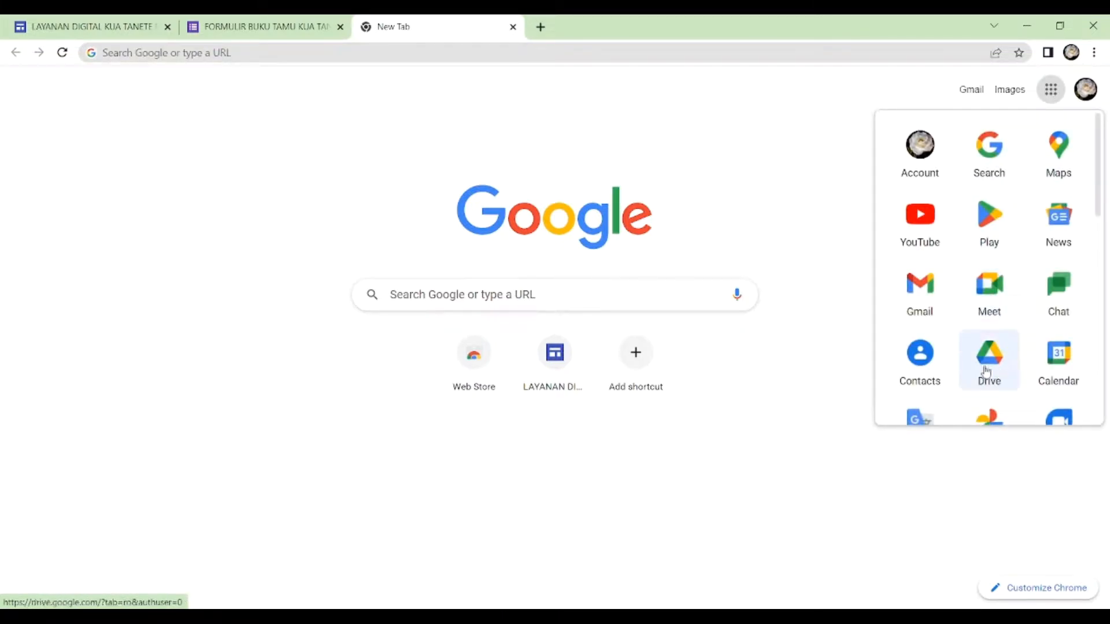
click(986, 371)
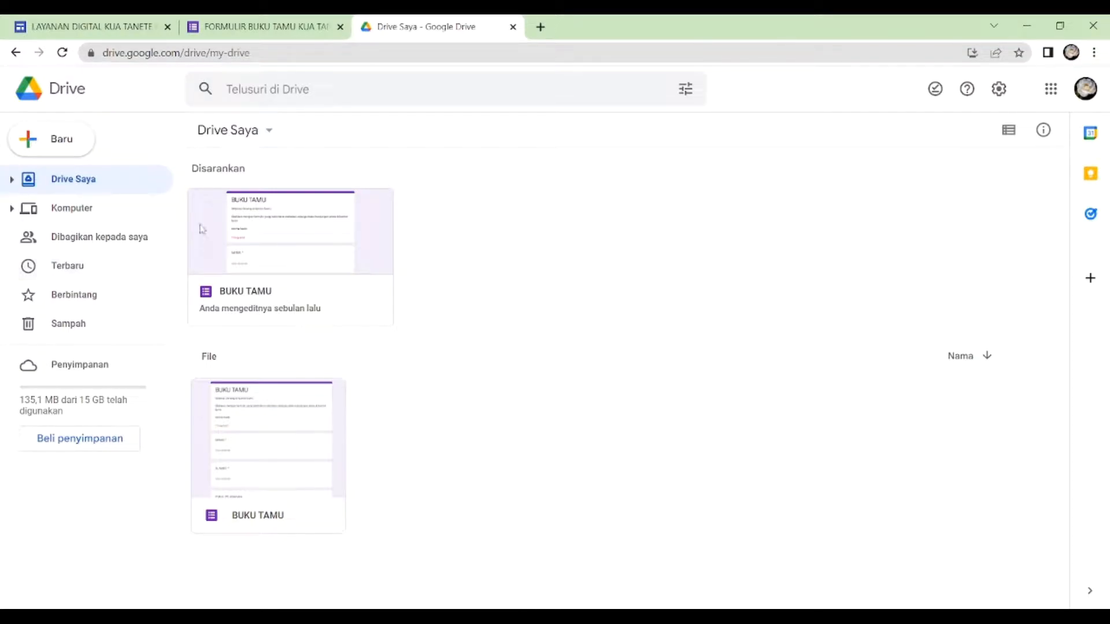
- Upload the BAHAN TUTORIAL SITE folder from Documents to Drive Saya and dismiss the upload notification
click(60, 147)
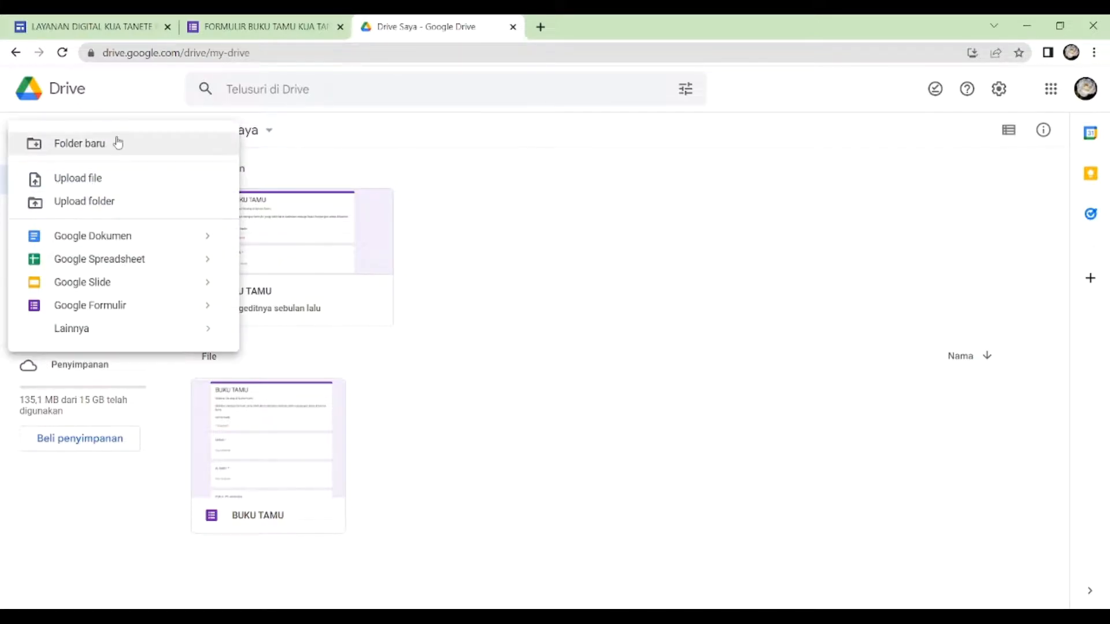
click(98, 204)
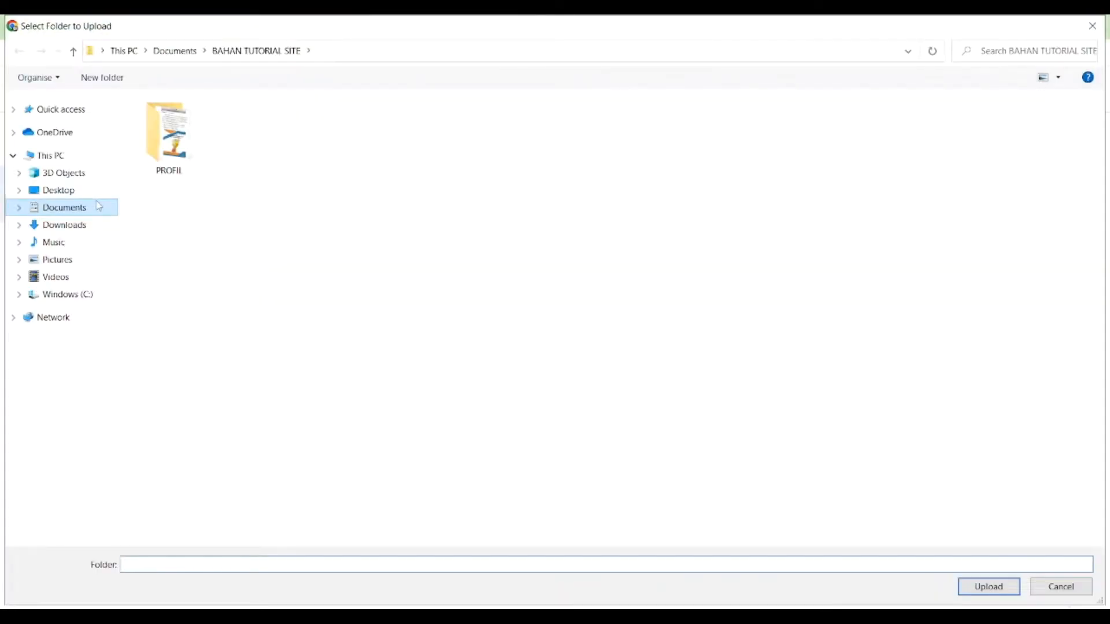
click(94, 209)
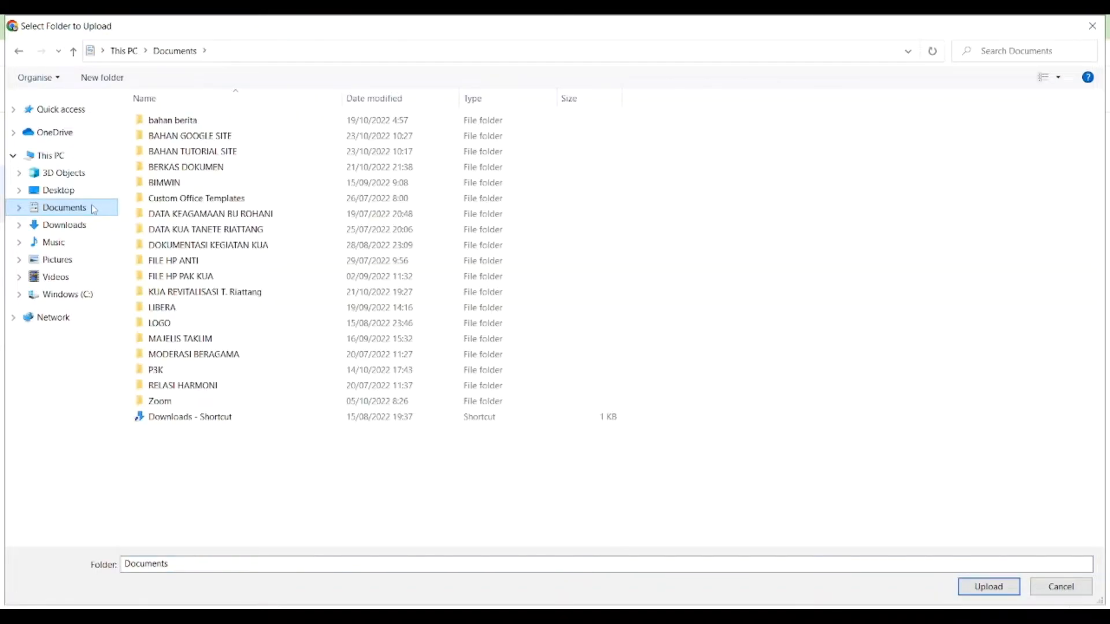
click(204, 153)
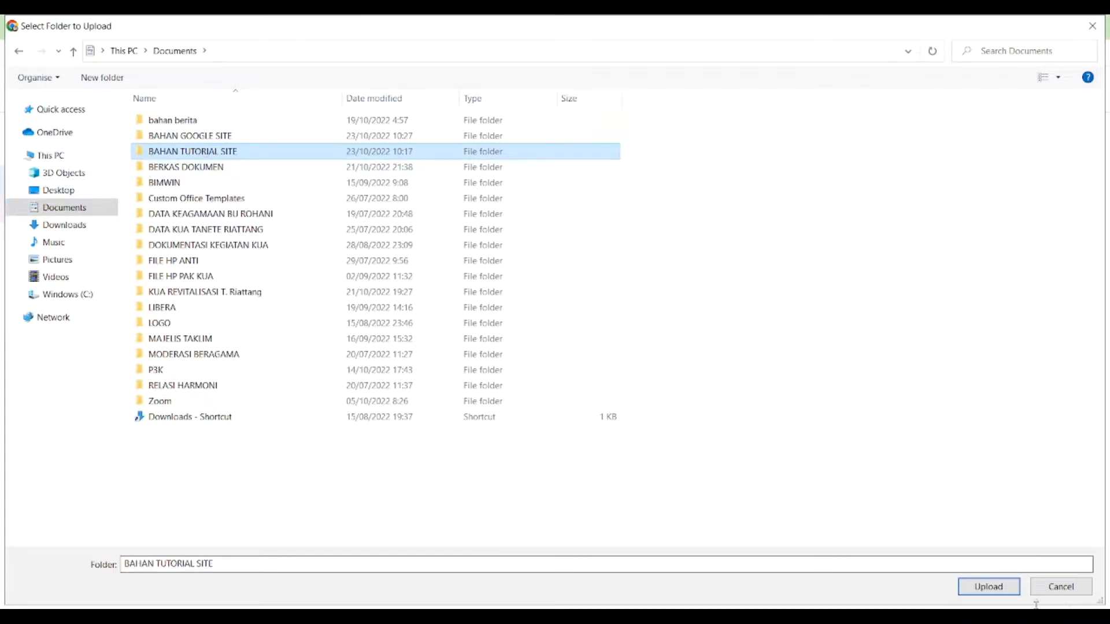
click(982, 589)
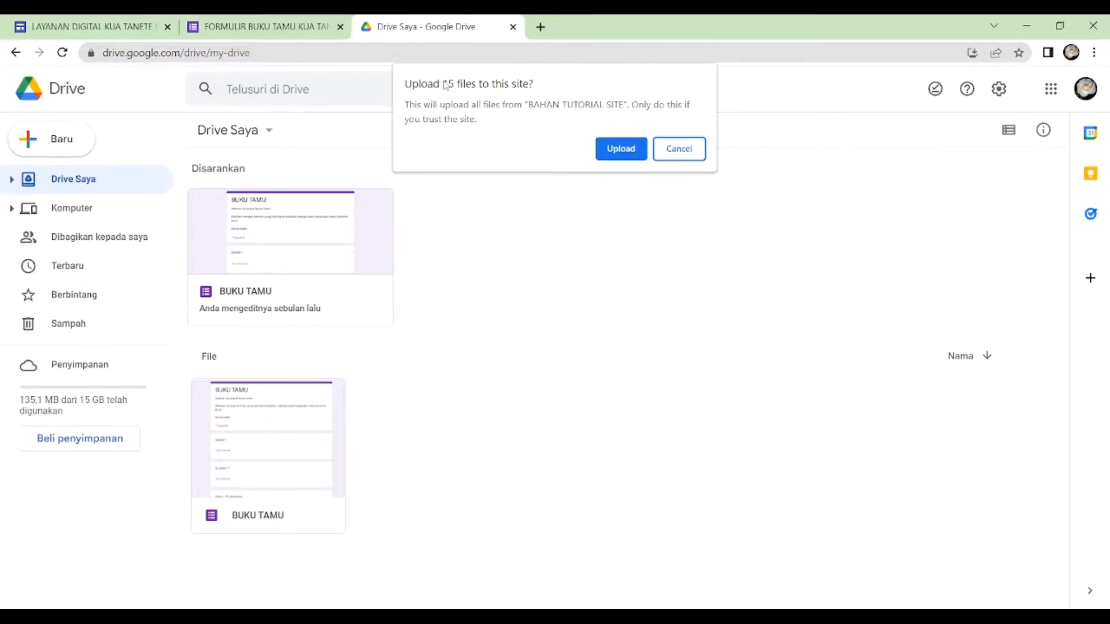
click(620, 148)
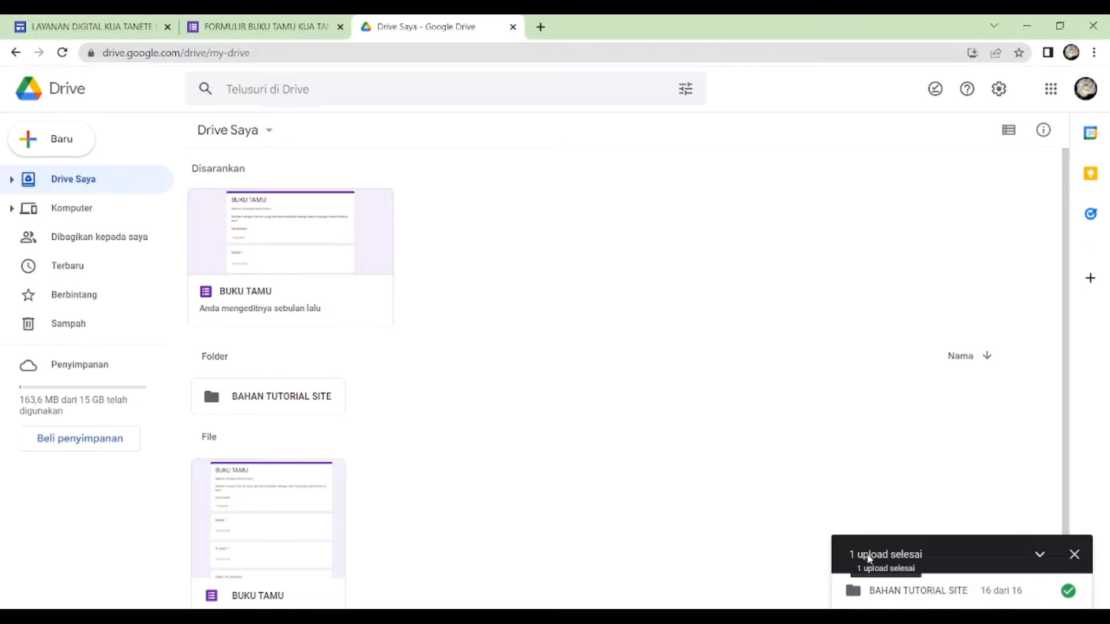
click(1073, 557)
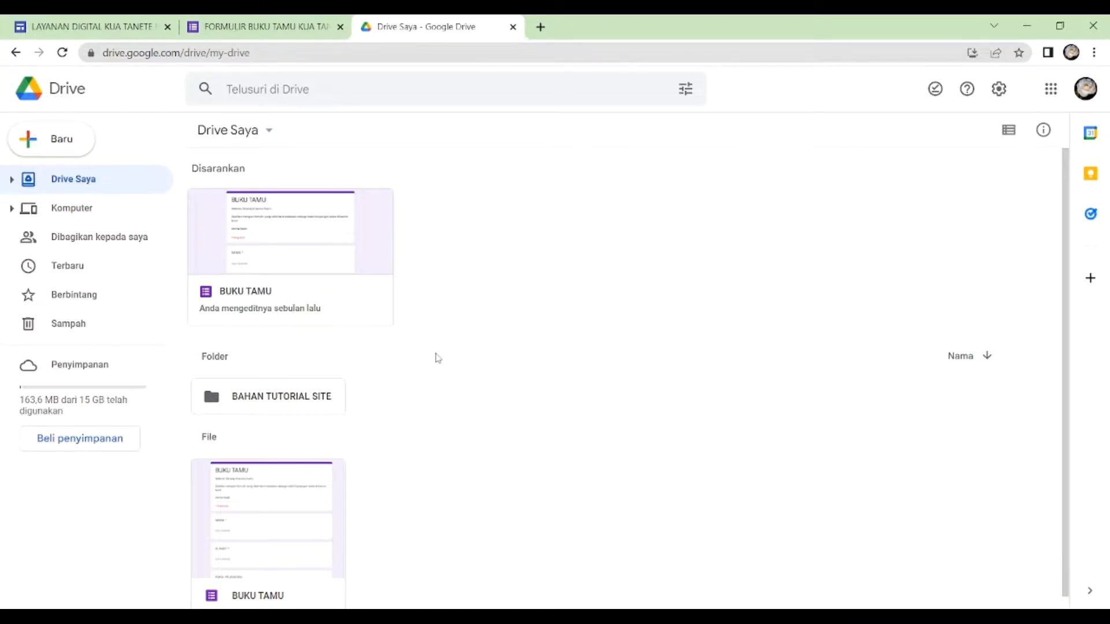
- Open the BAHAN TUTORIAL SITE folder, review its uploaded files, and return to Drive Saya
click(278, 406)
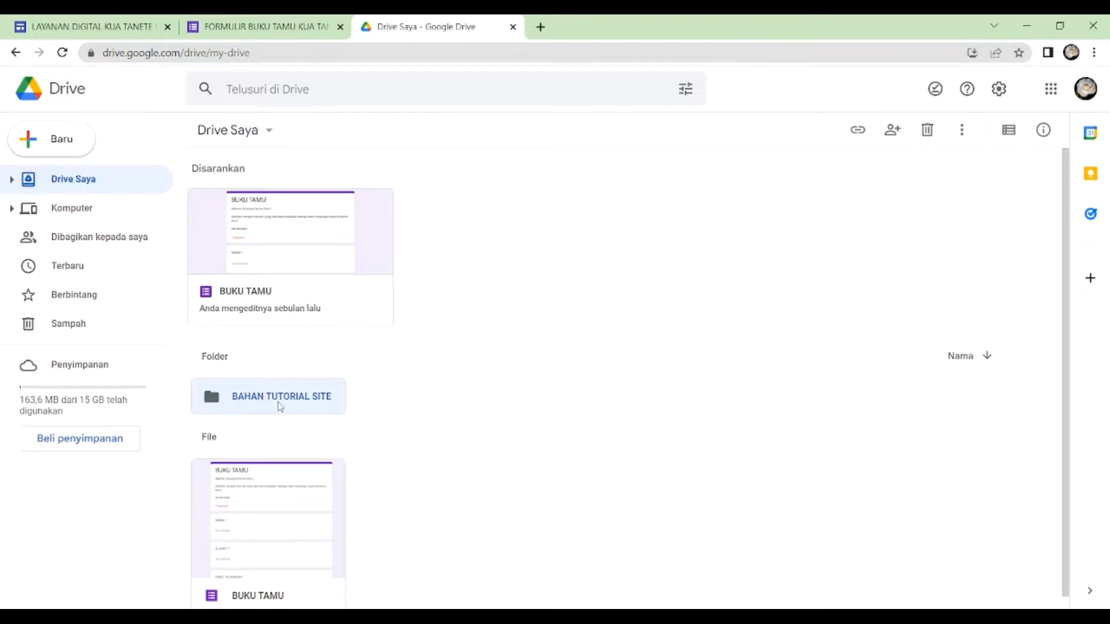
double_click(280, 406)
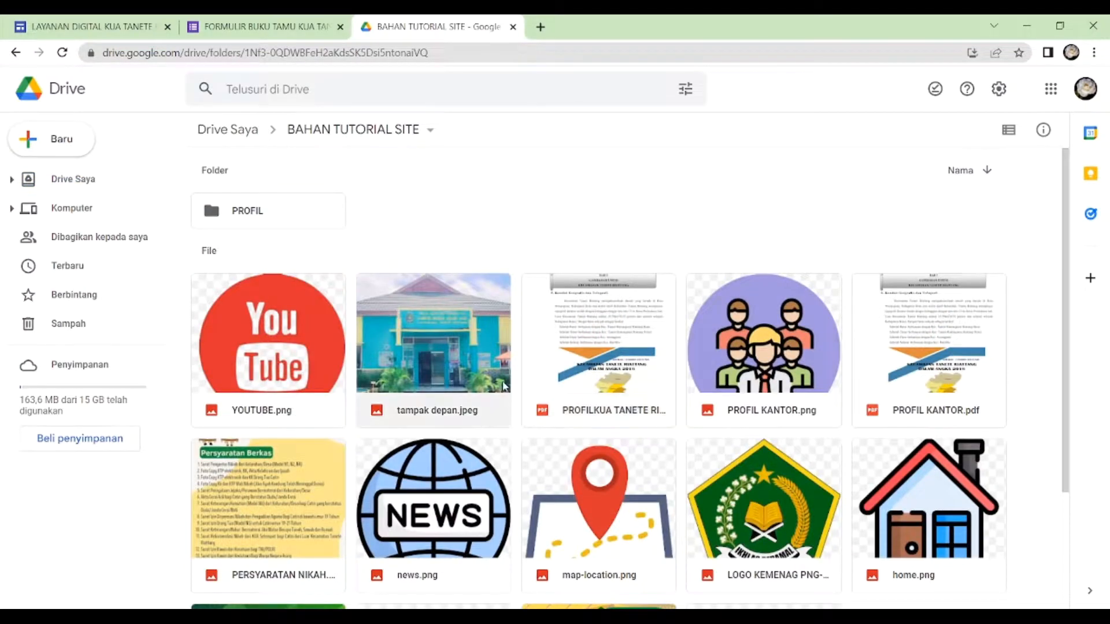
scroll(504, 387, down, 5)
scroll(175, 280, up, 5)
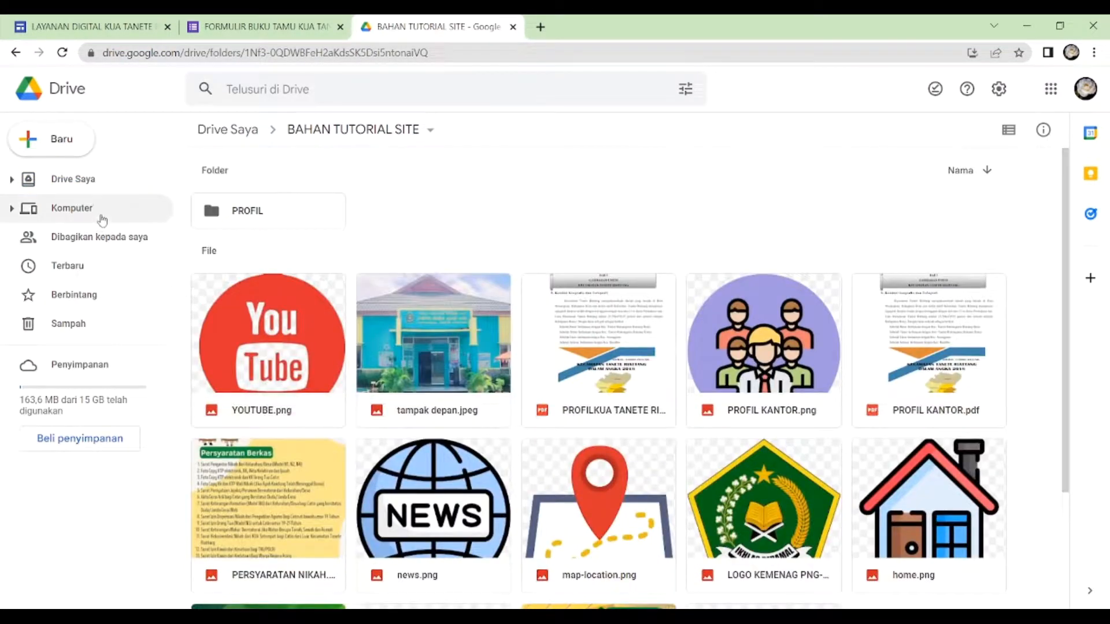
click(90, 180)
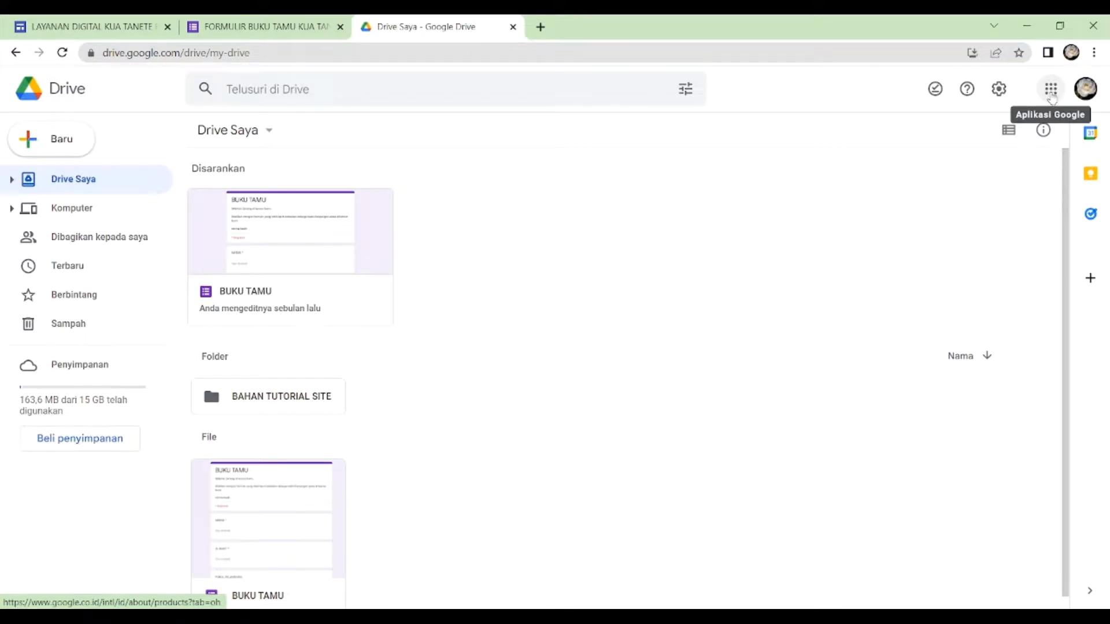
- Create a new Google Sites site from Drive Saya
click(59, 145)
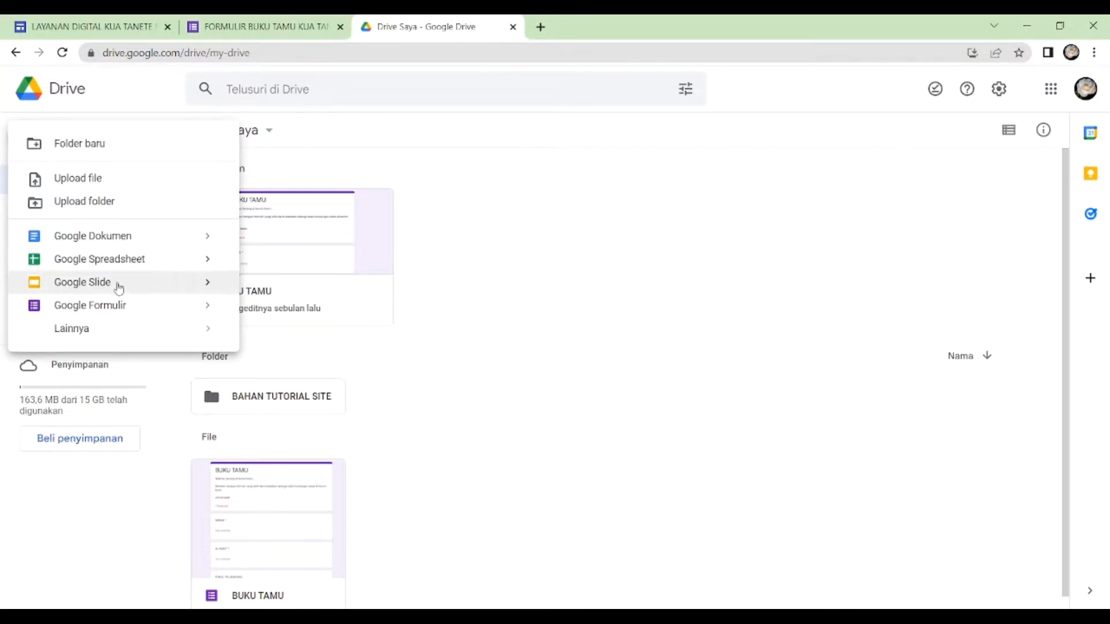
mouse_move(109, 329)
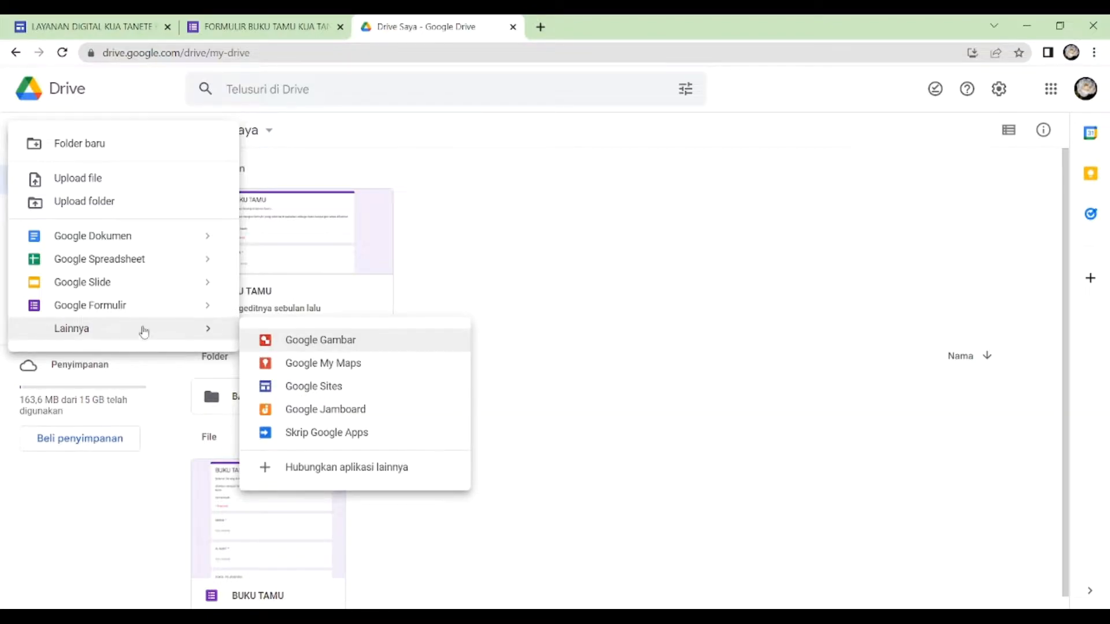
click(315, 398)
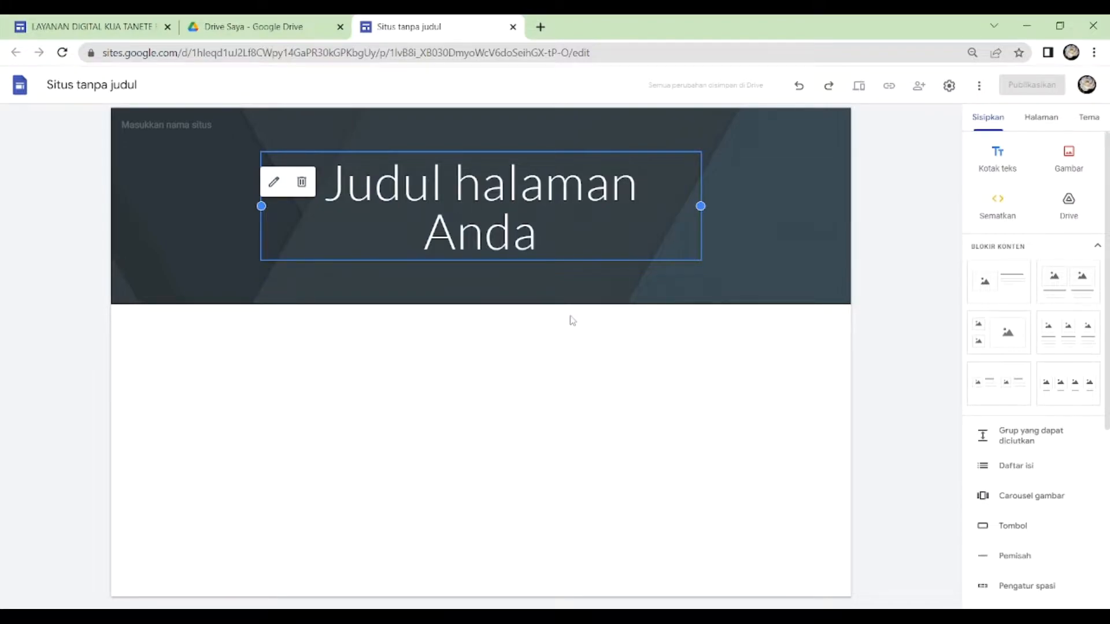
- Rename the untitled site document as MENU LAYANAN DIGITAL
click(115, 84)
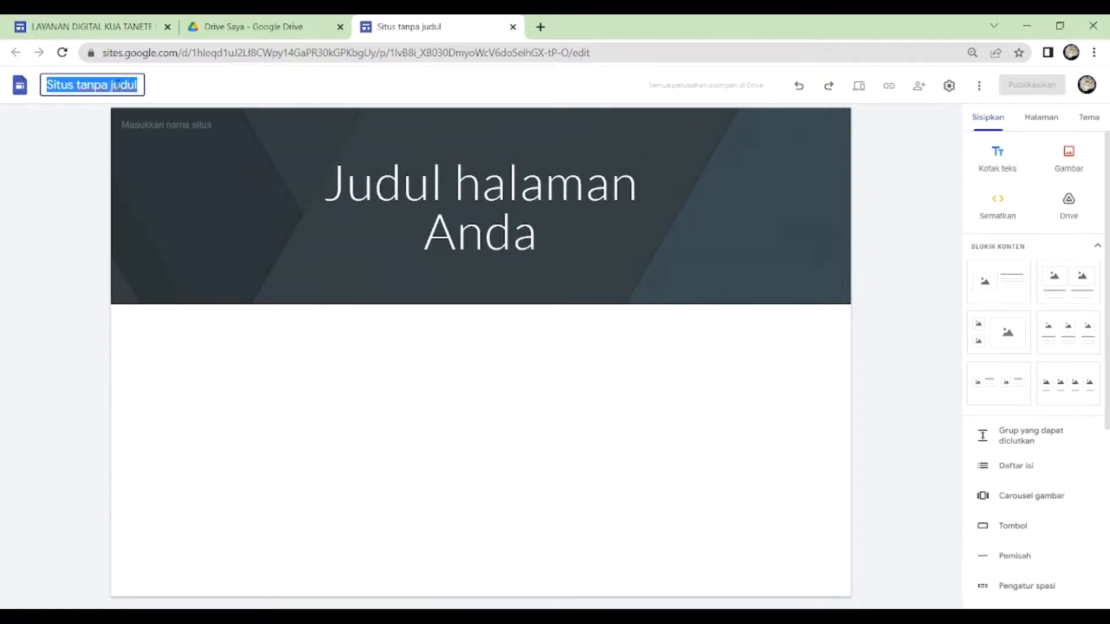
text(m)
key(BackSpace)
text(MENU LAYANAN)
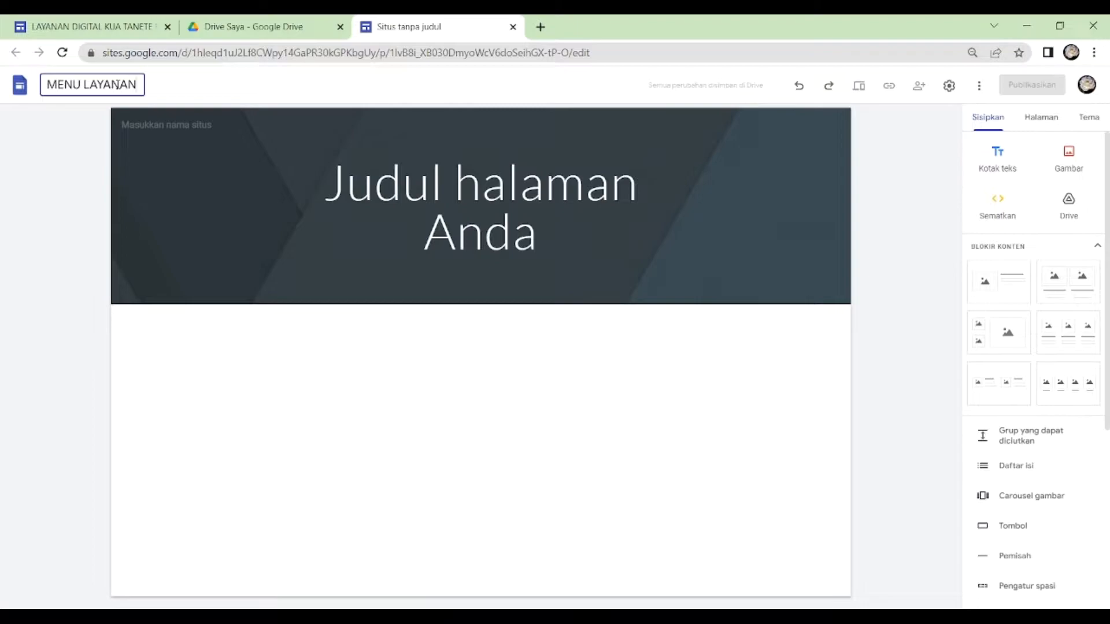
text( DIGITAL)
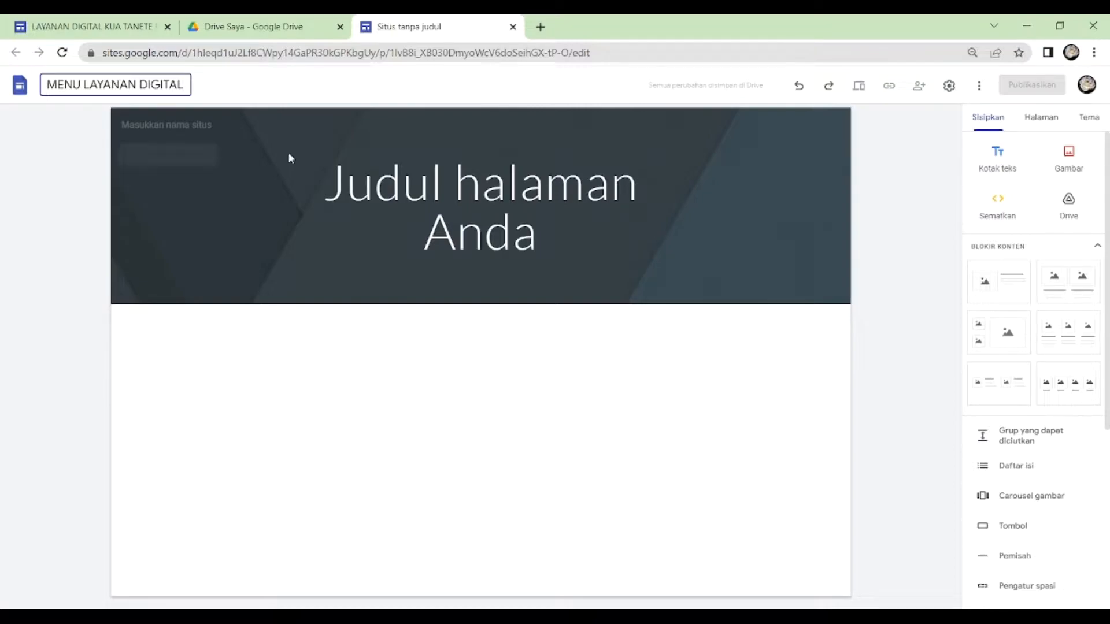
key(Return)
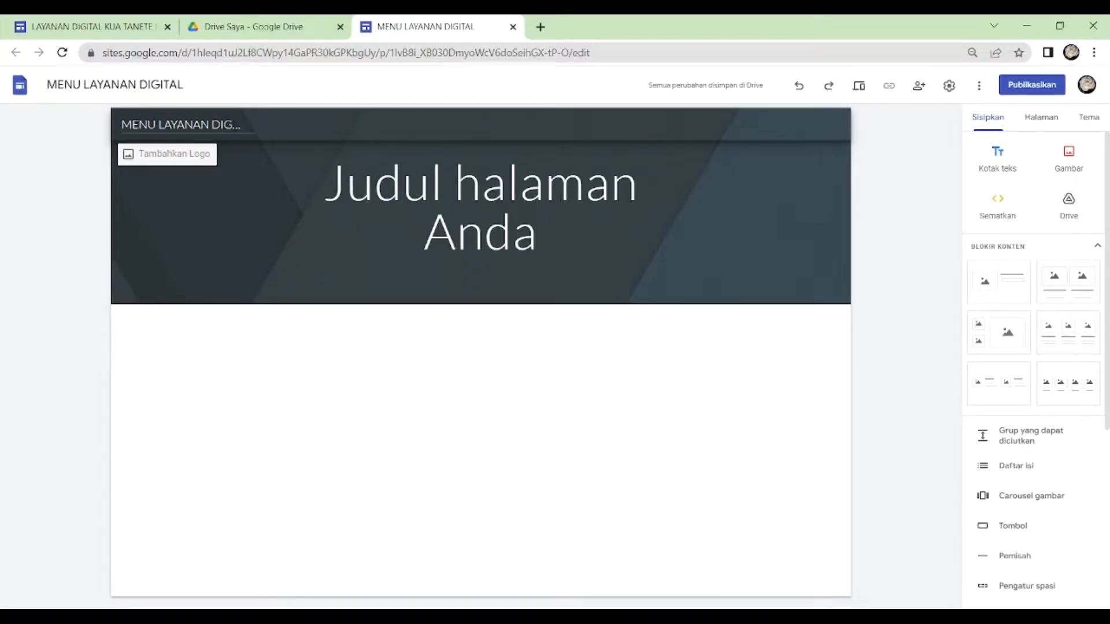
- Change the site name in the page header to MENU LAYANAN KUA by replacing its last word
click(233, 125)
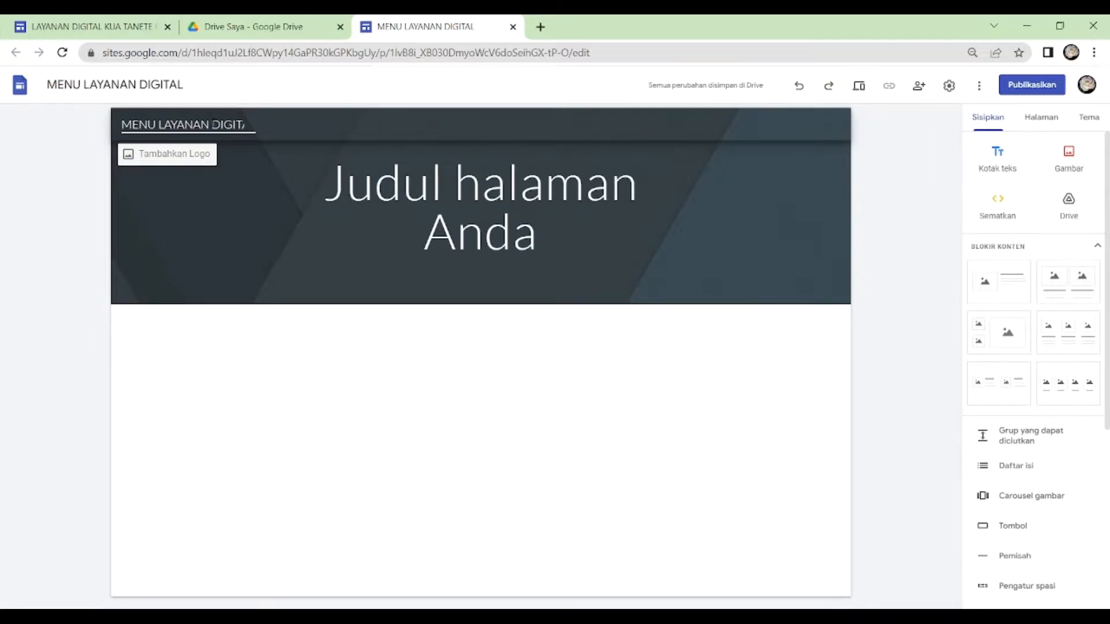
drag(211, 124, 255, 123)
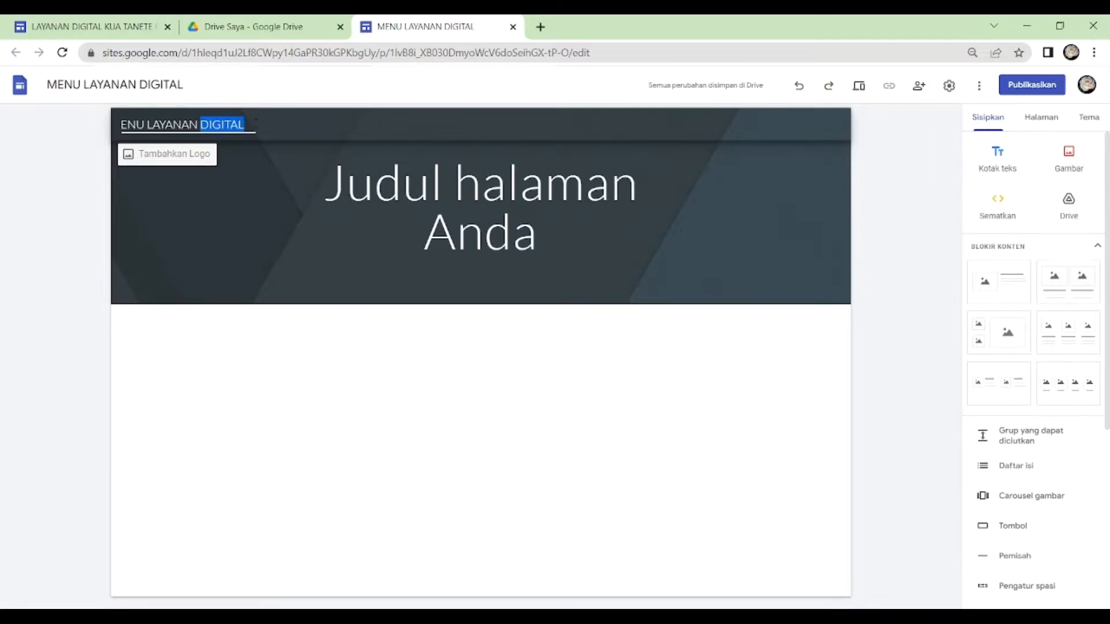
text(KUA)
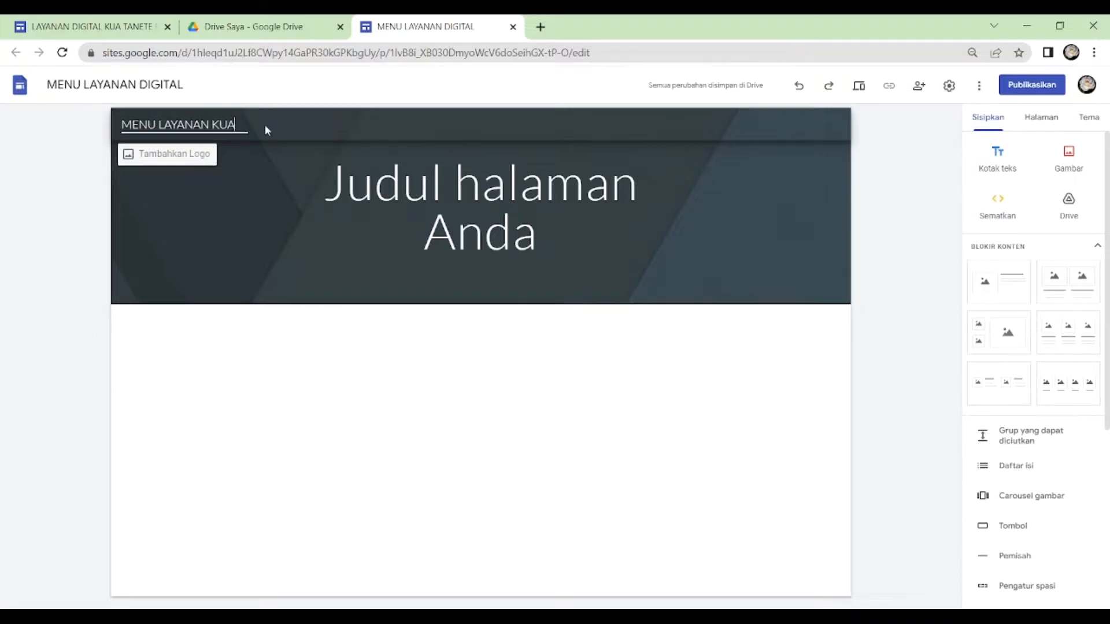
- Upload the LOGO KEMENAG PNG-1-1 image as the site logo and close the settings
click(187, 157)
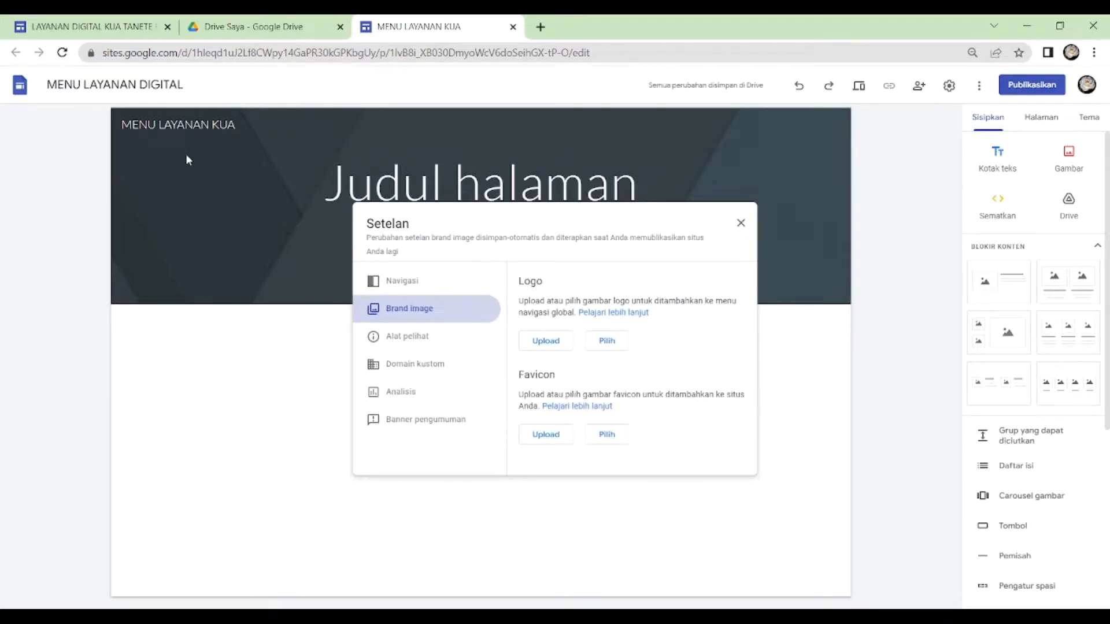
click(546, 344)
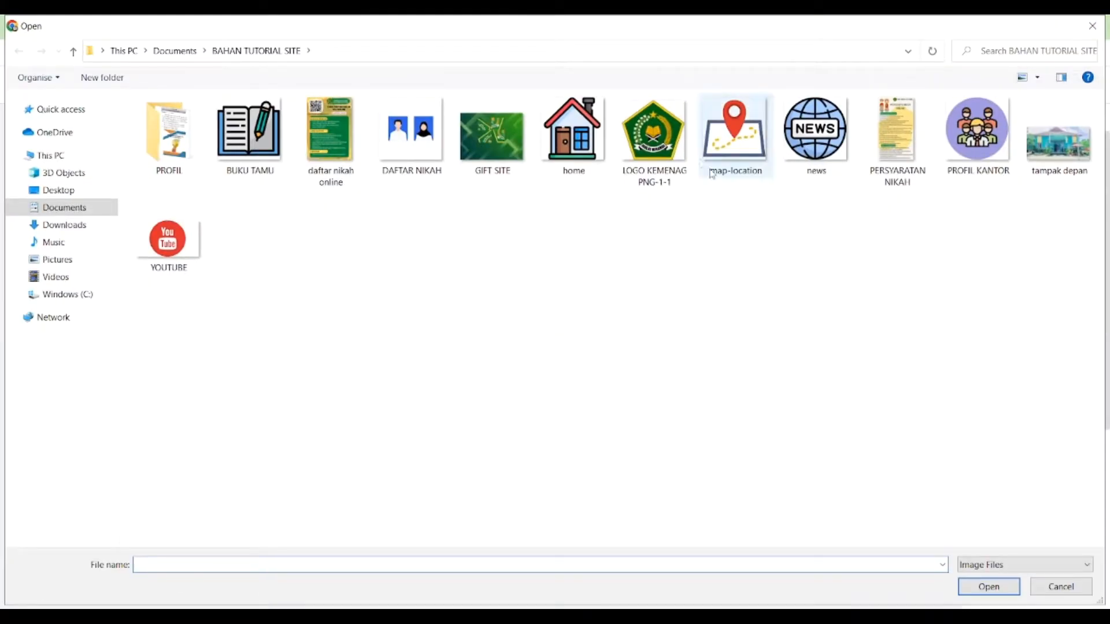
double_click(640, 128)
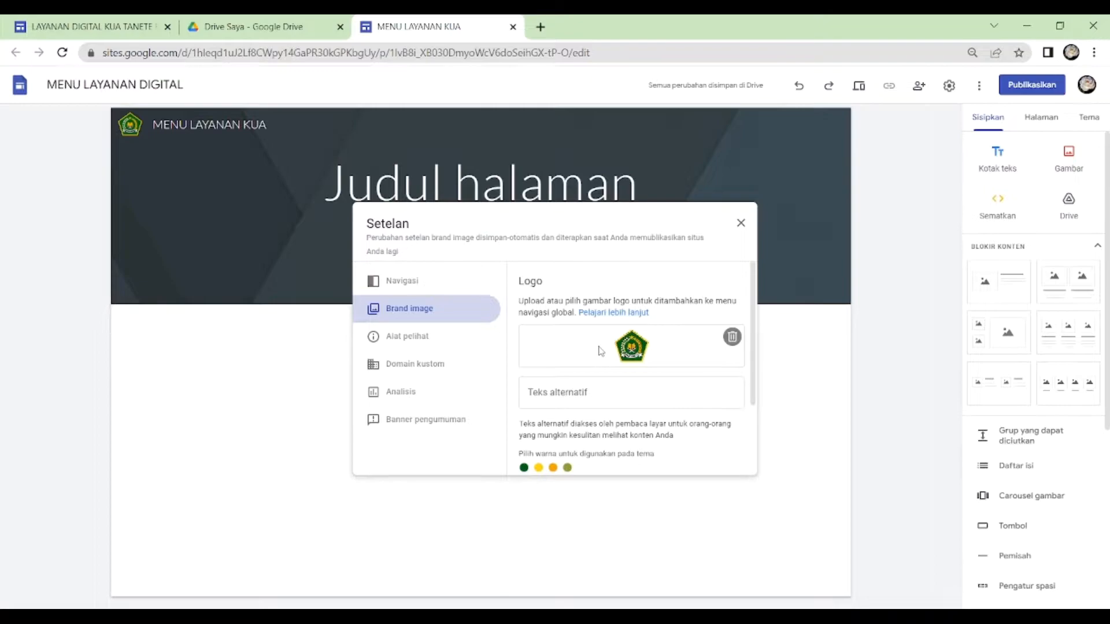
click(741, 225)
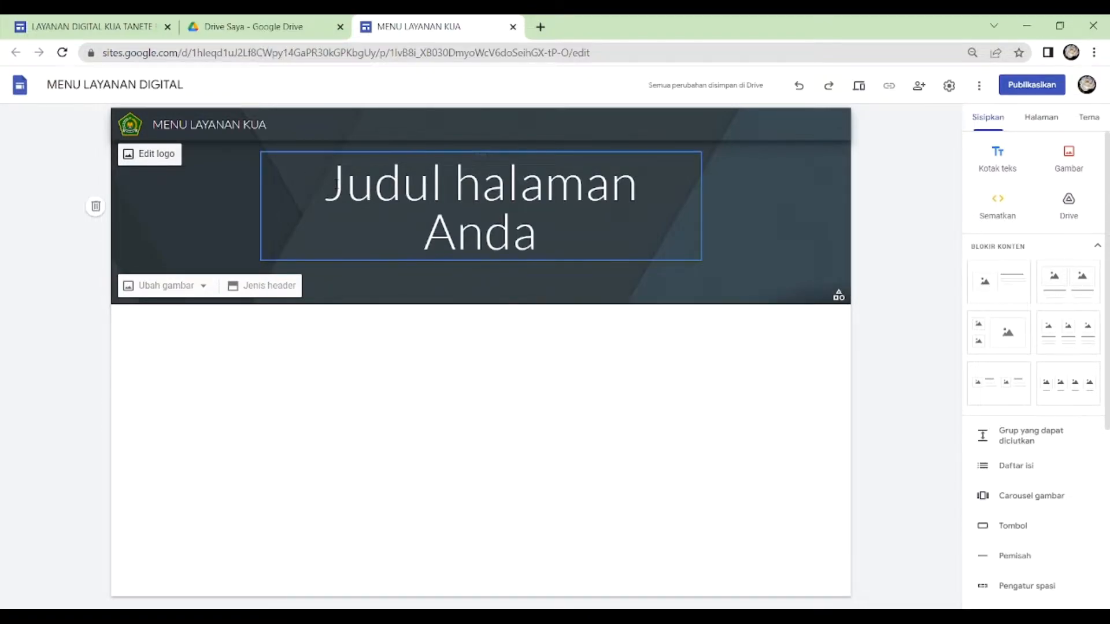
- Replace the placeholder page title in the header with LAYANAN DIGITALKUA TANETE RIATTANG
click(335, 175)
drag(324, 178, 545, 244)
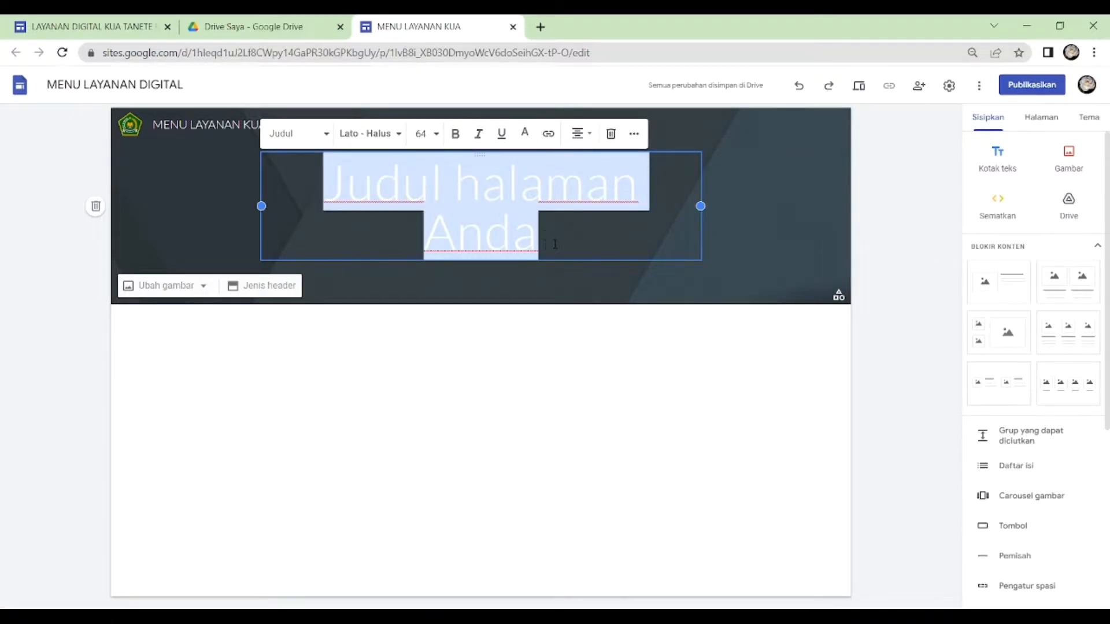
text(LAYANAN)
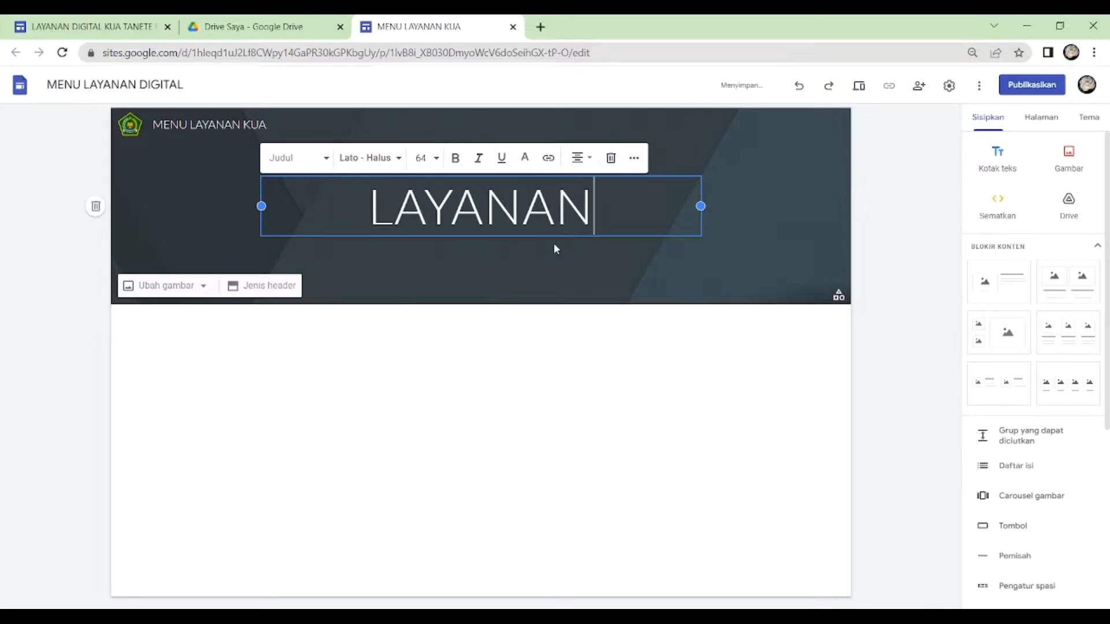
text( DIGITAL)
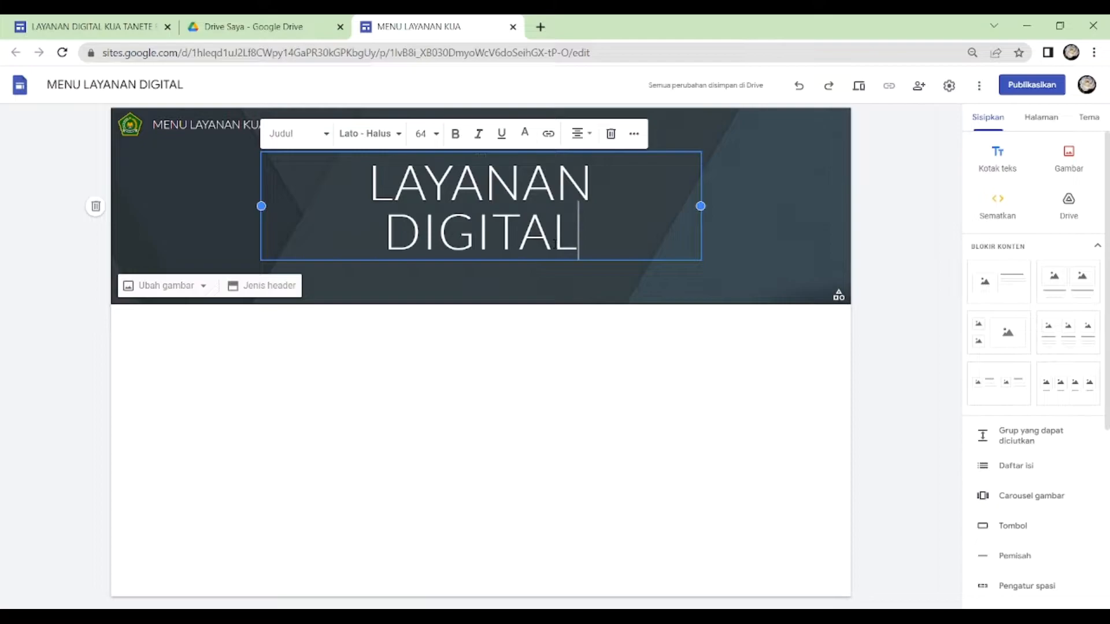
text(K)
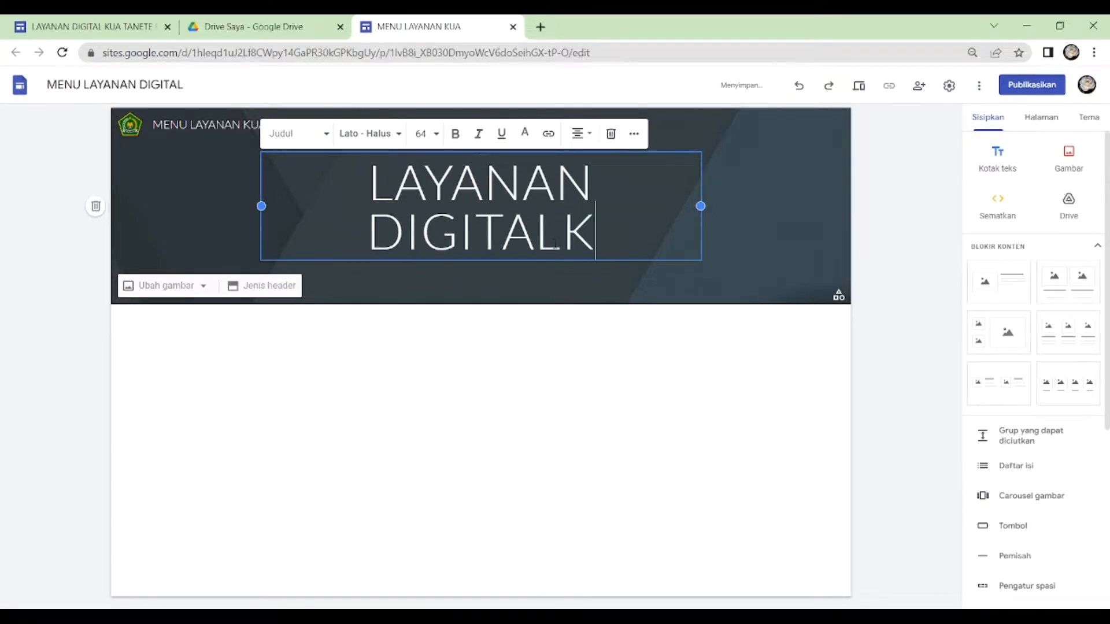
text(UA TA)
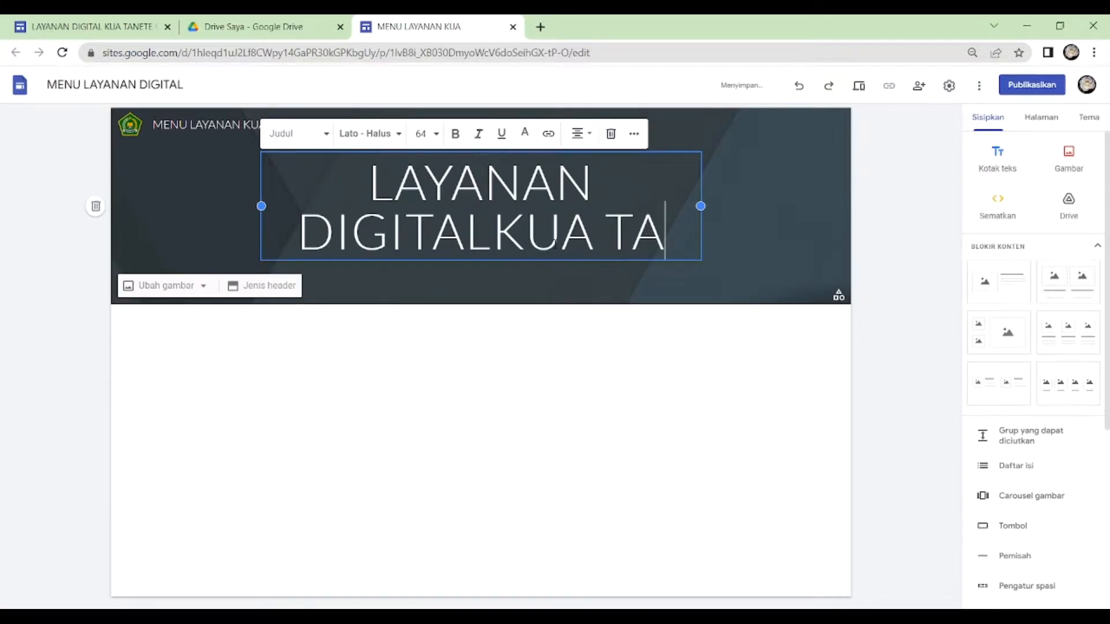
text(NETE RIA)
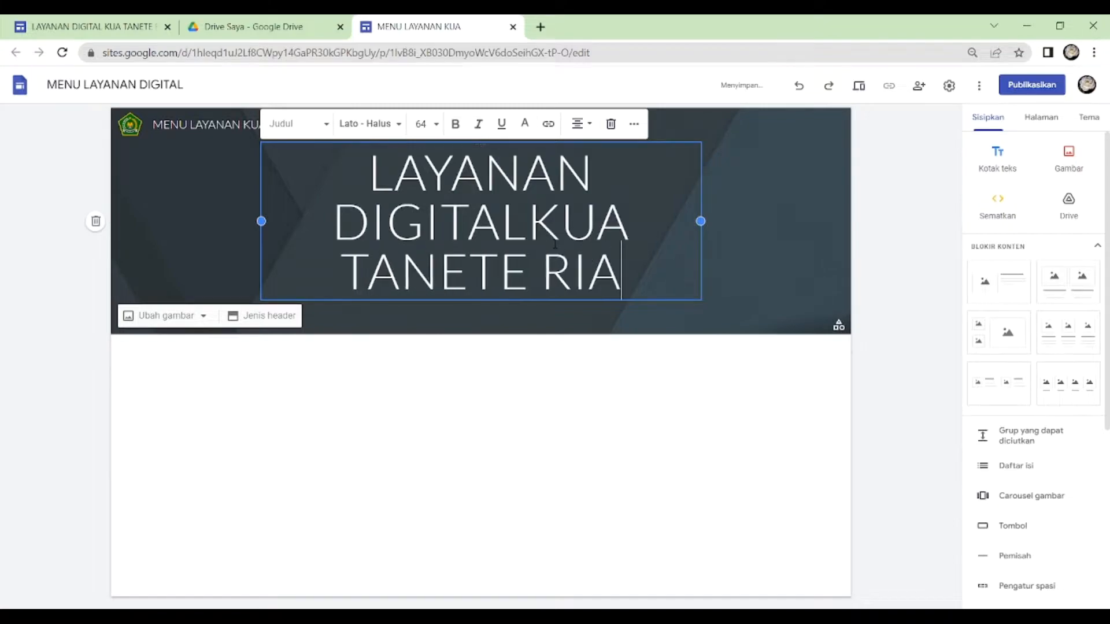
text(TTANG)
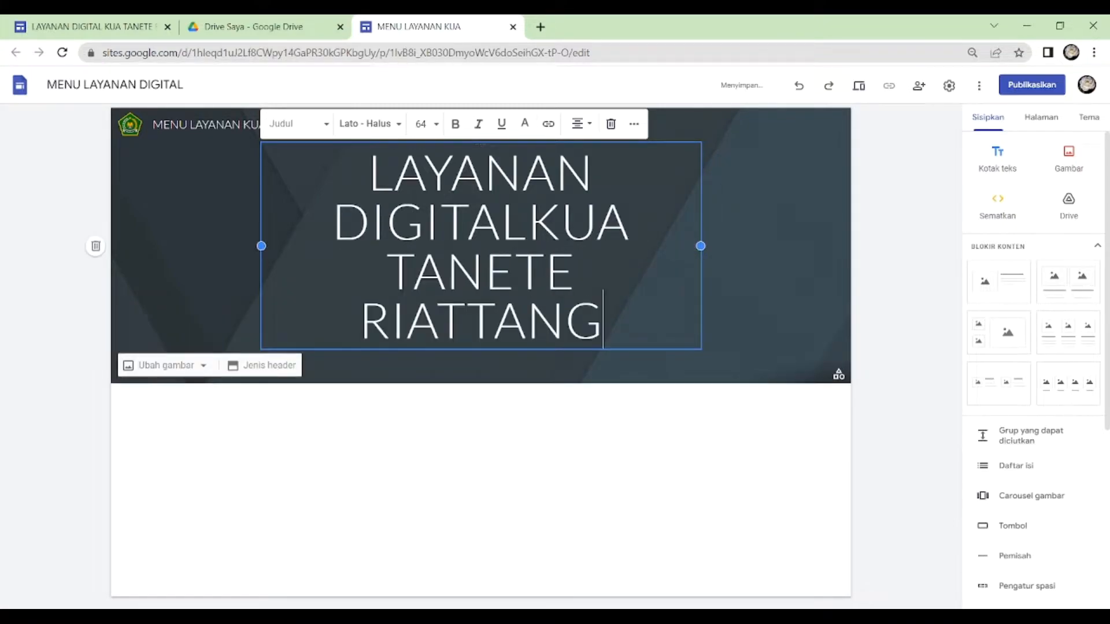
- Widen the title text box on both sides and break the title onto a new line before KUA
drag(701, 246, 815, 240)
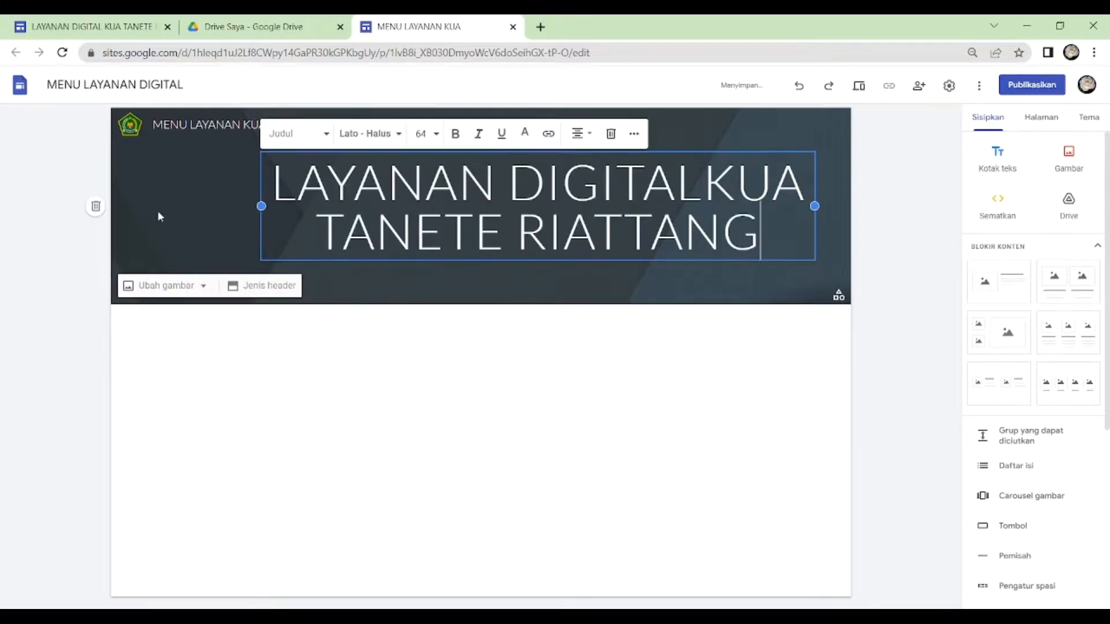
drag(261, 206, 147, 207)
click(655, 188)
key(Return)
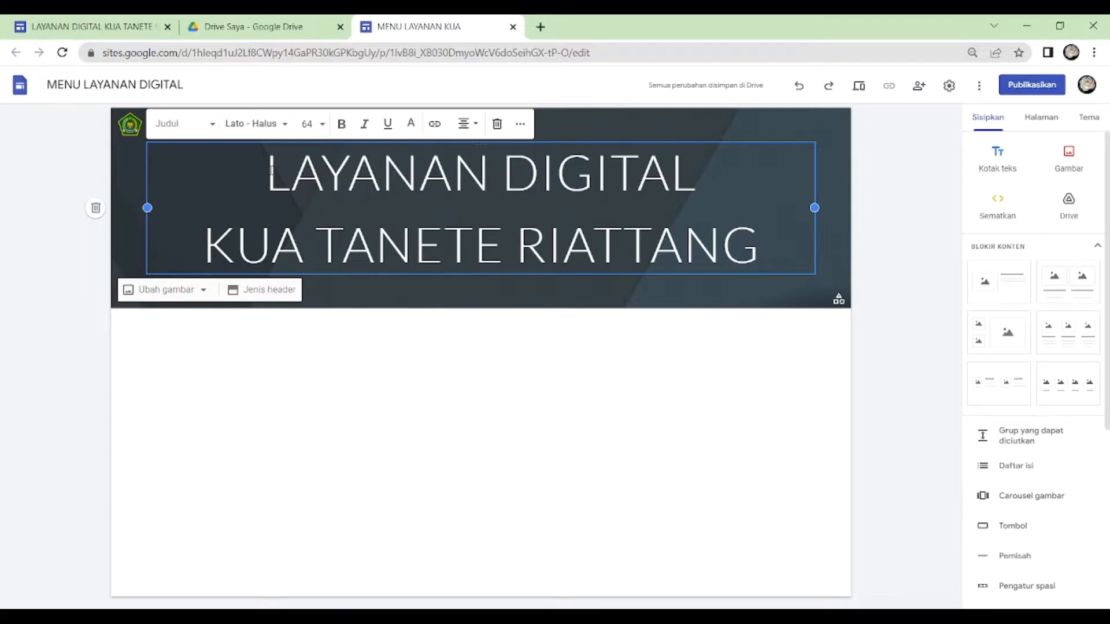
- Make the whole two-line page title bold and set its font to Impact
drag(272, 171, 754, 264)
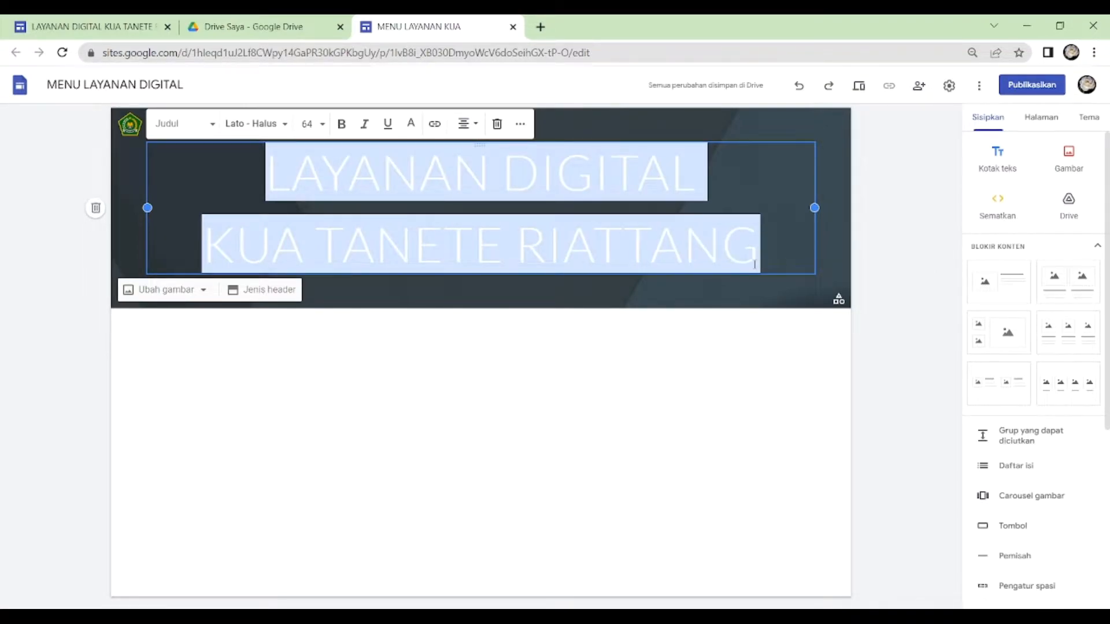
click(342, 132)
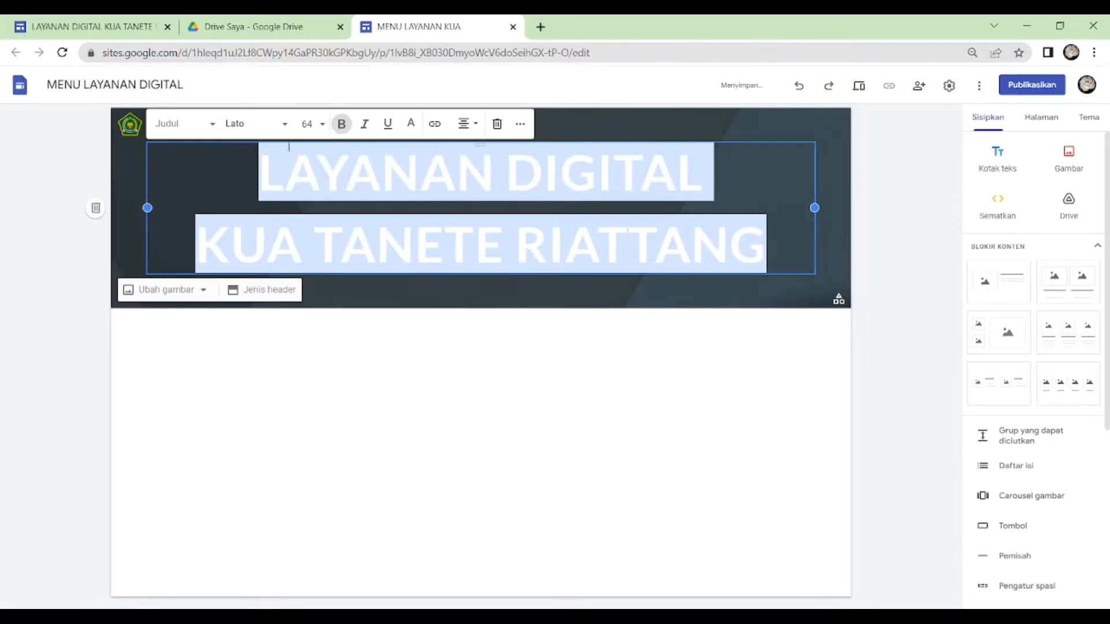
click(286, 132)
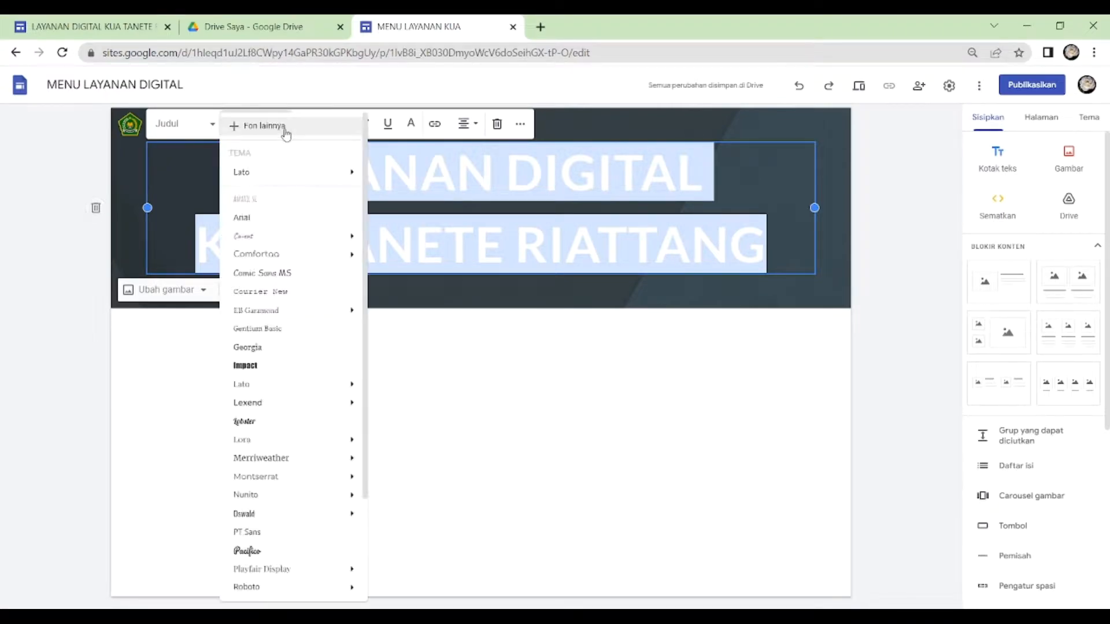
click(279, 371)
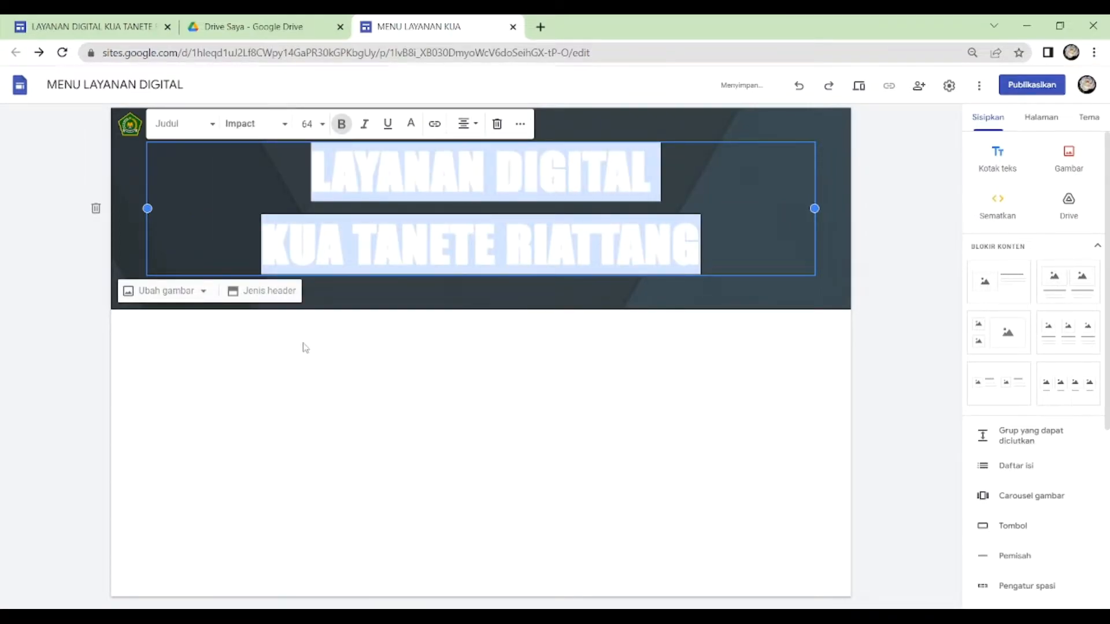
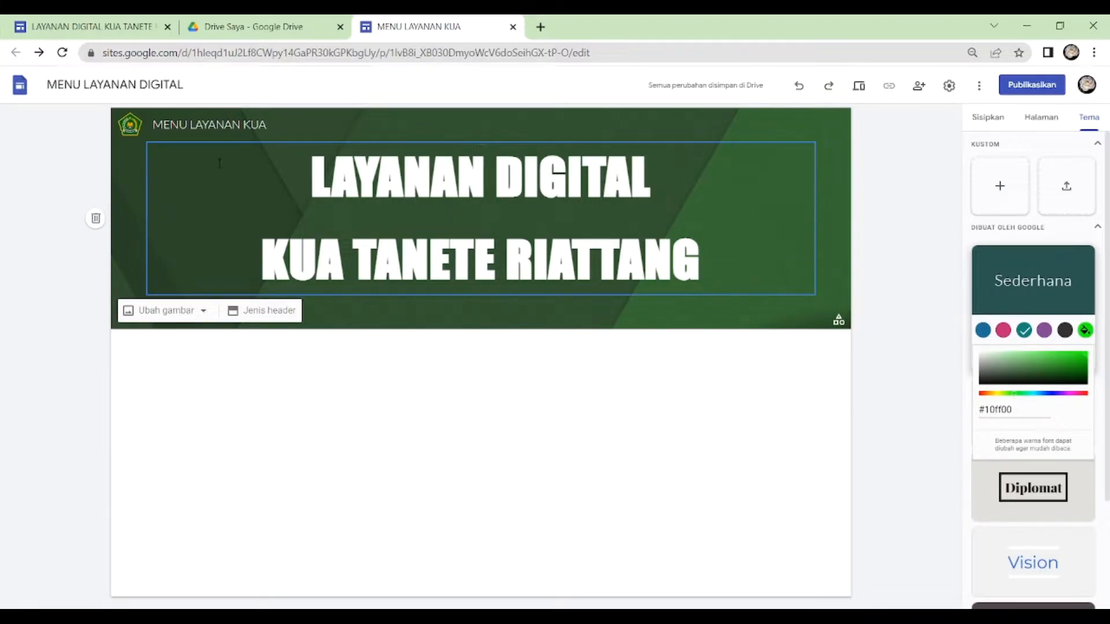
- Replace the header background with the blue sea and beach image from the built-in gallery
click(205, 315)
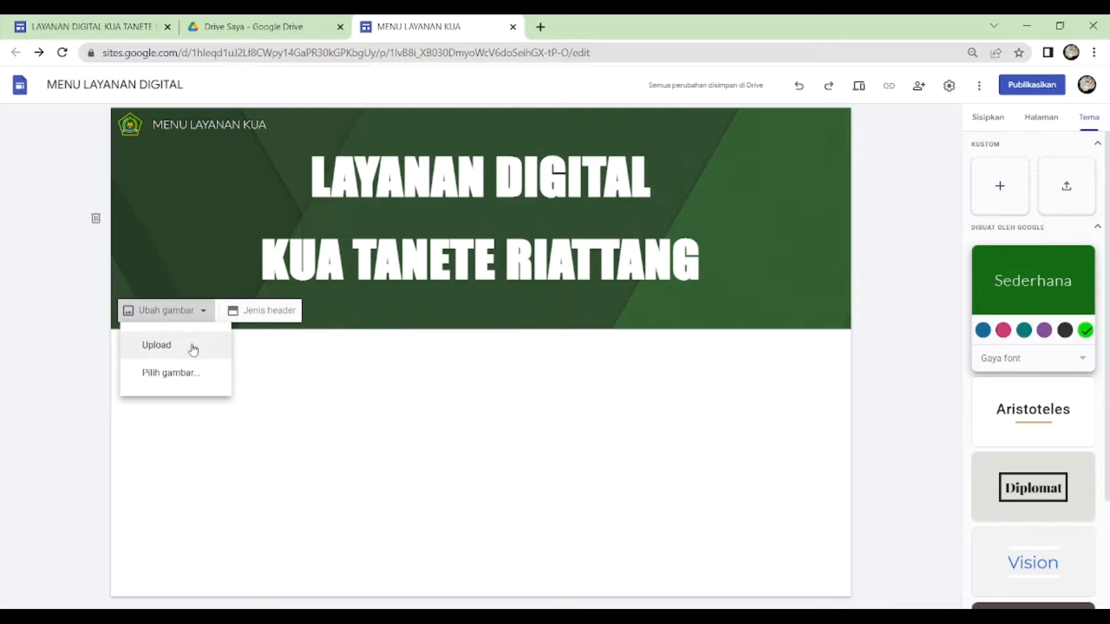
click(200, 377)
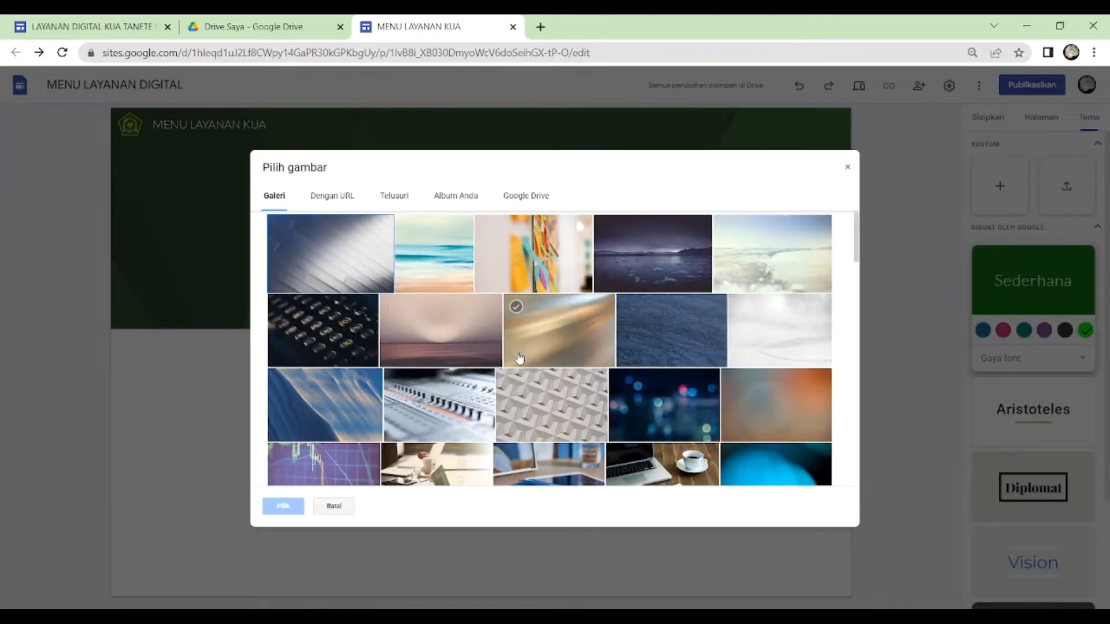
scroll(542, 322, down, 5)
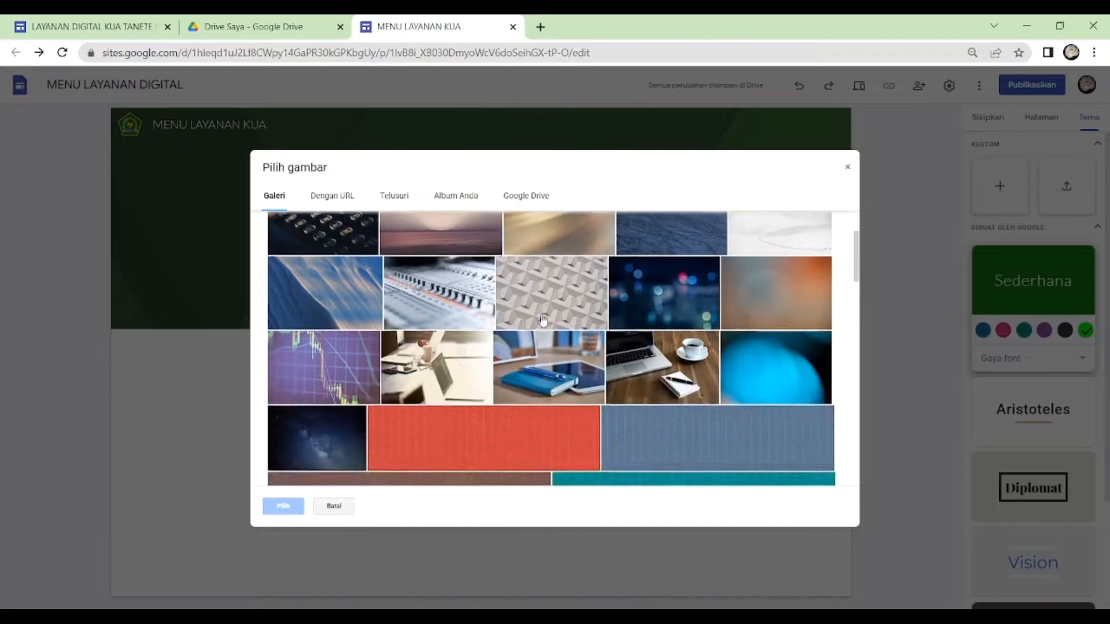
scroll(542, 321, down, 10)
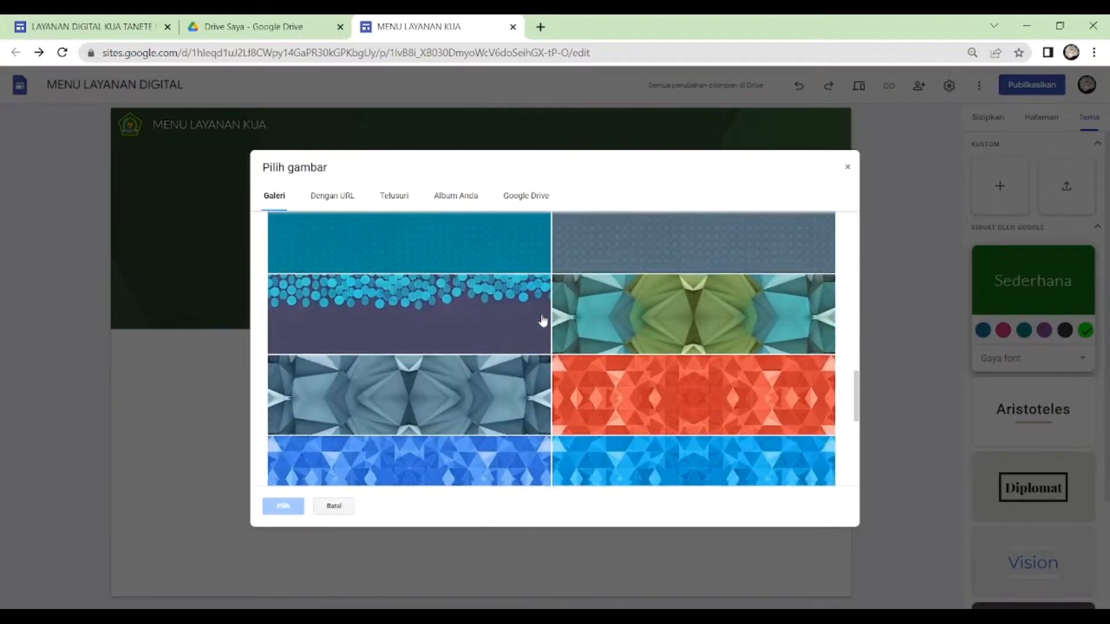
scroll(543, 321, up, 15)
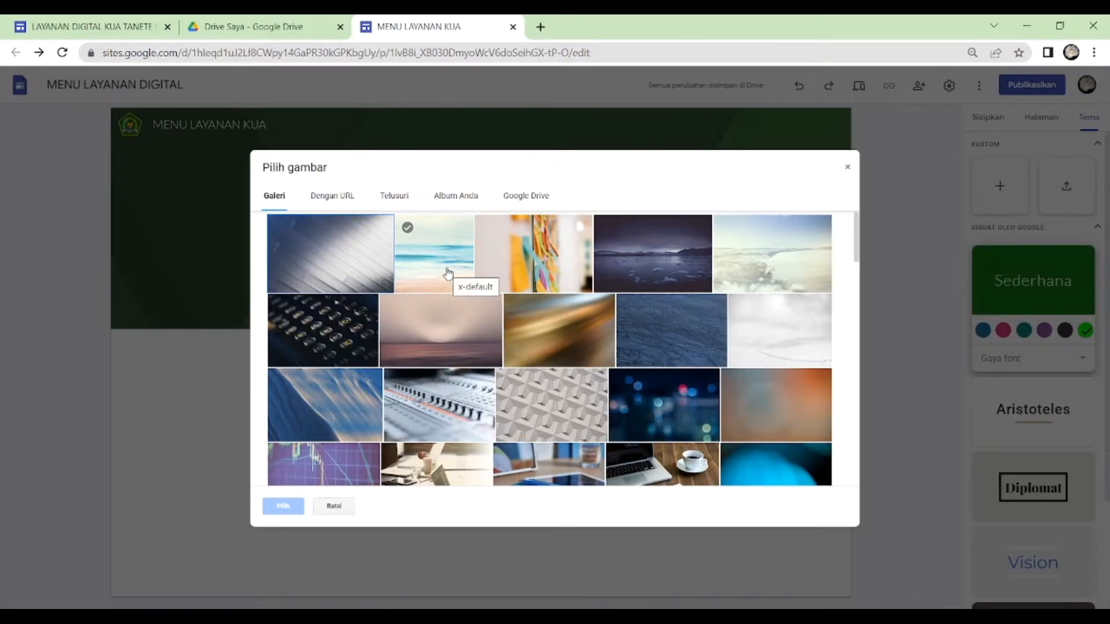
click(448, 273)
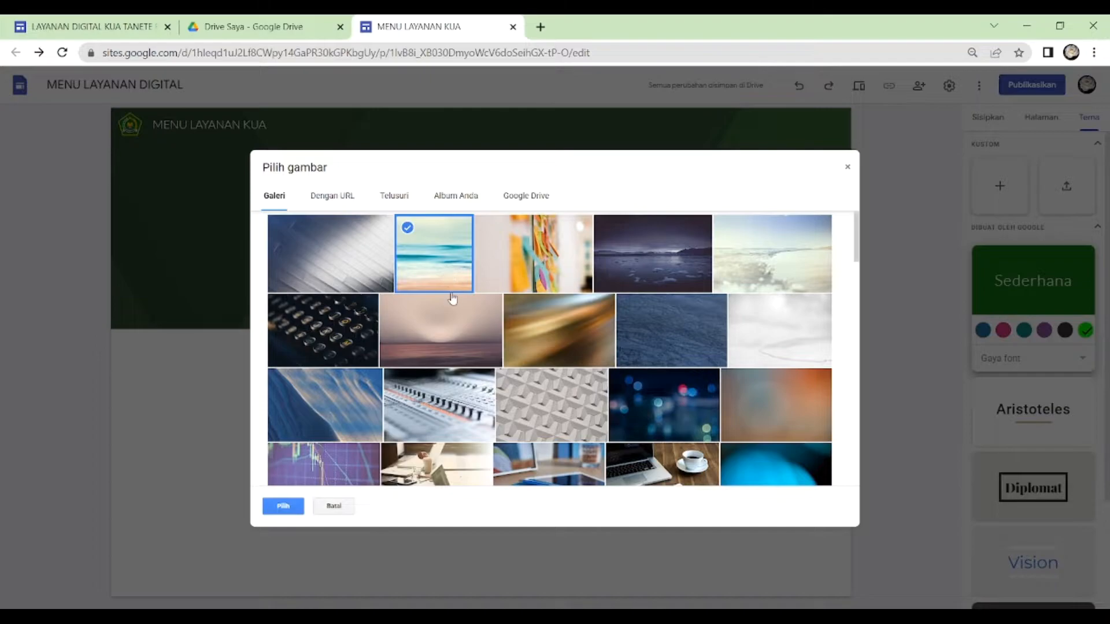
click(279, 510)
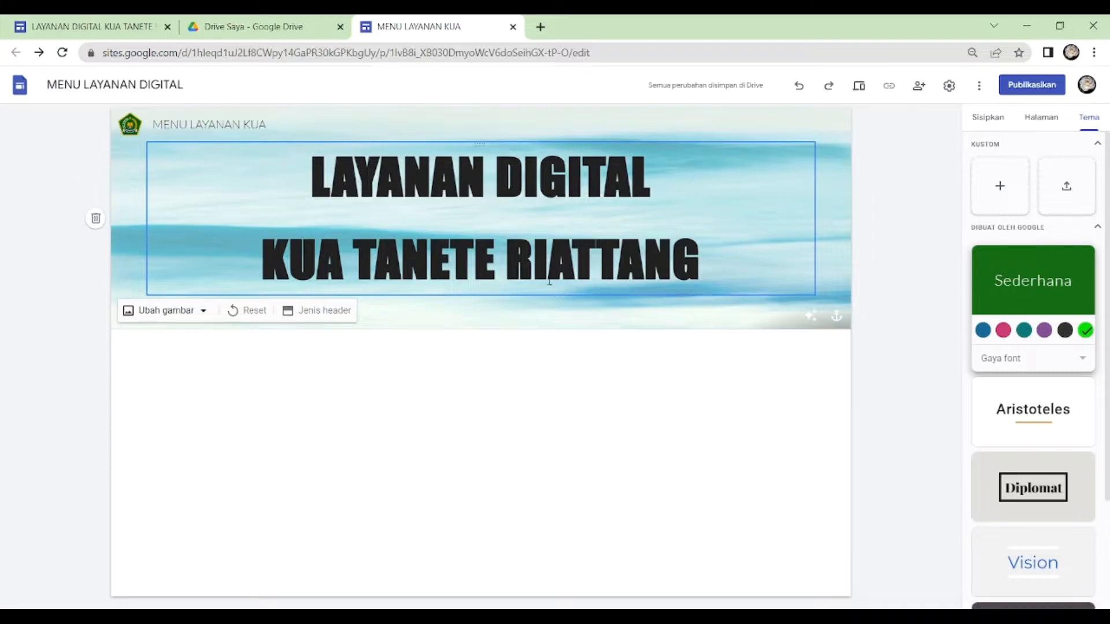
- Set the header background to GIFT SITE.gif from the BAHAN TUTORIAL SITE folder in Google Drive
click(204, 321)
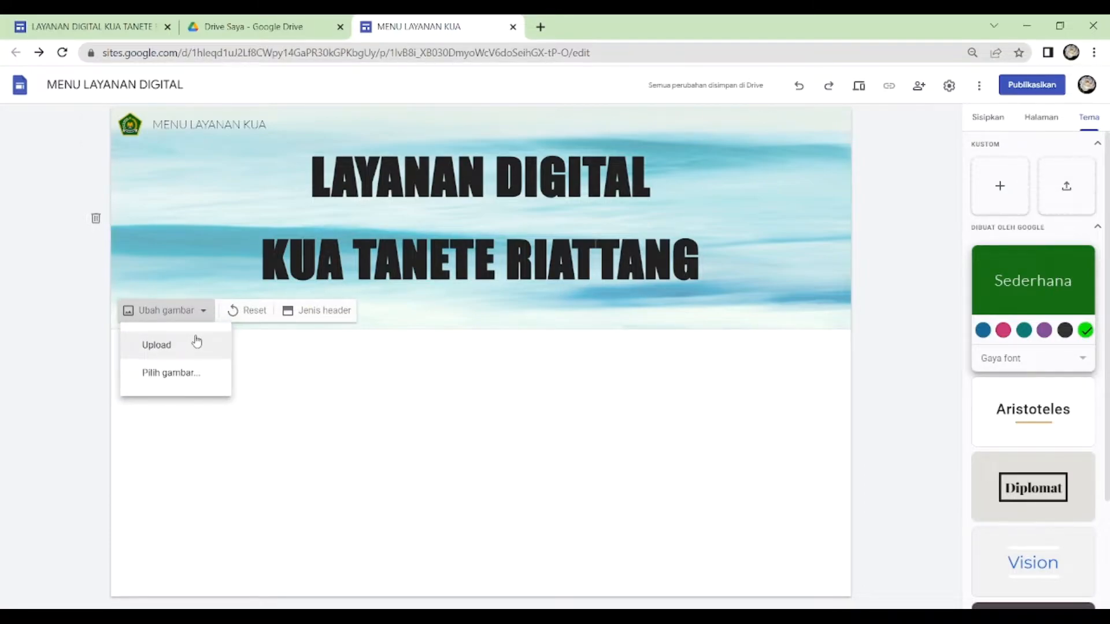
click(197, 374)
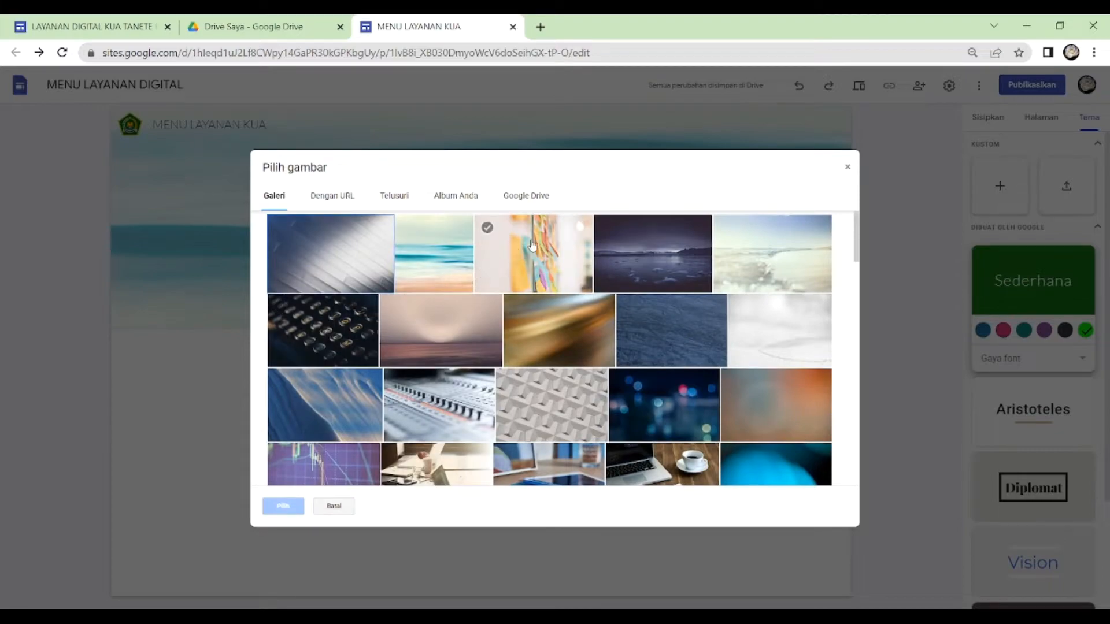
click(528, 200)
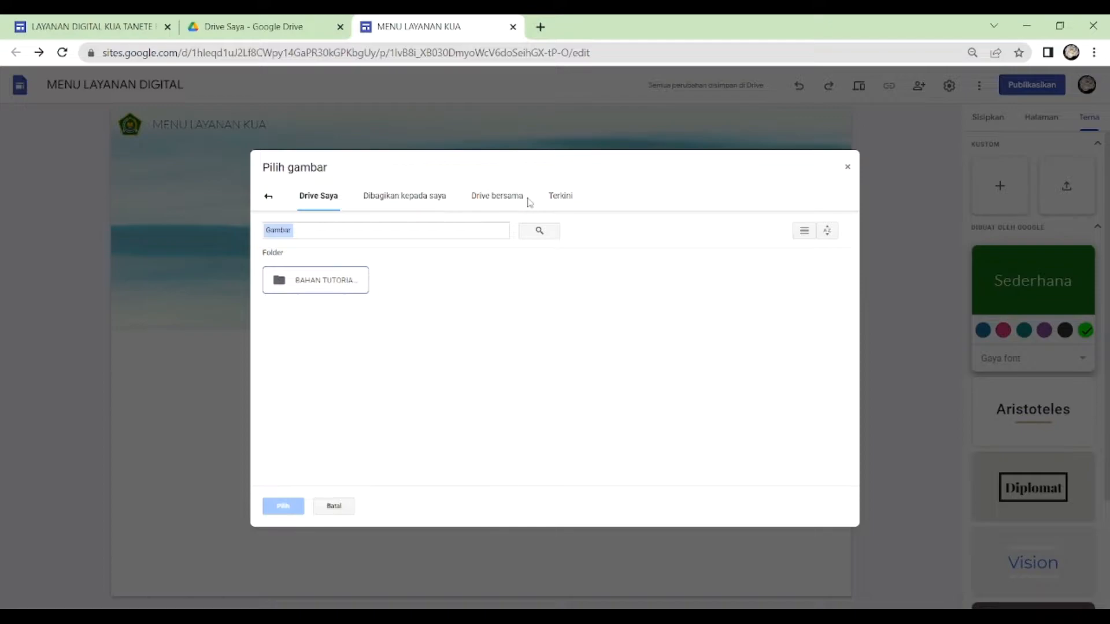
double_click(344, 287)
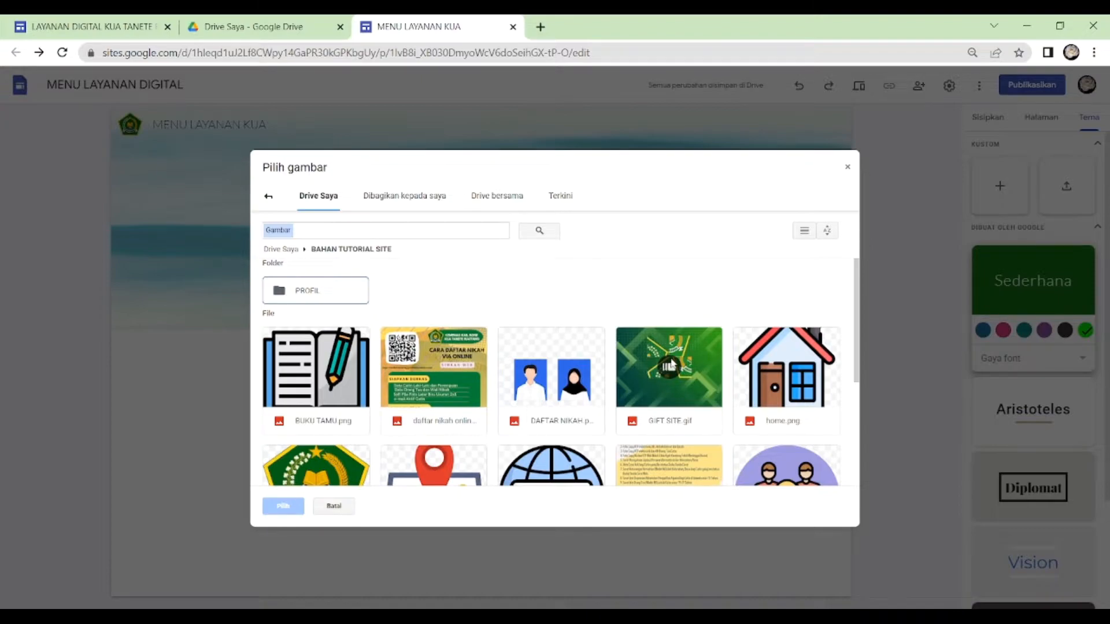
click(655, 351)
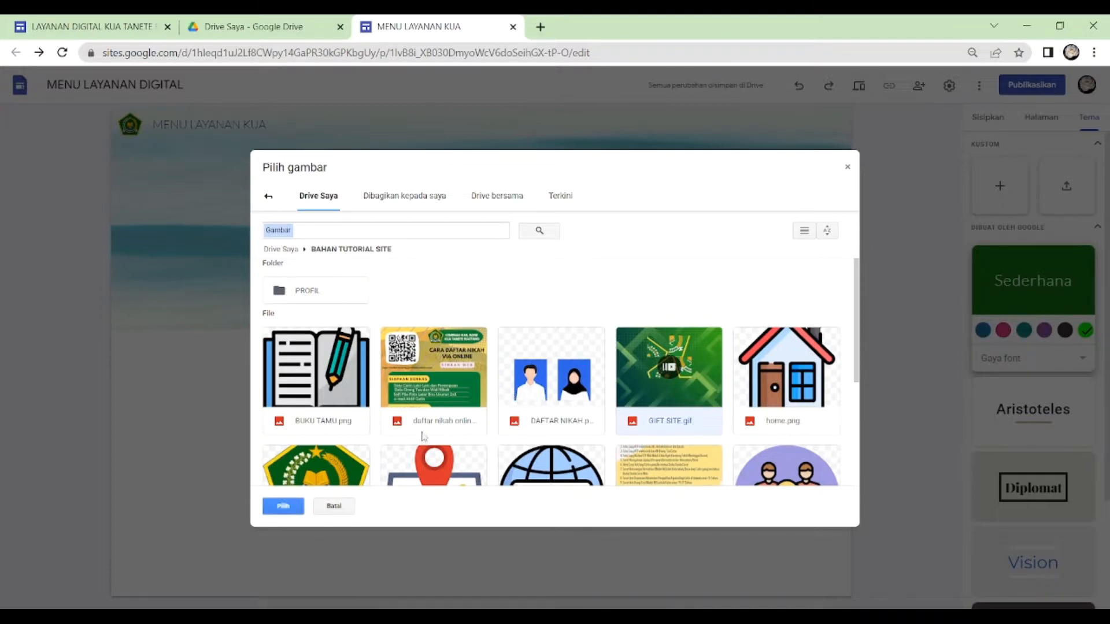
click(282, 507)
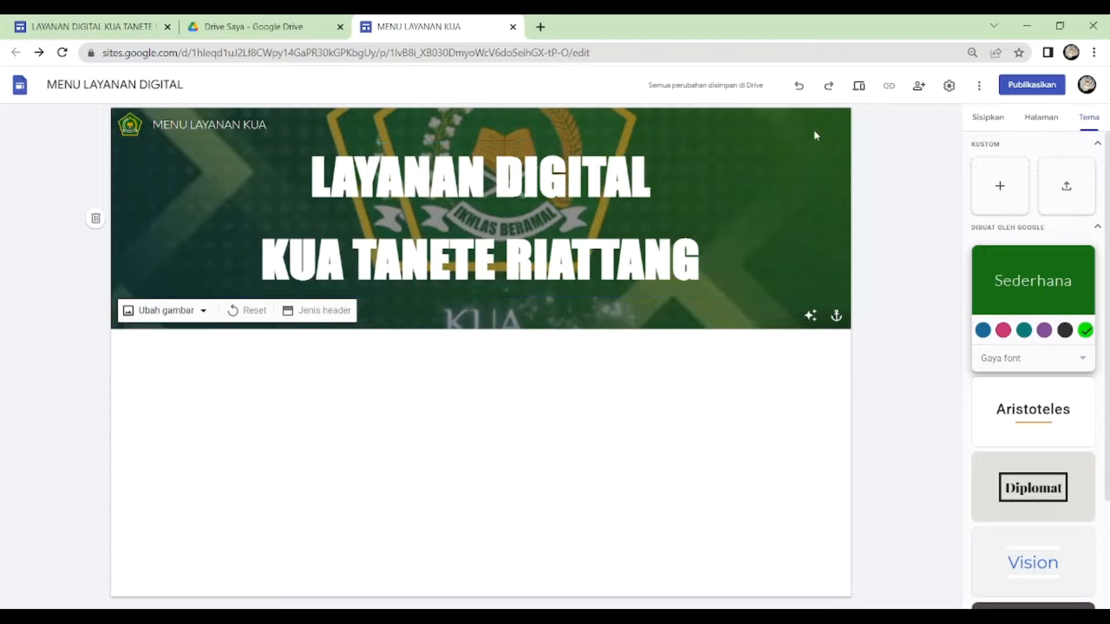
- Preview the site in the desktop, phone and tablet layouts, and return to the editor
click(859, 86)
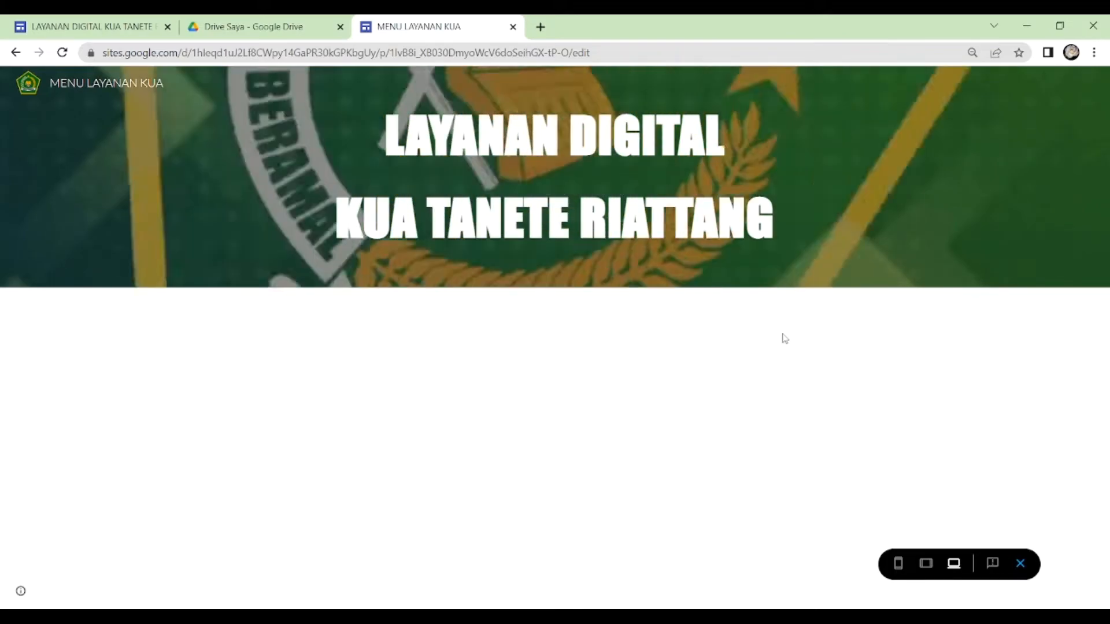
click(898, 564)
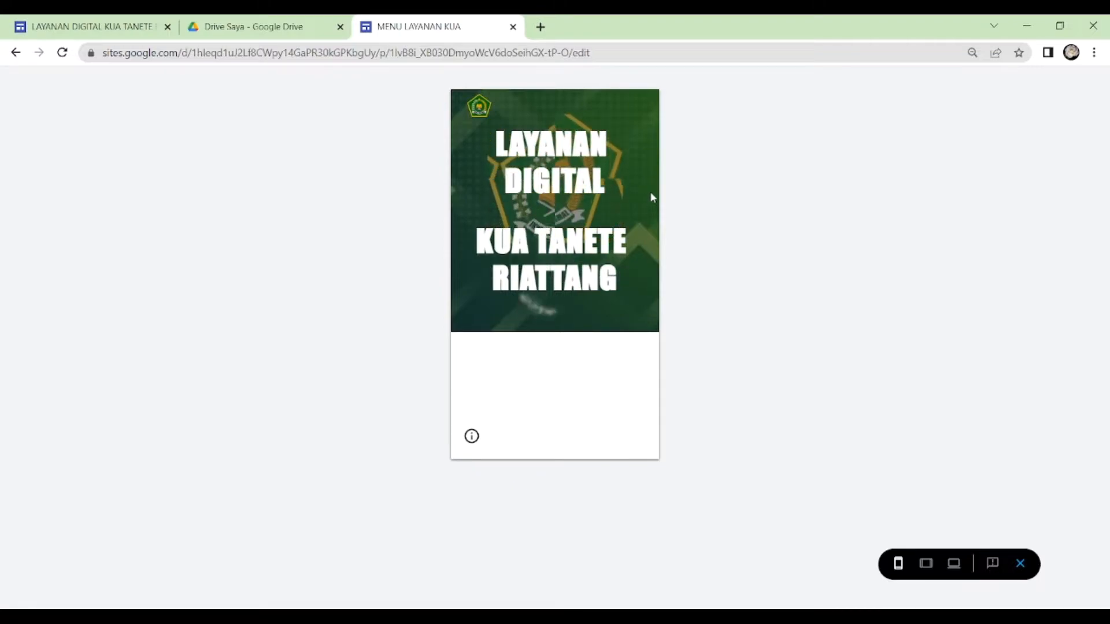
click(927, 566)
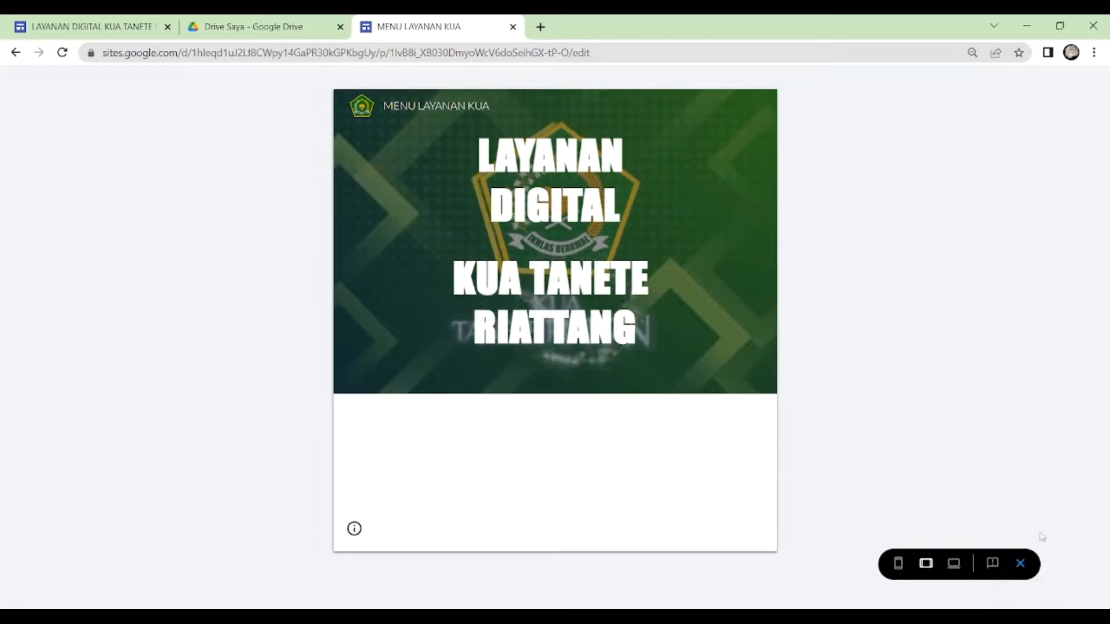
click(1020, 565)
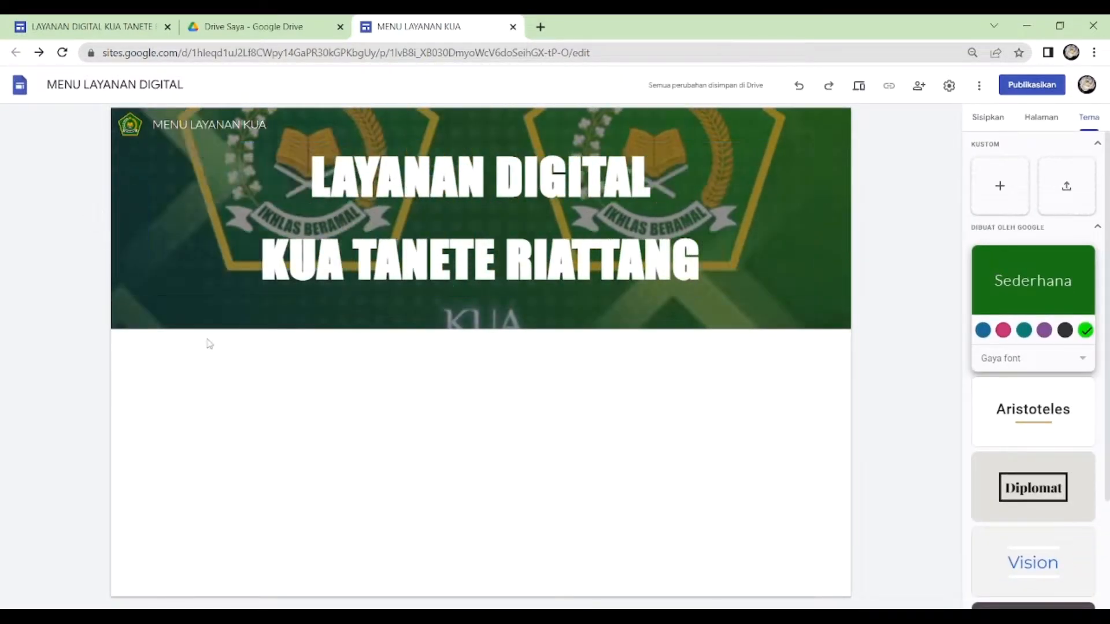
mouse_move(726, 300)
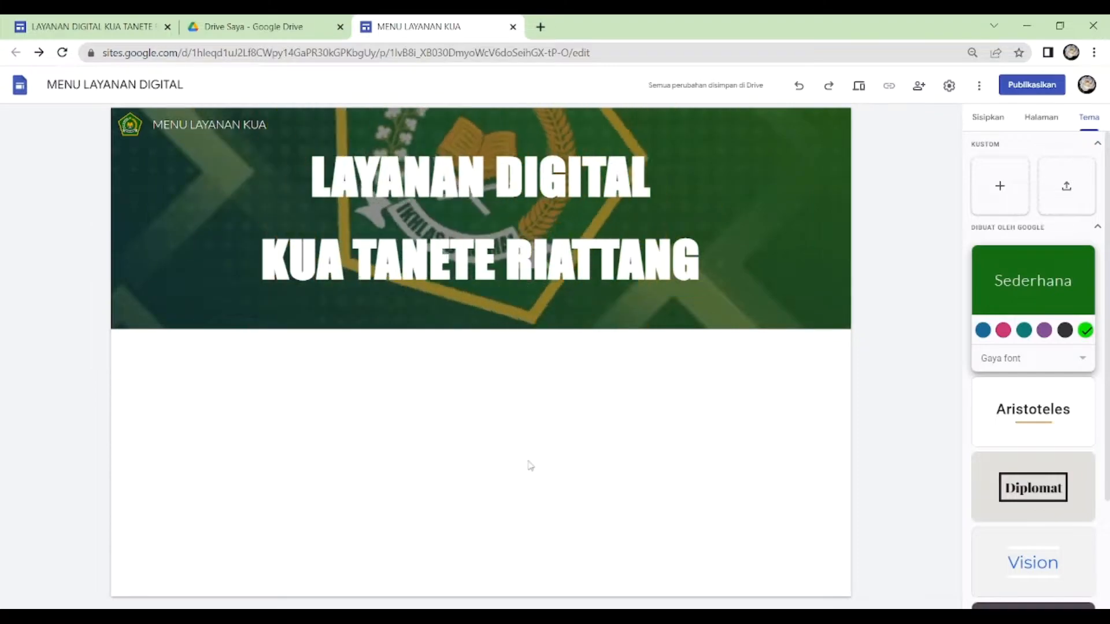
- Add a new page named PROFIL KANTOR to the site
click(1040, 123)
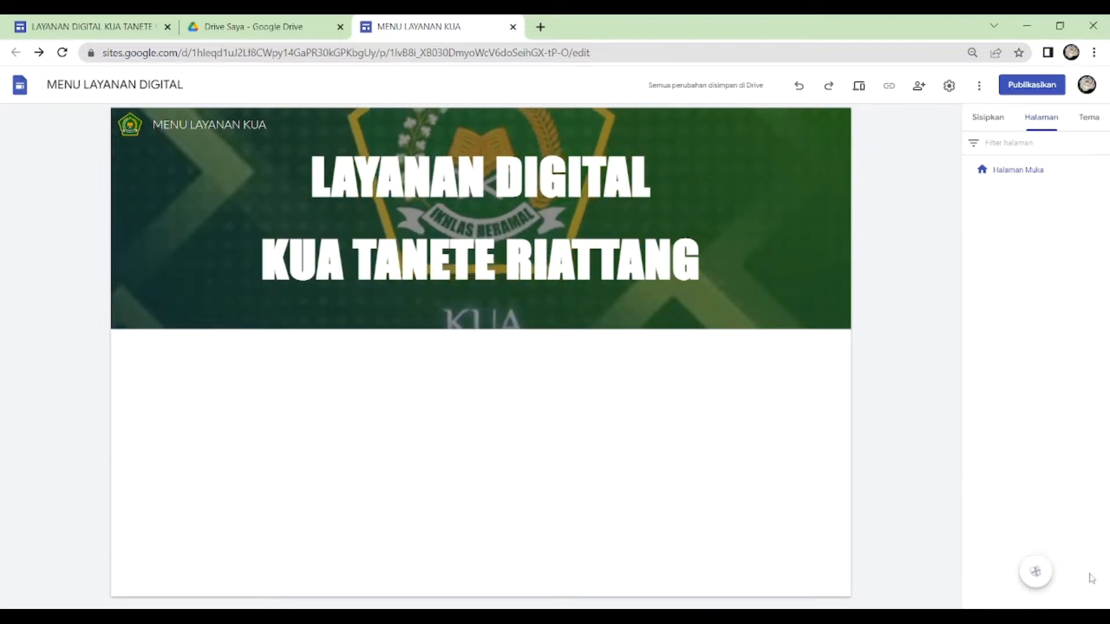
mouse_move(1036, 572)
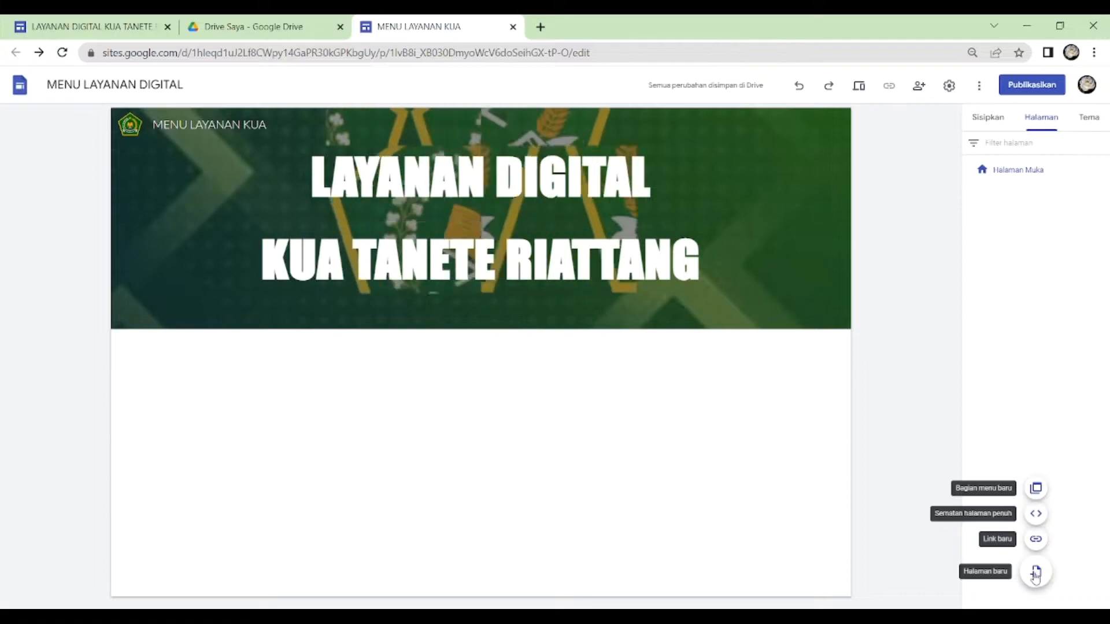
click(1035, 574)
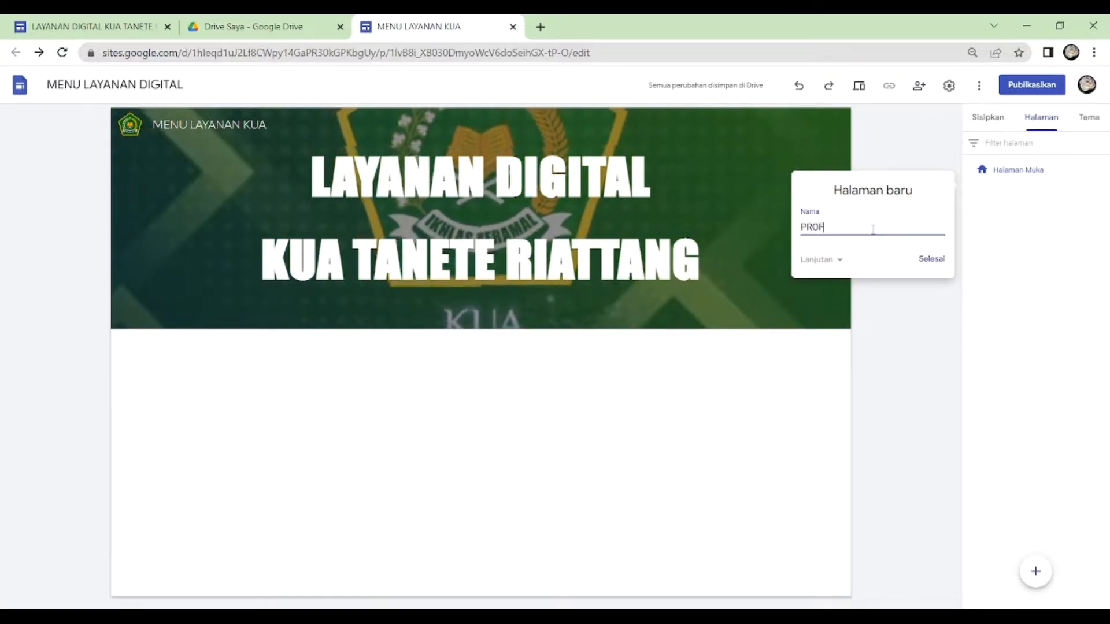
text(PROFIL KANTOR)
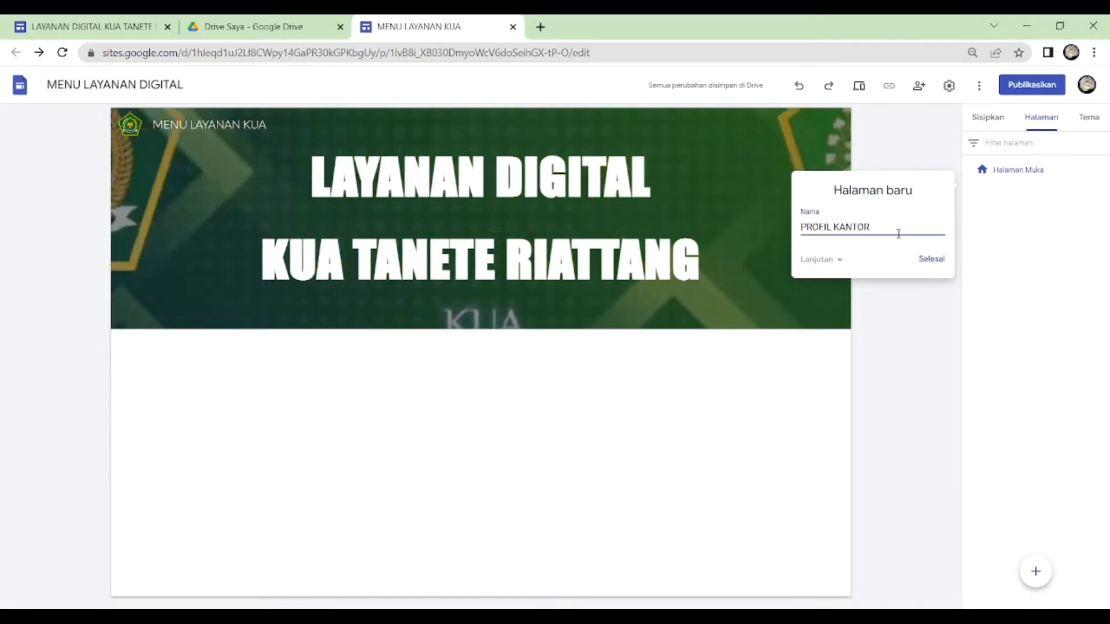
click(932, 260)
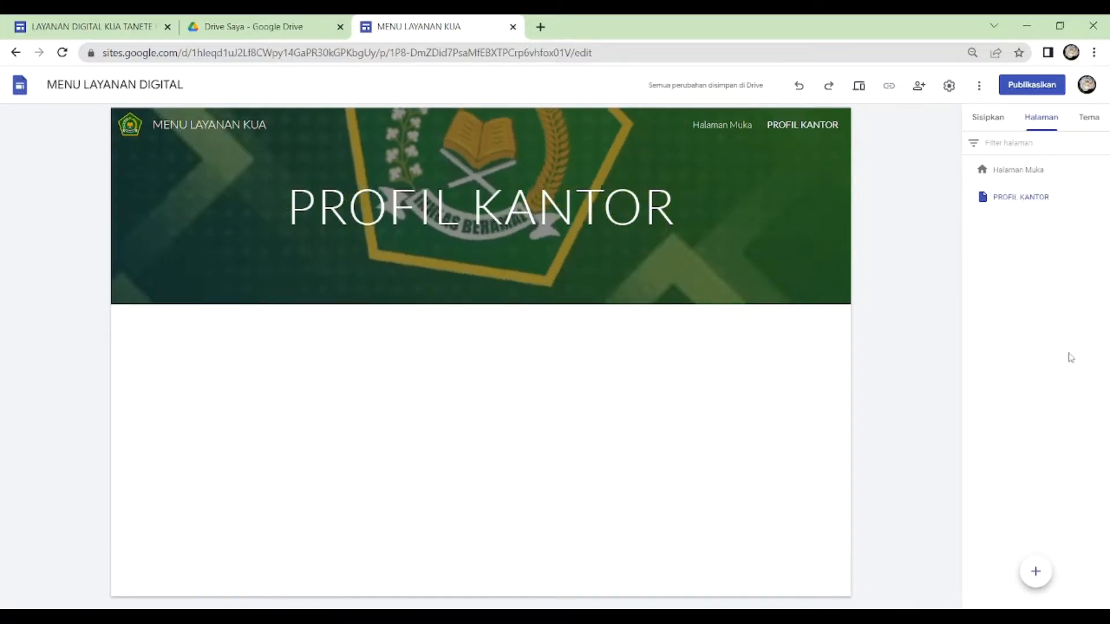
- Add a new page named BUKU TAMU to the site
mouse_move(1036, 571)
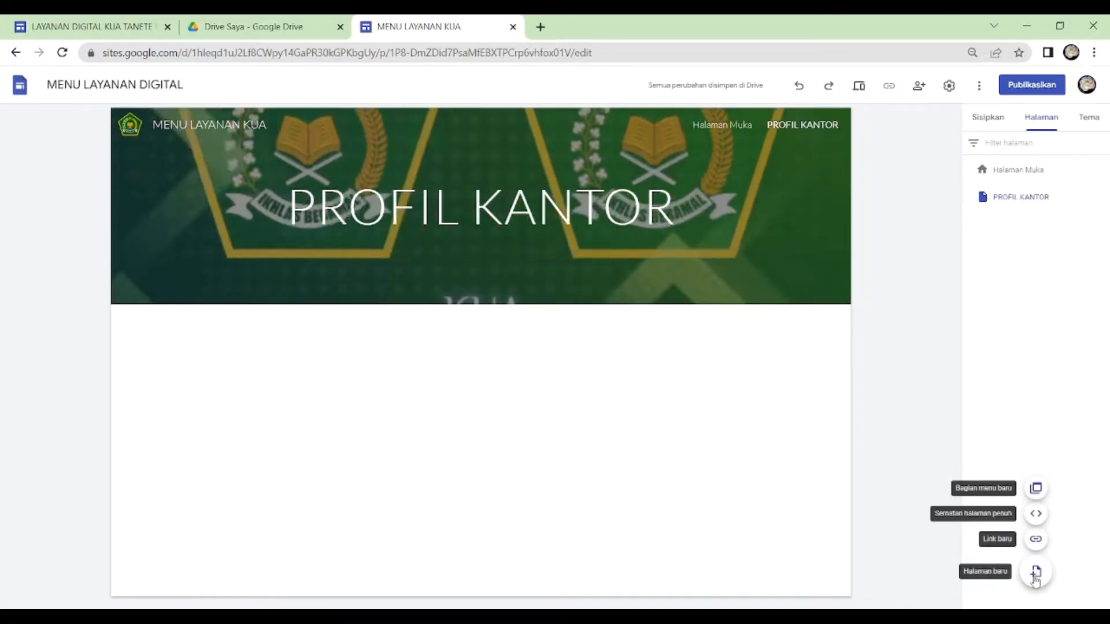
click(1036, 574)
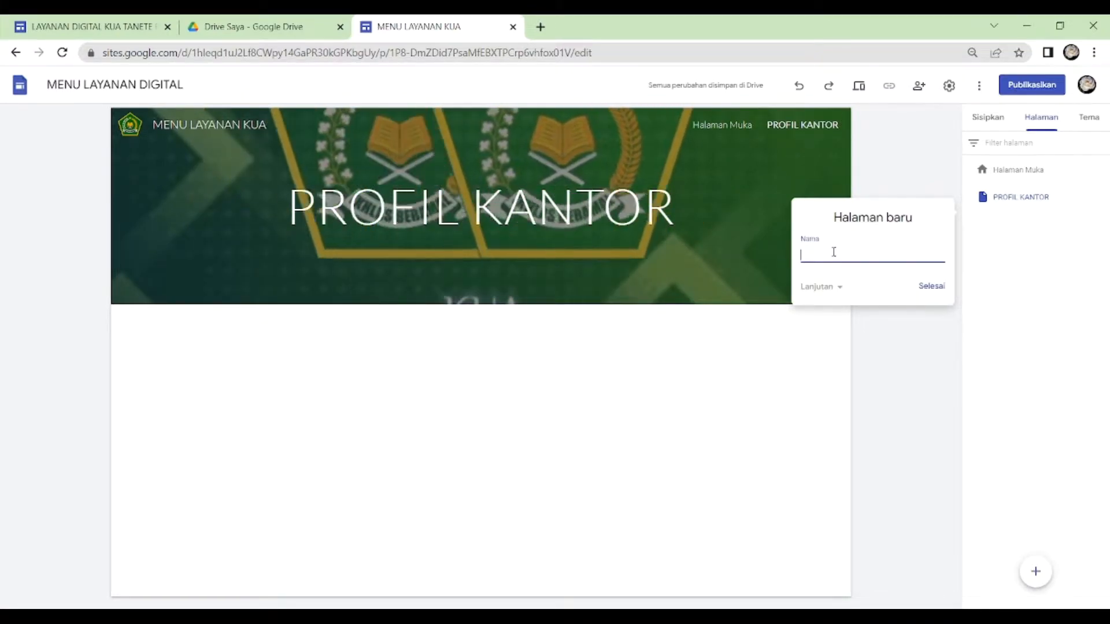
text(BUKU TAMU)
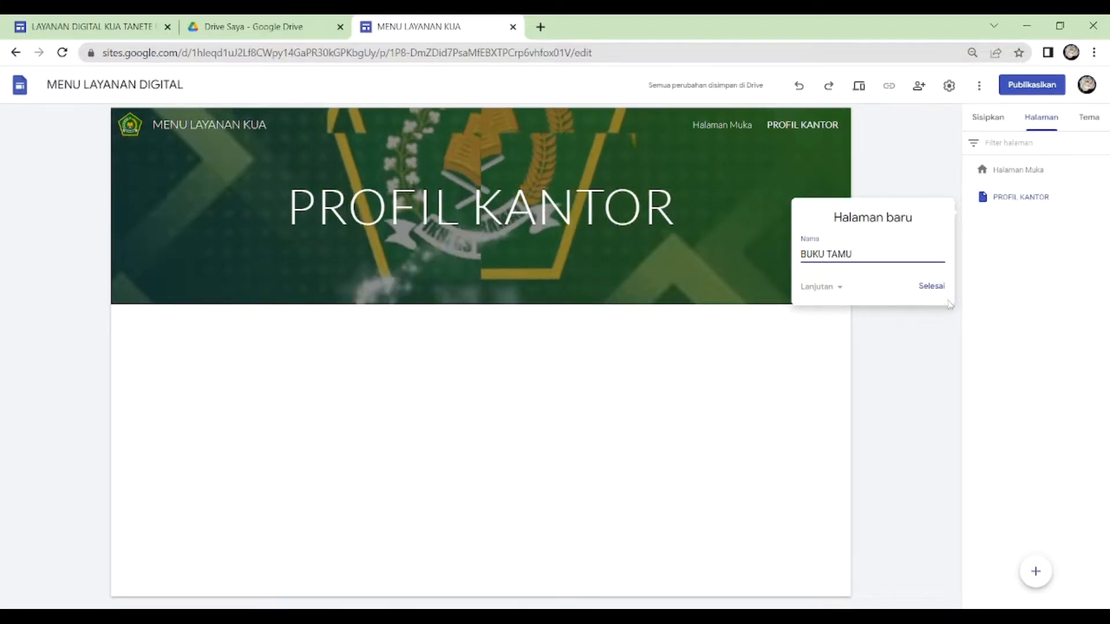
click(932, 289)
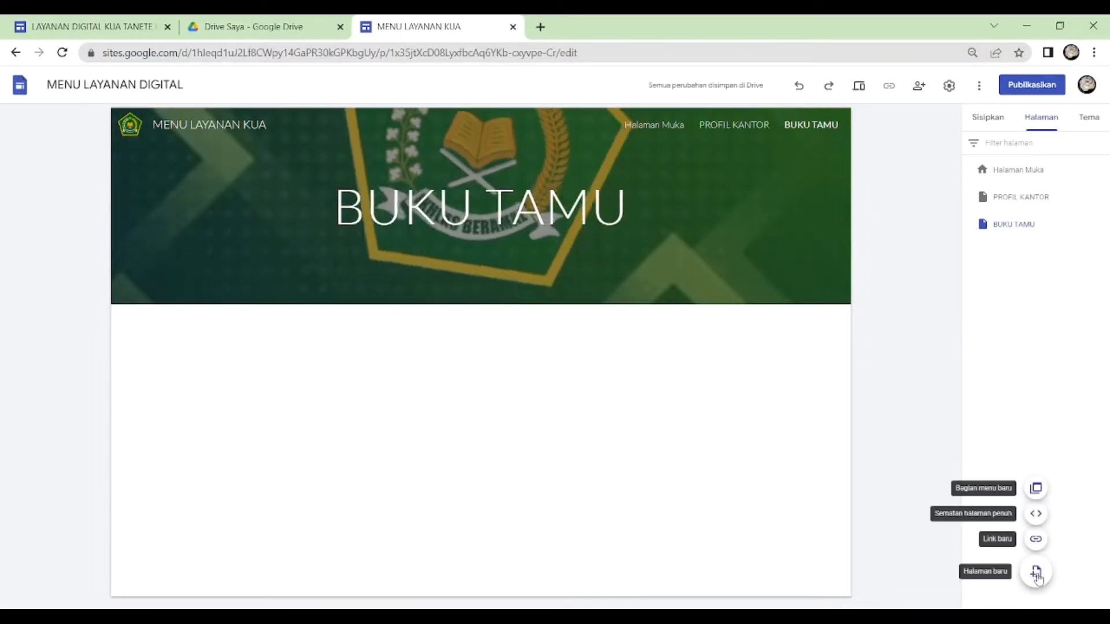
- Add a new page named PROSEDUR LAYANAN NIKAH to the site
click(1037, 575)
text(P)
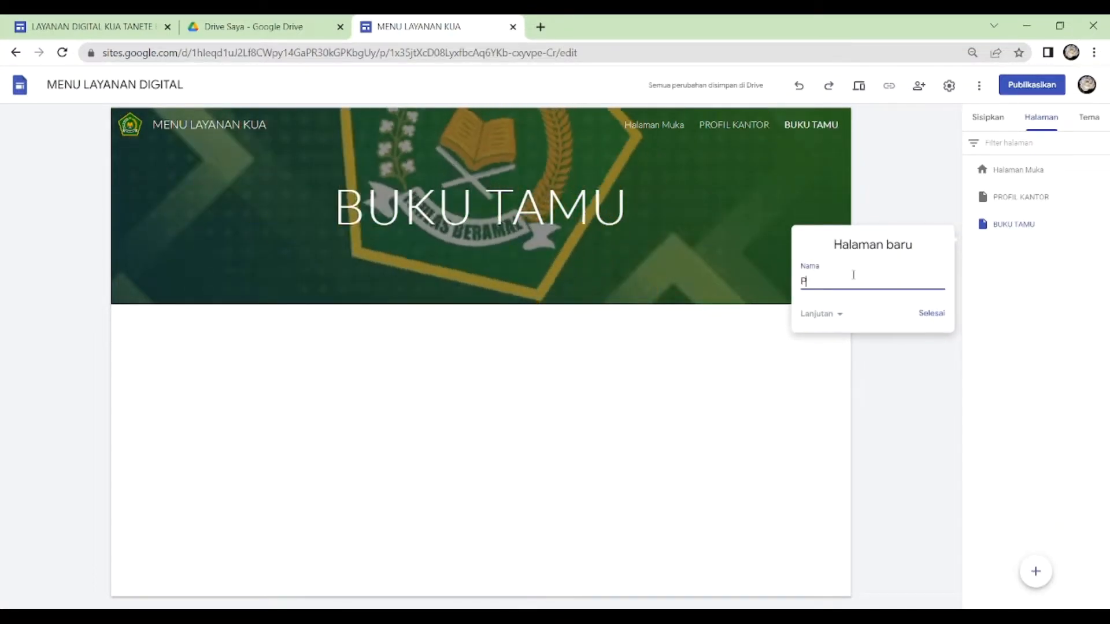
text(ROSEDUR LAYANAN NIKAH)
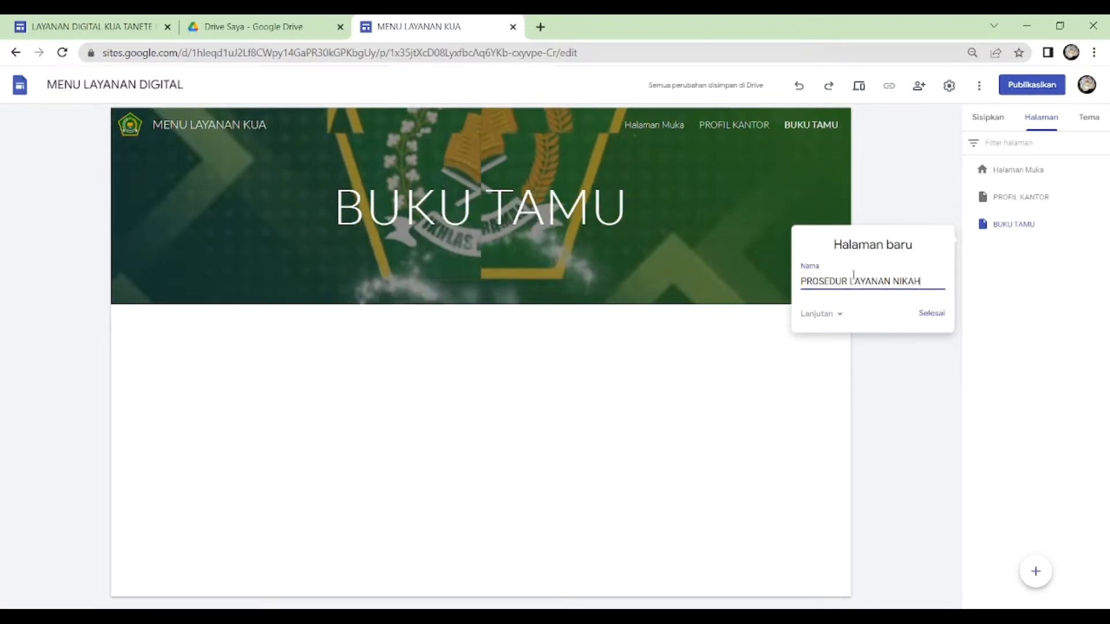
click(932, 314)
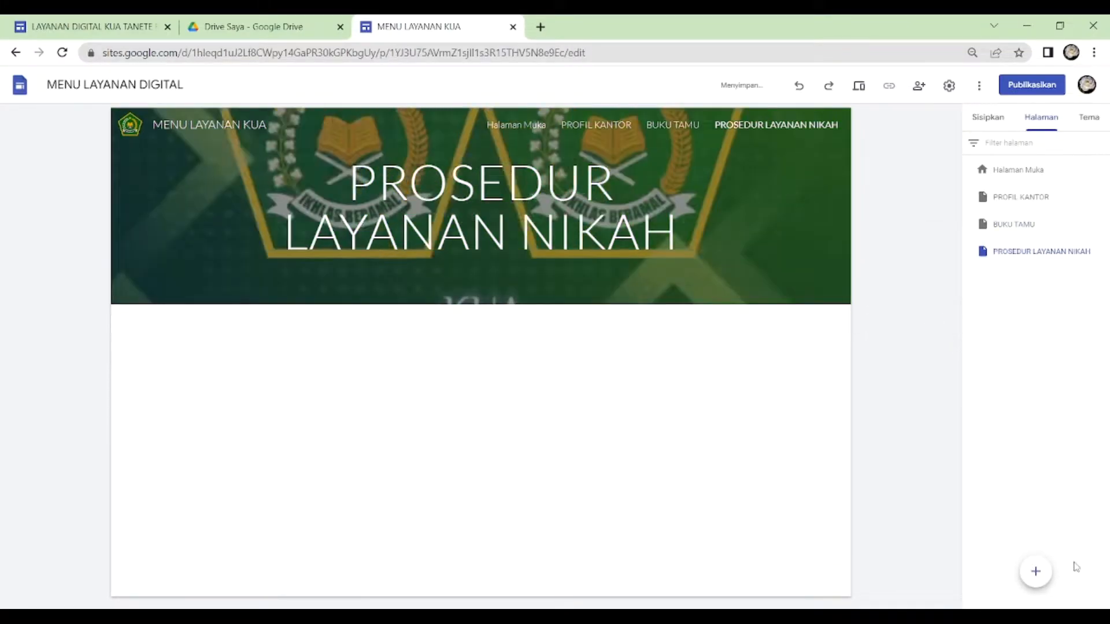
- Add a new page named MEDIA SOSIAL to the site
mouse_move(1035, 580)
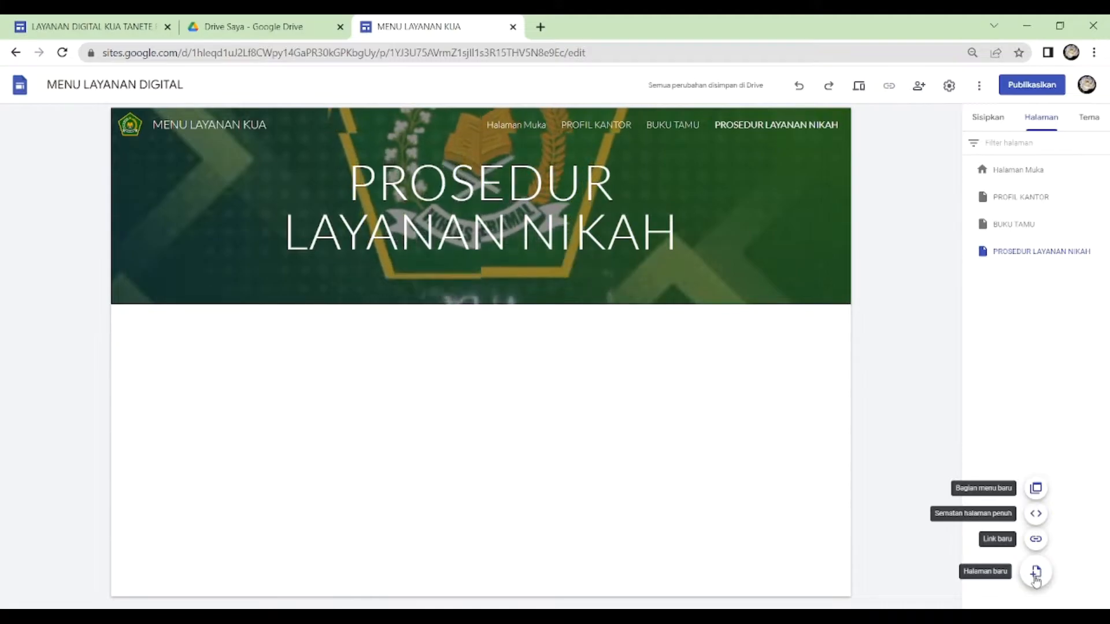
click(1036, 578)
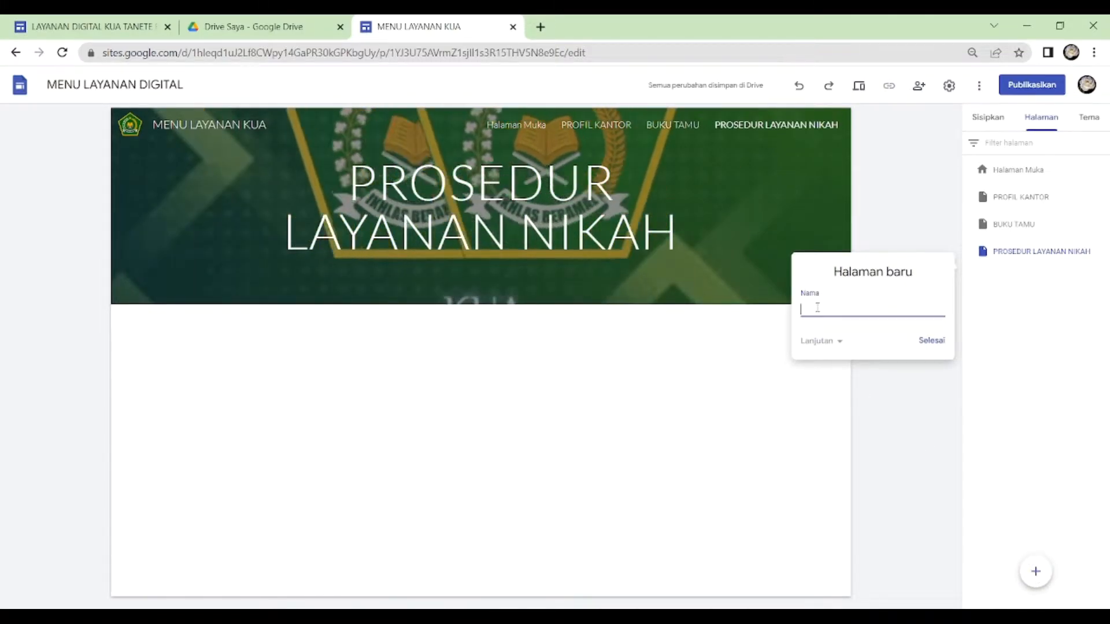
text(MEDIA)
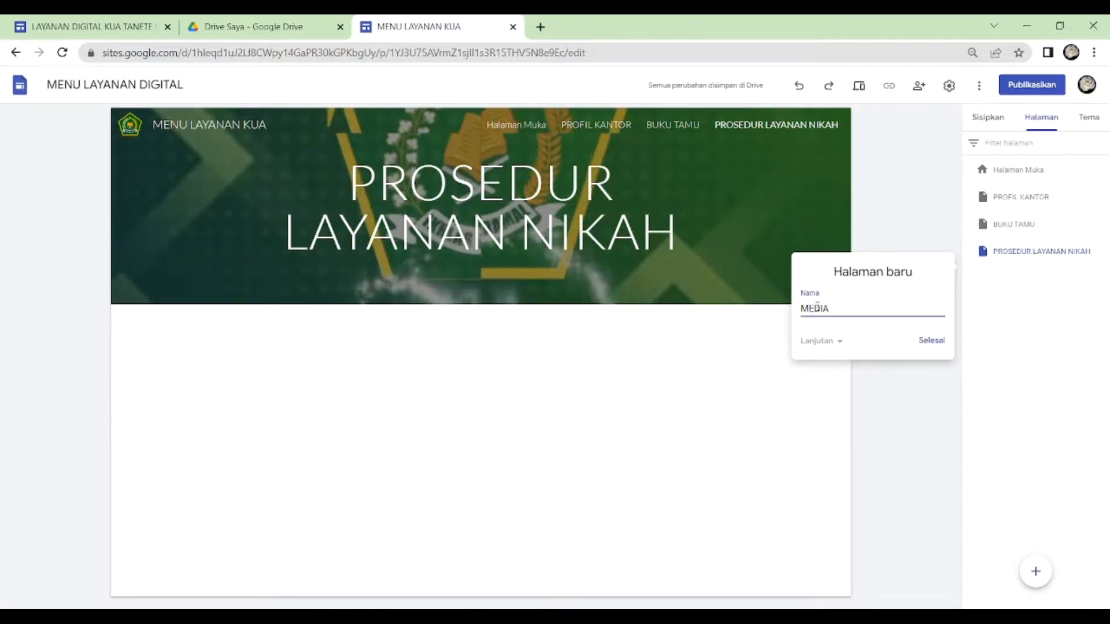
text( SOSIAL)
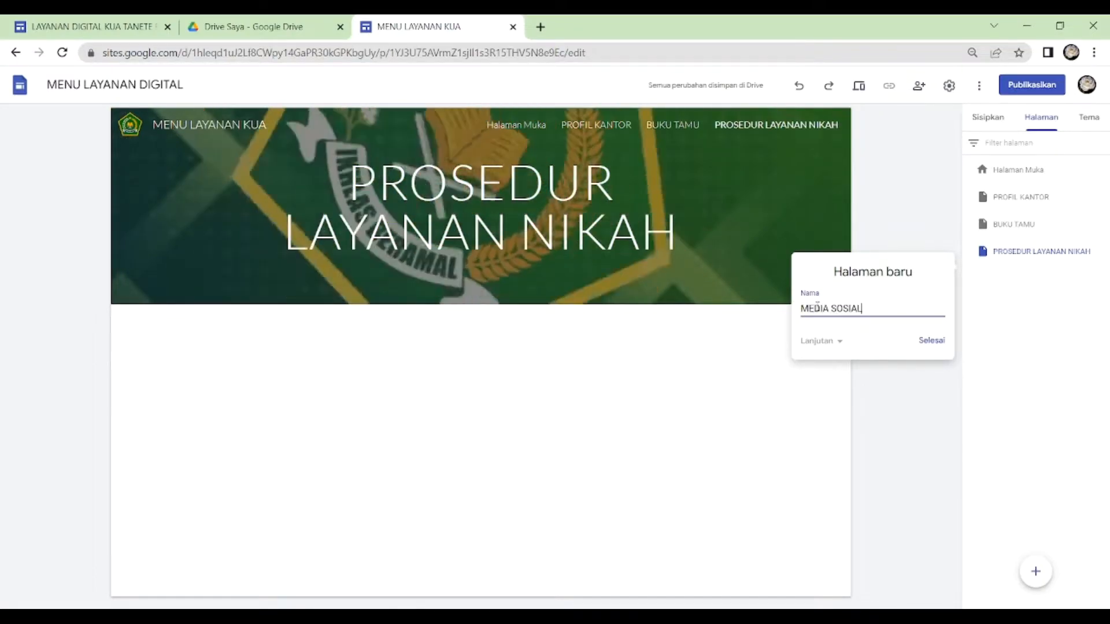
click(936, 347)
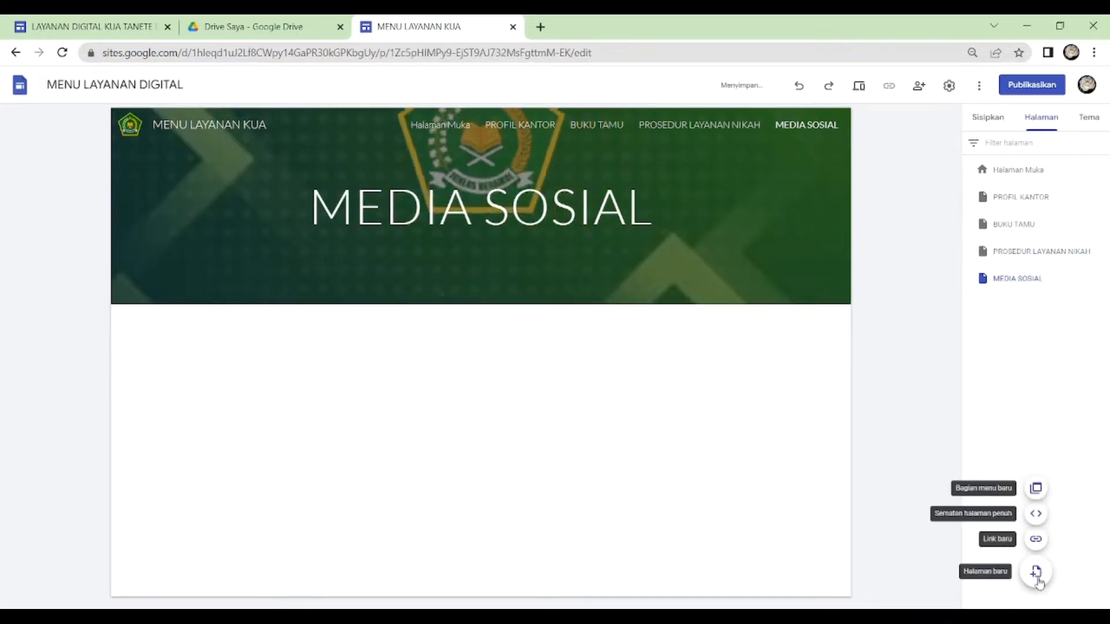
- Add a new page named LOKASI to the site
click(1036, 572)
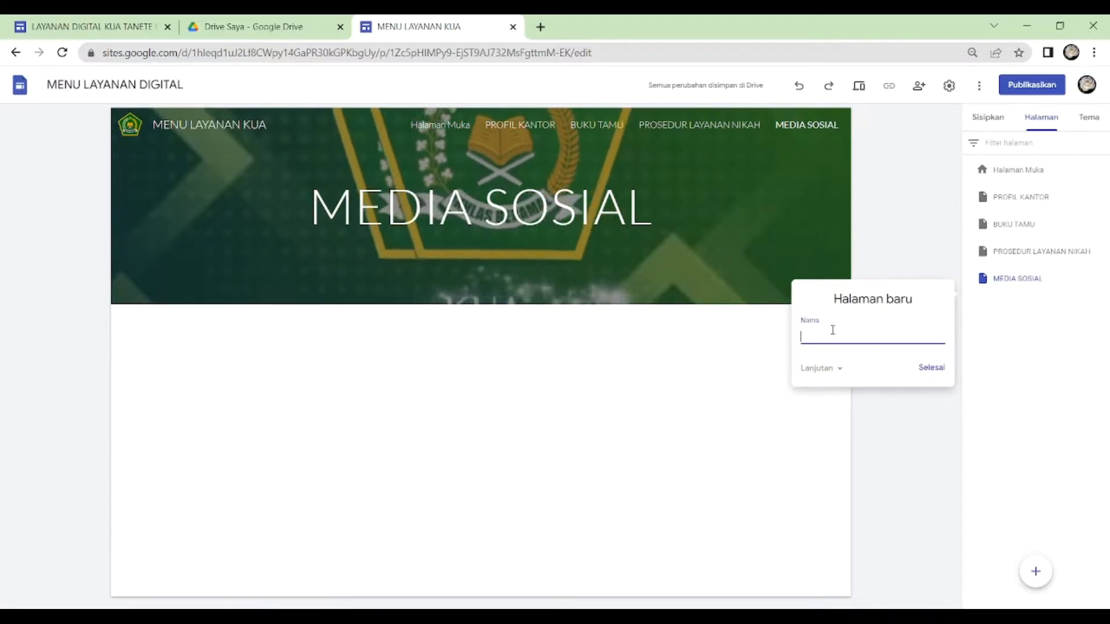
text(LOKASI)
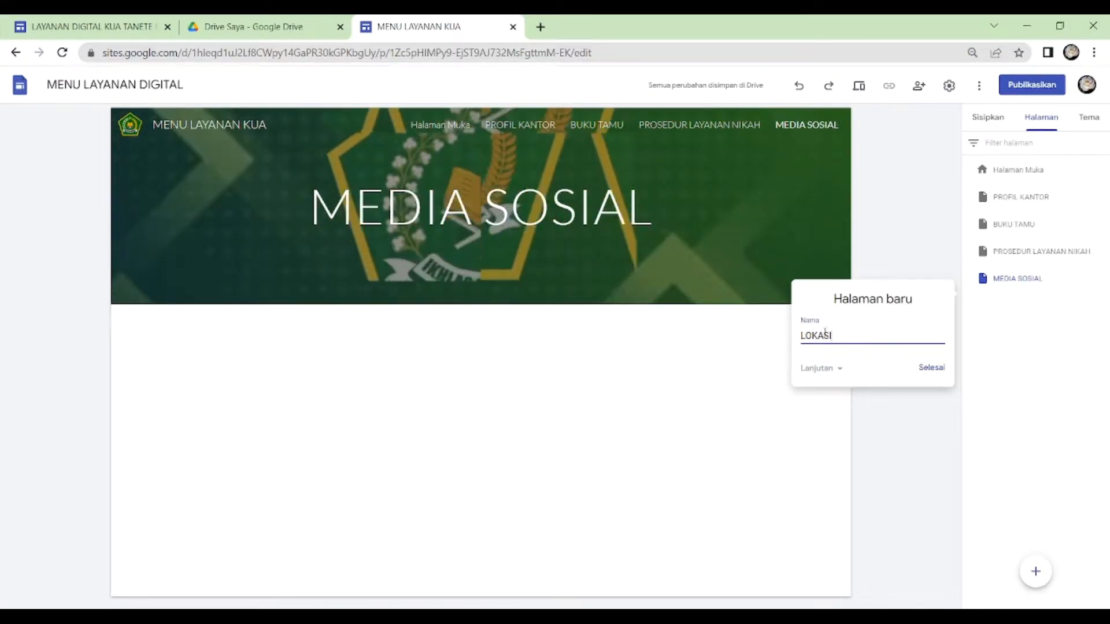
click(937, 370)
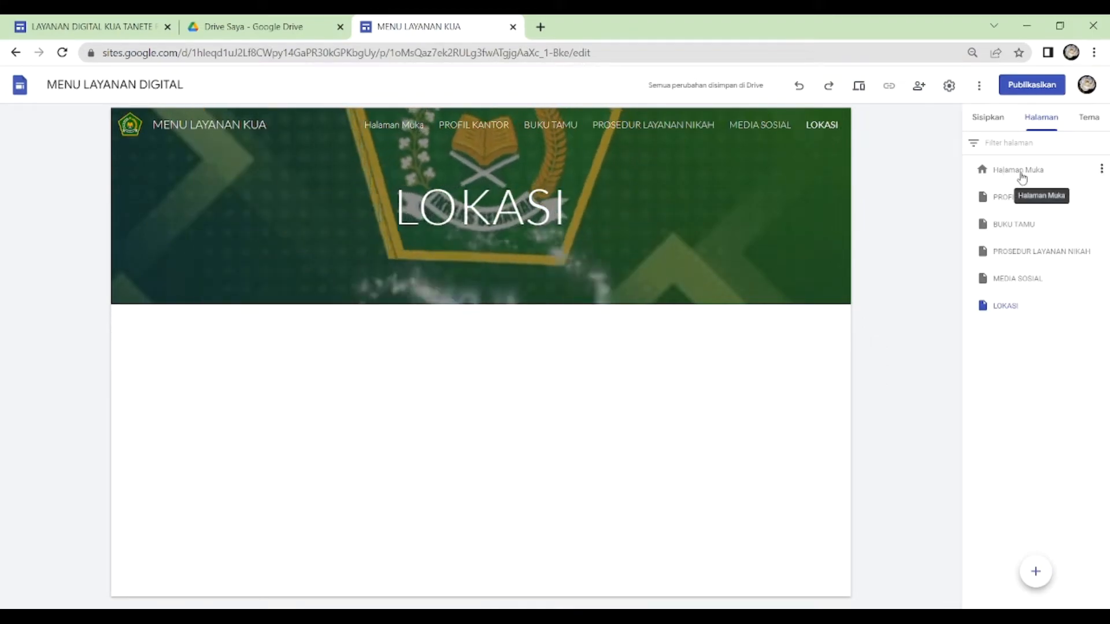
- Rename the Halaman Muka page as HOME
click(1101, 169)
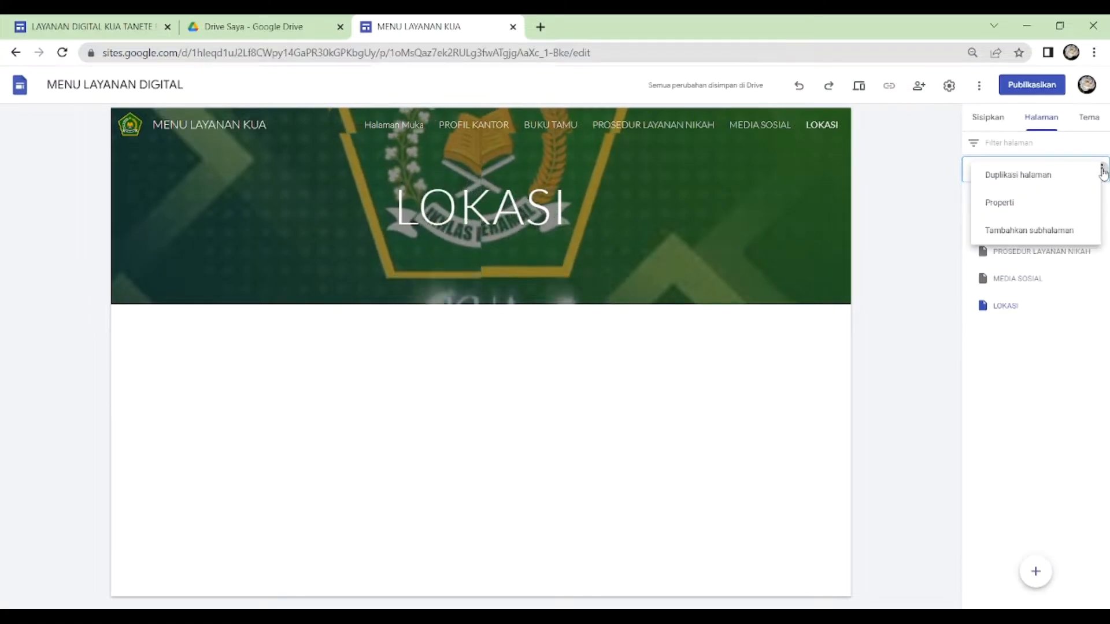
click(1001, 209)
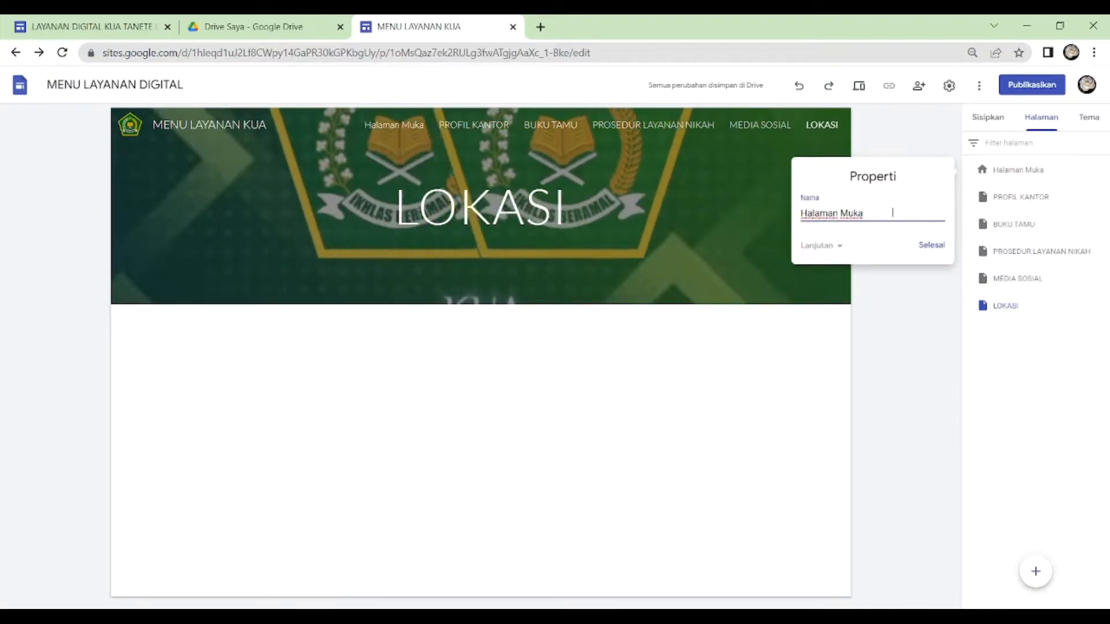
drag(876, 214, 820, 213)
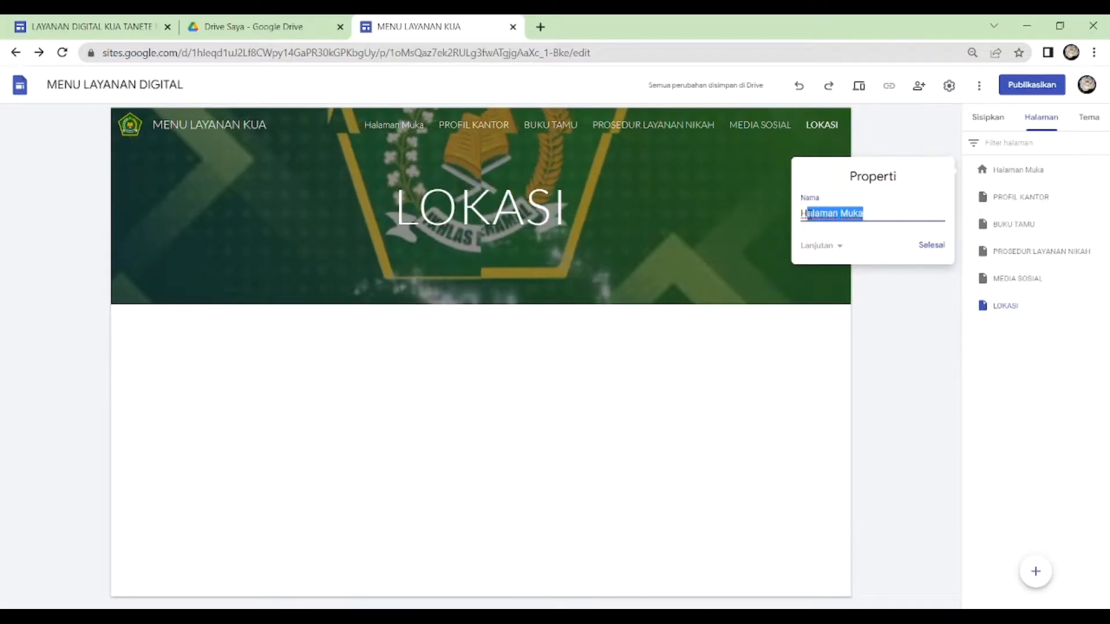
text(OME)
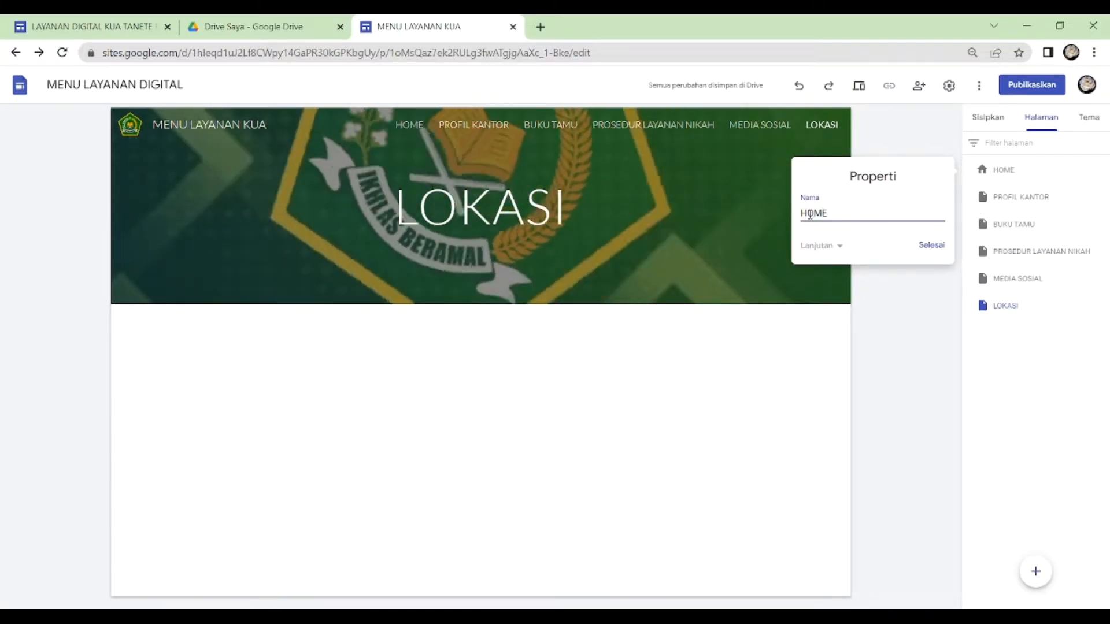
click(939, 248)
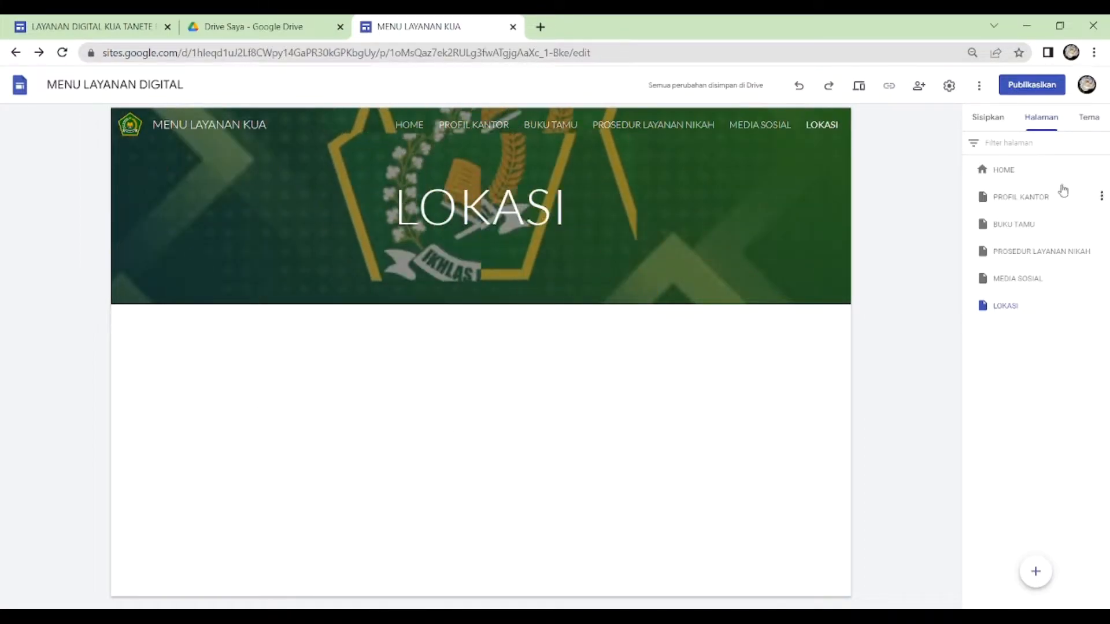
- Insert the content block with four images in a row and captions beneath on the HOME page
click(1005, 173)
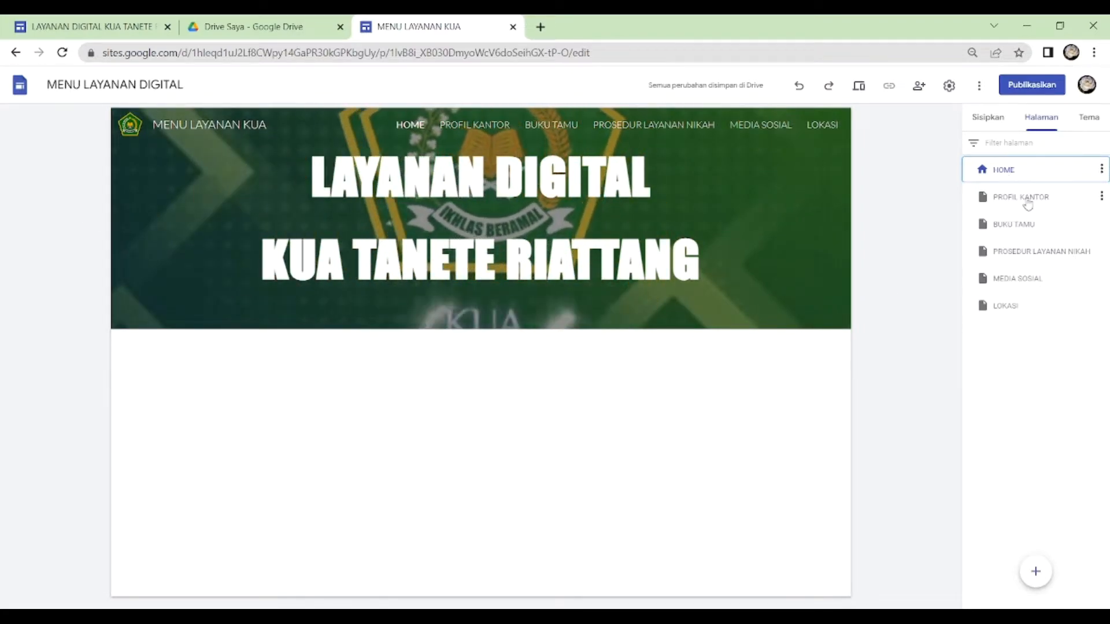
click(1014, 227)
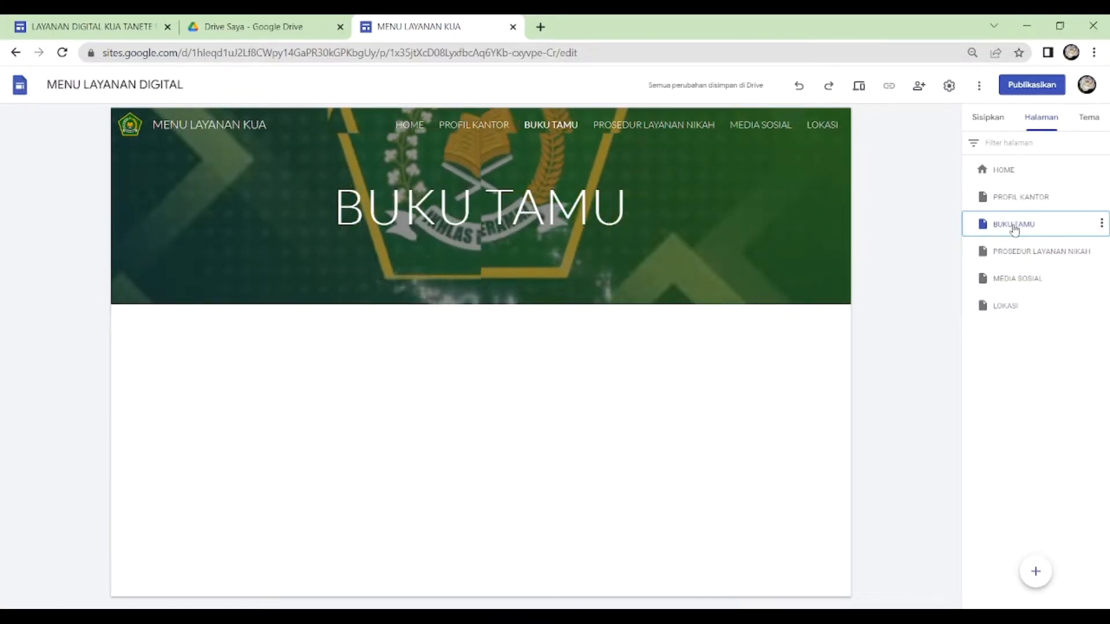
click(999, 174)
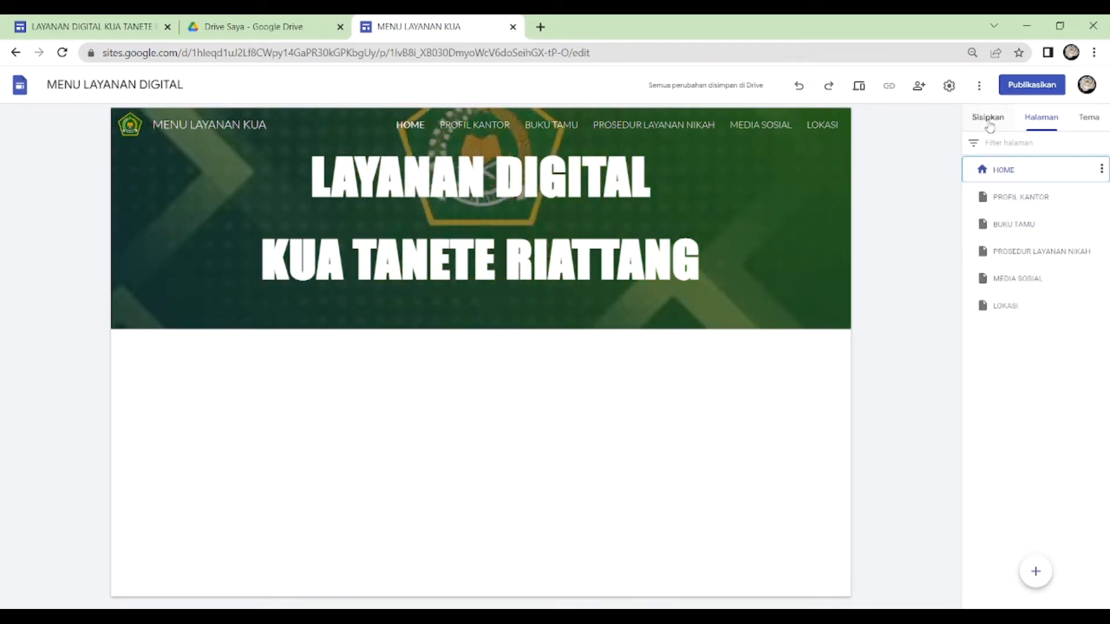
click(990, 127)
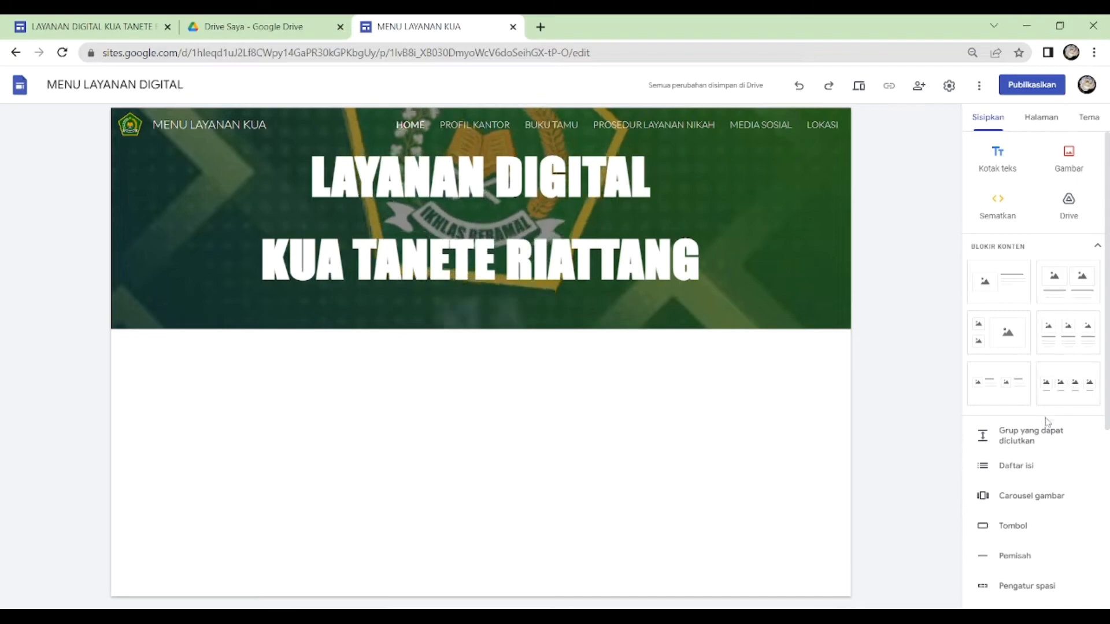
click(1069, 394)
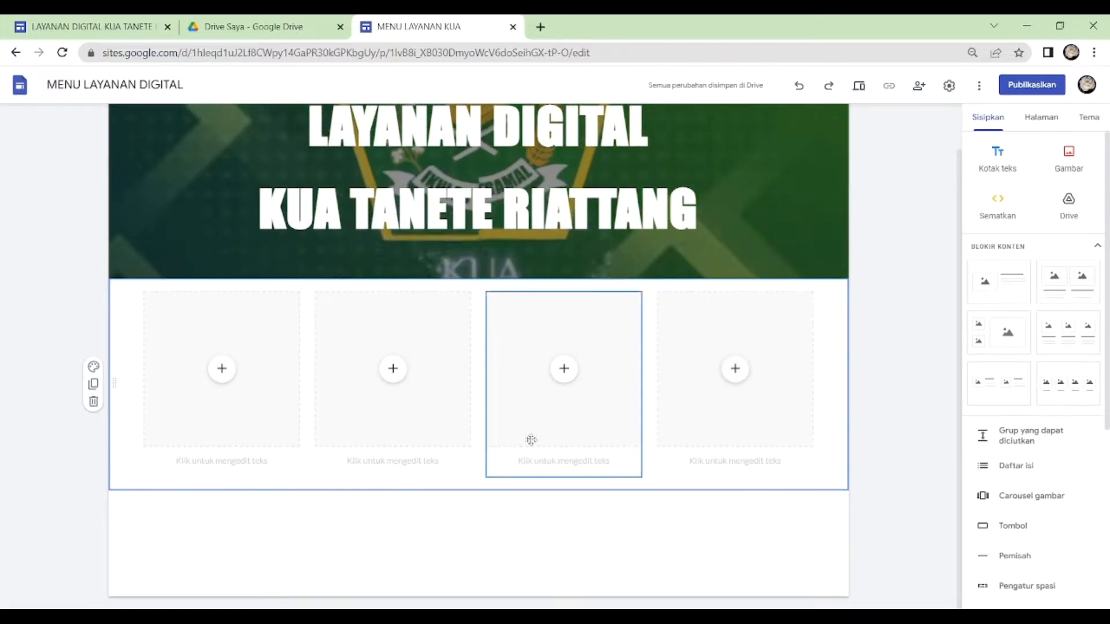
click(1042, 122)
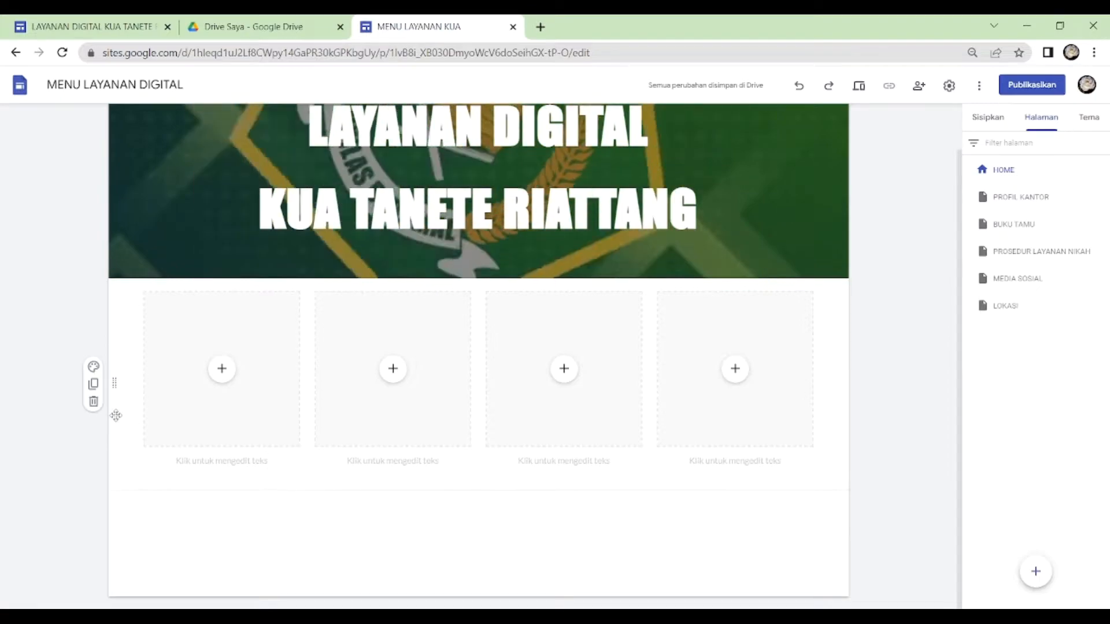
- Shrink the first and second image placeholders of the new block to about two-thirds of their width, reducing their height too
click(243, 408)
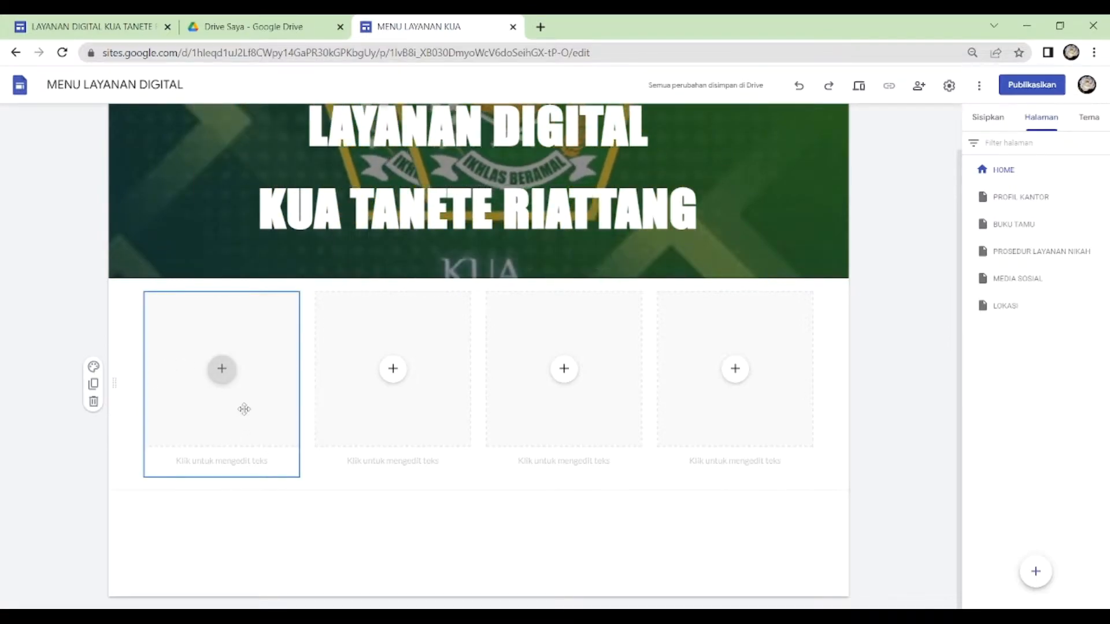
drag(297, 474, 194, 452)
click(384, 428)
drag(393, 477, 392, 451)
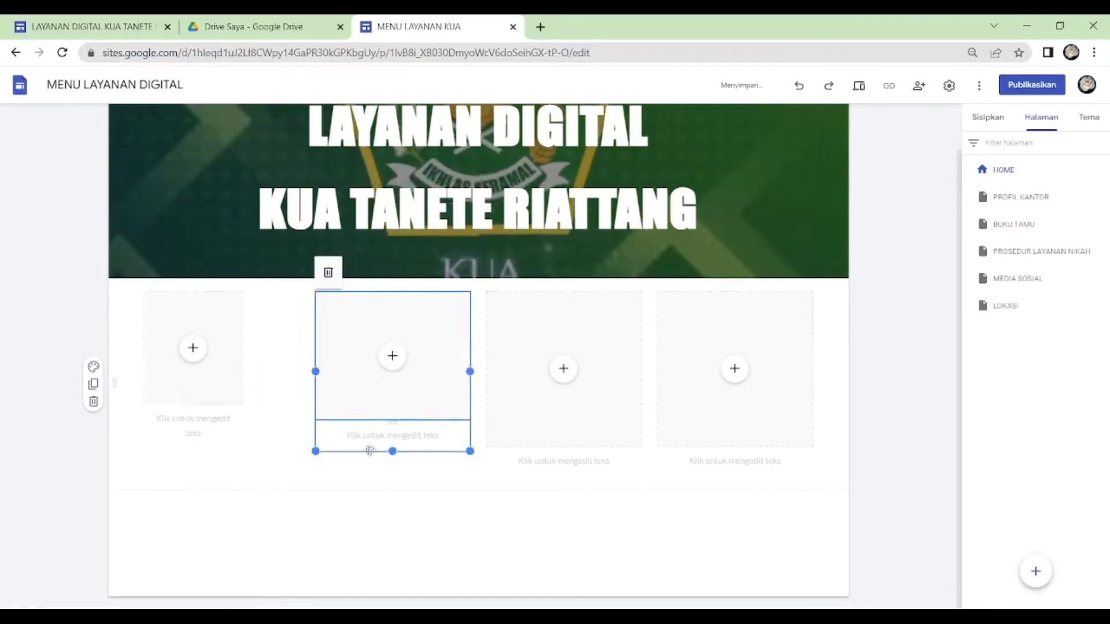
click(199, 404)
click(434, 429)
drag(470, 450, 414, 450)
- Shrink the third and fourth image placeholders to match the size of the first two
click(602, 436)
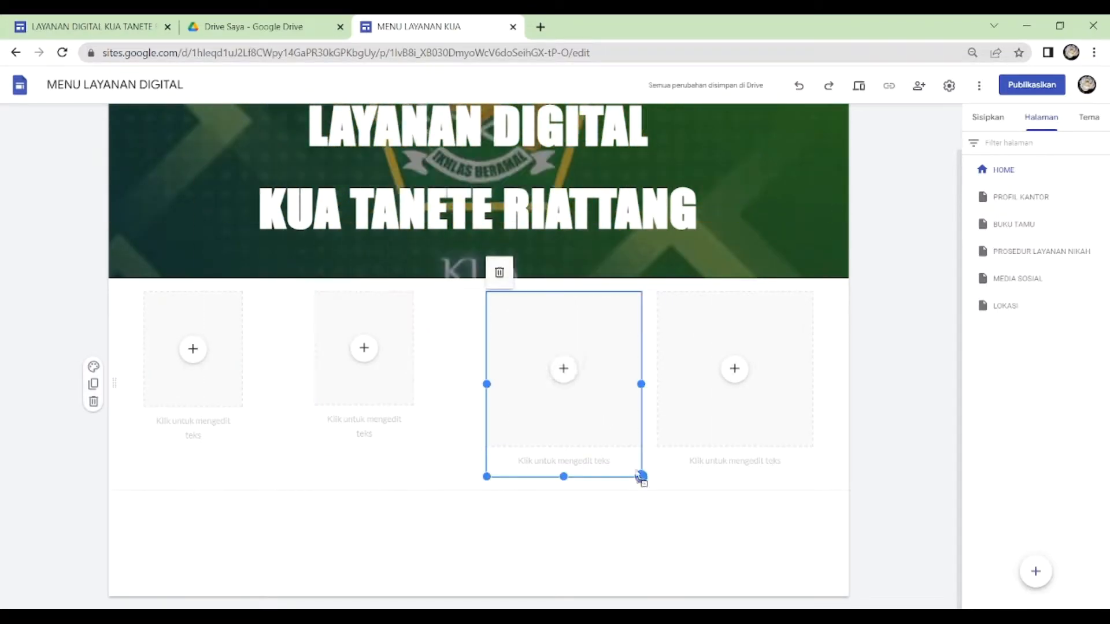
drag(642, 476, 584, 450)
click(781, 442)
drag(813, 476, 755, 434)
click(218, 384)
click(441, 540)
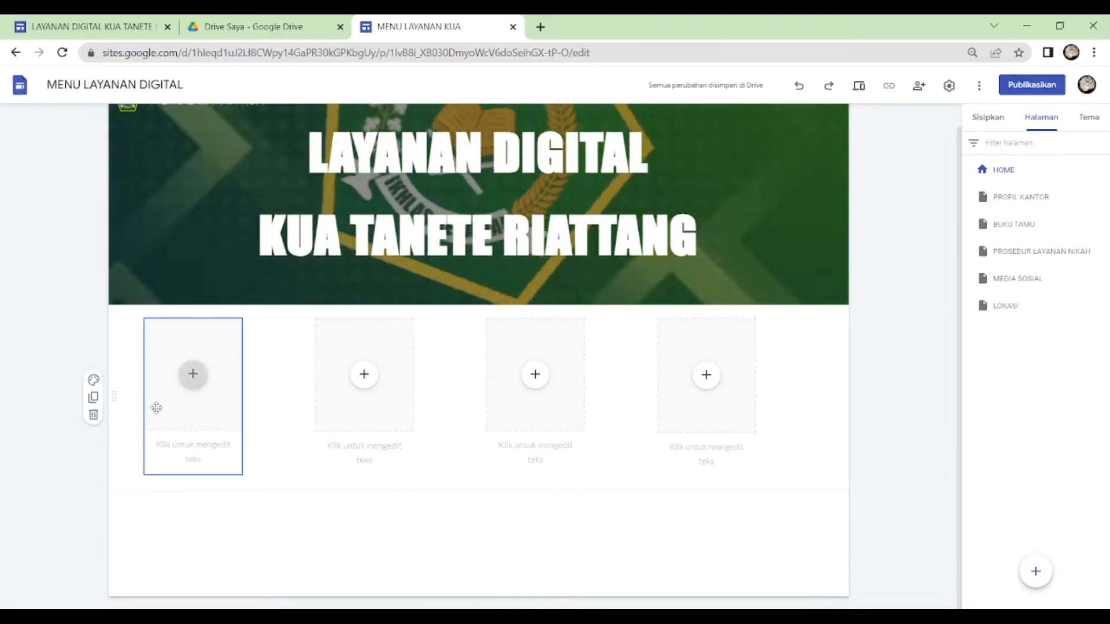
- Duplicate the placeholder section and close the gaps between the four placeholders in the original row
click(94, 398)
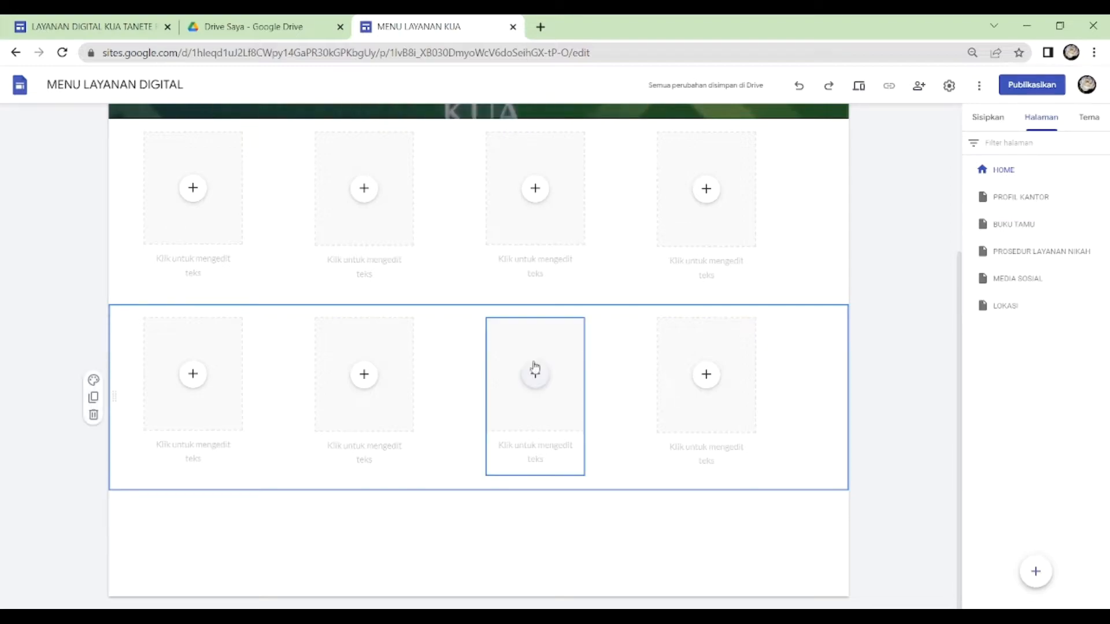
drag(375, 228, 439, 239)
drag(721, 219, 563, 218)
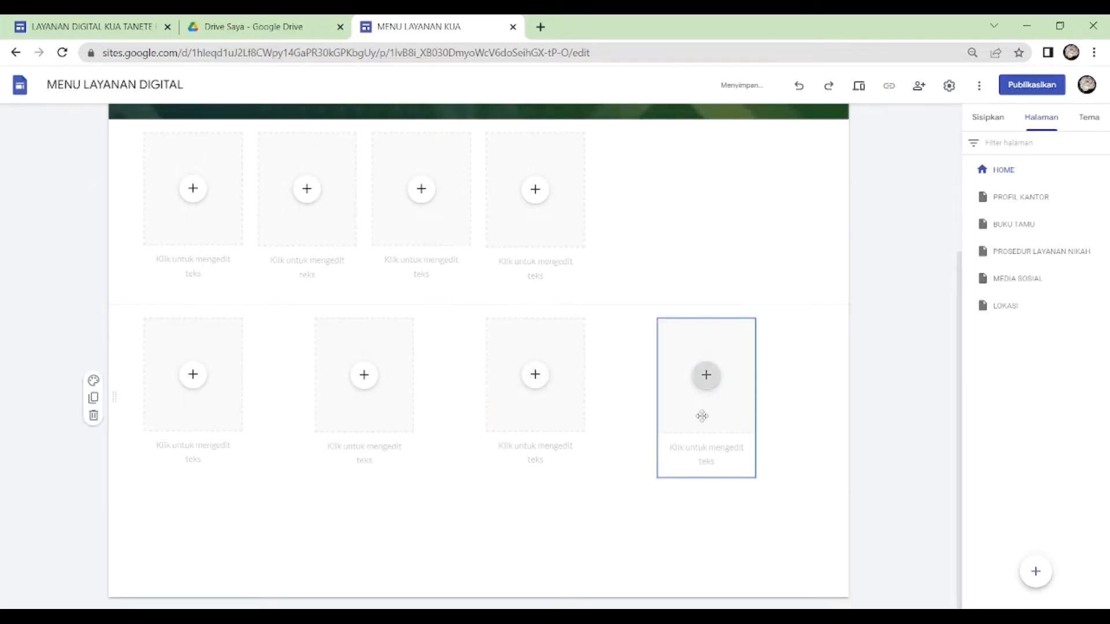
- Move two placeholders from the duplicated row to the end of the first row, making six, and delete the leftover section
drag(705, 416, 670, 246)
drag(560, 406, 785, 258)
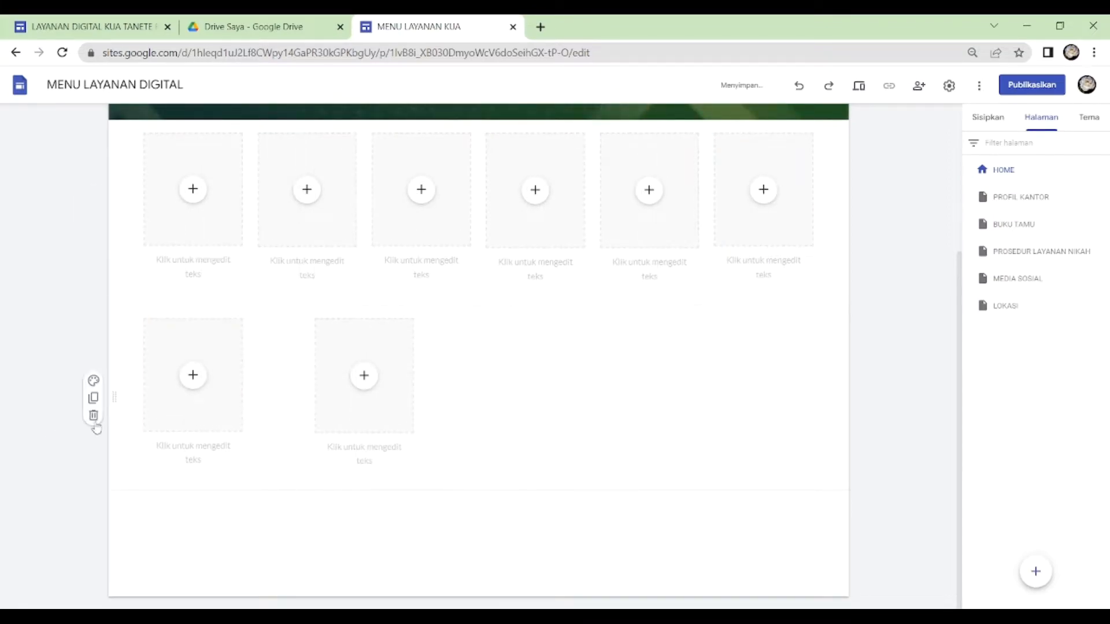
click(93, 416)
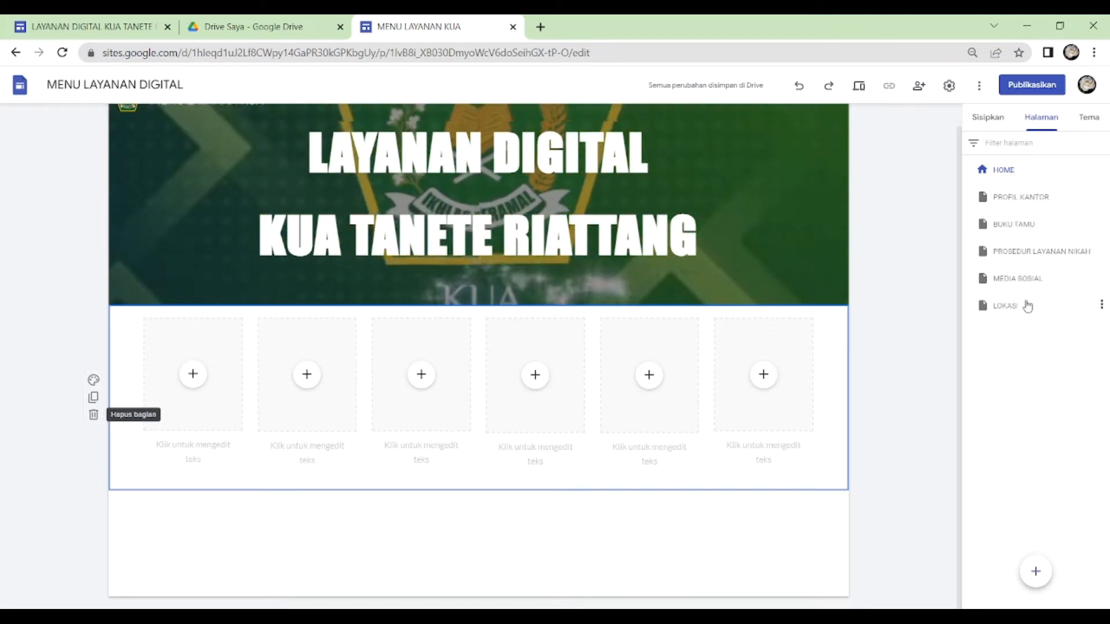
- Caption the first three placeholders HOME, PROFIL KANTOR and BUKU TAMU
click(210, 461)
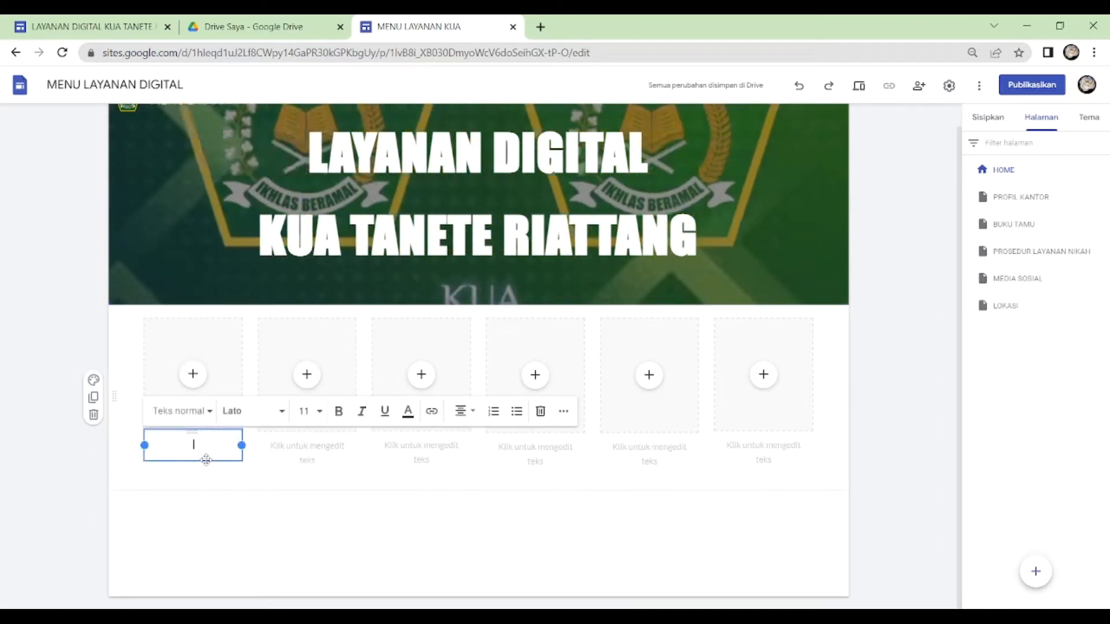
text(HOME)
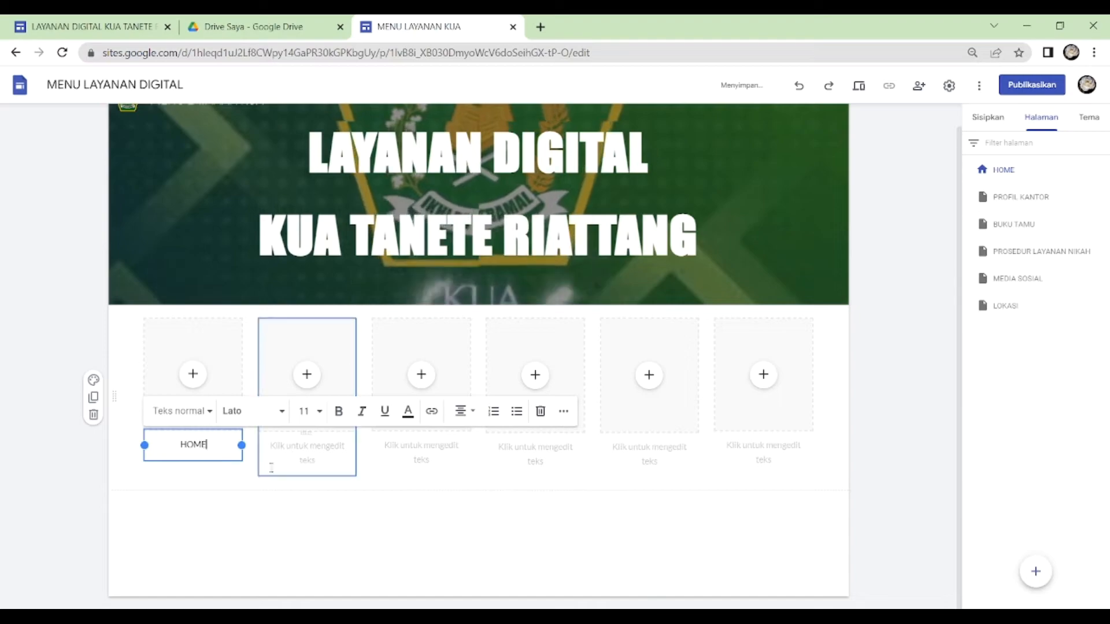
click(292, 459)
text(P)
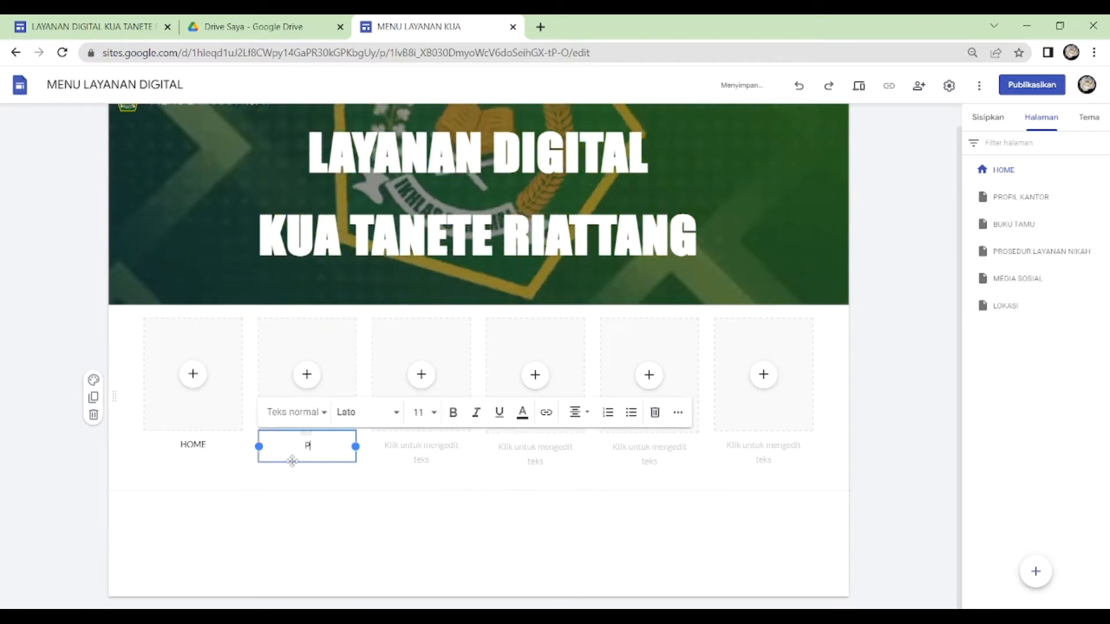
text(ROFIL KANTOR)
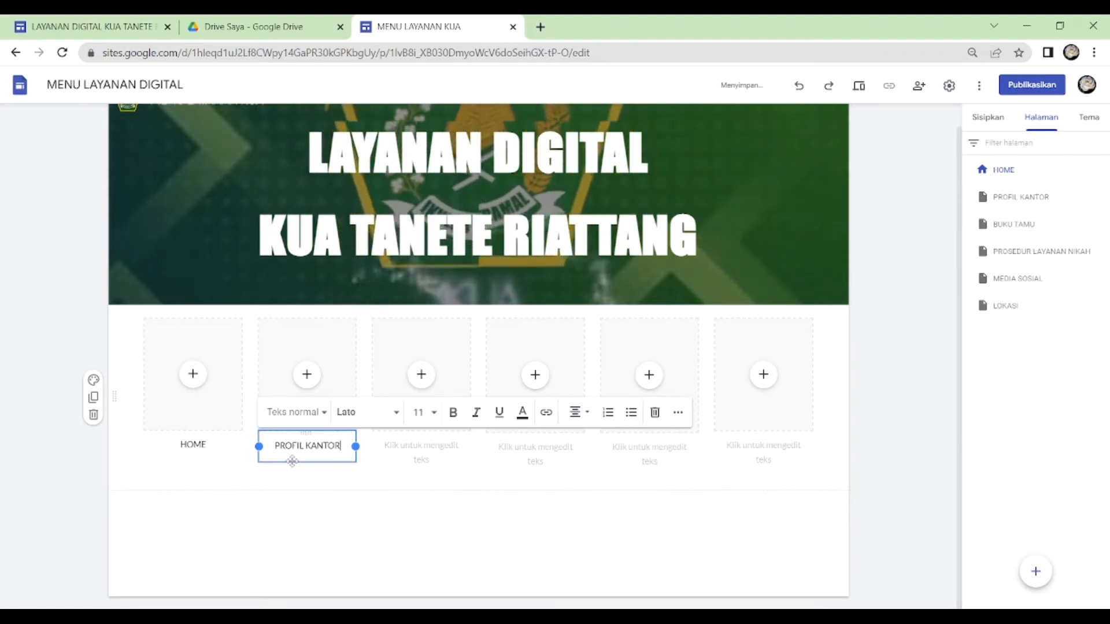
click(422, 448)
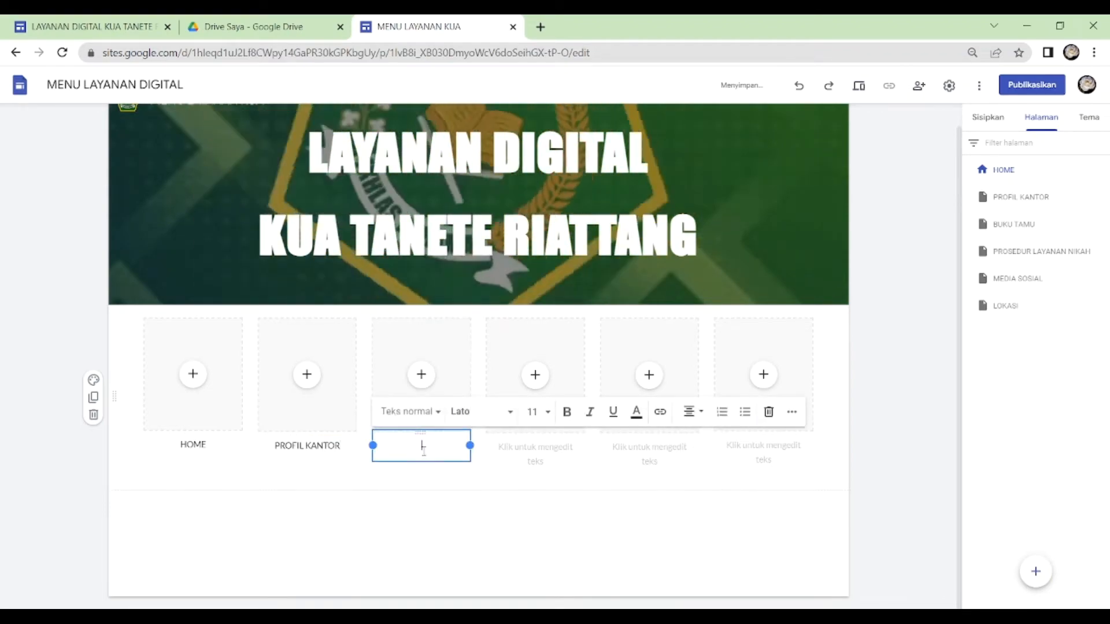
text(BUKU TAMU)
- Caption the last three placeholders PROSEDUR LAYANAN NIKAH, MEDIA SOSIAL and LOKASI
click(523, 452)
text(PROSEDUR LAYANAN NIKAH)
click(659, 457)
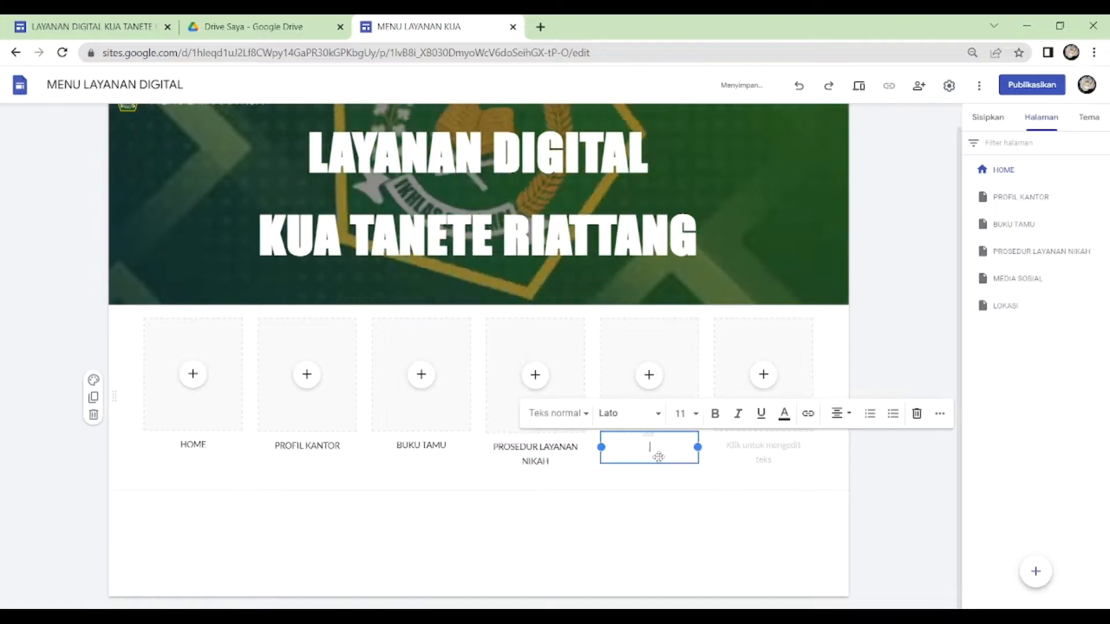
text(MEDIA SOSIAL)
click(766, 452)
text(LOKASI)
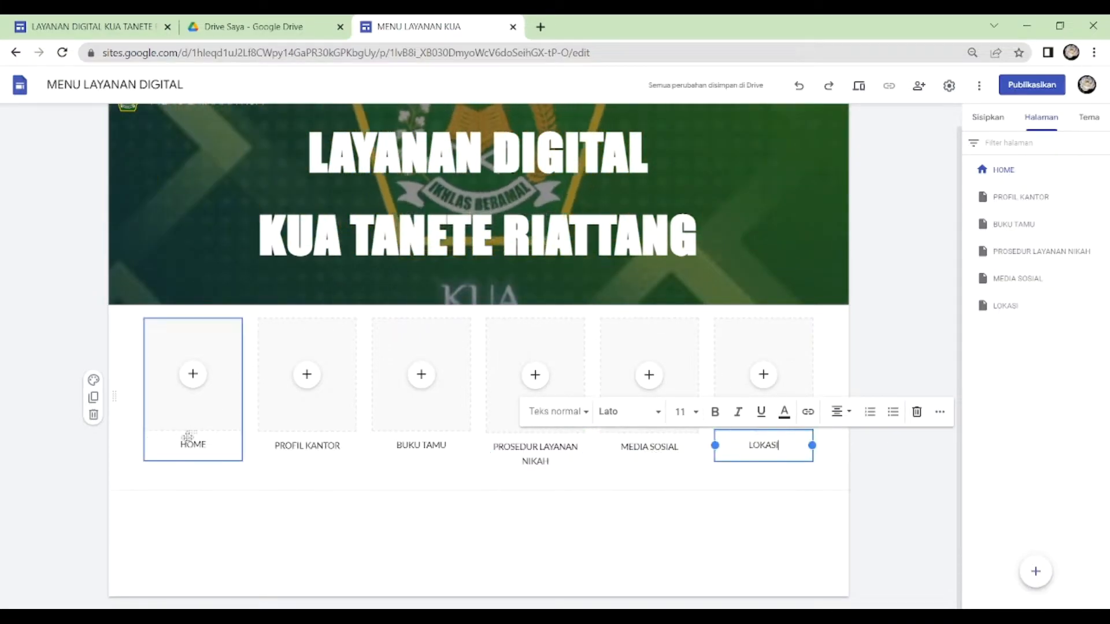
- Change the font of the HOME caption to Impact
click(202, 444)
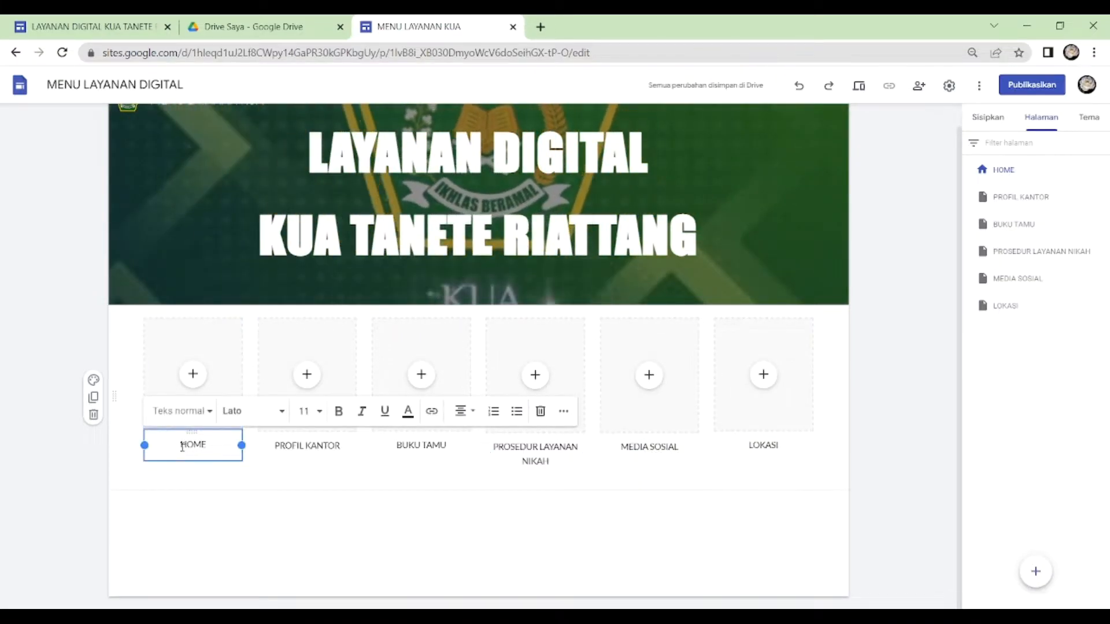
drag(184, 444, 207, 446)
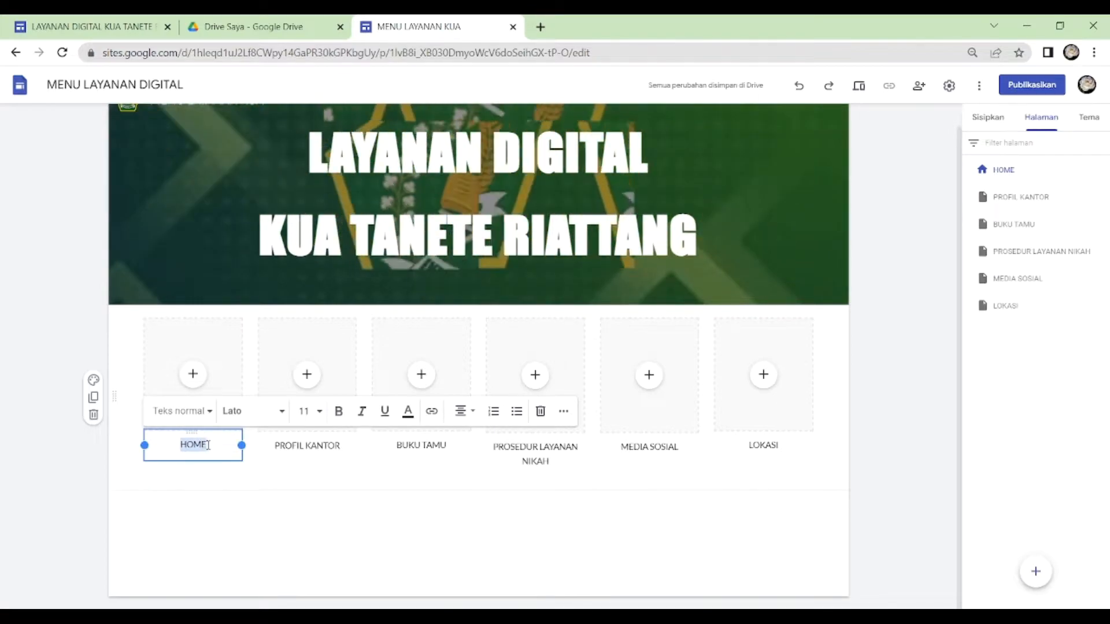
click(281, 421)
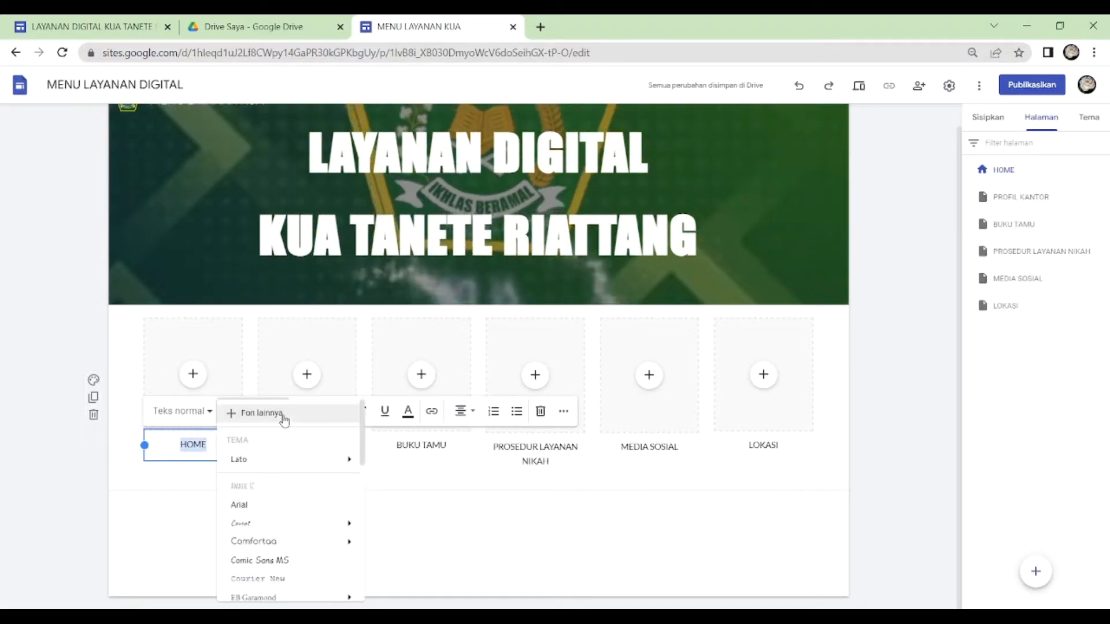
mouse_move(293, 553)
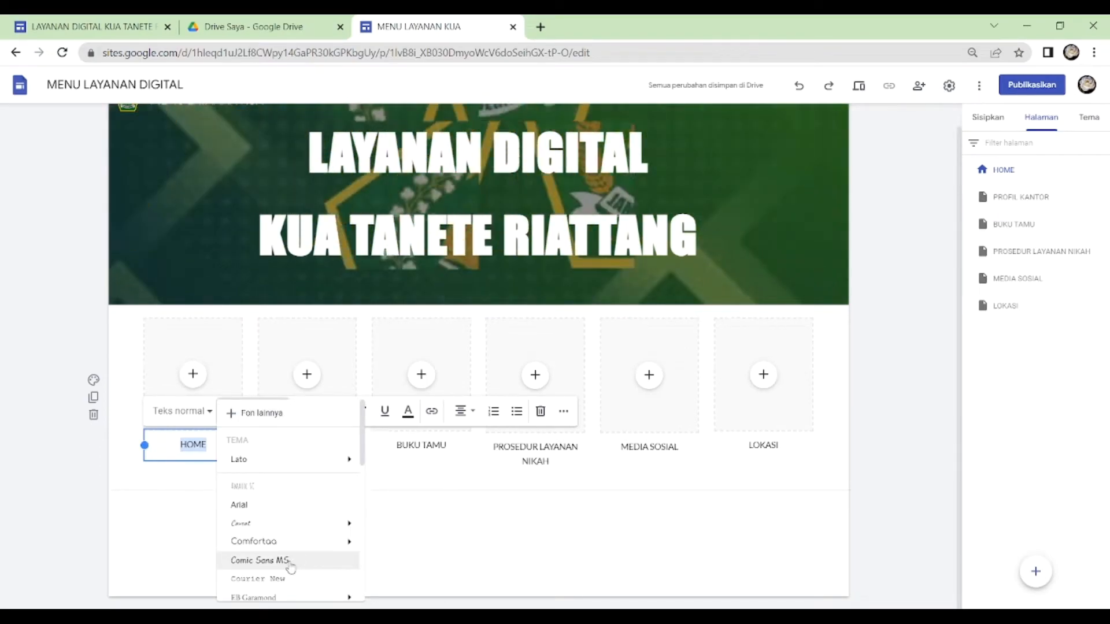
scroll(291, 568, down, 3)
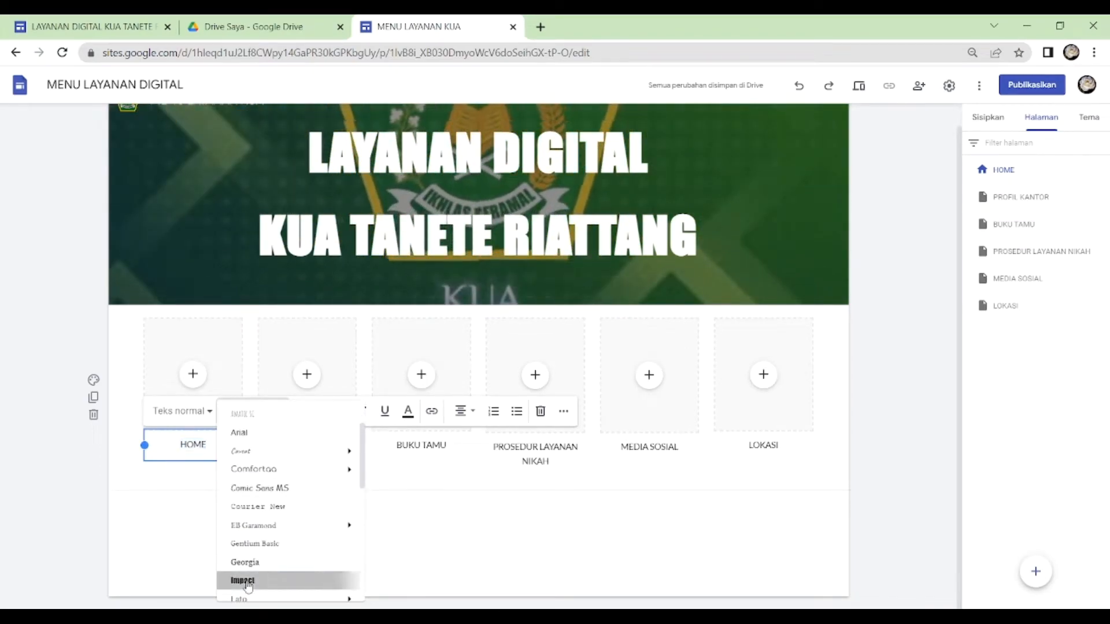
click(254, 580)
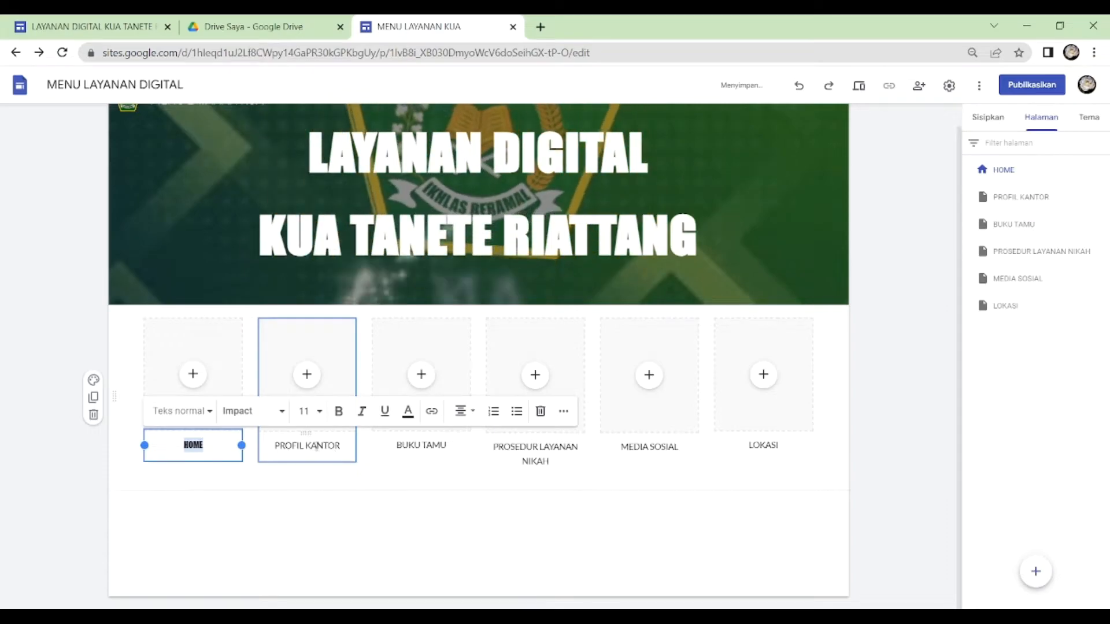
- Change the font of the PROFIL KANTOR, BUKU TAMU and PROSEDUR LAYANAN NIKAH captions to Impact
drag(276, 447, 549, 461)
click(397, 415)
click(375, 573)
click(510, 412)
click(504, 534)
click(623, 413)
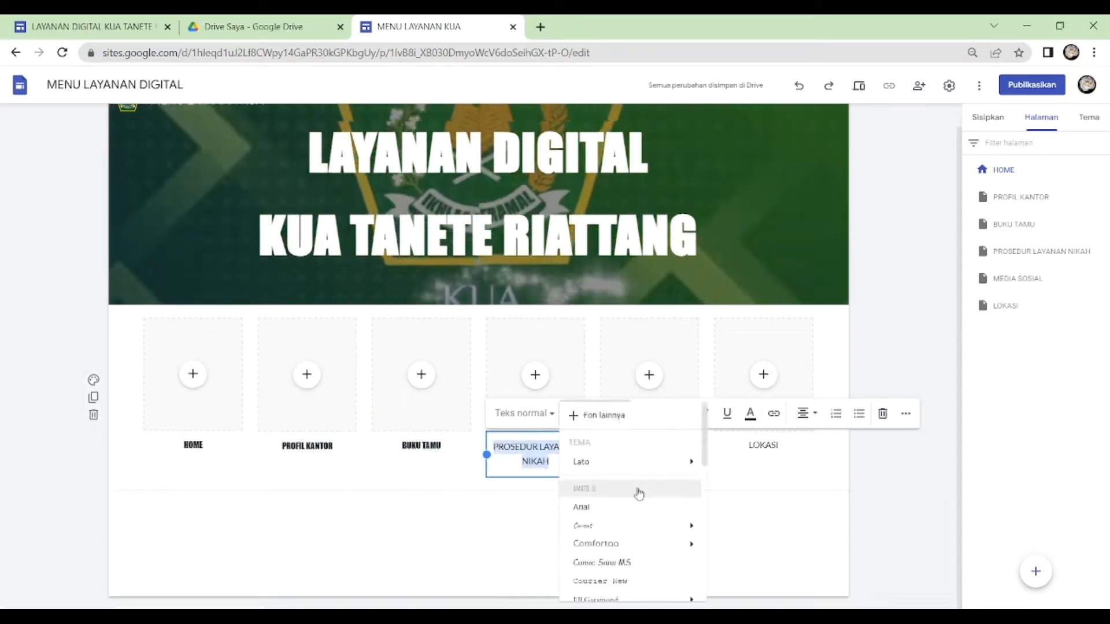
click(630, 525)
- Change the font of the MEDIA SOSIAL and LOKASI captions to Impact
drag(621, 459, 678, 460)
click(657, 427)
click(630, 525)
drag(781, 459, 730, 460)
click(651, 427)
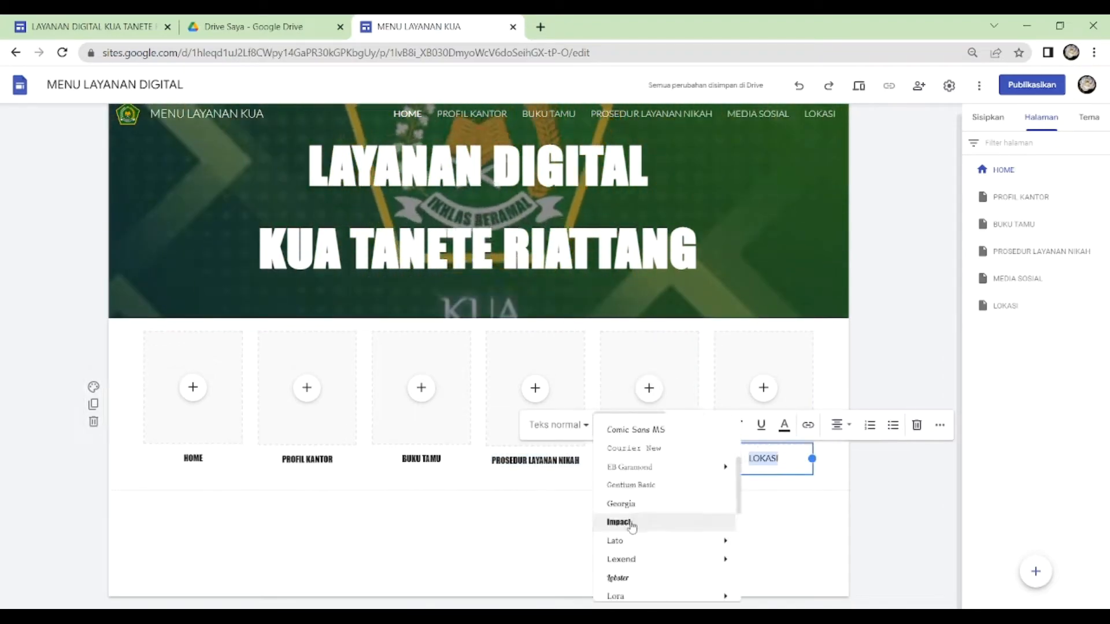
click(632, 525)
click(521, 538)
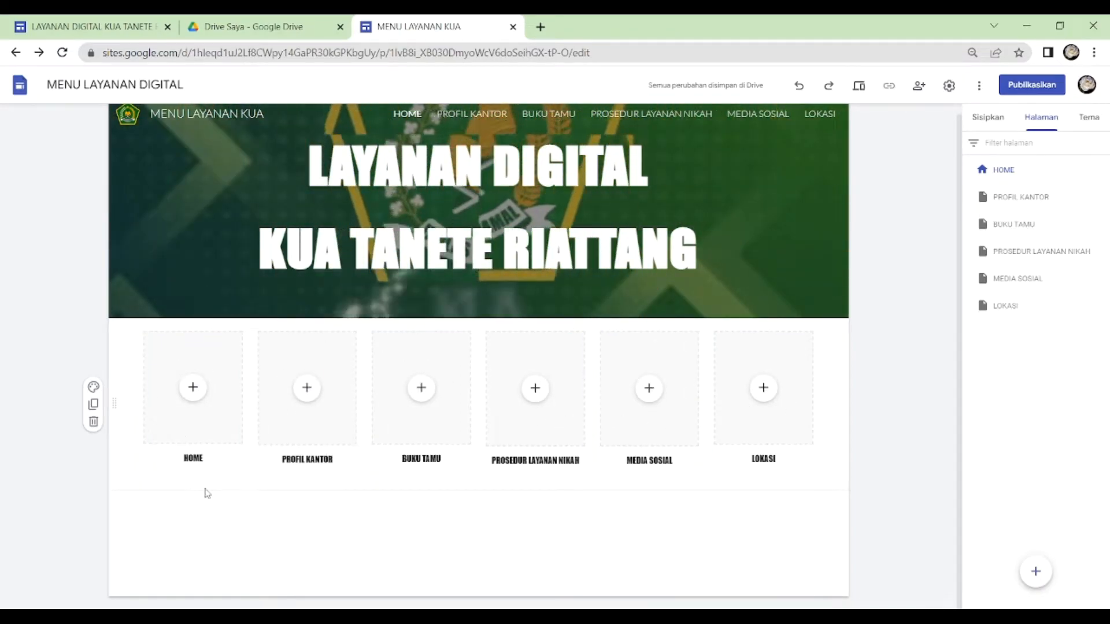
- Fill the HOME placeholder with home.png from the BAHAN TUTORIAL SITE folder in Drive
click(194, 392)
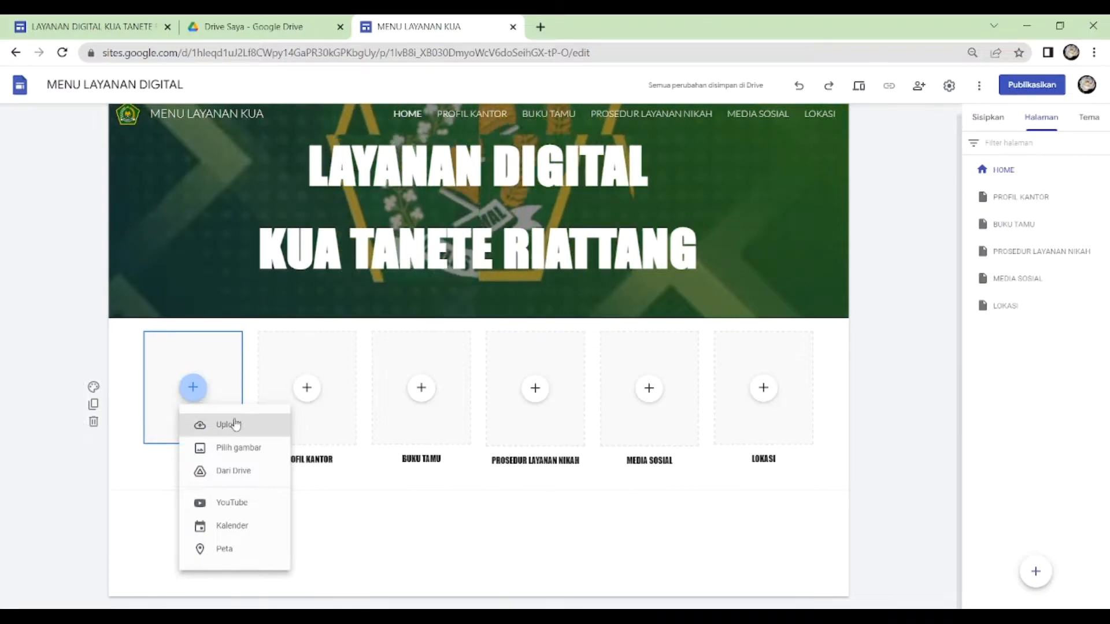
click(258, 478)
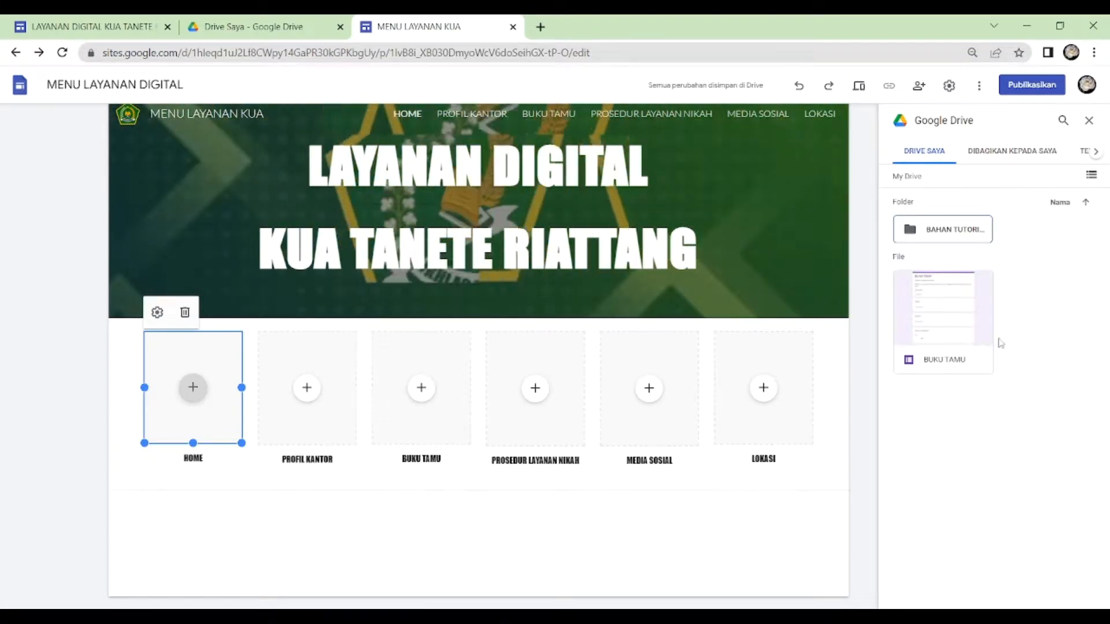
click(950, 234)
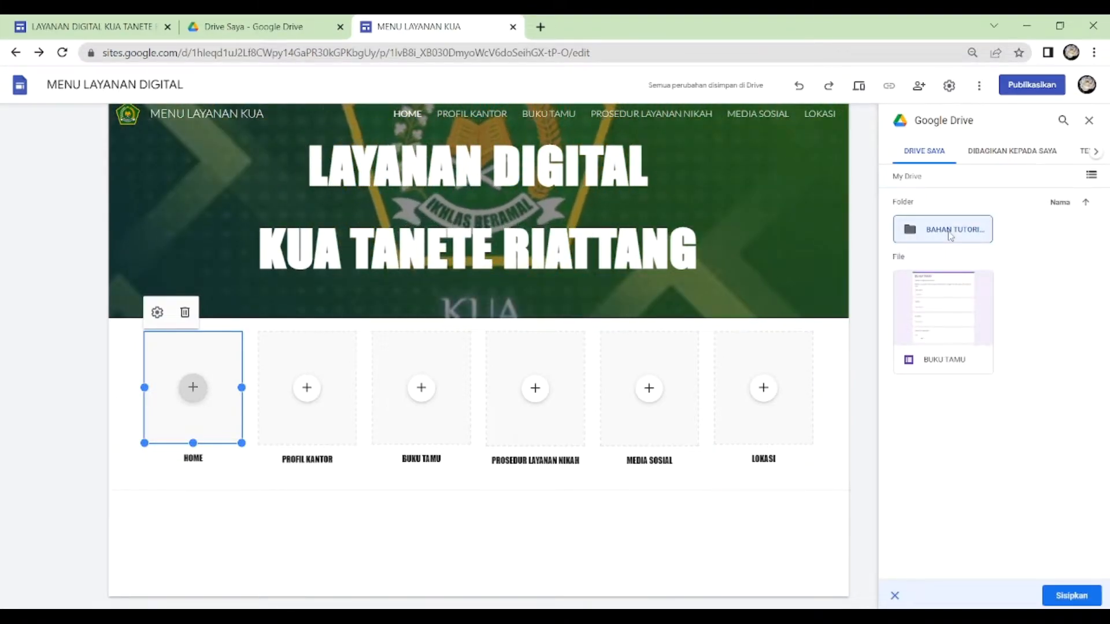
double_click(950, 234)
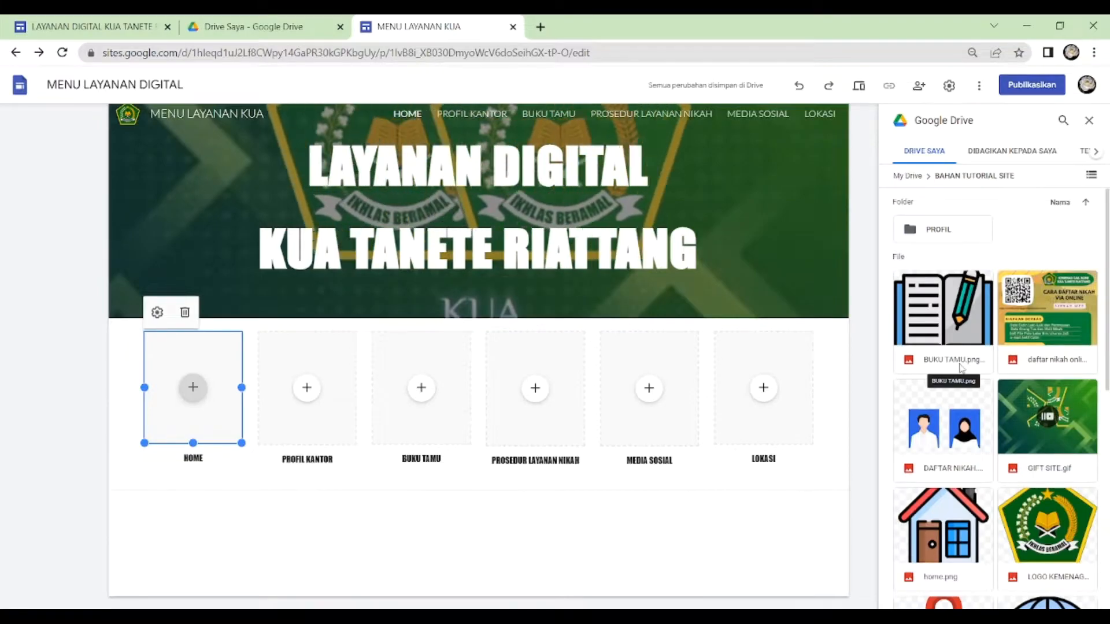
click(941, 523)
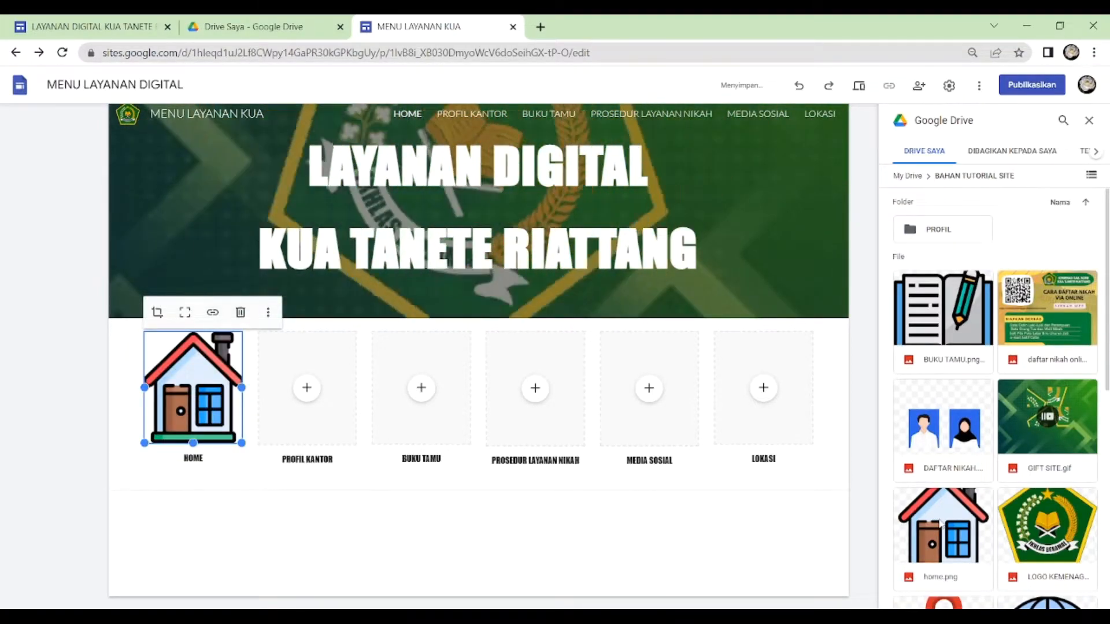
- Fill the PROFIL KANTOR and BUKU TAMU placeholders with the Drive images PROFIL KANTOR.png and BUKU TAMU.png
click(308, 390)
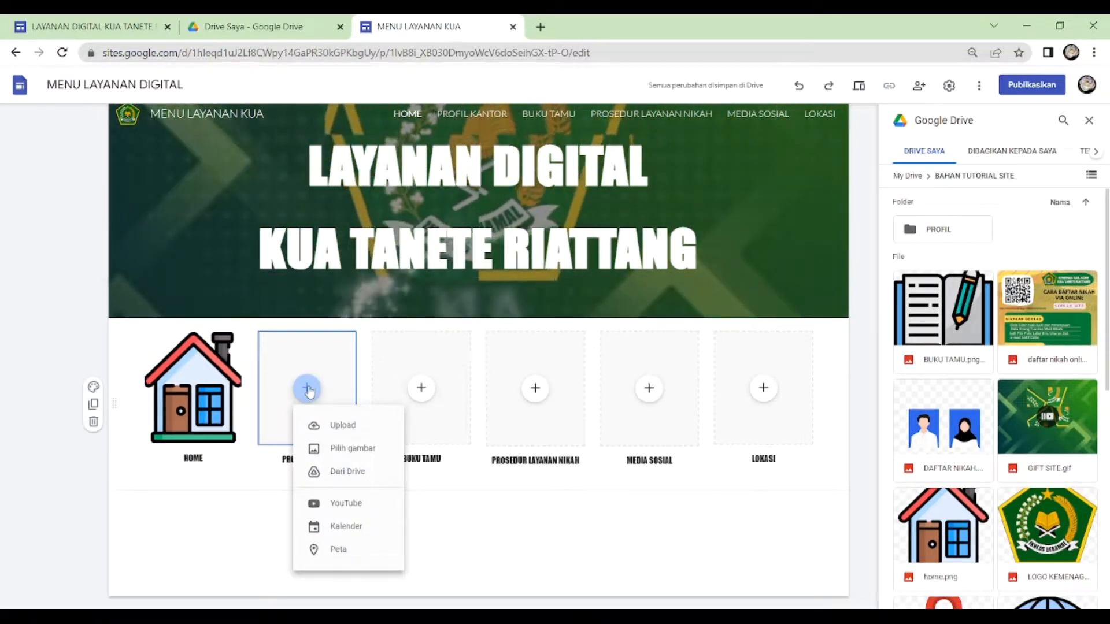
click(358, 451)
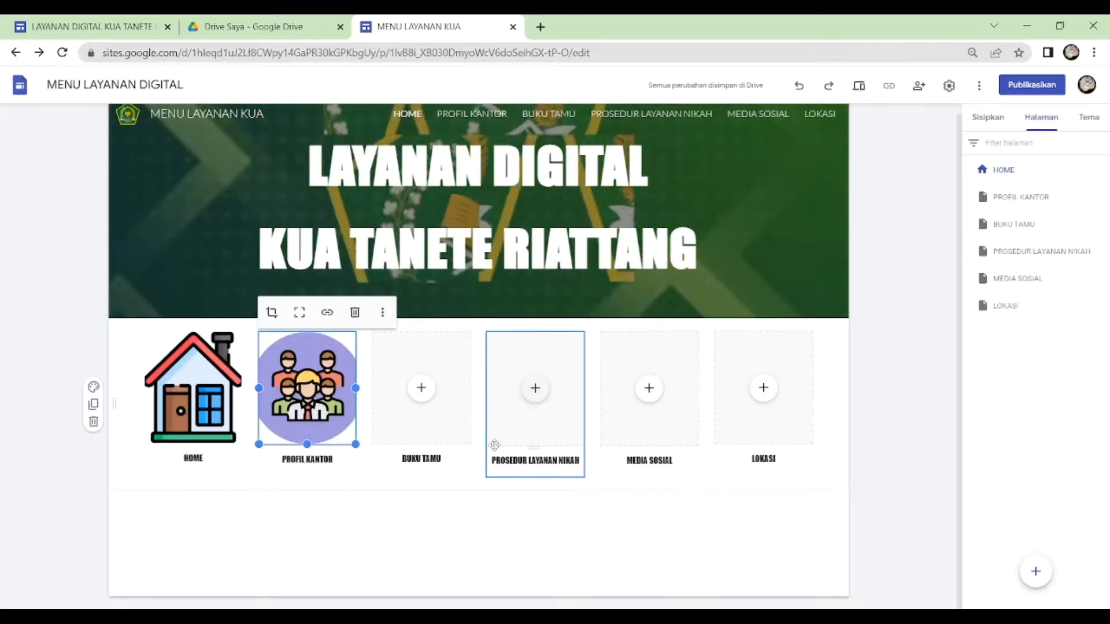
click(422, 389)
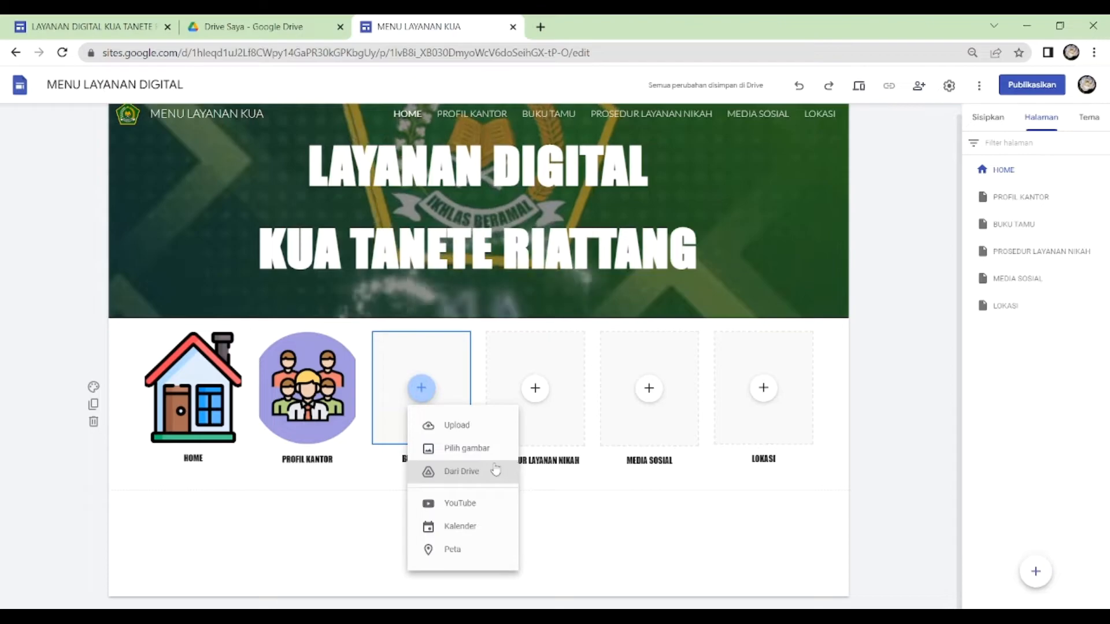
click(466, 449)
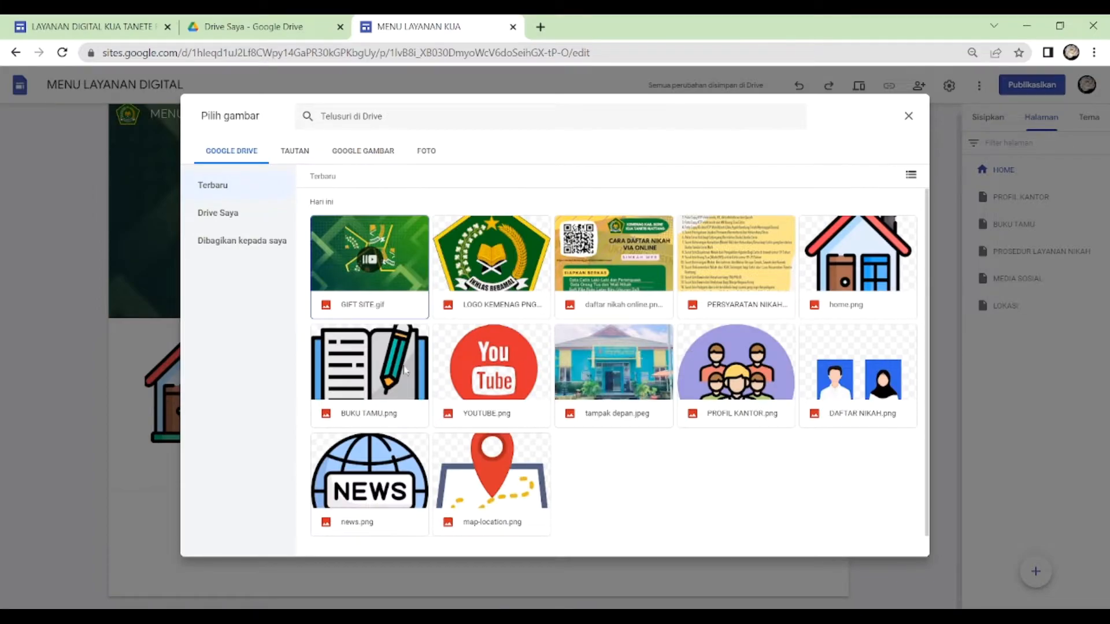
click(383, 368)
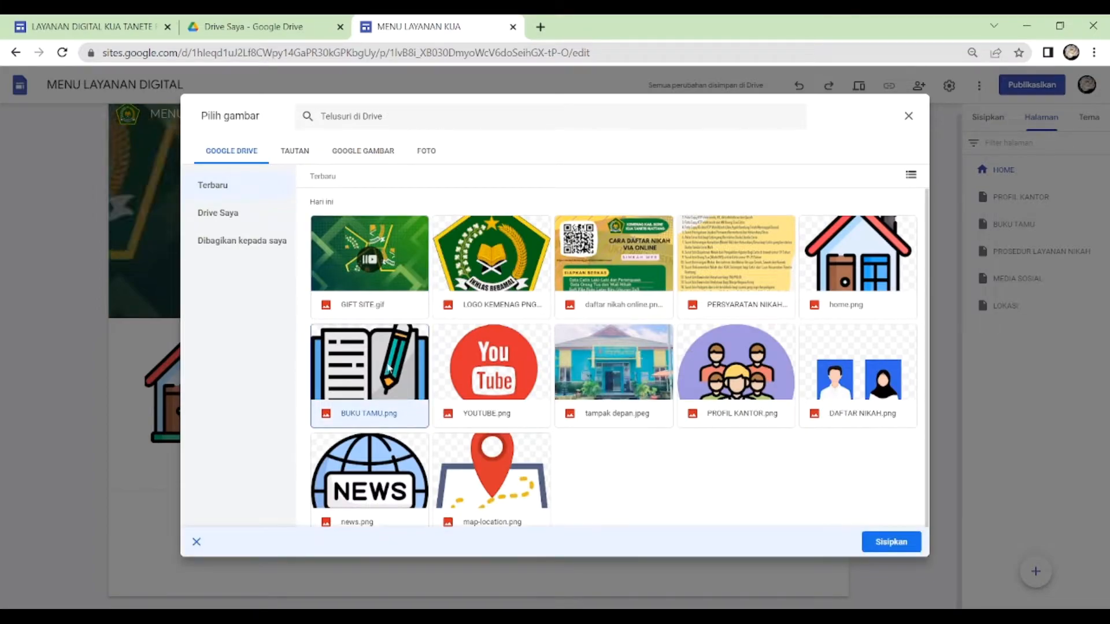
click(897, 551)
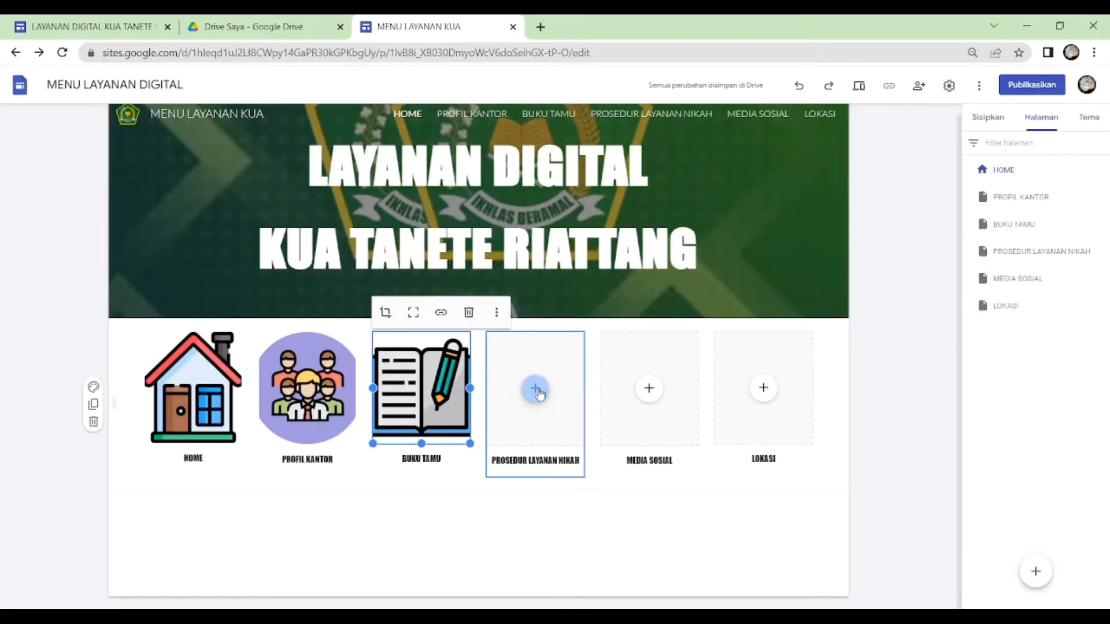
- Upload the DAFTAR NIKAH image from the local BAHAN TUTORIAL SITE folder into the PROSEDUR LAYANAN NIKAH placeholder
click(535, 390)
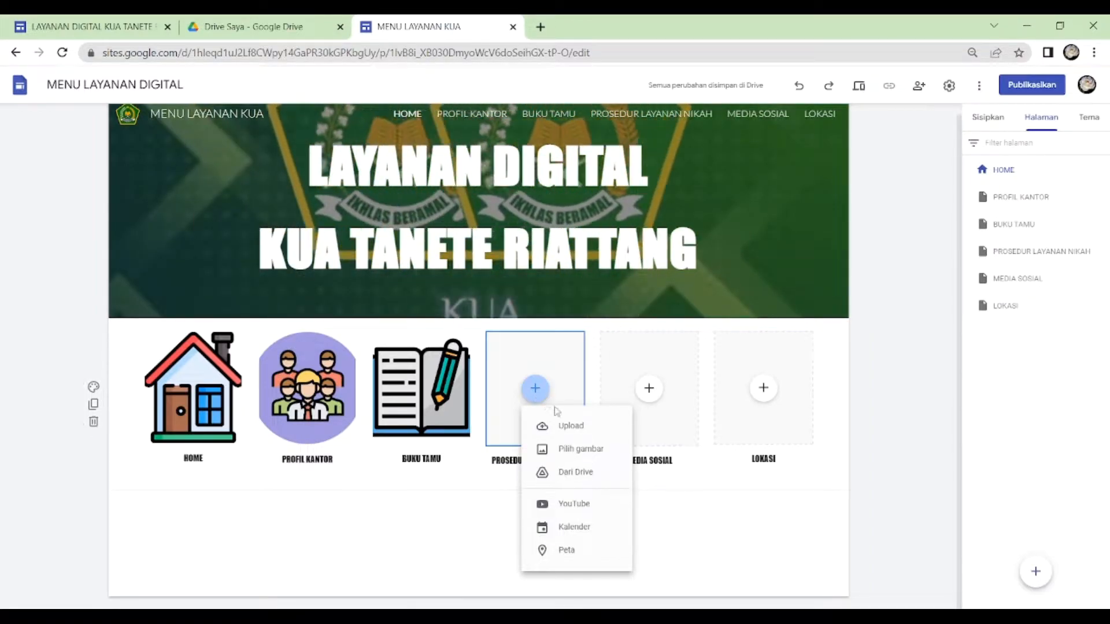
click(572, 426)
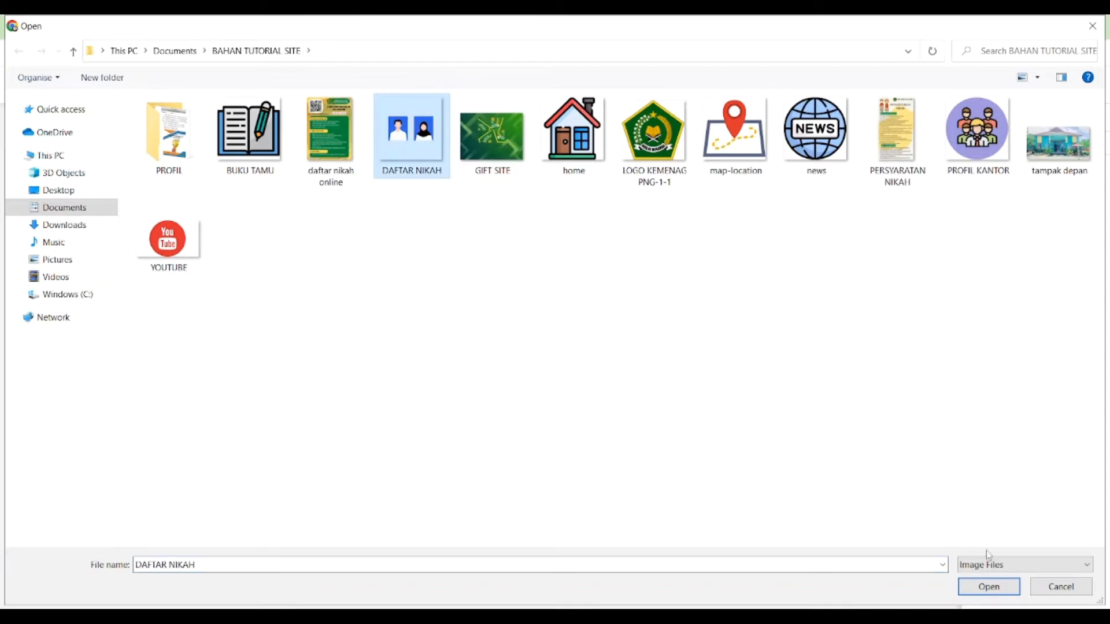
click(988, 587)
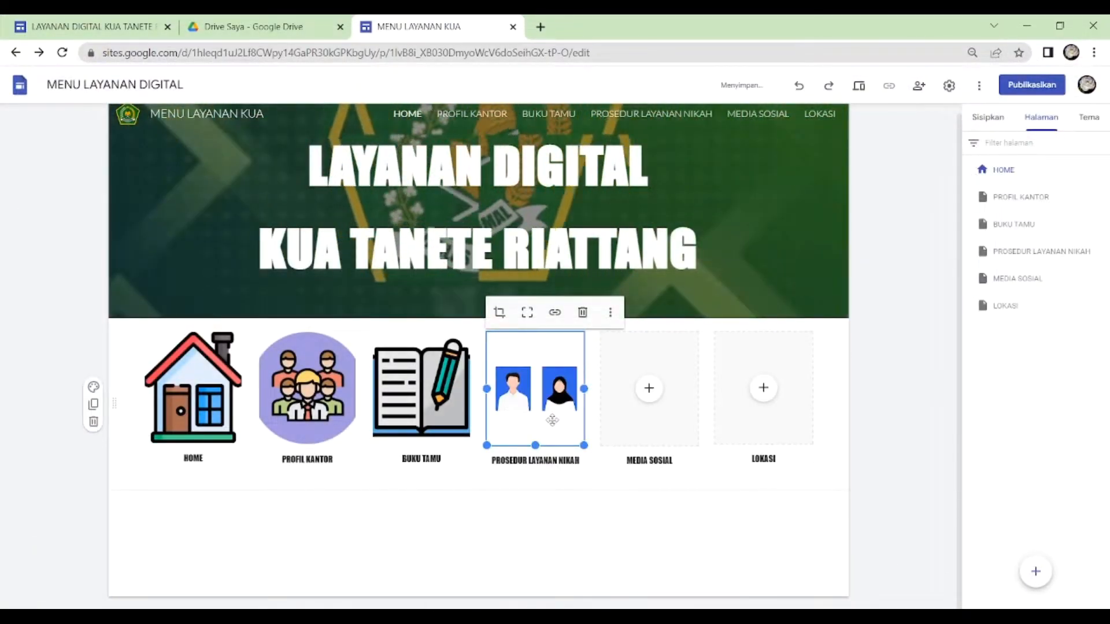
- Fill the MEDIA SOSIAL and LOKASI placeholders with the Drive images news.png and map-location.png
click(649, 389)
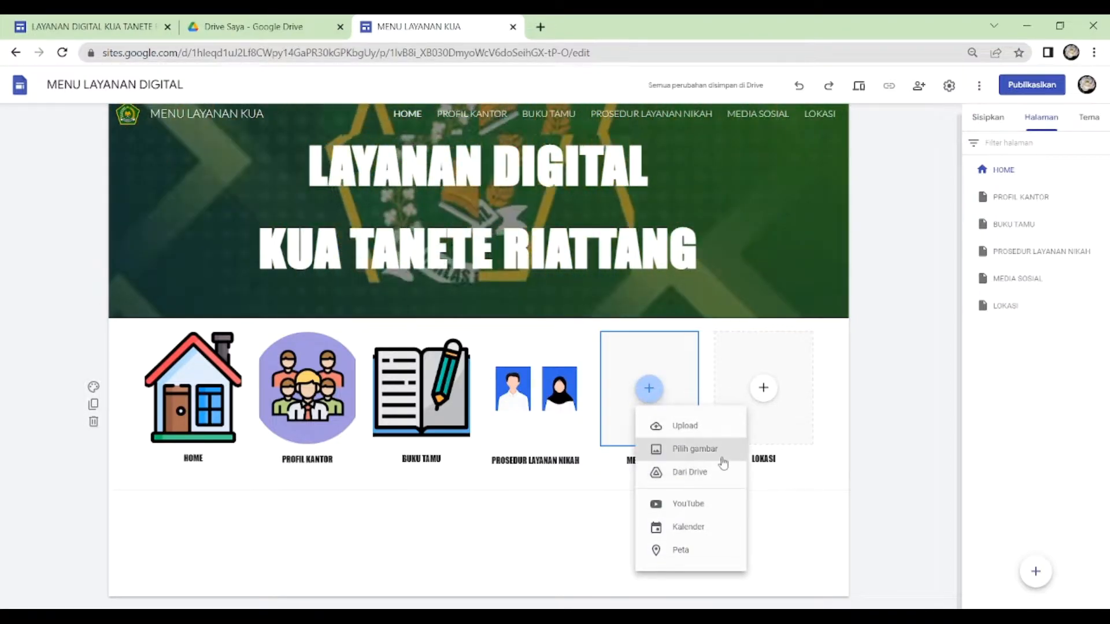
click(722, 457)
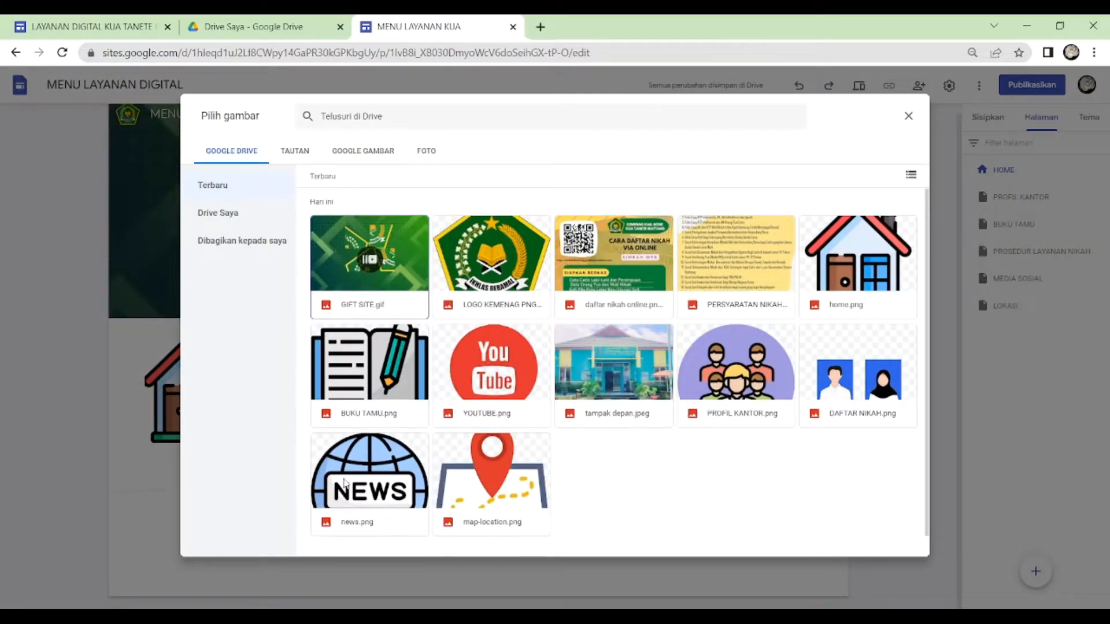
double_click(345, 484)
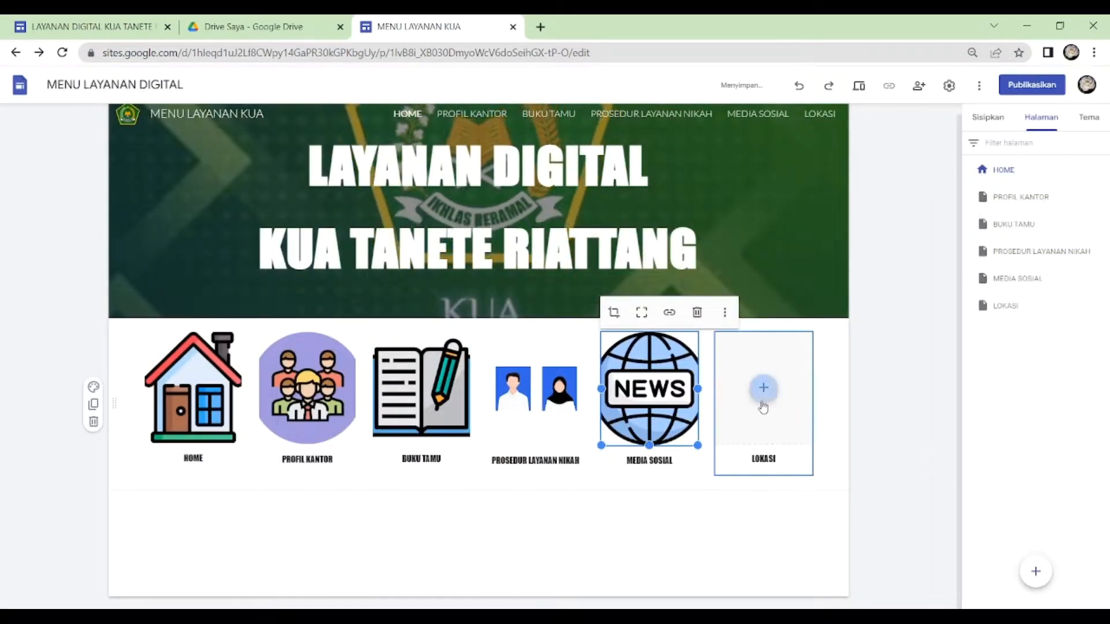
click(764, 391)
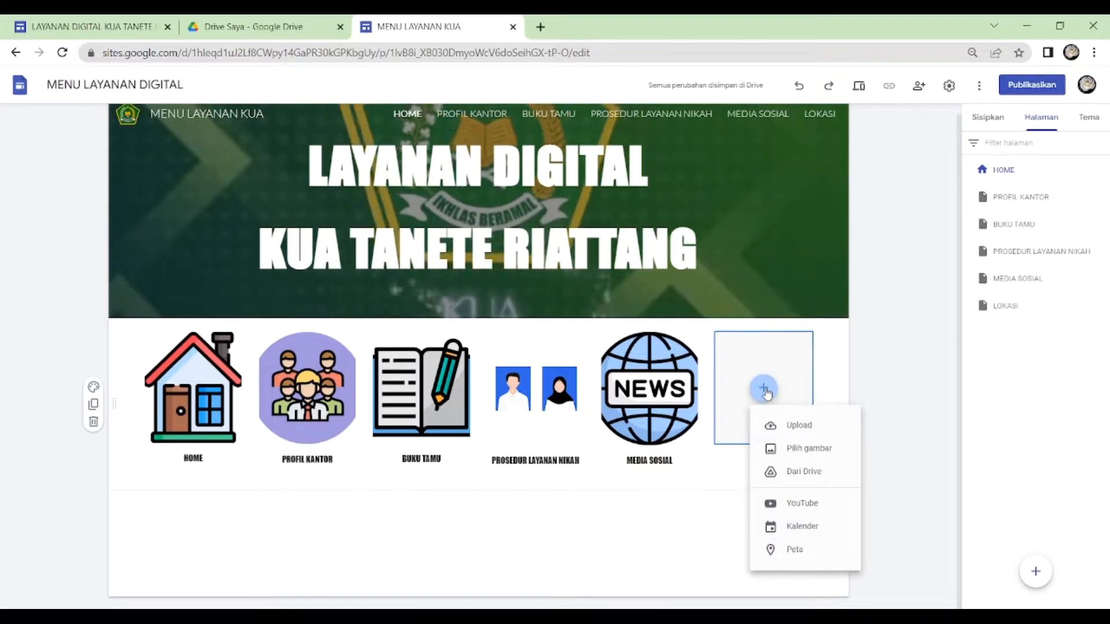
click(809, 448)
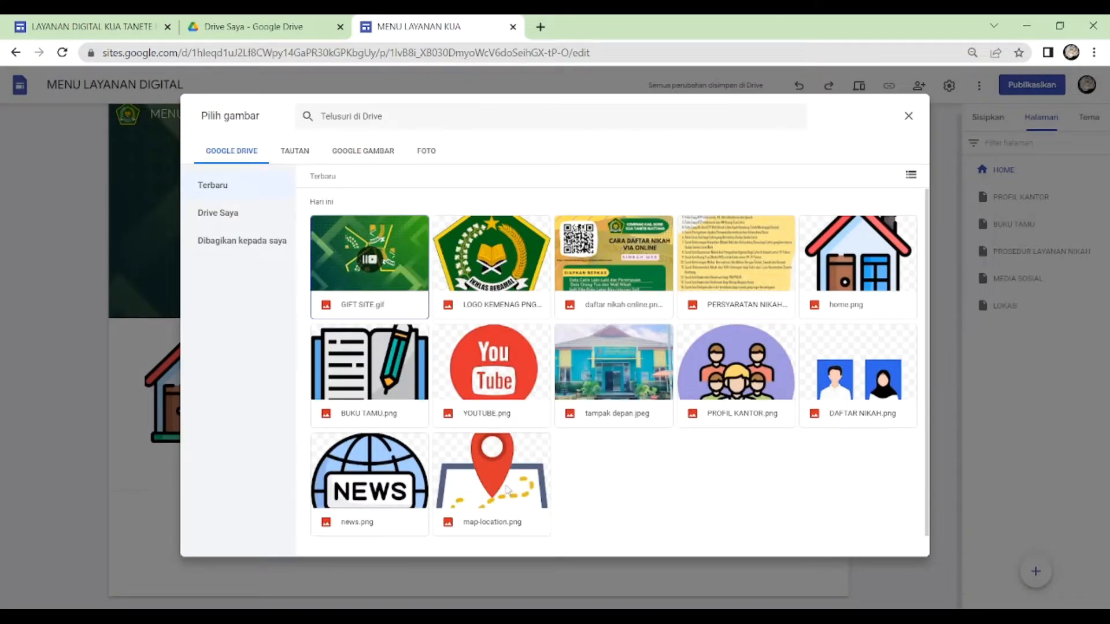
double_click(505, 488)
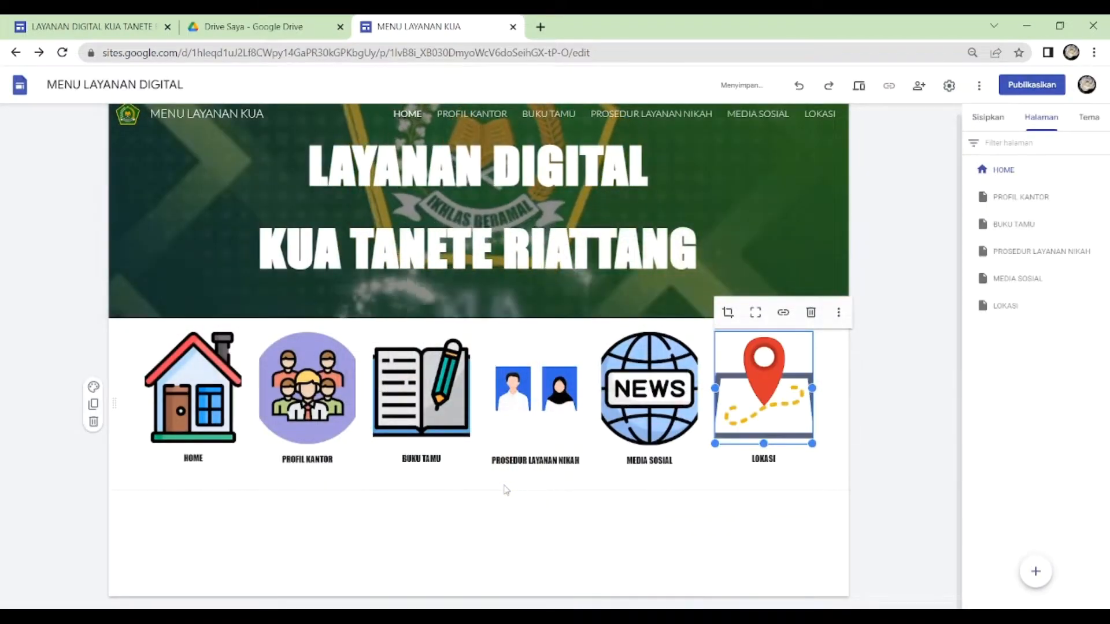
click(626, 497)
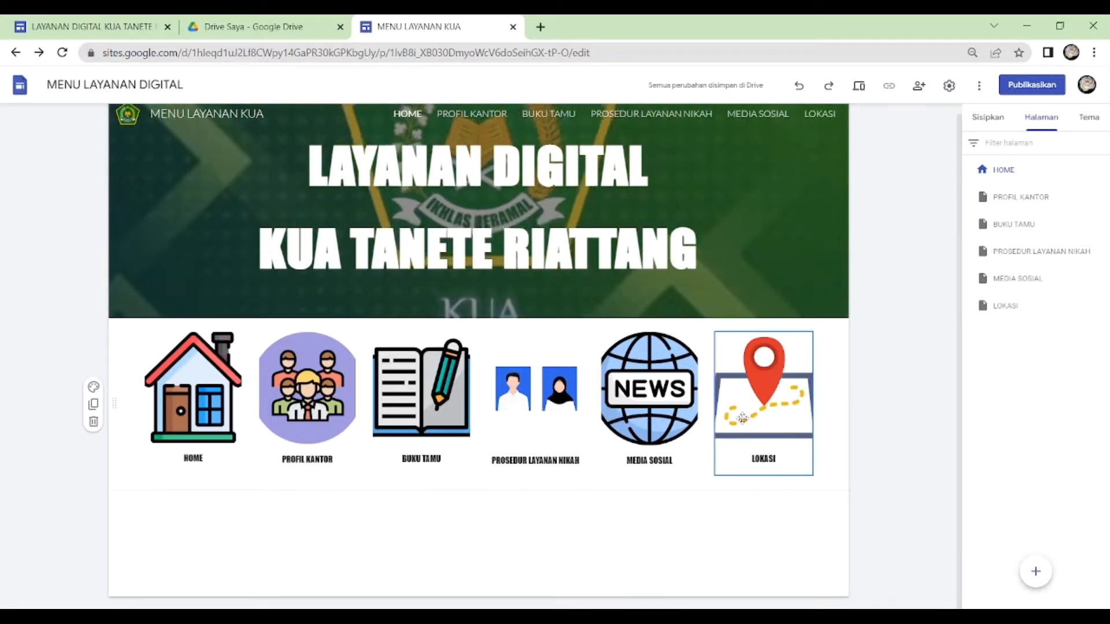
- Shorten the six menu images slightly from their lower edges so they share a similar height
click(194, 441)
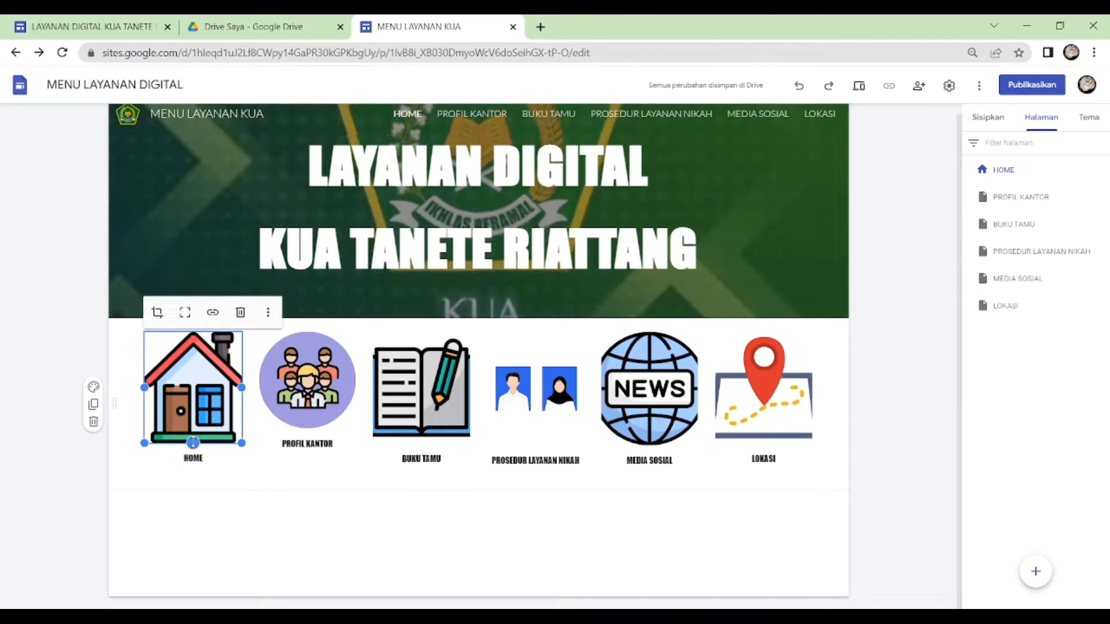
drag(193, 443, 193, 429)
click(421, 442)
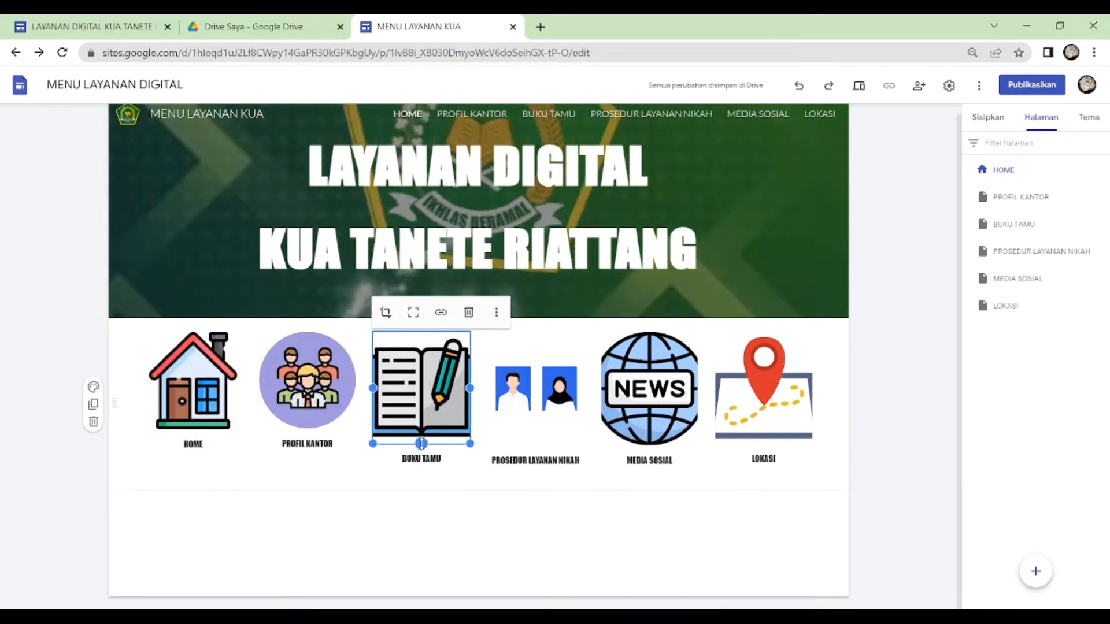
drag(421, 444, 421, 429)
click(535, 445)
drag(535, 445, 535, 428)
click(649, 445)
drag(649, 445, 650, 431)
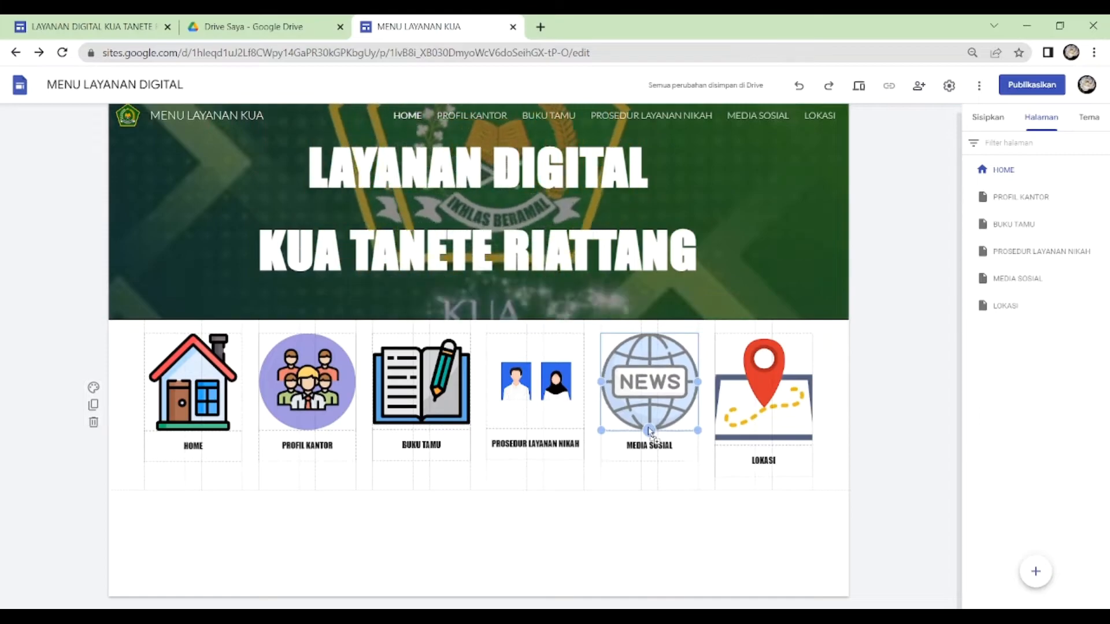
click(764, 443)
drag(763, 445, 764, 438)
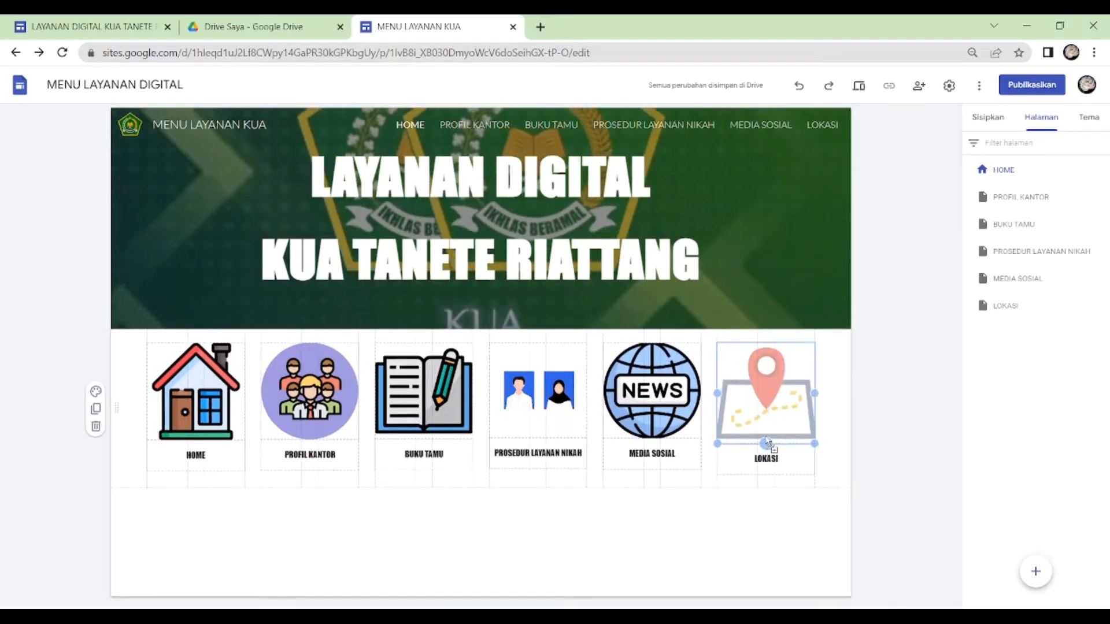
click(444, 527)
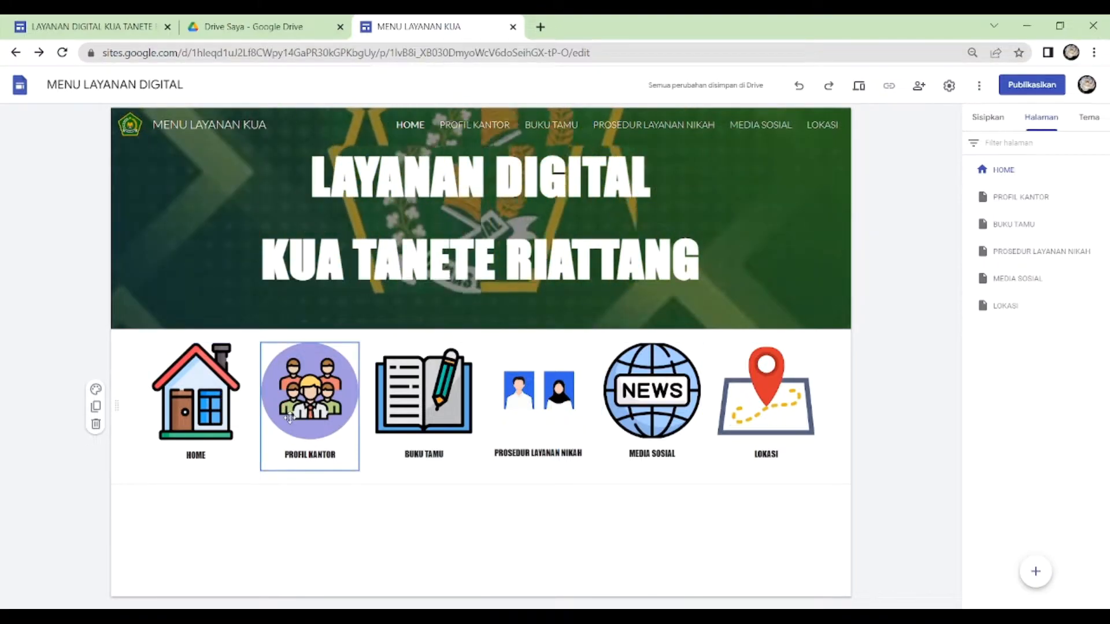
- Link the PROFIL KANTOR image to the site's PROFIL KANTOR page
click(310, 406)
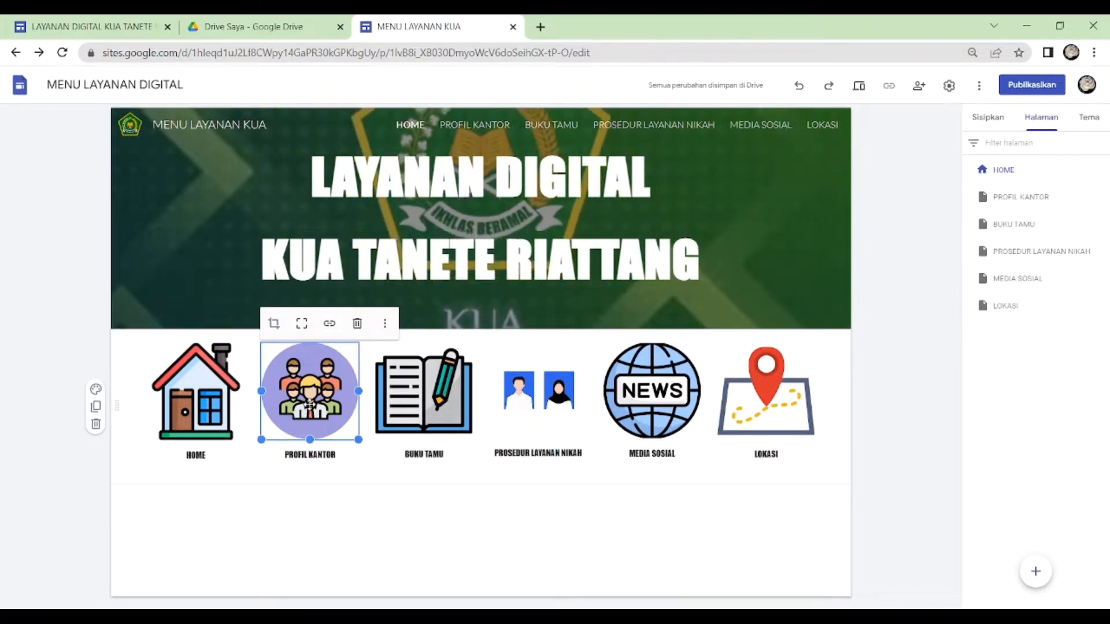
click(330, 325)
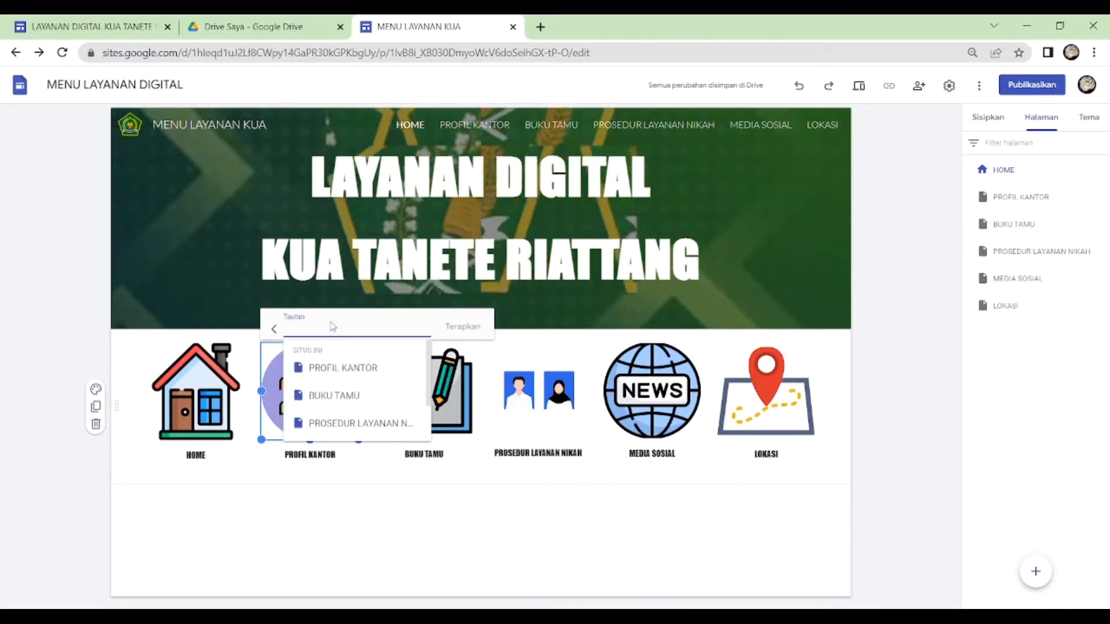
click(339, 370)
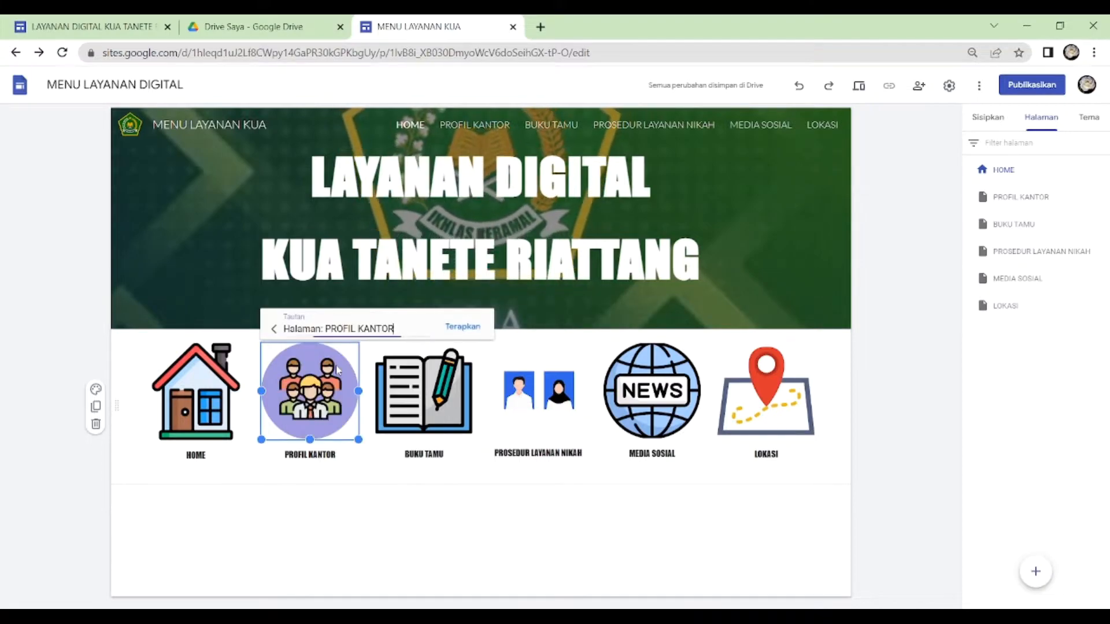
click(462, 328)
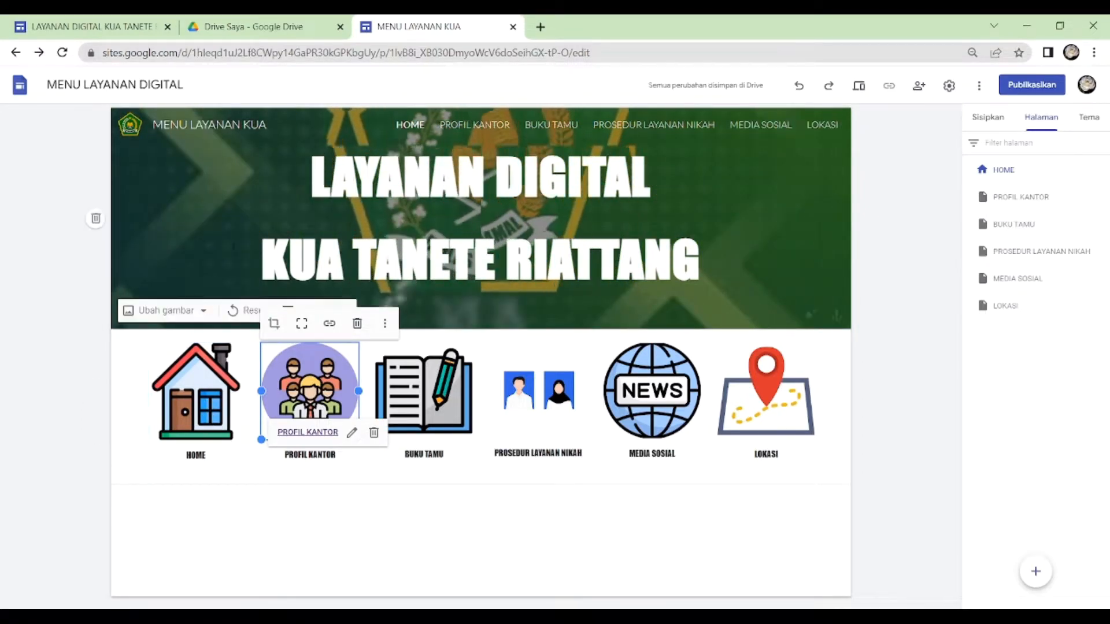
- Link the BUKU TAMU image on the home page to the site's BUKU TAMU page
click(451, 345)
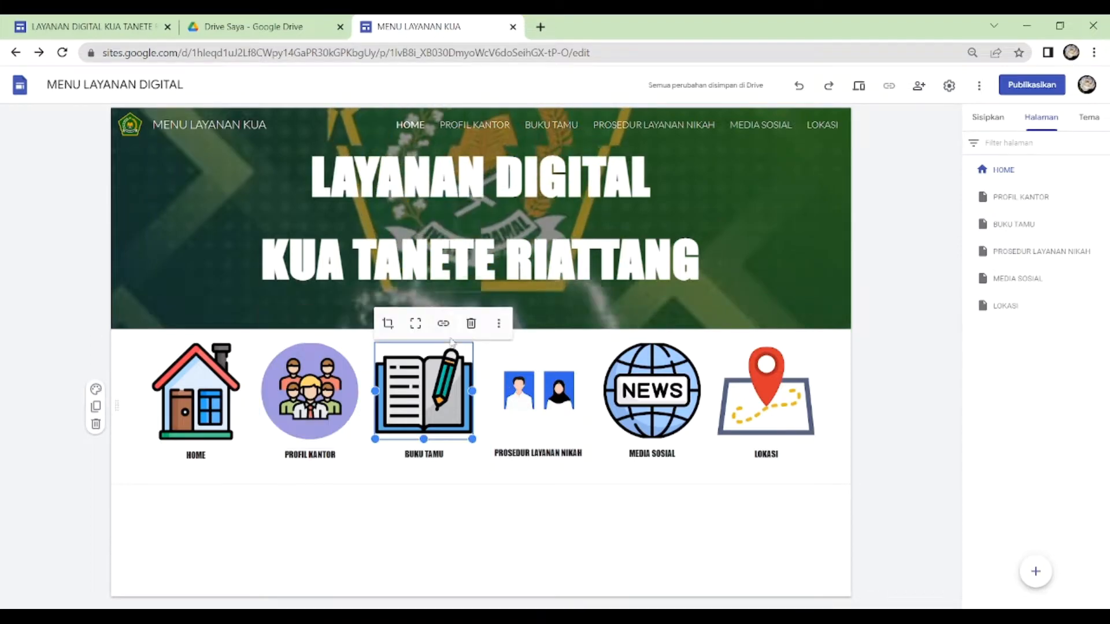
click(443, 324)
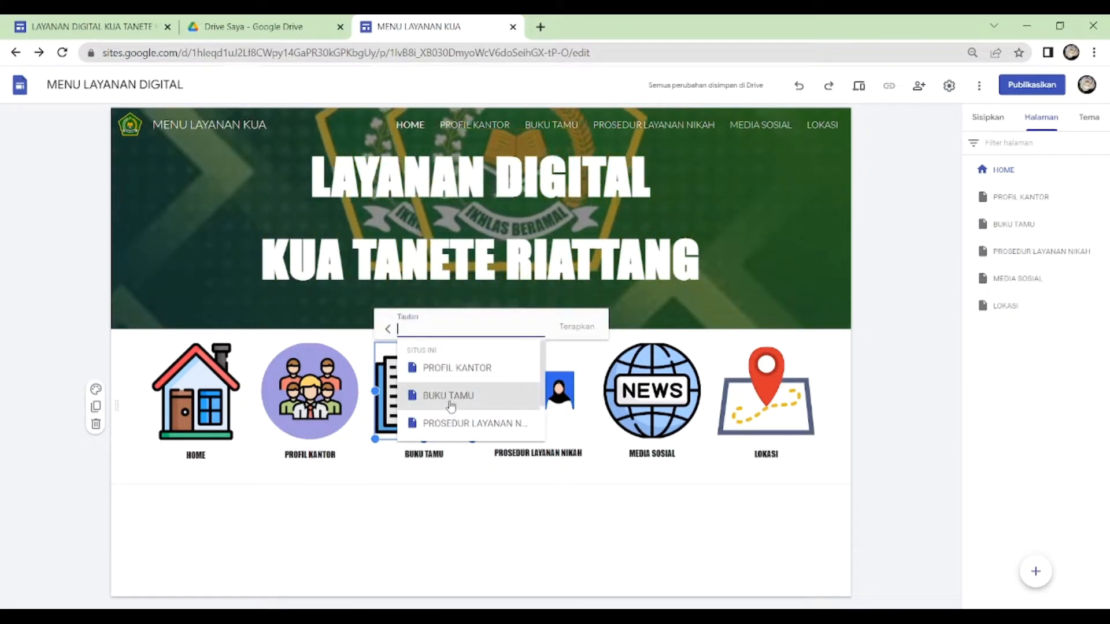
click(448, 398)
click(577, 328)
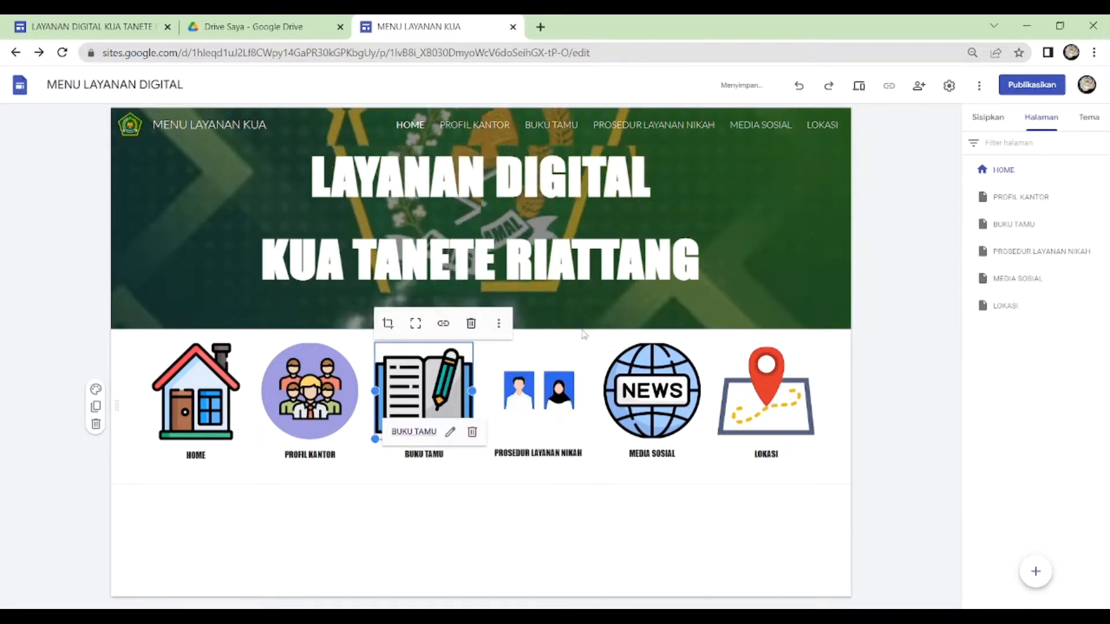
- Link the PROSEDUR LAYANAN NIKAH image to the site's PROSEDUR LAYANAN NIKAH page
click(533, 406)
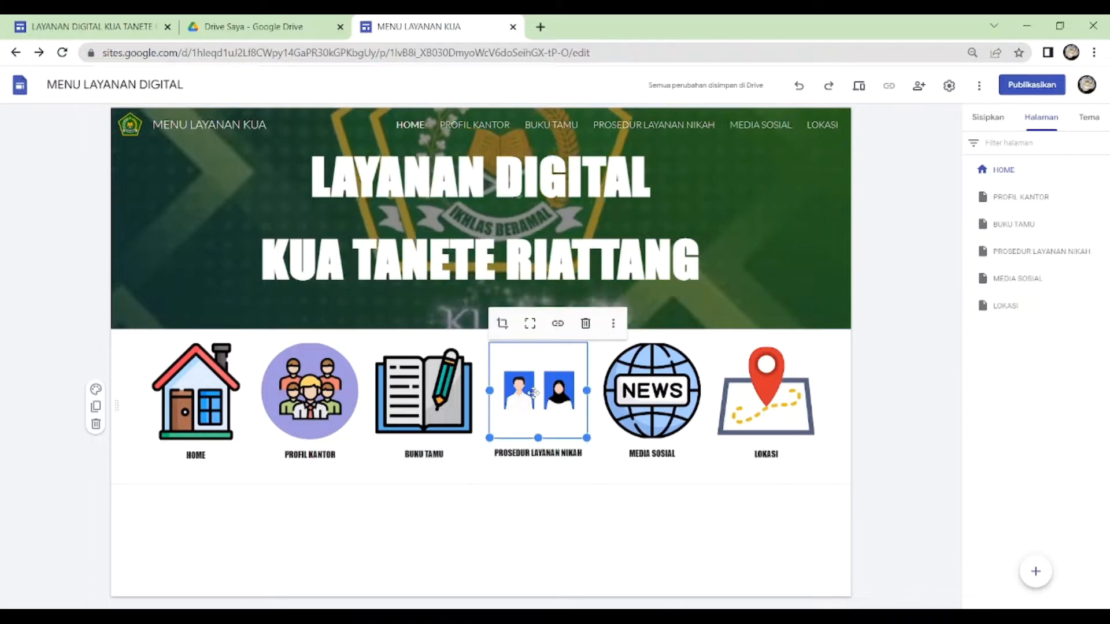
click(558, 328)
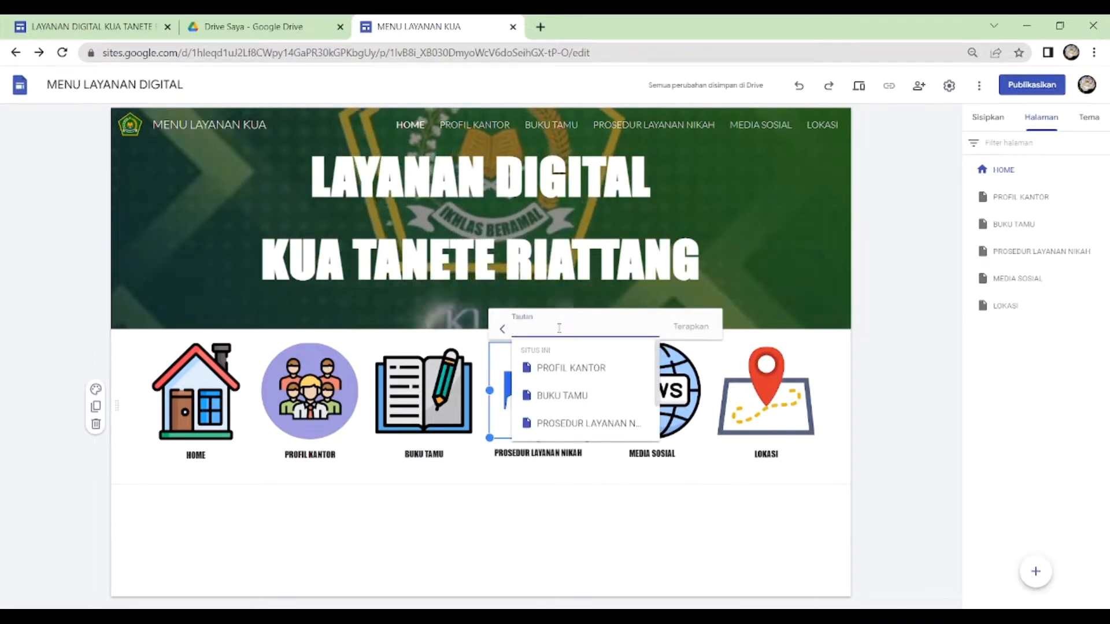
click(575, 424)
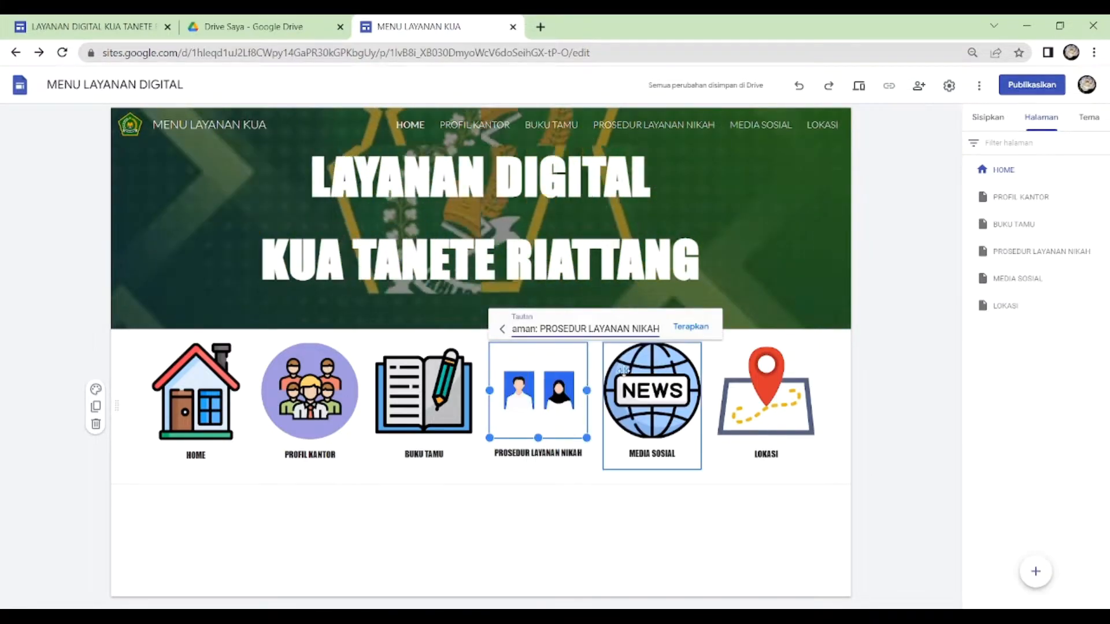
click(690, 327)
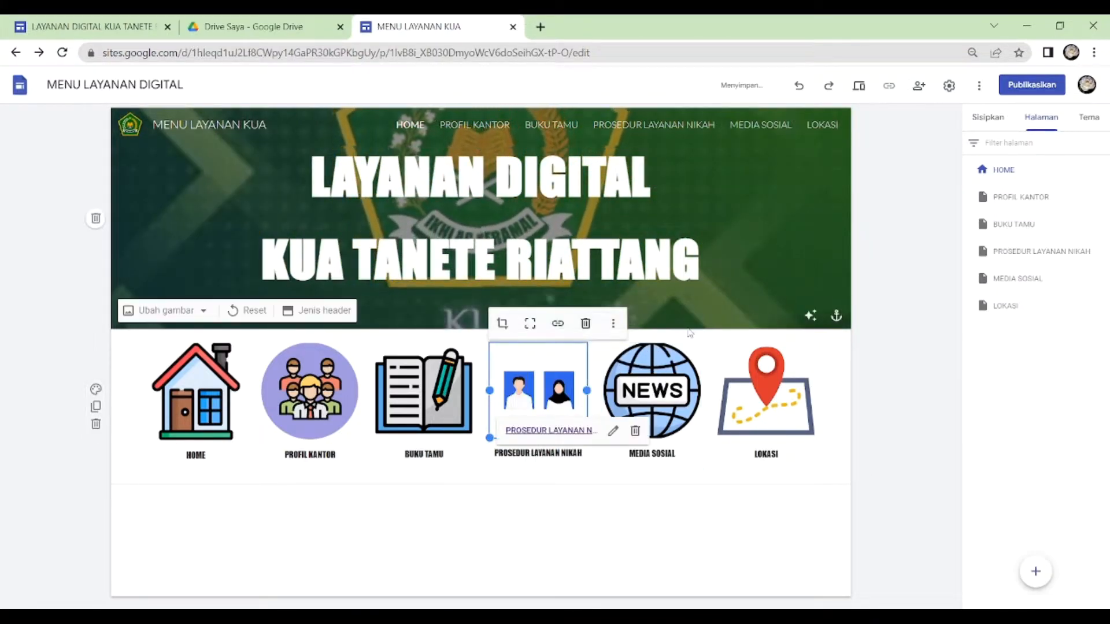
- Link the MEDIA SOSIAL news image to the site's MEDIA SOSIAL page
click(661, 384)
click(661, 383)
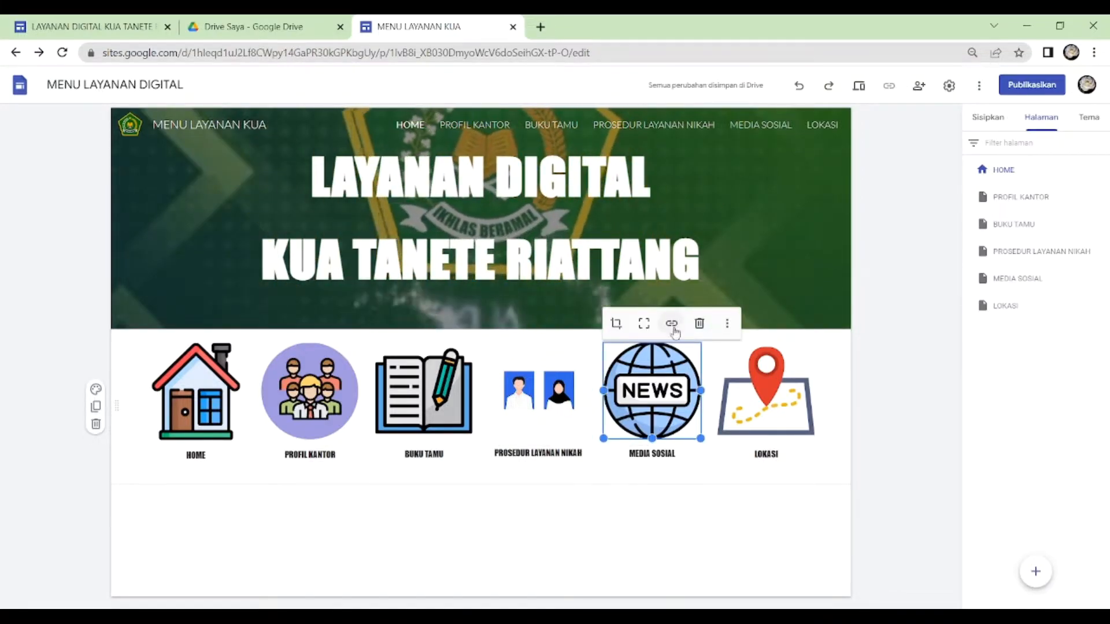
click(672, 324)
click(676, 326)
scroll(679, 397, down, 1)
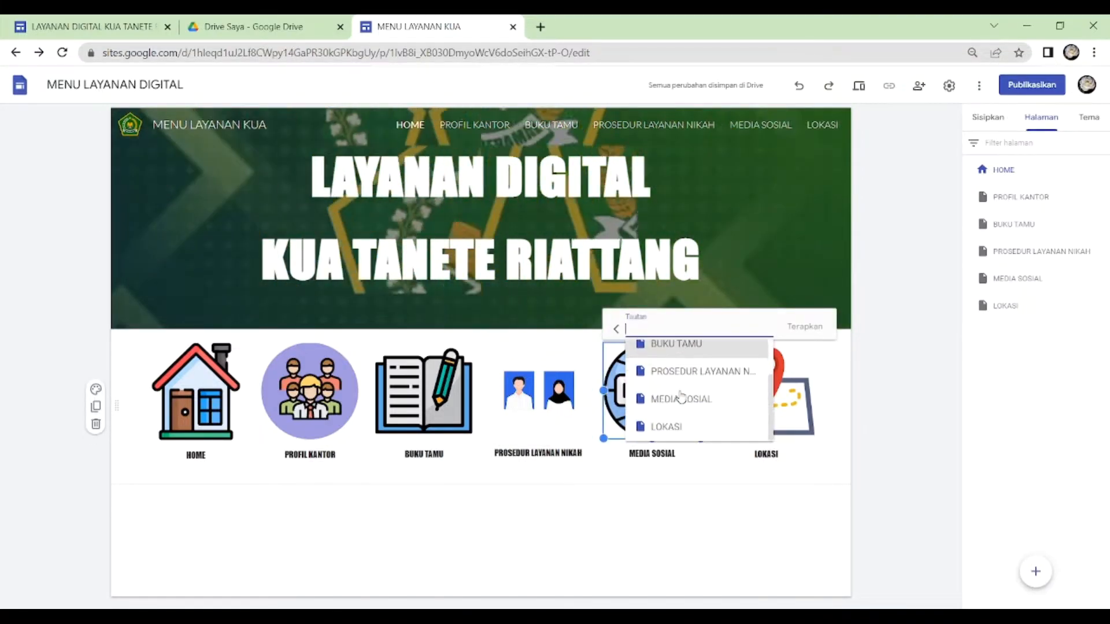
click(678, 398)
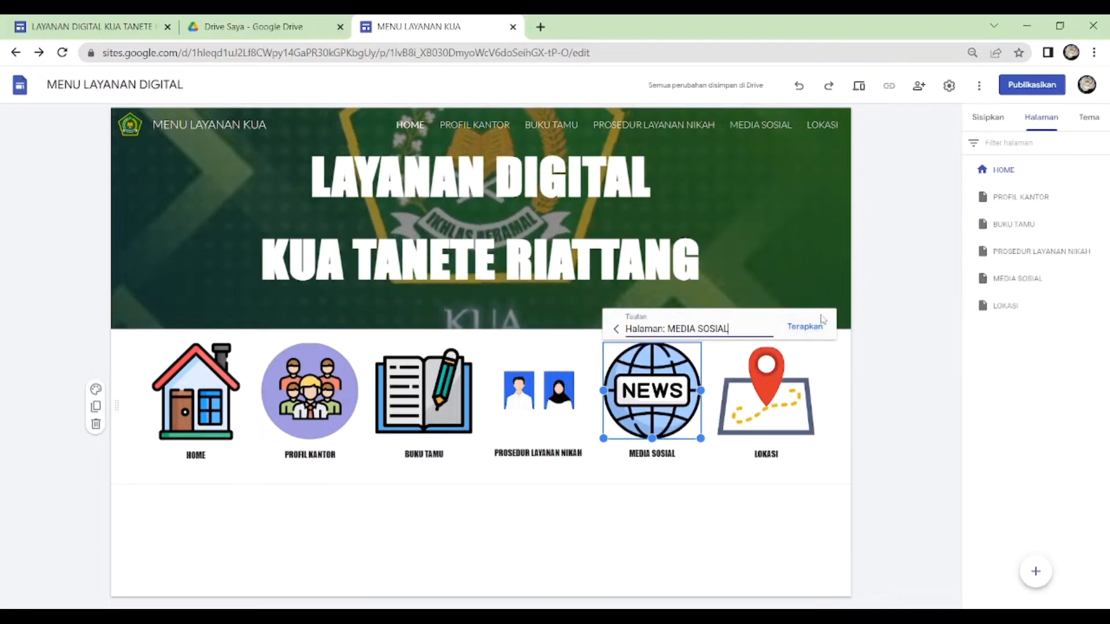
click(809, 328)
- Link the LOKASI map image to the site's LOKASI page
click(764, 399)
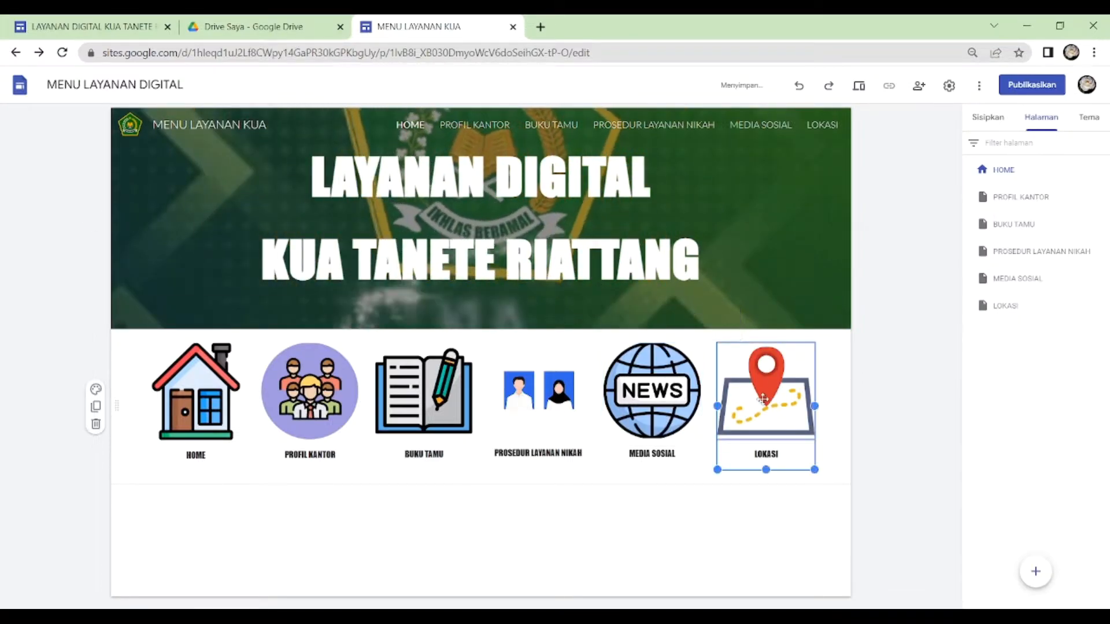
click(763, 399)
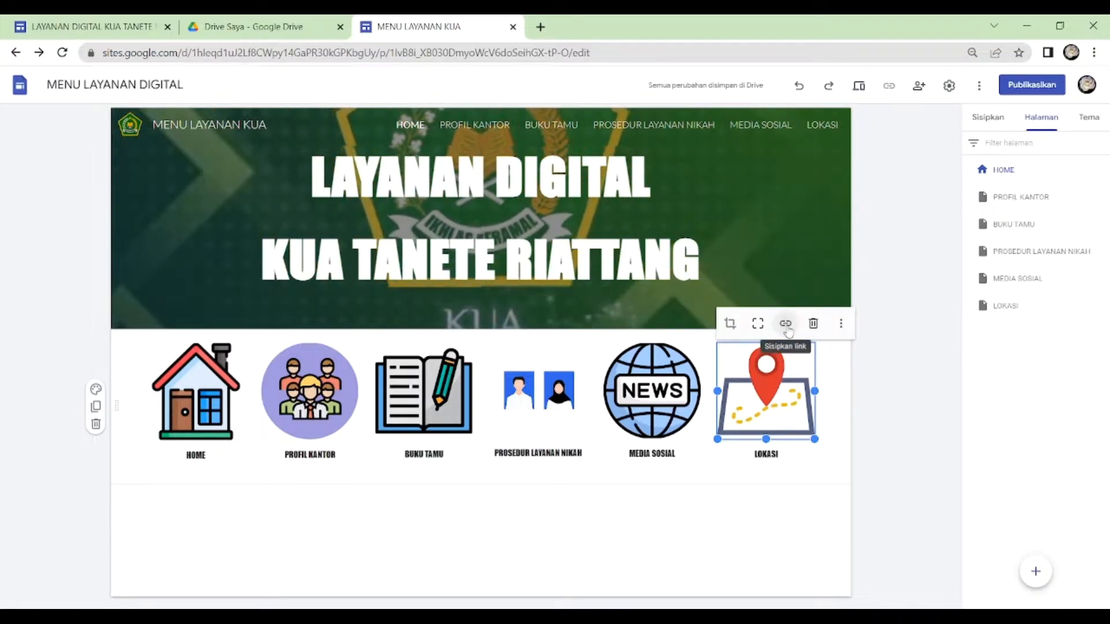
click(786, 325)
click(788, 325)
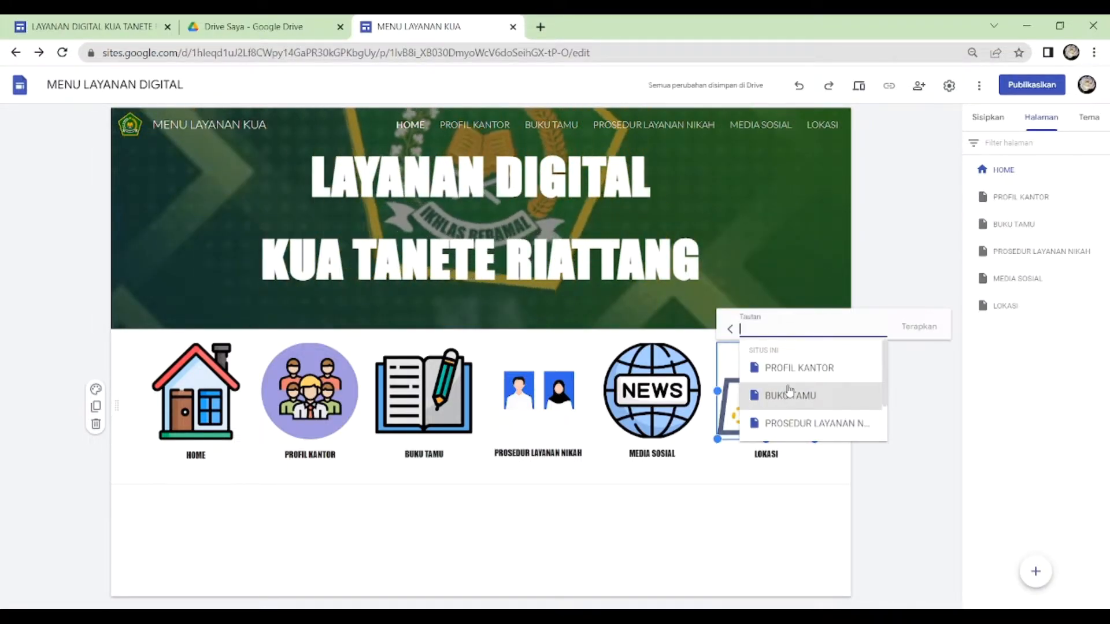
scroll(787, 399, down, 2)
click(785, 428)
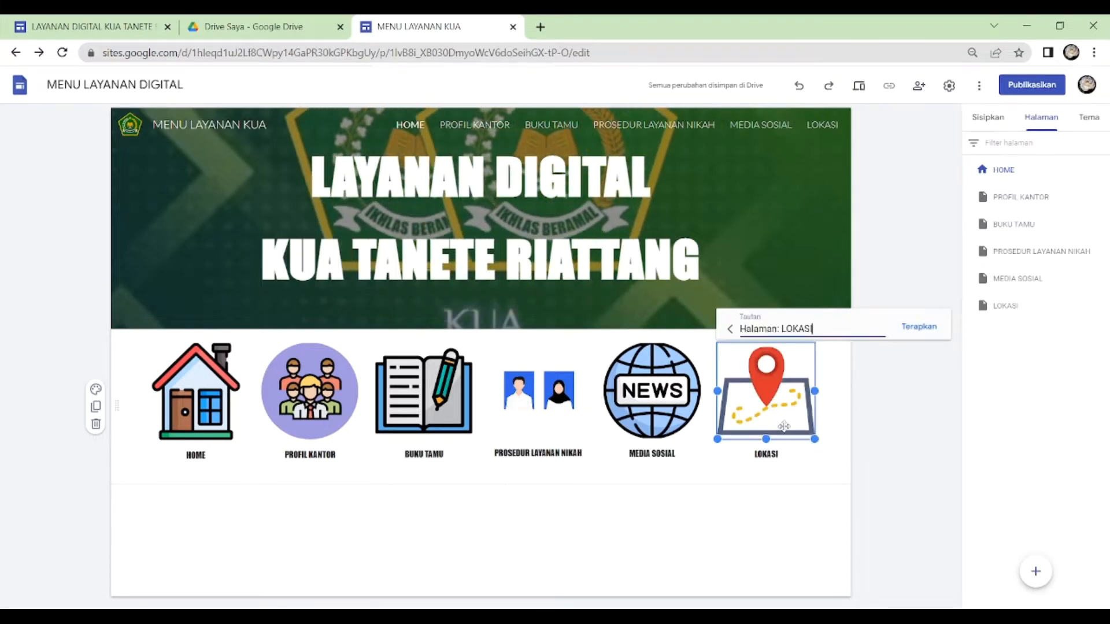
click(919, 327)
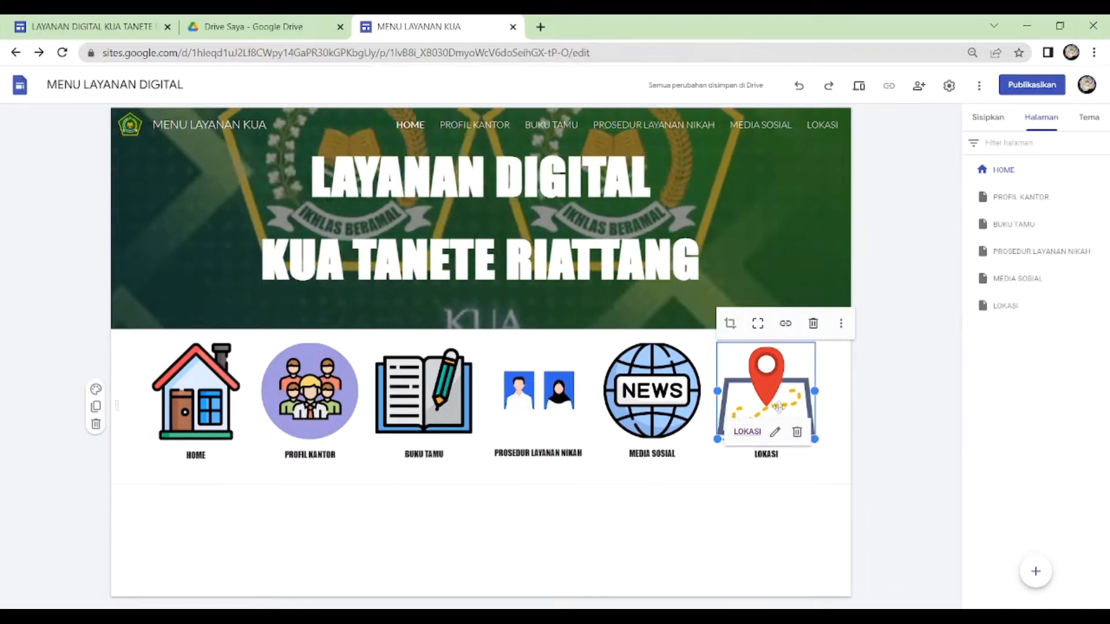
click(726, 508)
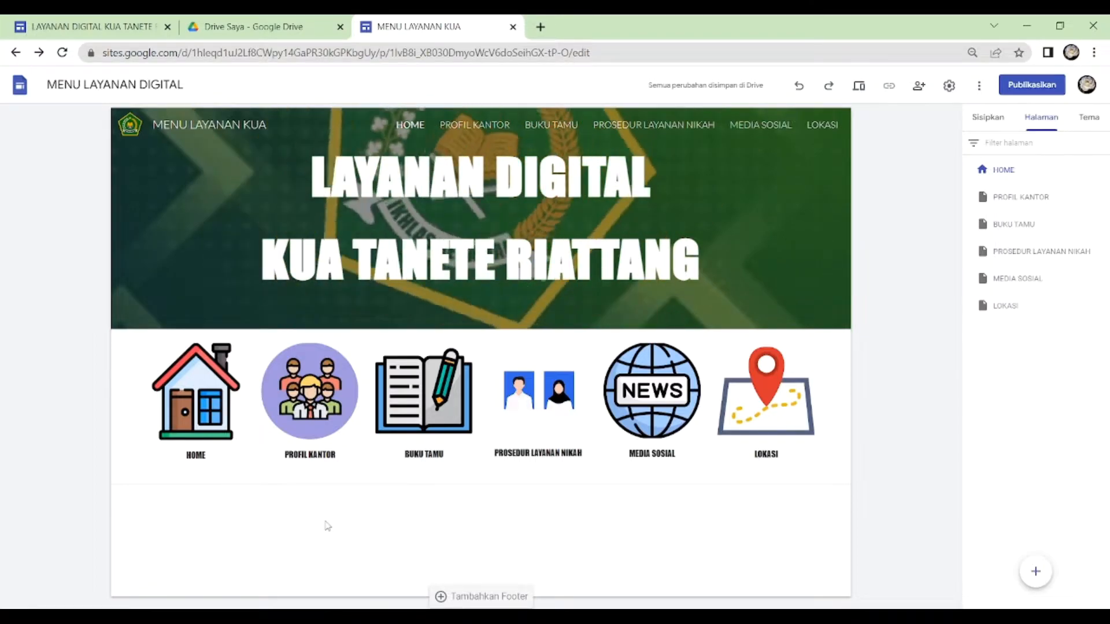
- Insert the PROFIL KANTOR PDF from the Drive folder BAHAN TUTORIAL SITE into the PROFIL KANTOR page
click(996, 200)
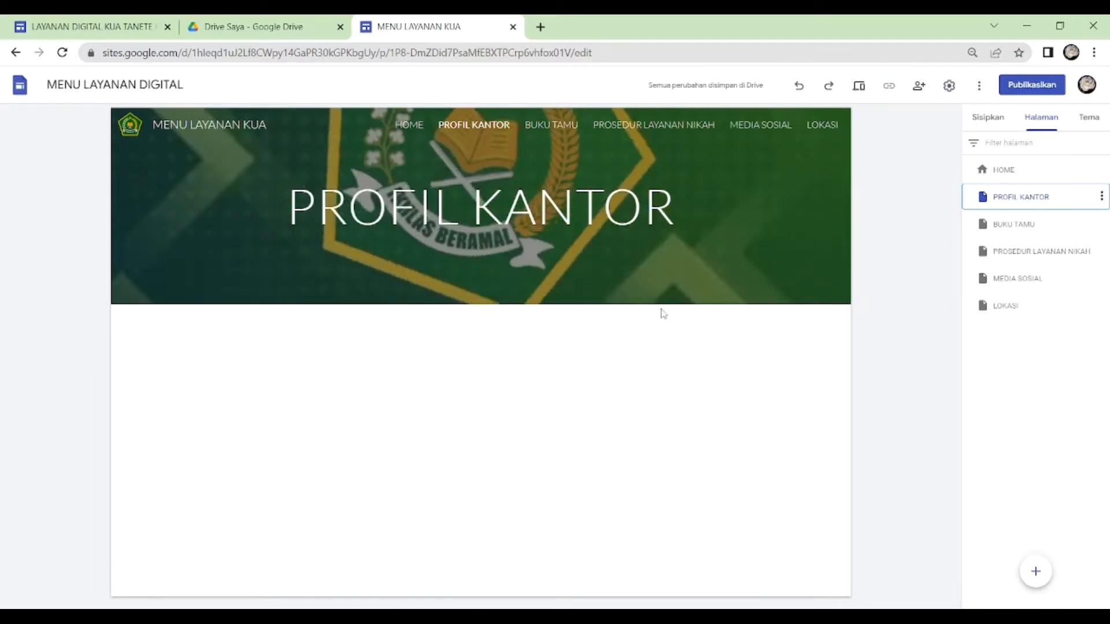
click(991, 120)
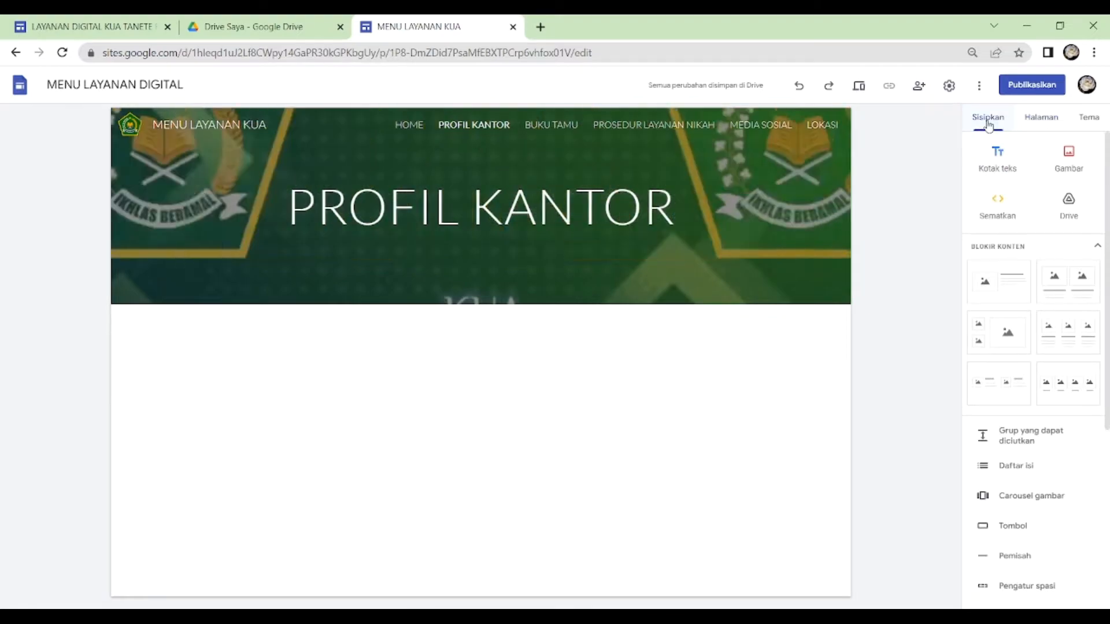
click(1069, 209)
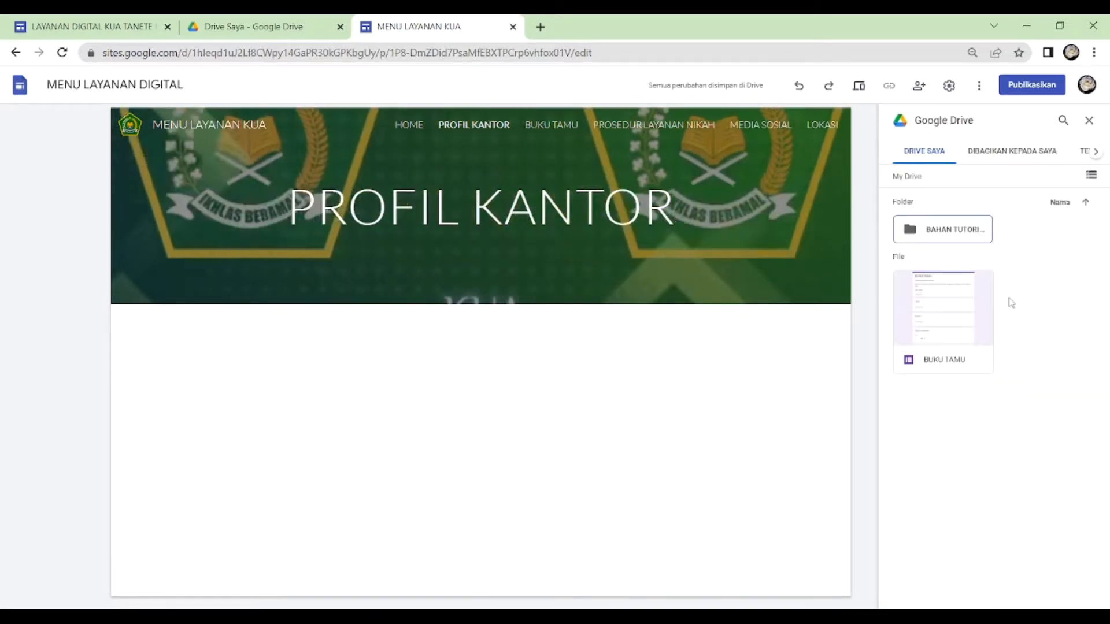
click(961, 232)
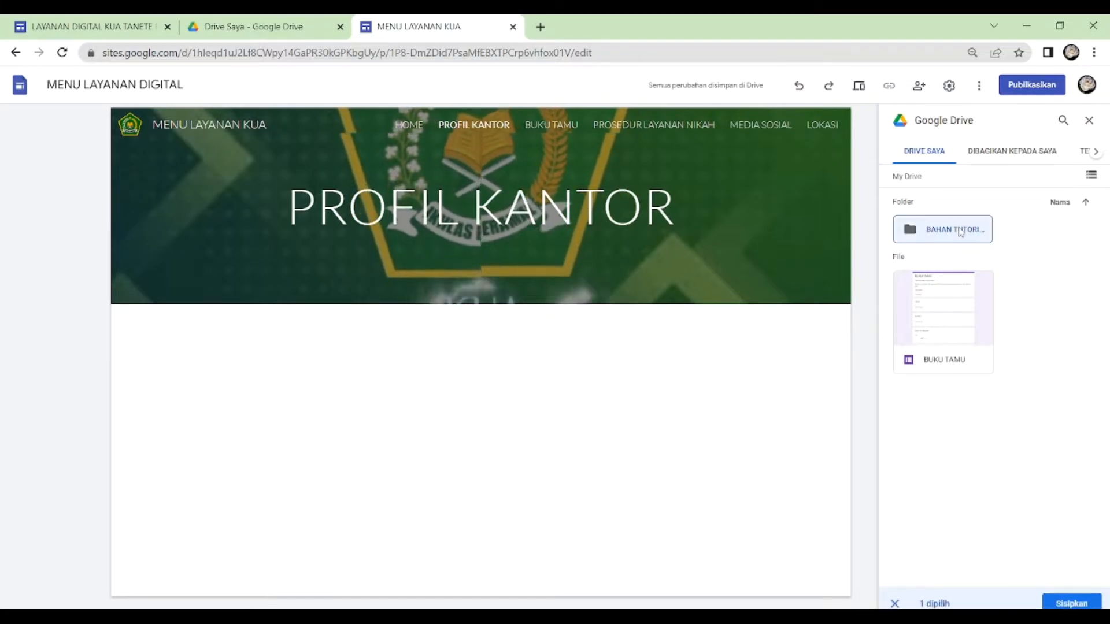
double_click(961, 232)
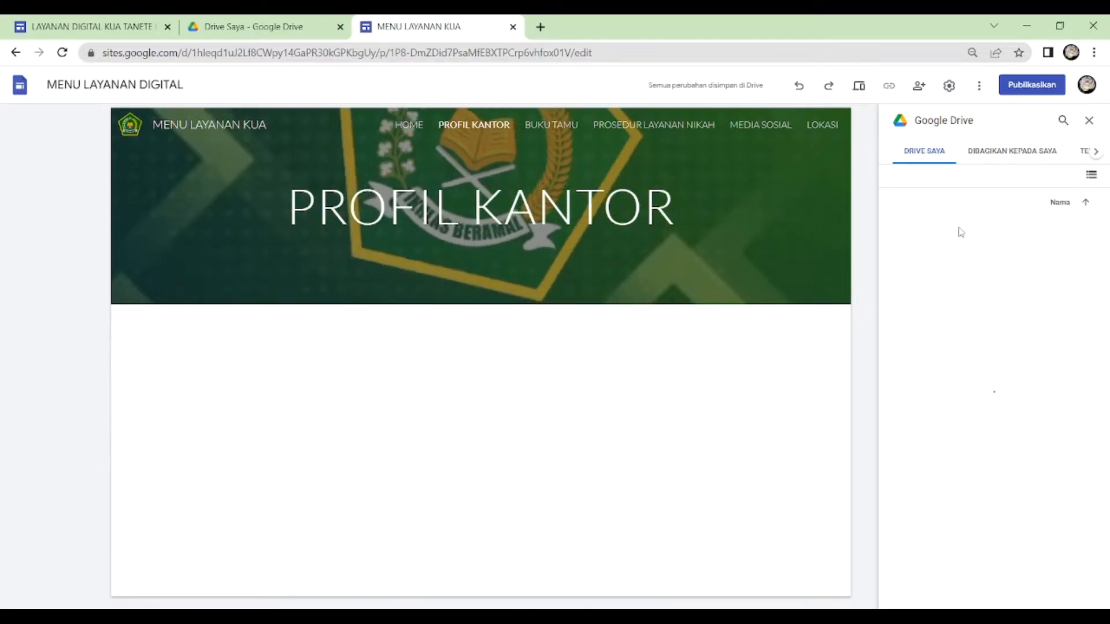
scroll(1052, 349, down, 7)
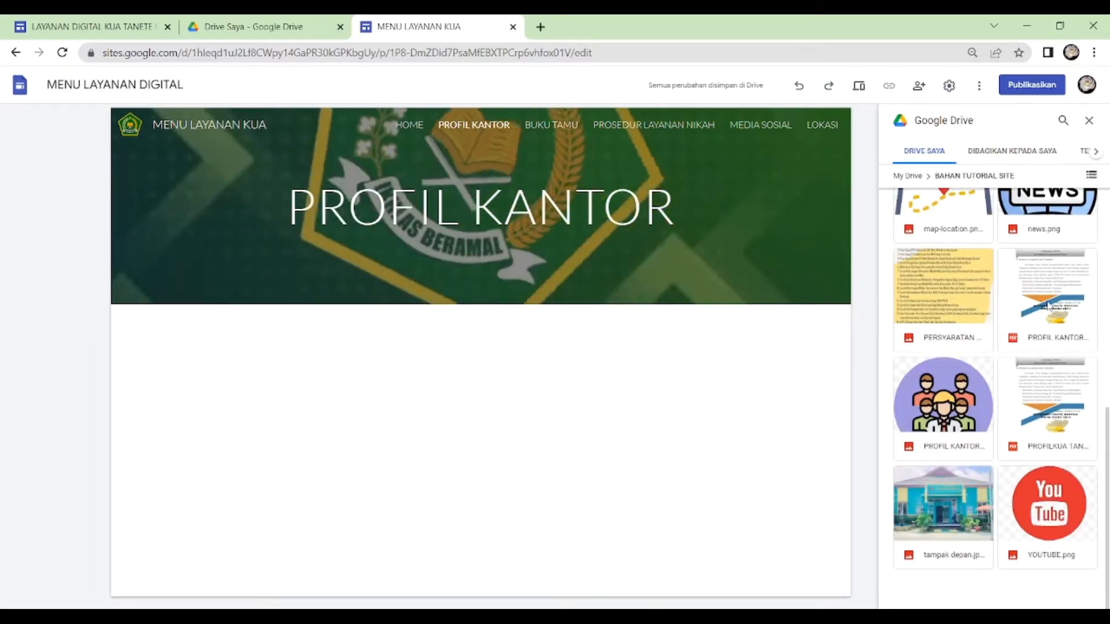
click(1048, 305)
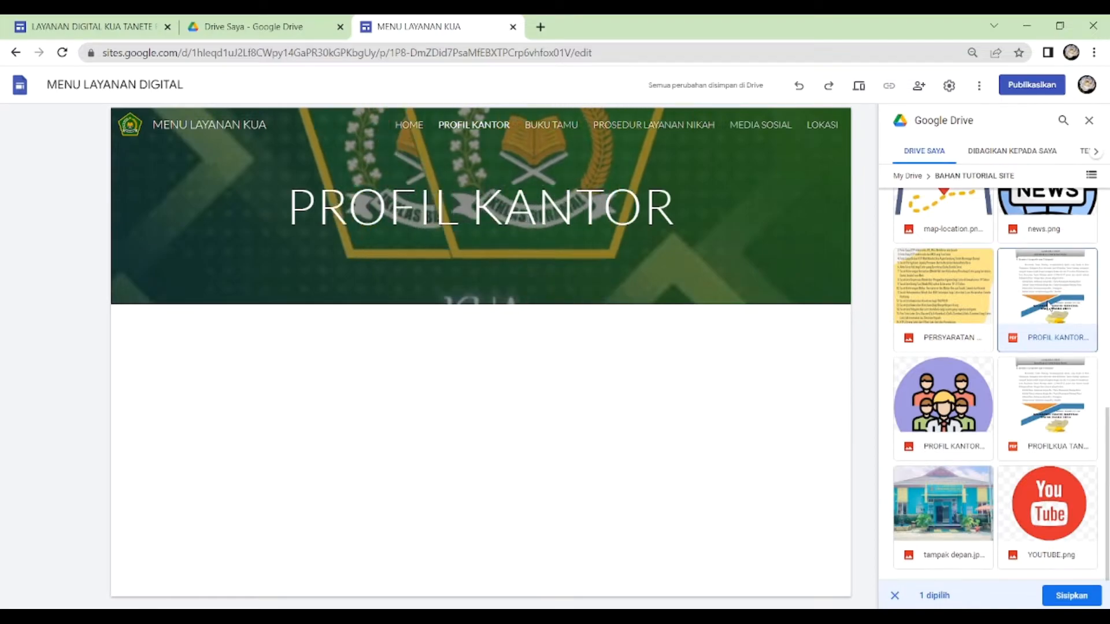
click(1069, 598)
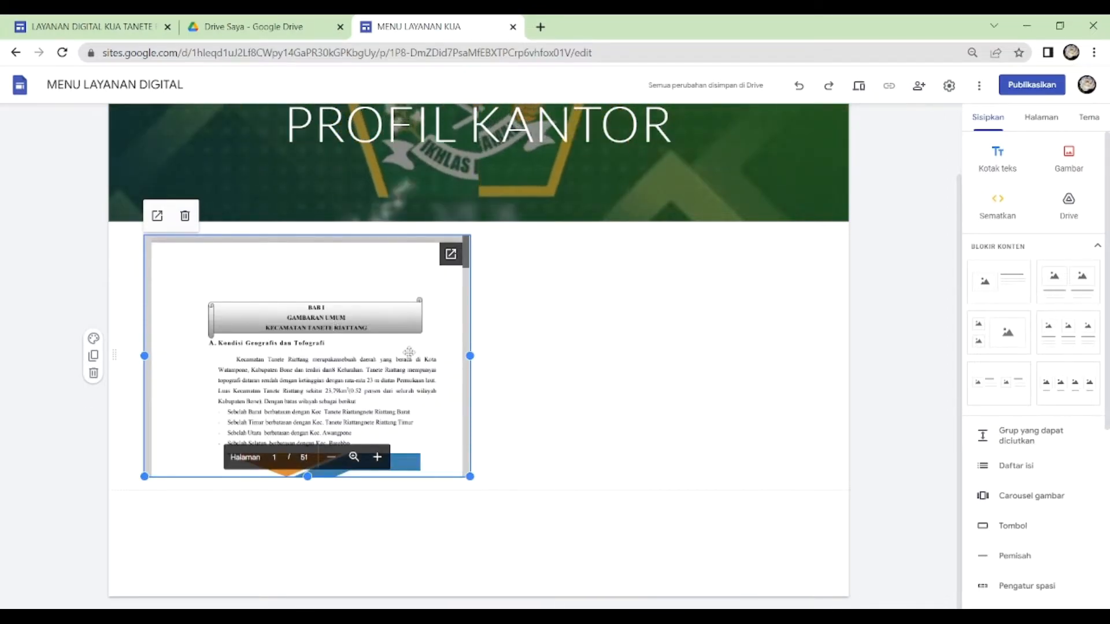
- Widen the embedded PROFIL KANTOR PDF to the full content width of the page
drag(470, 355, 814, 359)
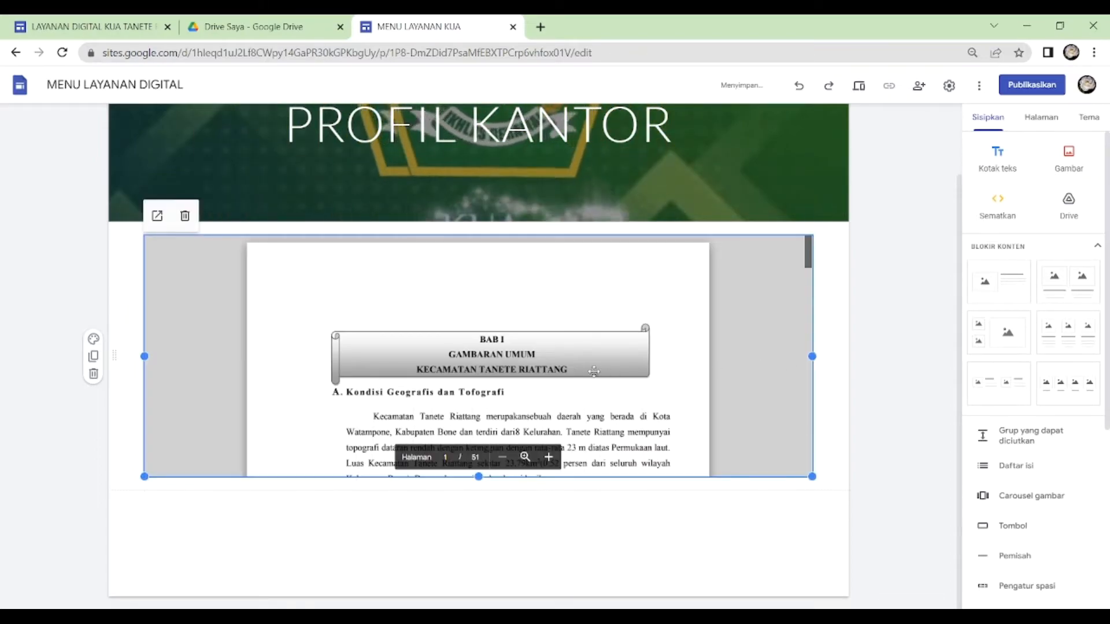
scroll(594, 372, up, 2)
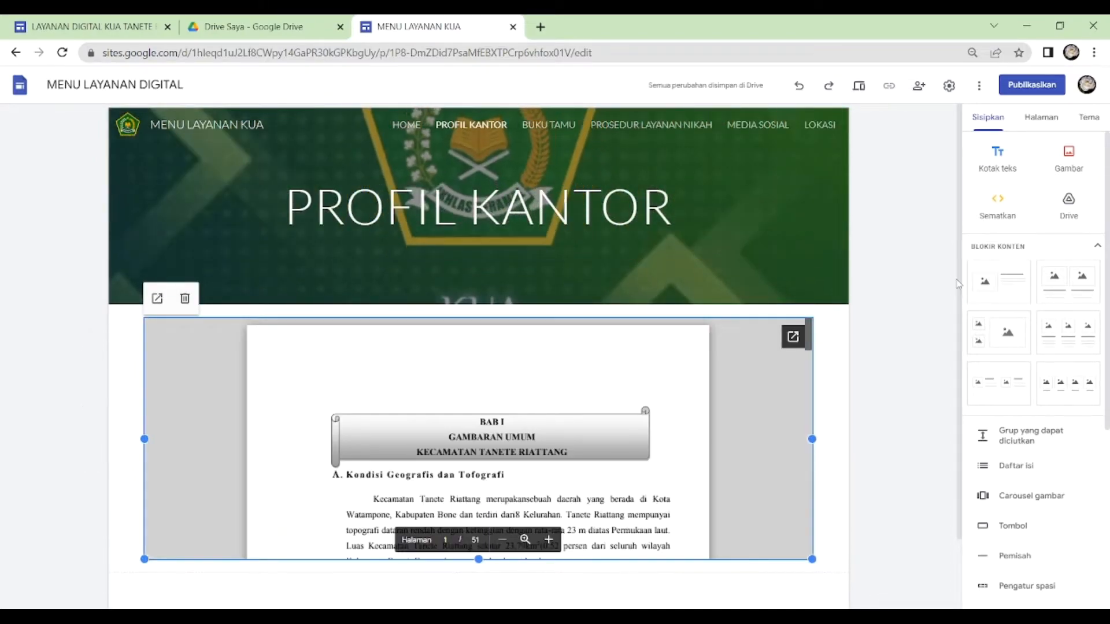
drag(960, 294, 959, 369)
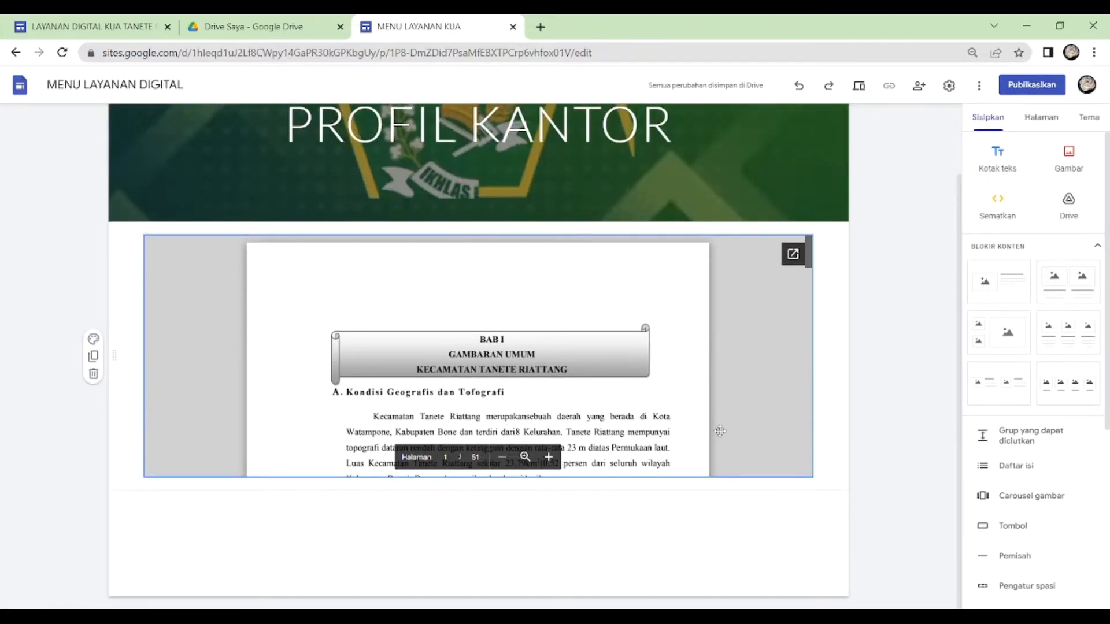
- Lengthen the embedded PDF downward until the district map cover and its source line on the first page fit in the frame
click(719, 431)
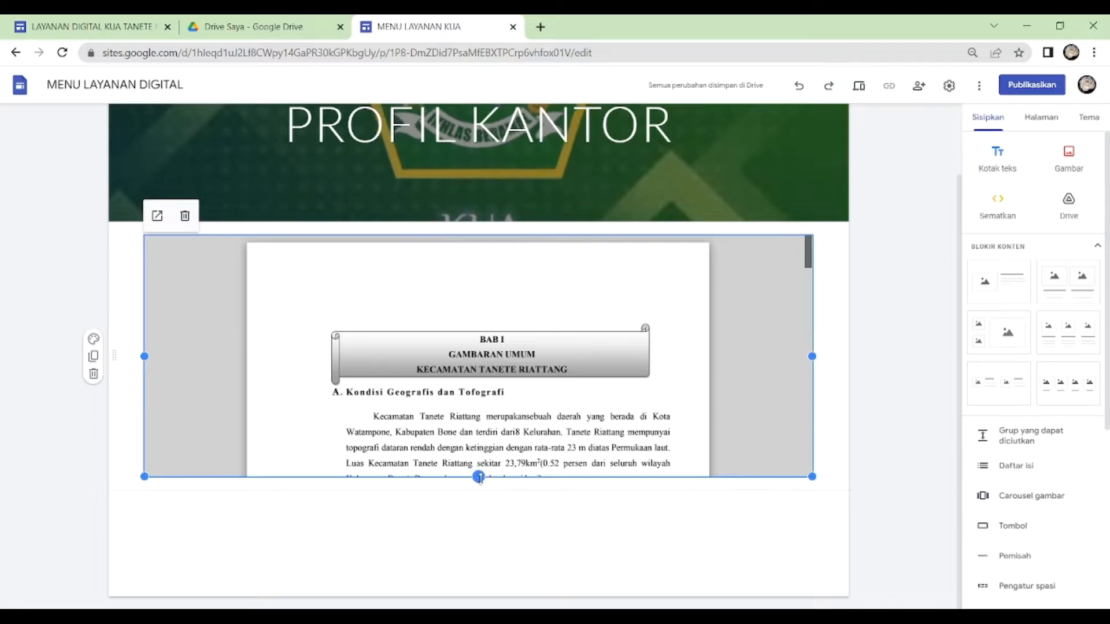
drag(479, 478, 510, 573)
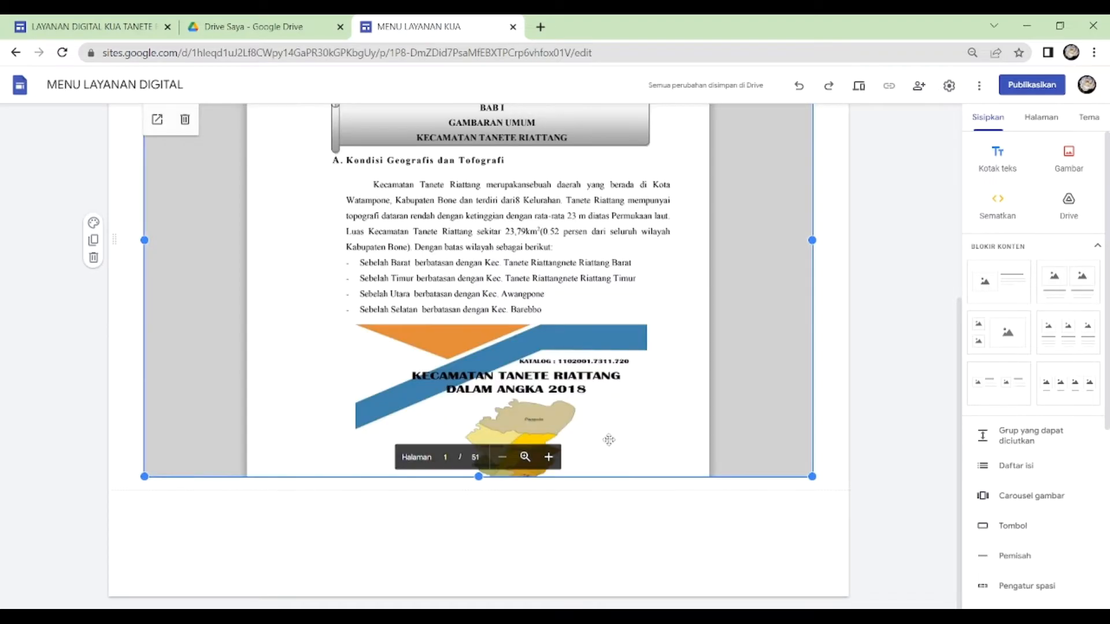
scroll(484, 336, up, 5)
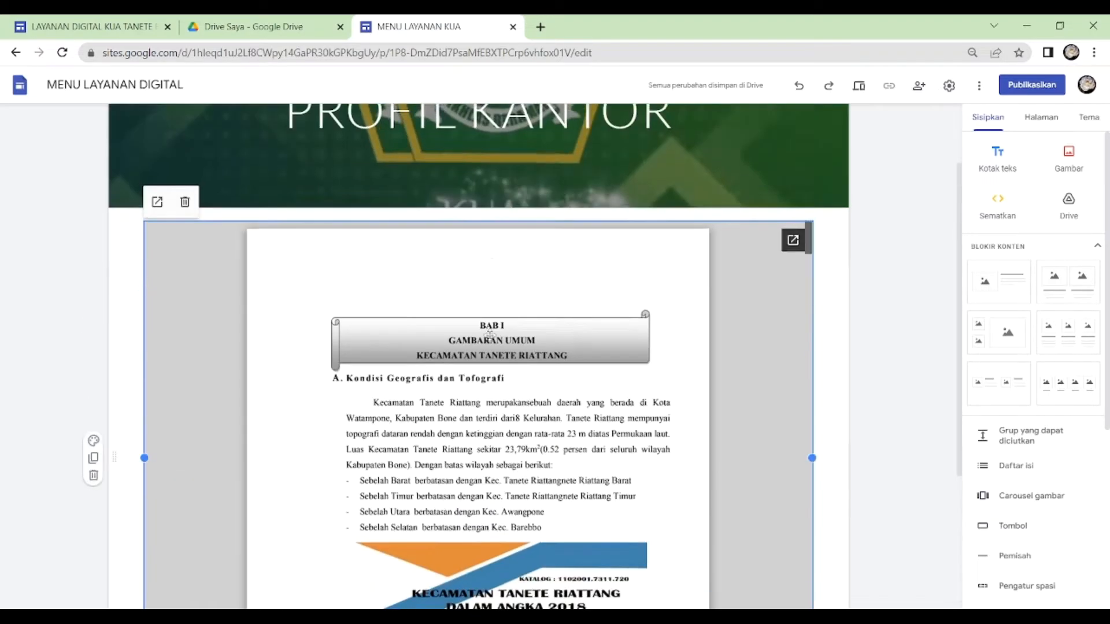
scroll(489, 335, down, 5)
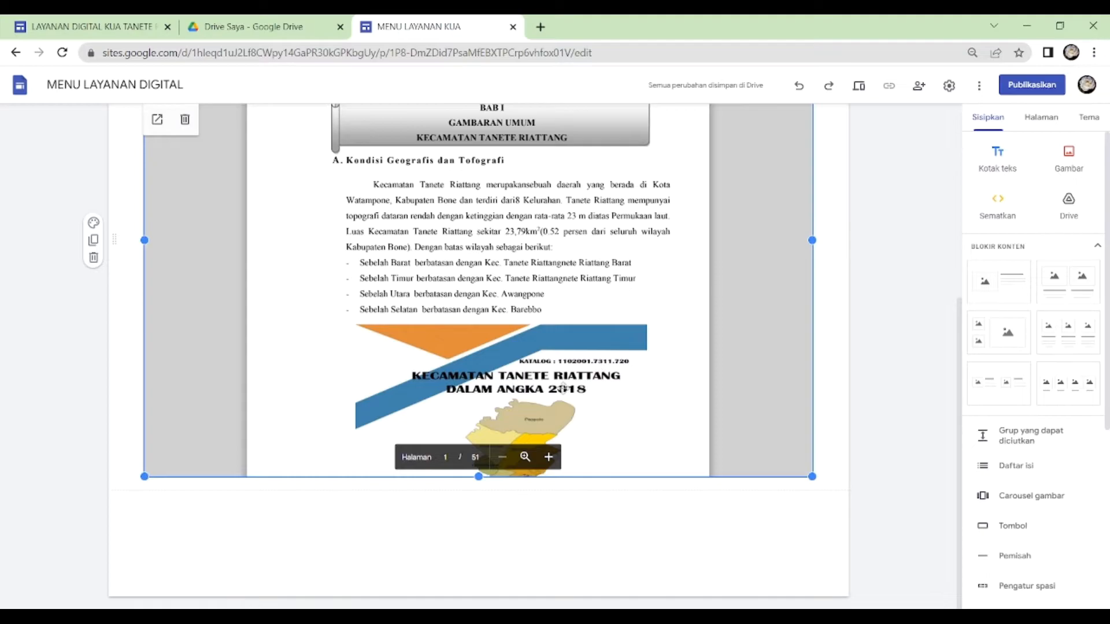
drag(479, 480, 482, 554)
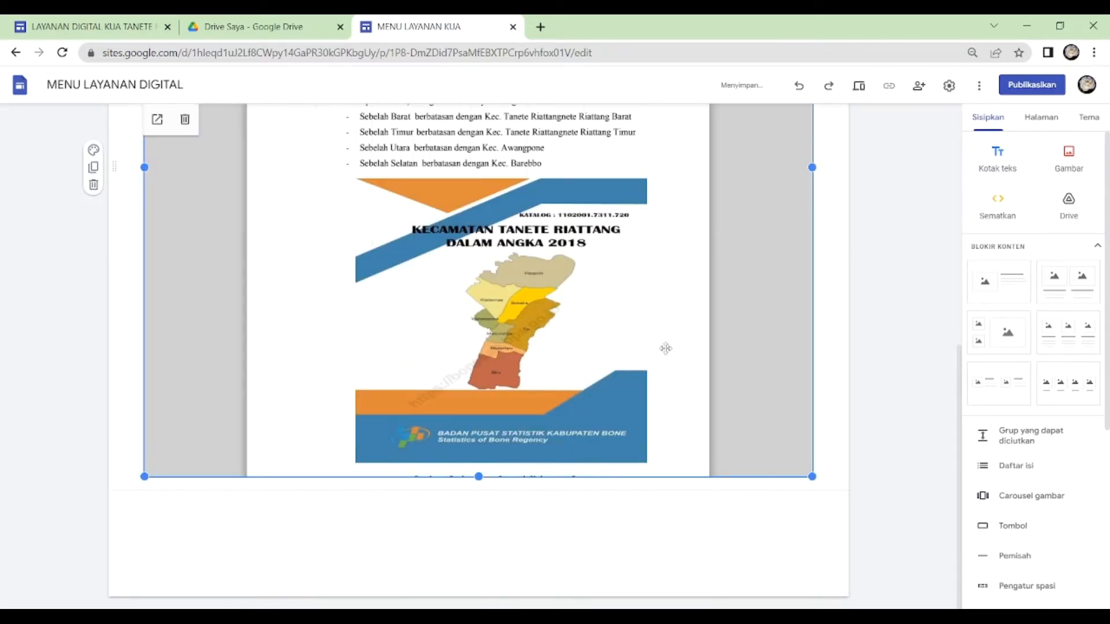
scroll(487, 434, up, 5)
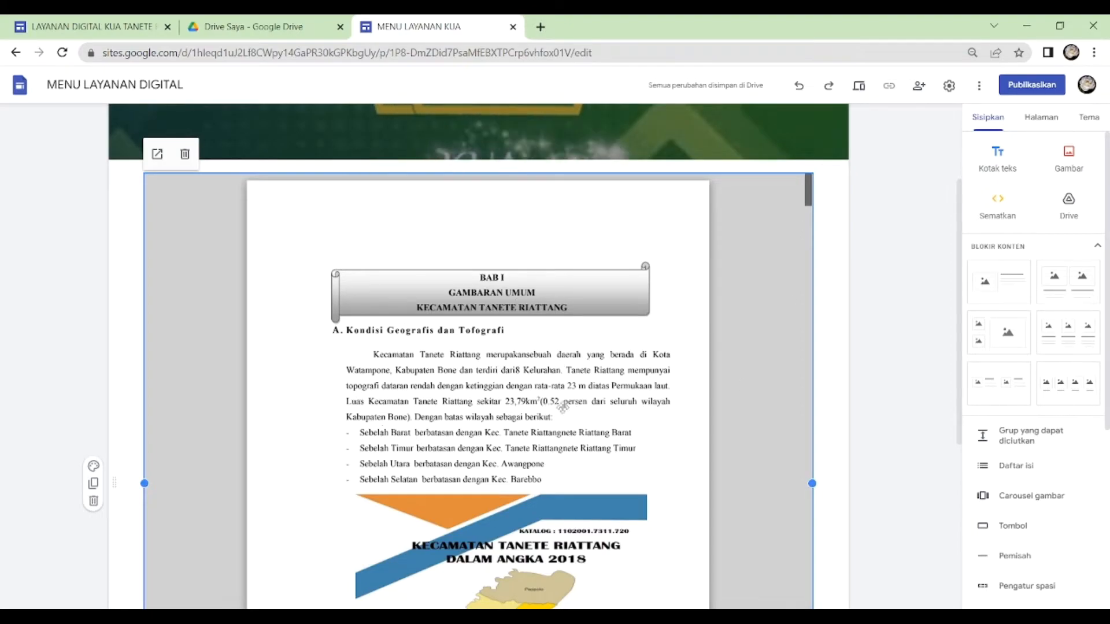
scroll(548, 399, down, 5)
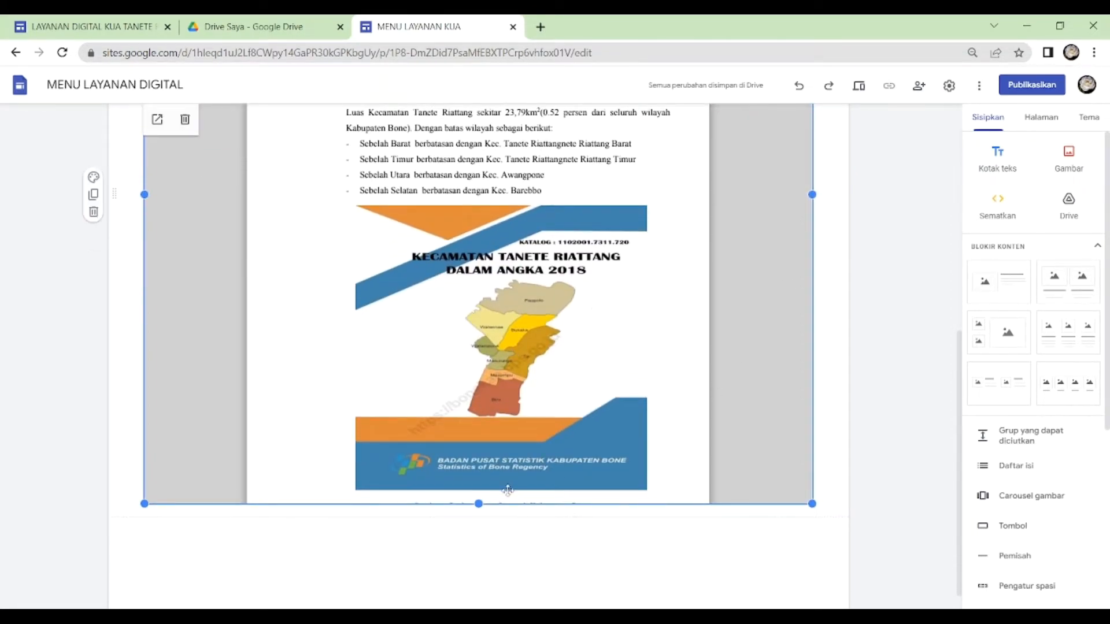
drag(479, 504, 488, 528)
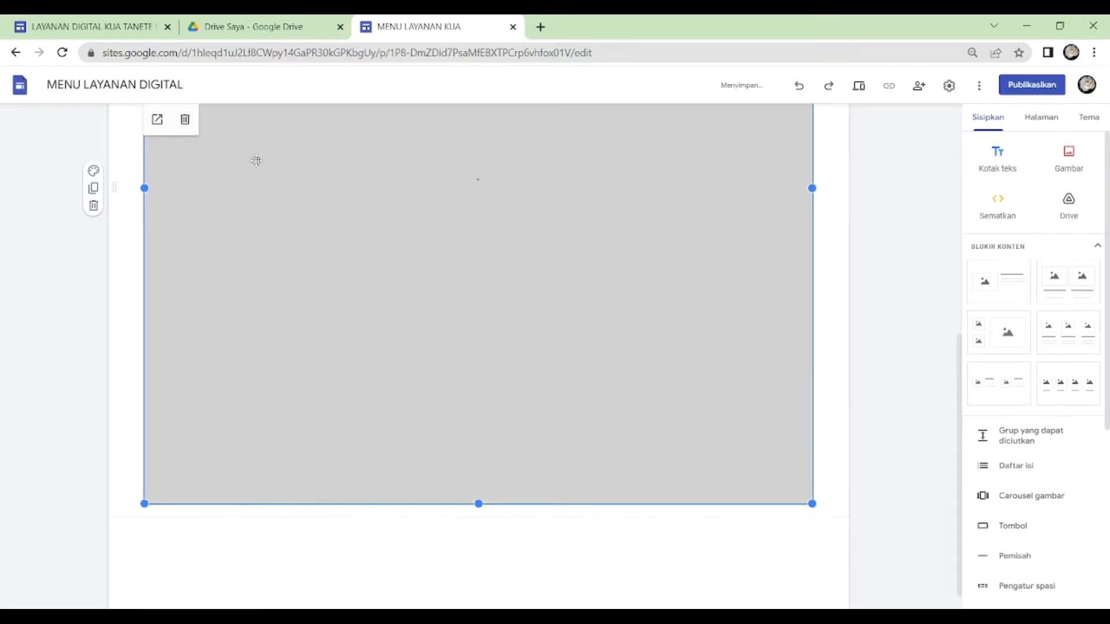
- Share PROFILKUA TANETE RIATTANG FIXXXX.pdf from the Drive folder BAHAN TUTORIAL SITE with anyone who has the link, as viewer, and return to the site editor
click(238, 32)
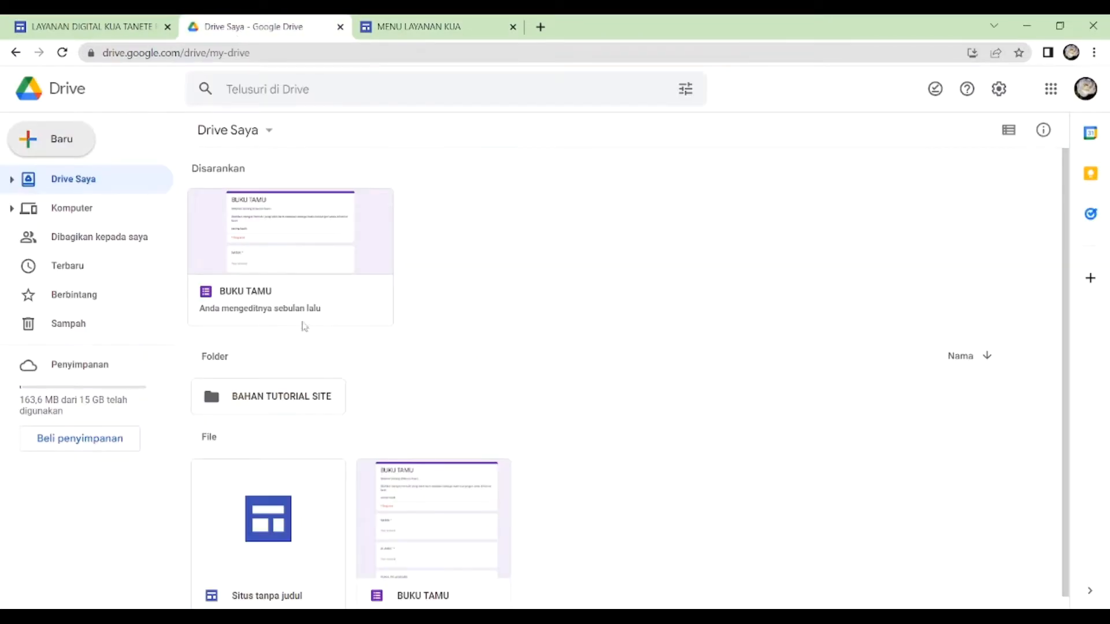
double_click(272, 408)
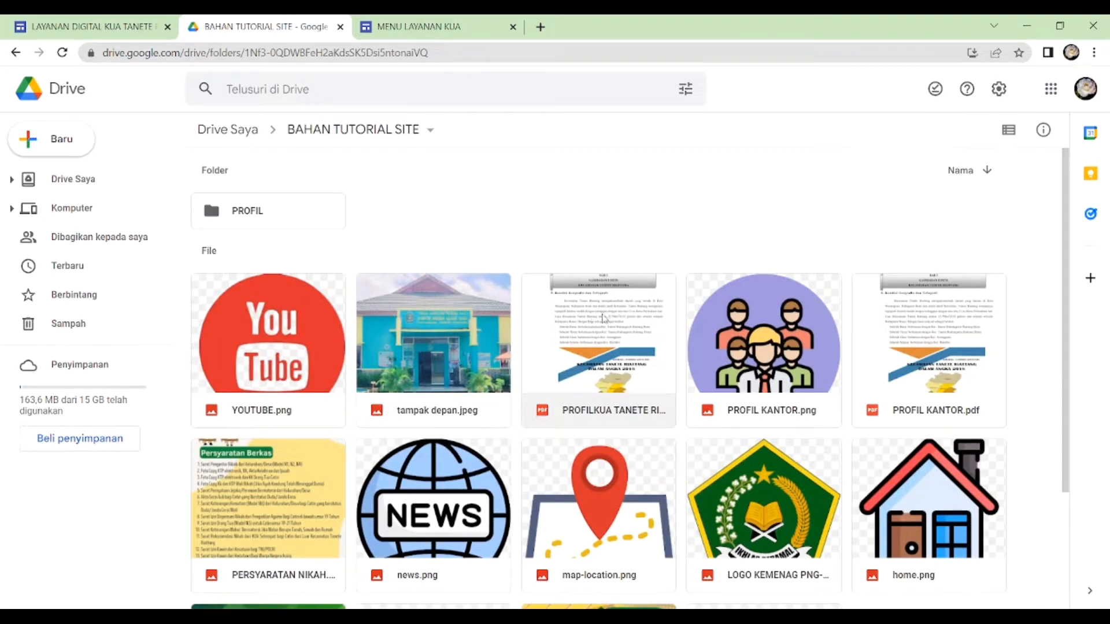
right_click(604, 319)
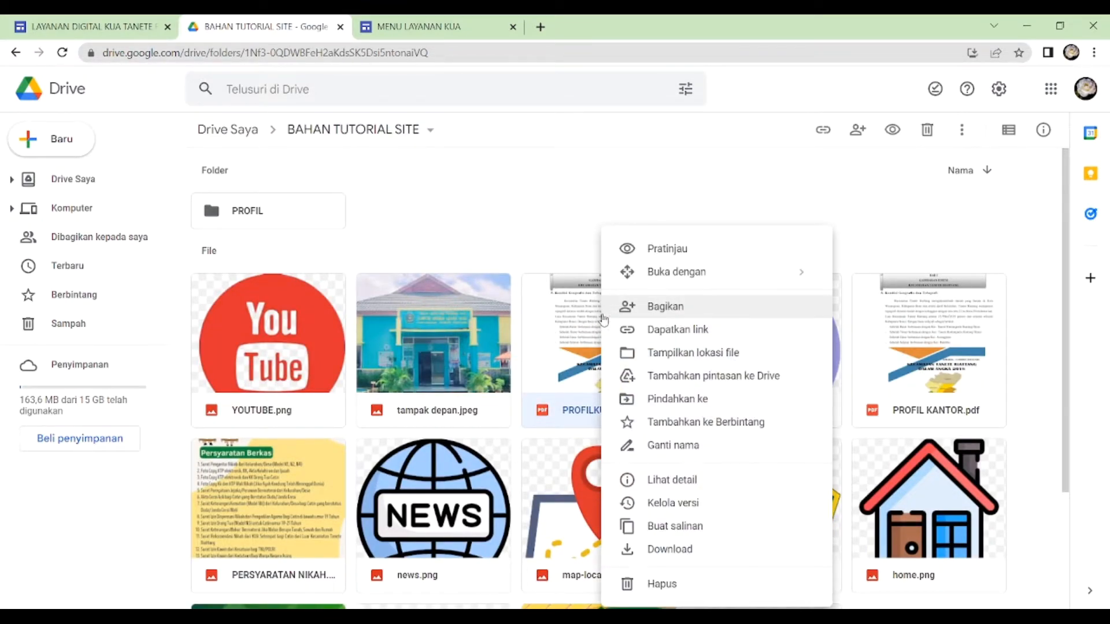
click(745, 312)
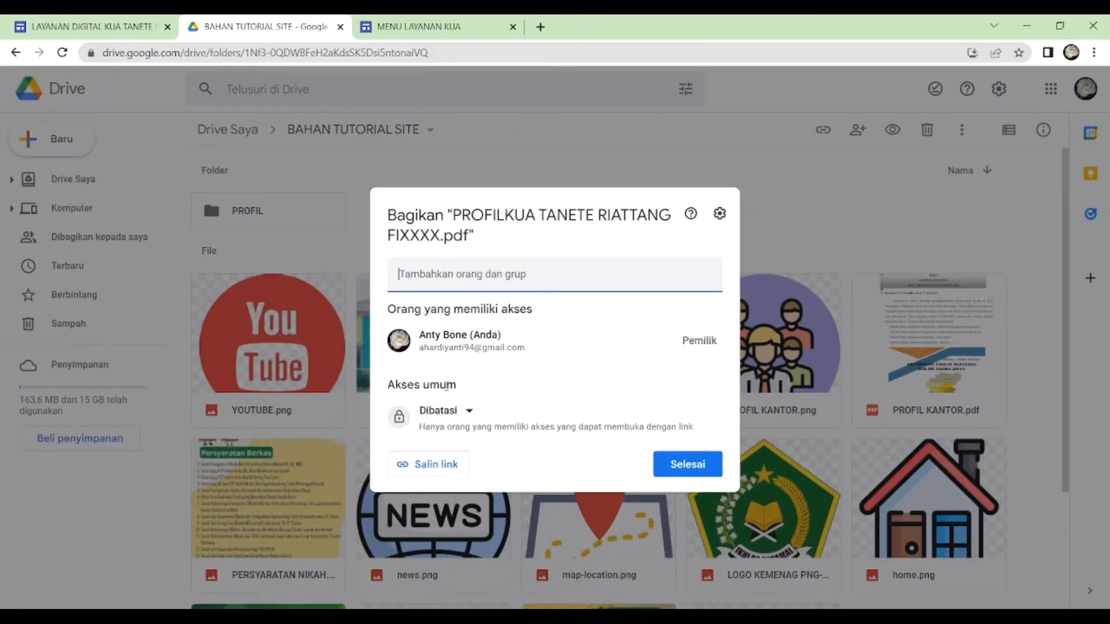
click(470, 411)
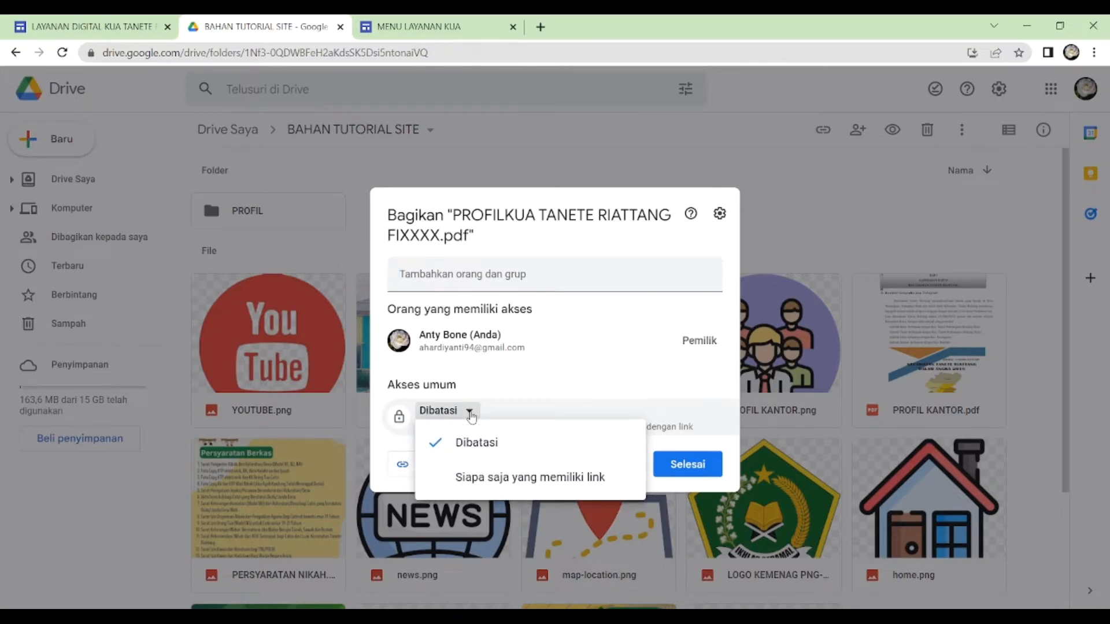
click(497, 479)
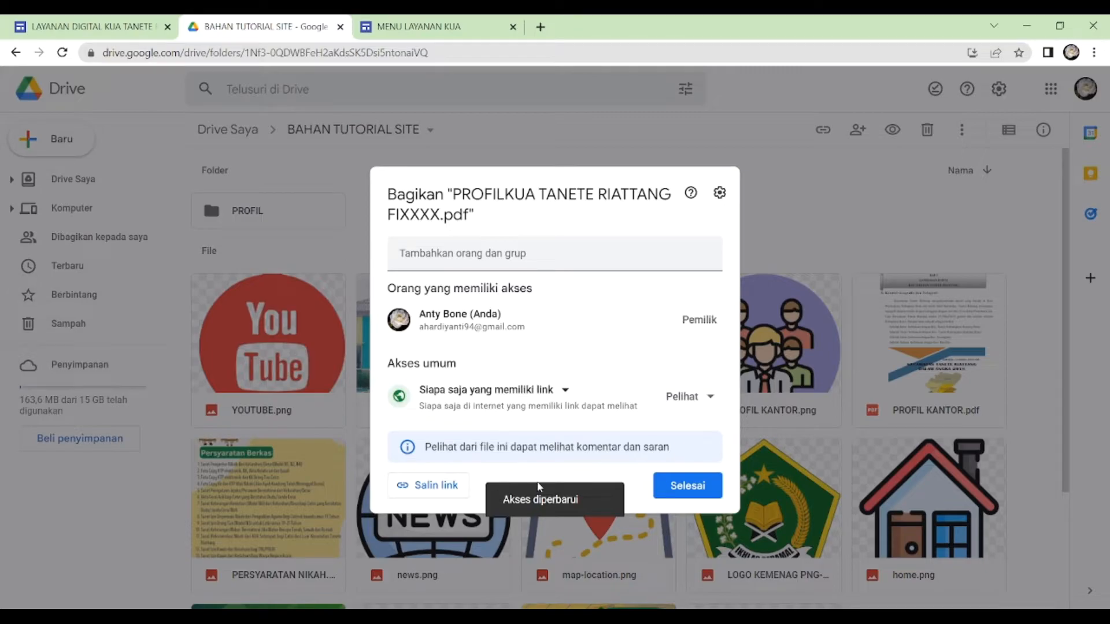
click(688, 487)
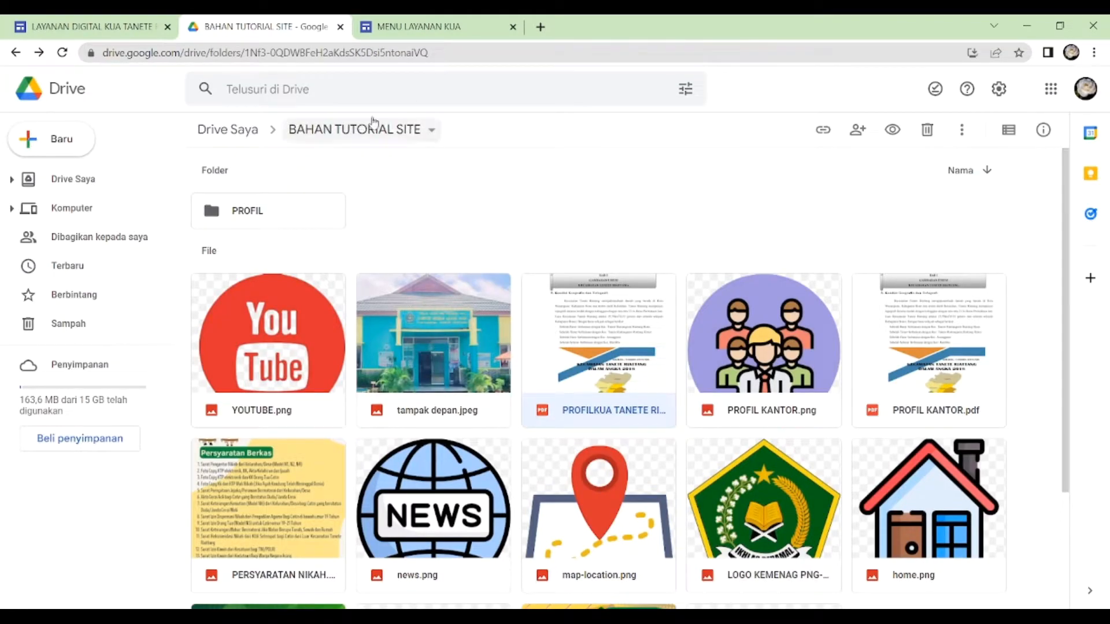
click(414, 27)
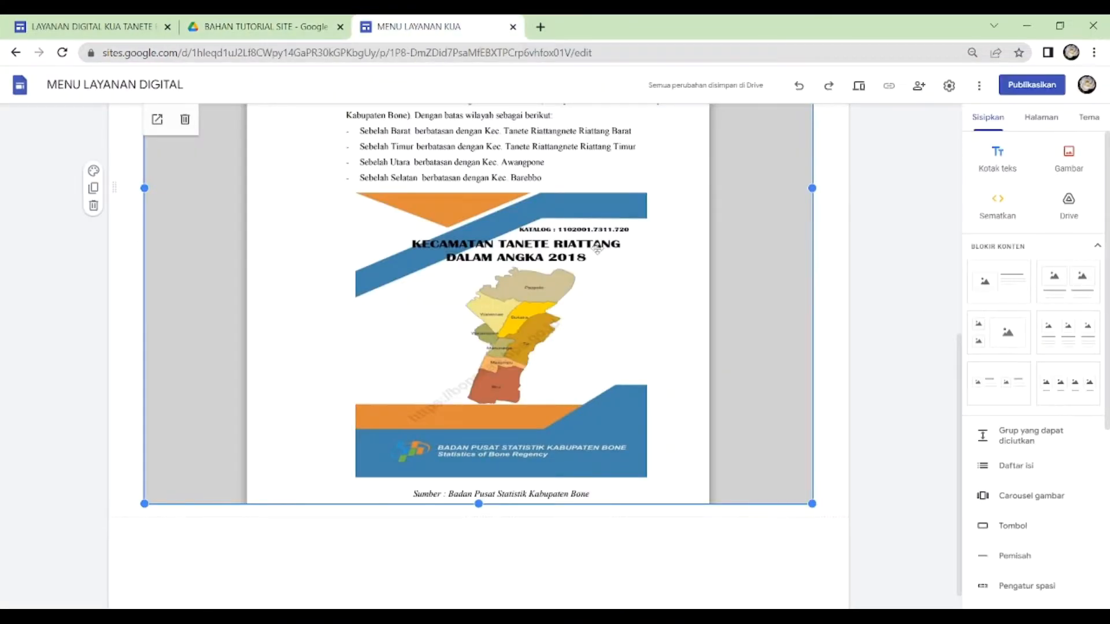
- Review the embedded PDF on the page, and examine the content layout of the published reference site's PROFIL KANTOR page
scroll(917, 240, up, 5)
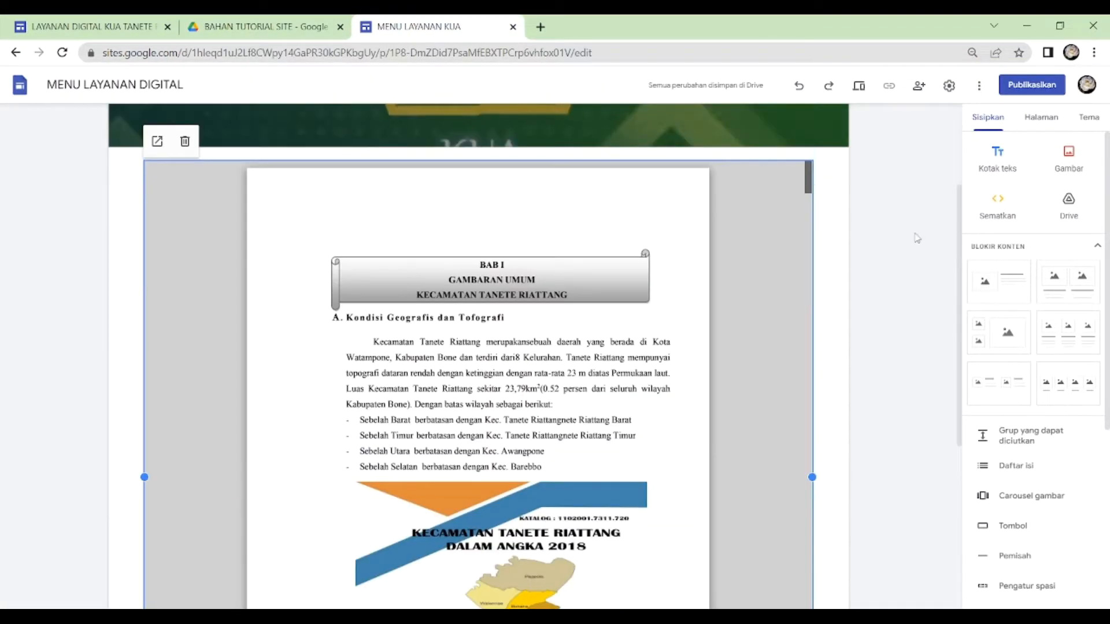
scroll(905, 231, down, 6)
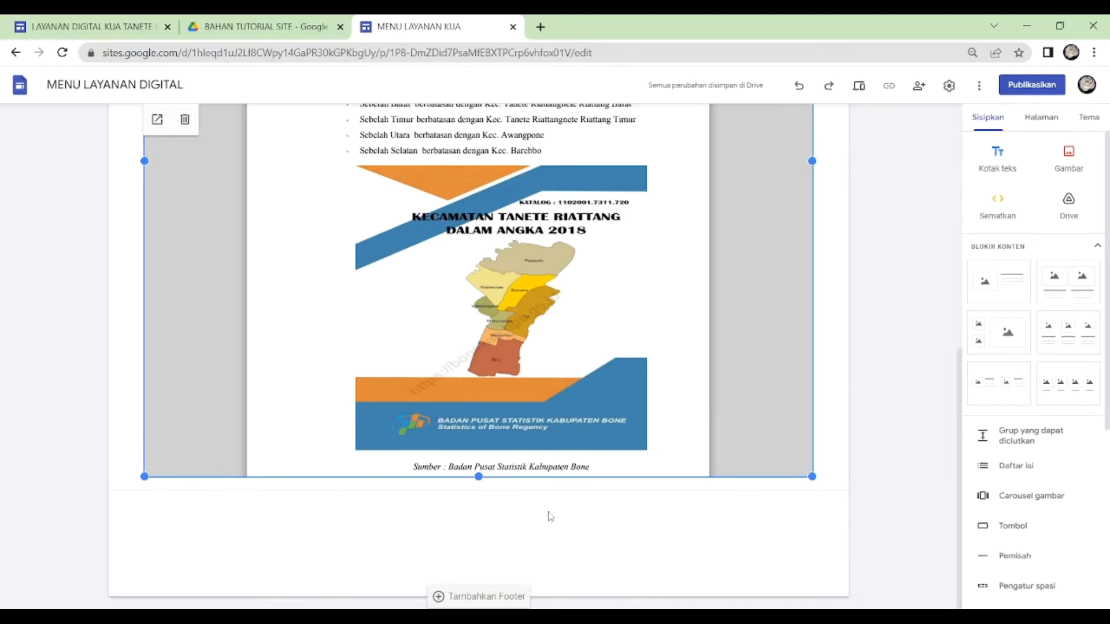
scroll(550, 516, up, 5)
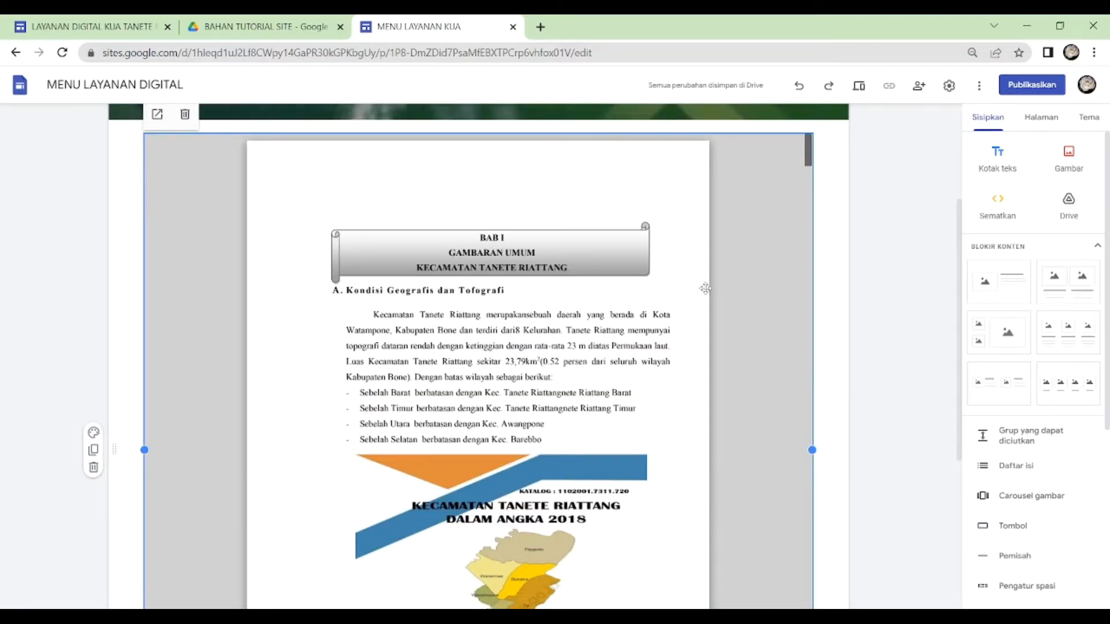
key(ctrl+1)
click(392, 460)
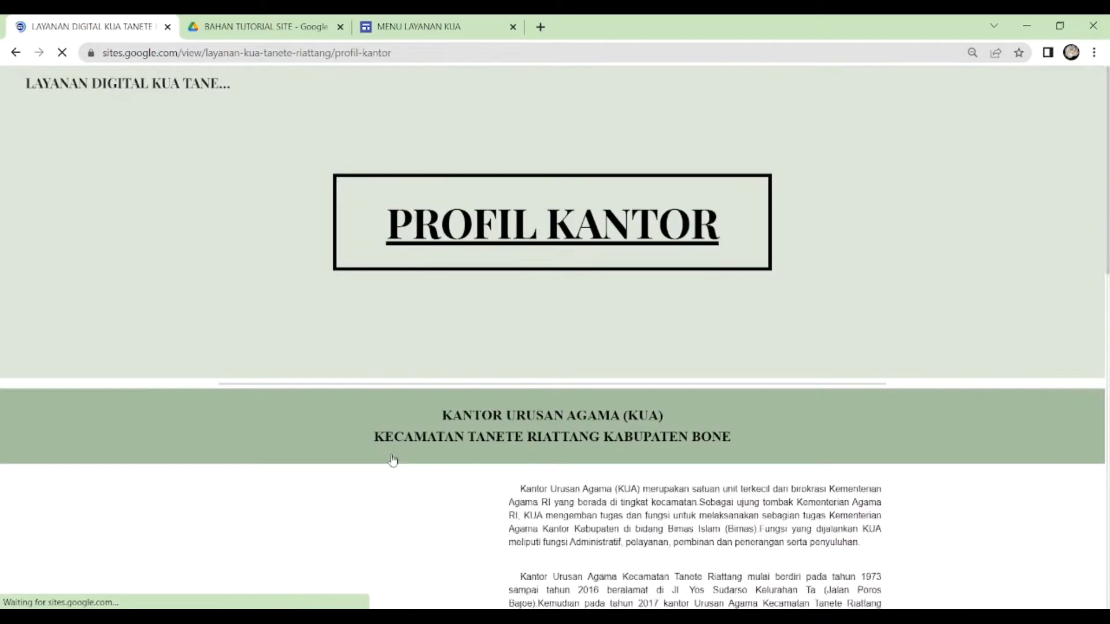
scroll(521, 460, down, 5)
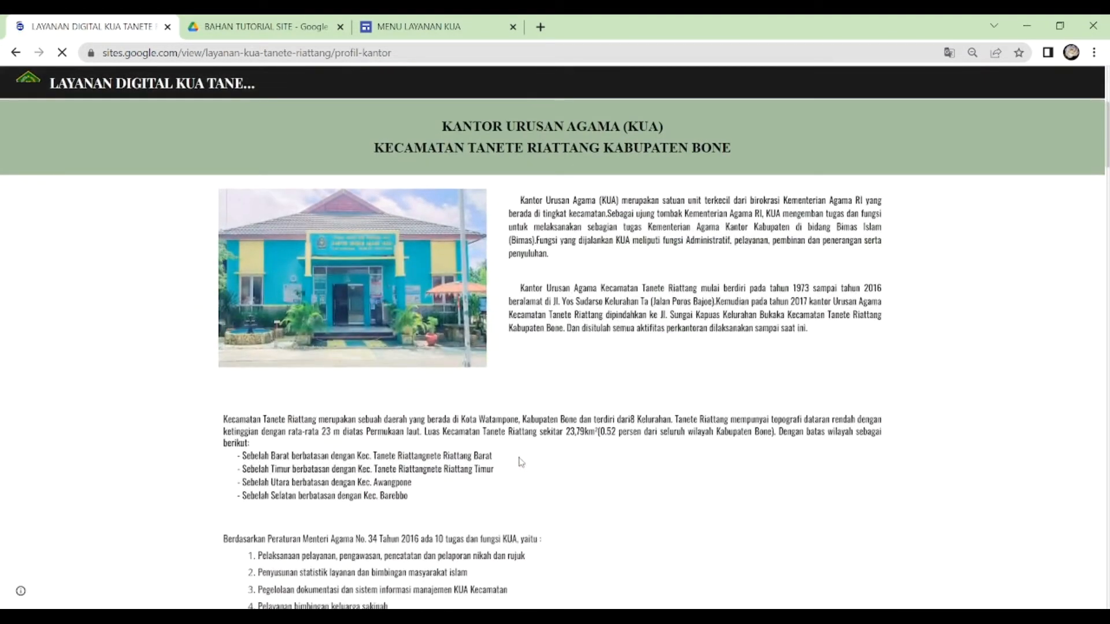
scroll(520, 461, down, 1)
scroll(519, 461, up, 4)
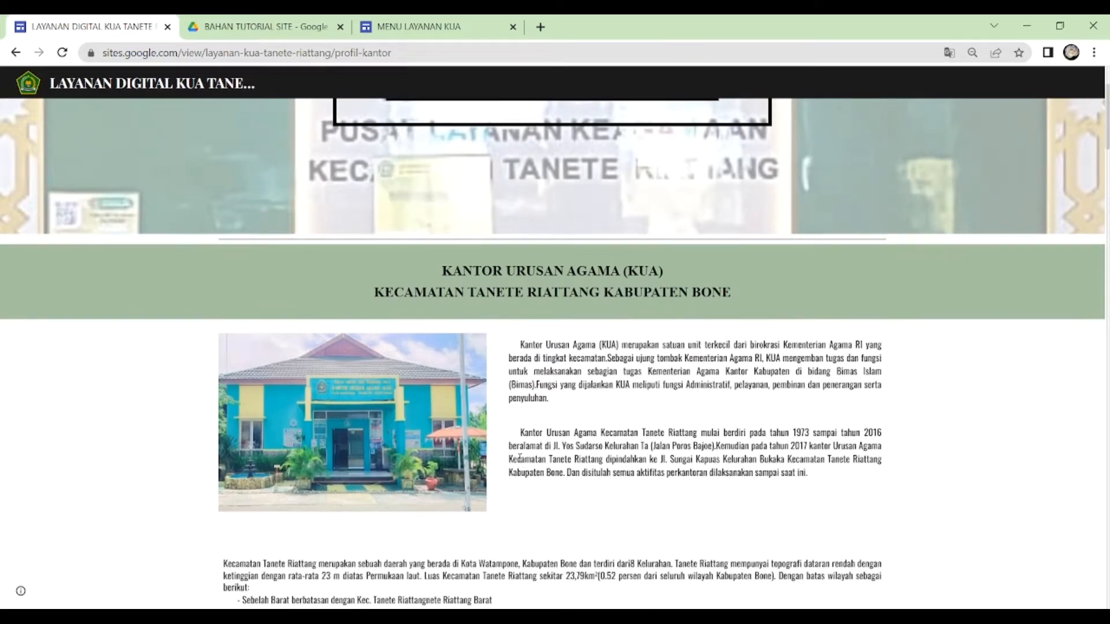
scroll(520, 462, down, 6)
scroll(520, 462, down, 12)
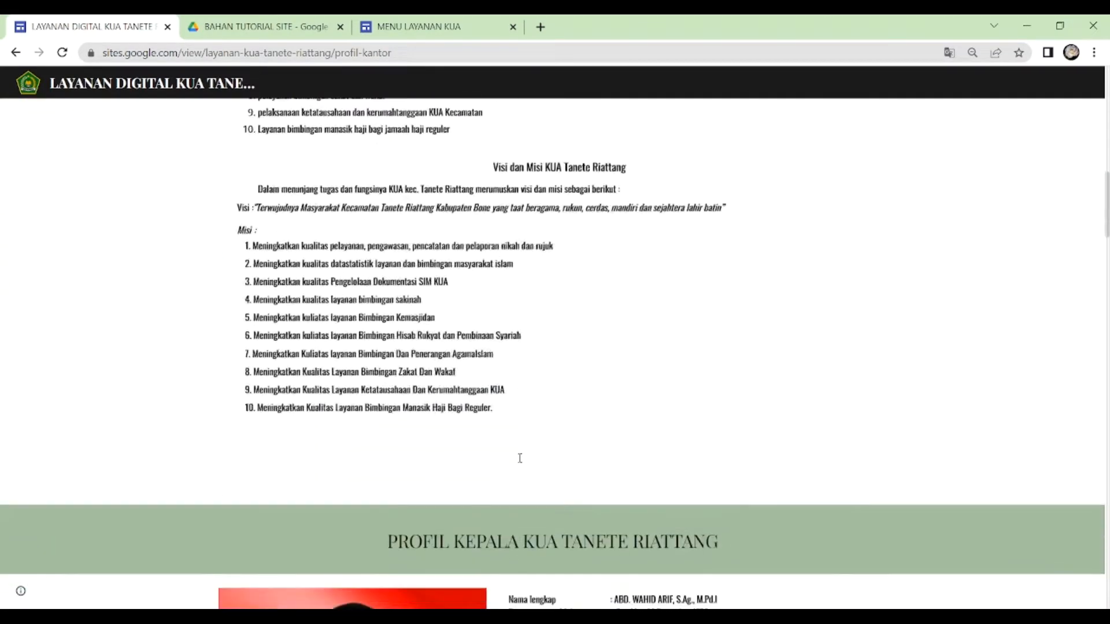
scroll(519, 459, down, 5)
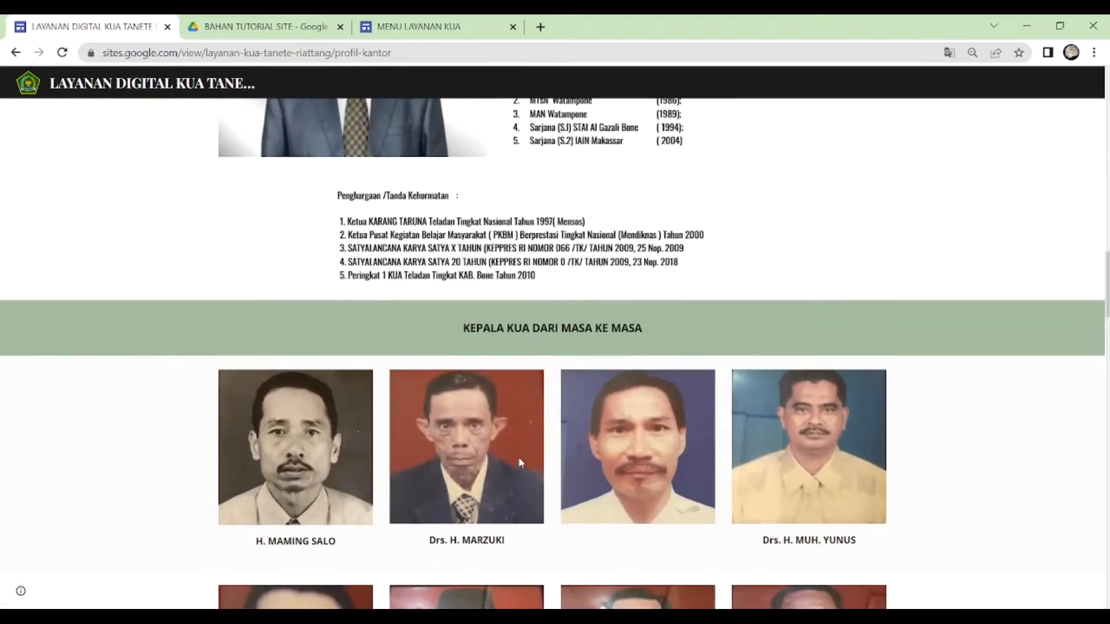
scroll(519, 457, up, 16)
scroll(520, 463, up, 10)
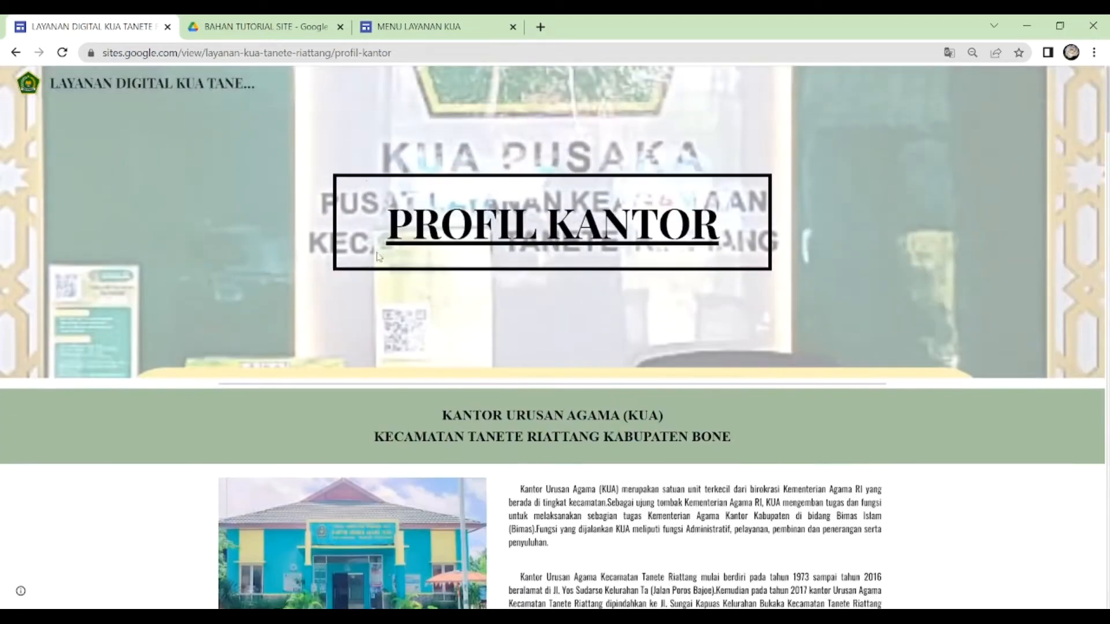
- Add an image-and-text content block below the embedded PDF and fill its image placeholder with tampak depan.jpeg from Drive
click(408, 29)
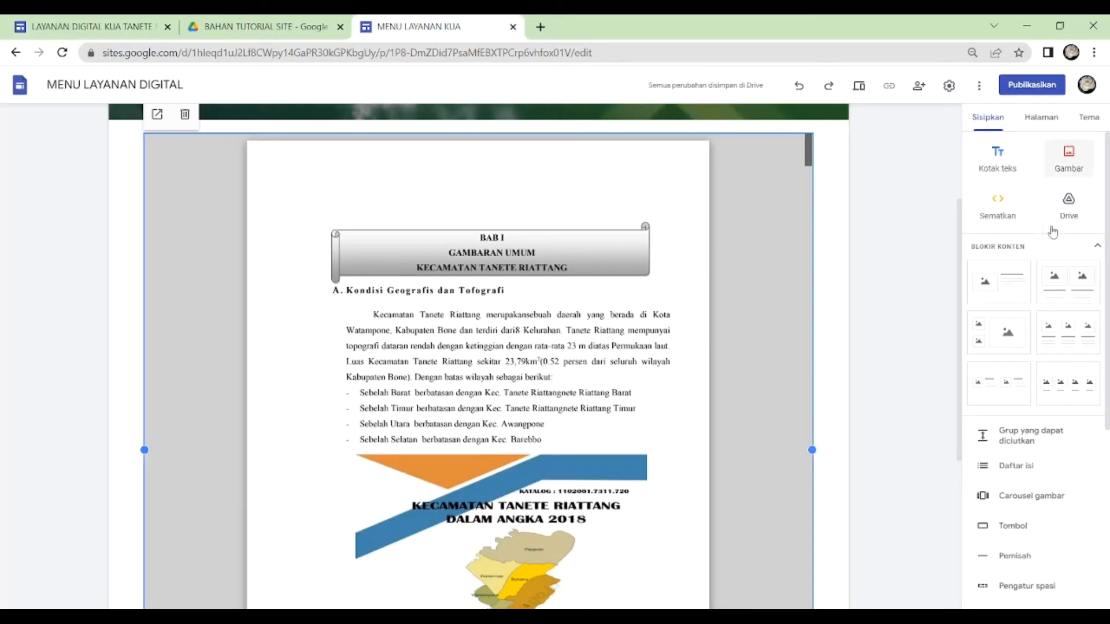
click(1010, 297)
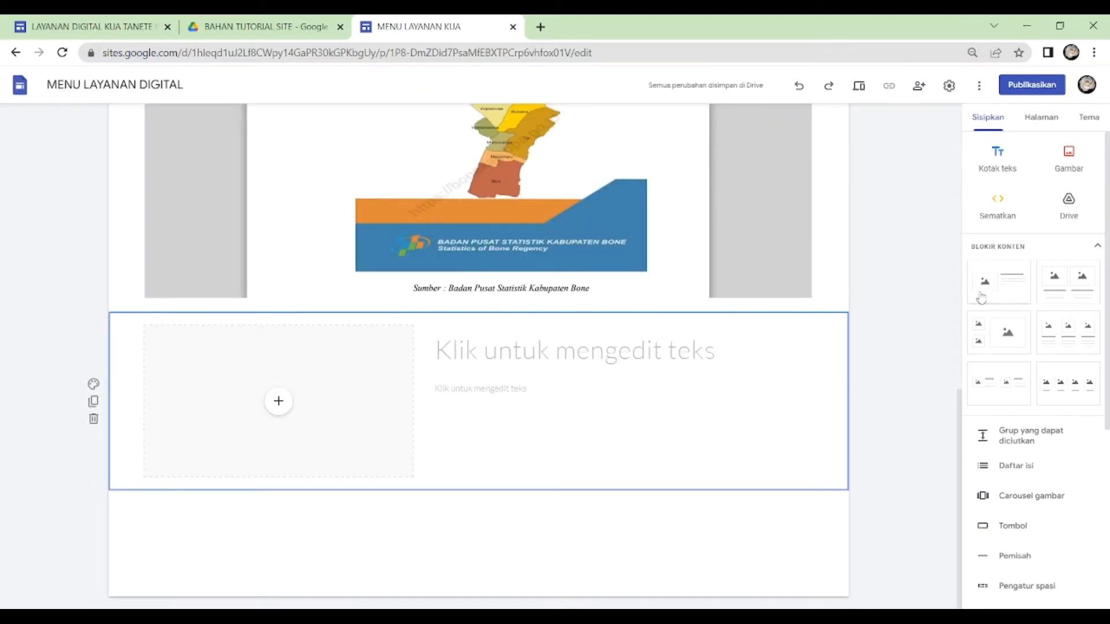
click(279, 403)
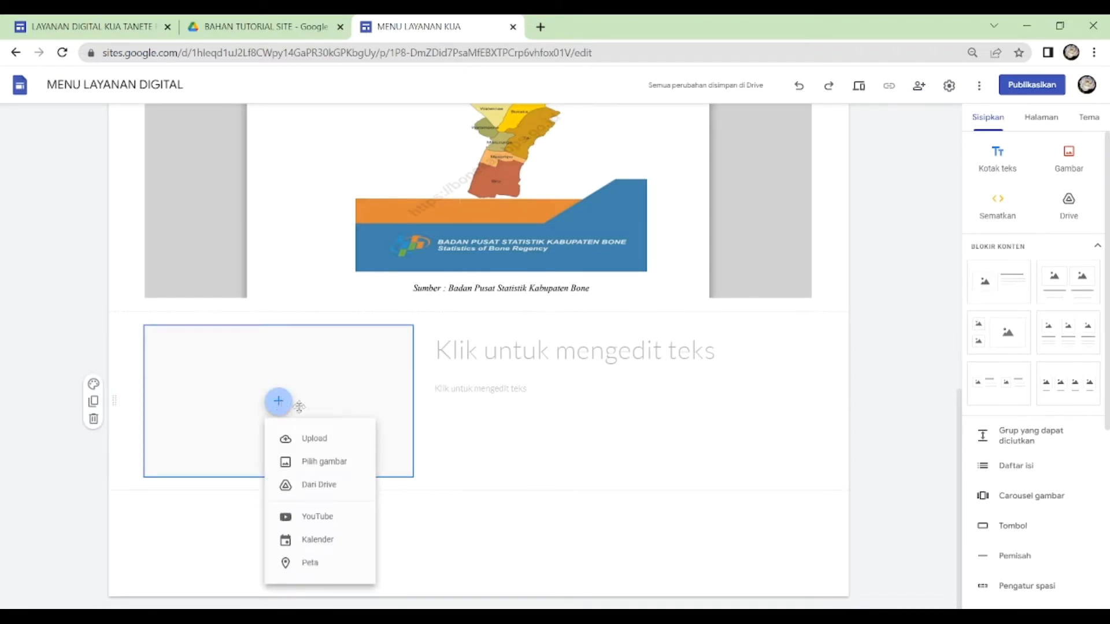
click(357, 461)
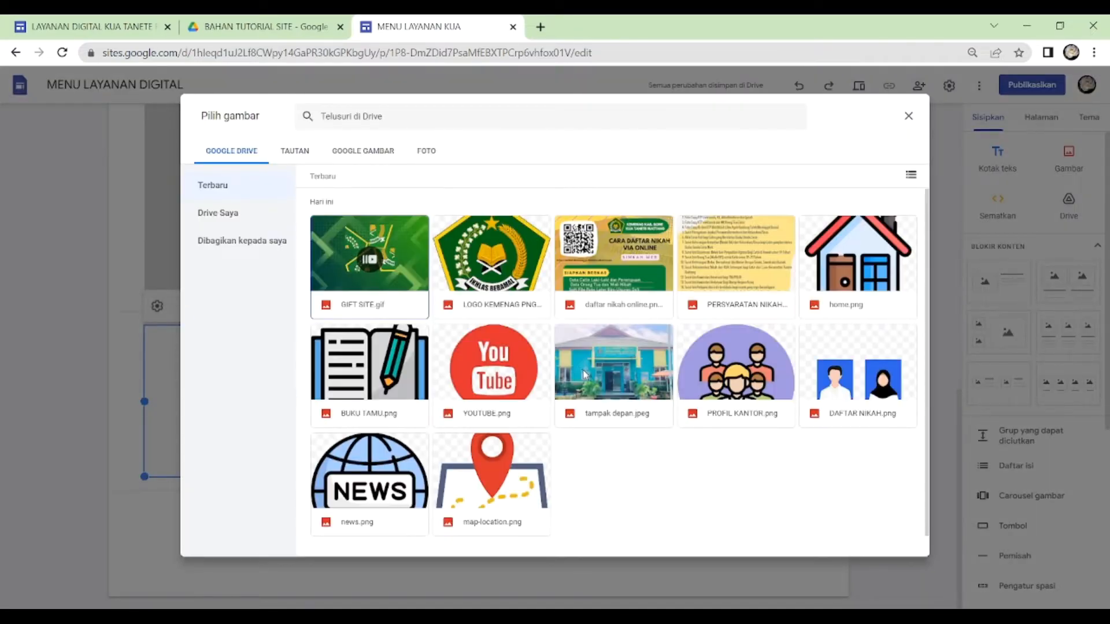
click(592, 363)
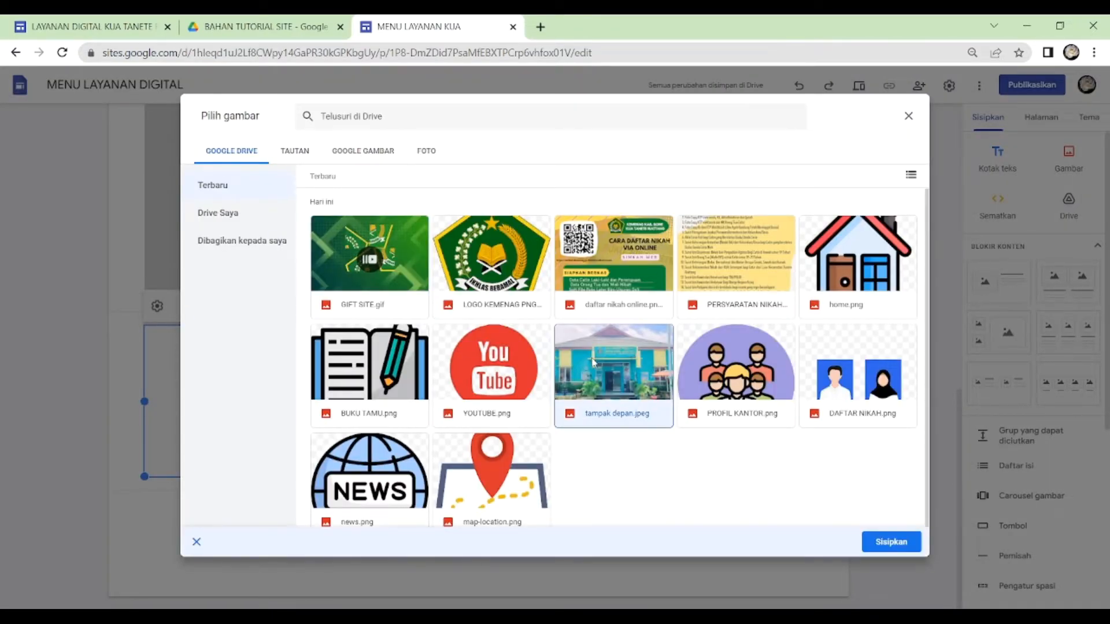
click(893, 552)
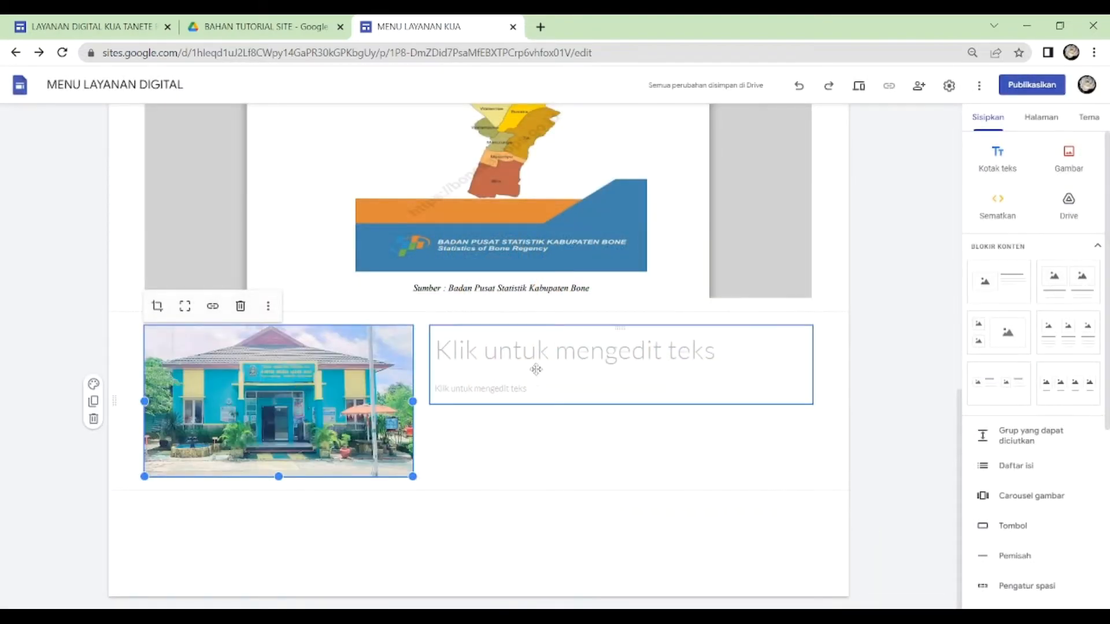
- Enter the heading KUA TANETE RIATTANG KABUPATEN BONE beside the office photo
click(525, 350)
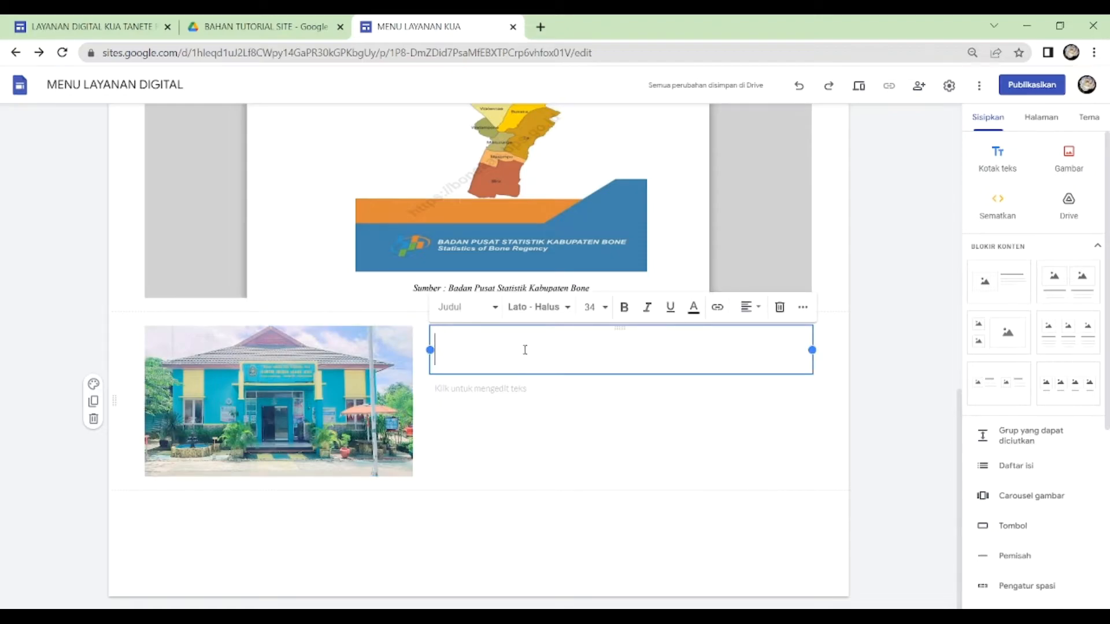
text(KUA TANETE RIATTANG)
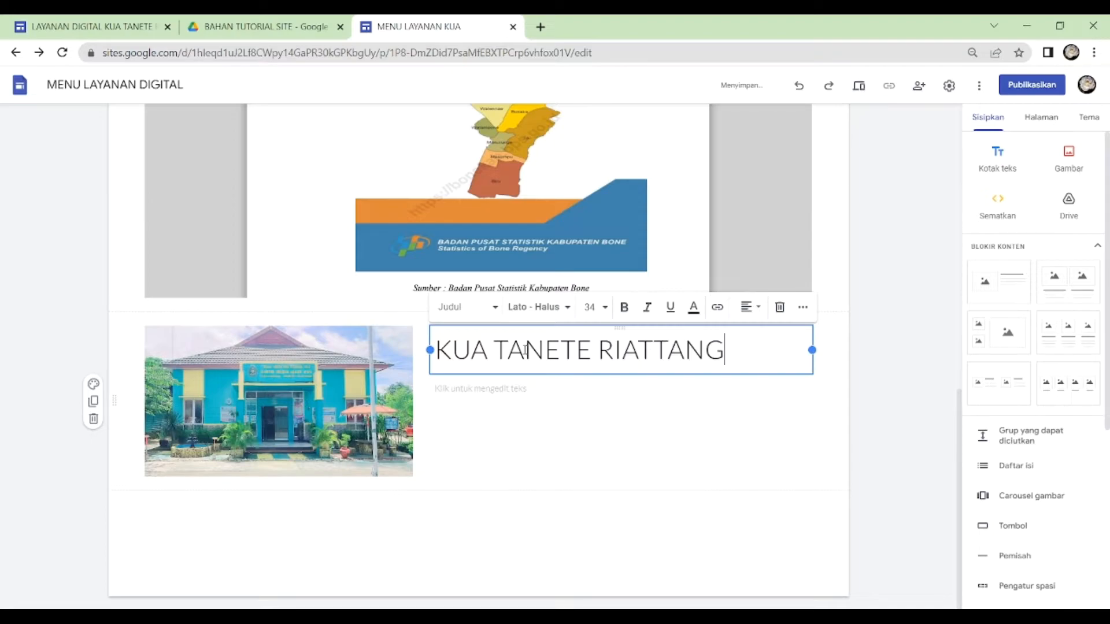
text( KABUPATEN)
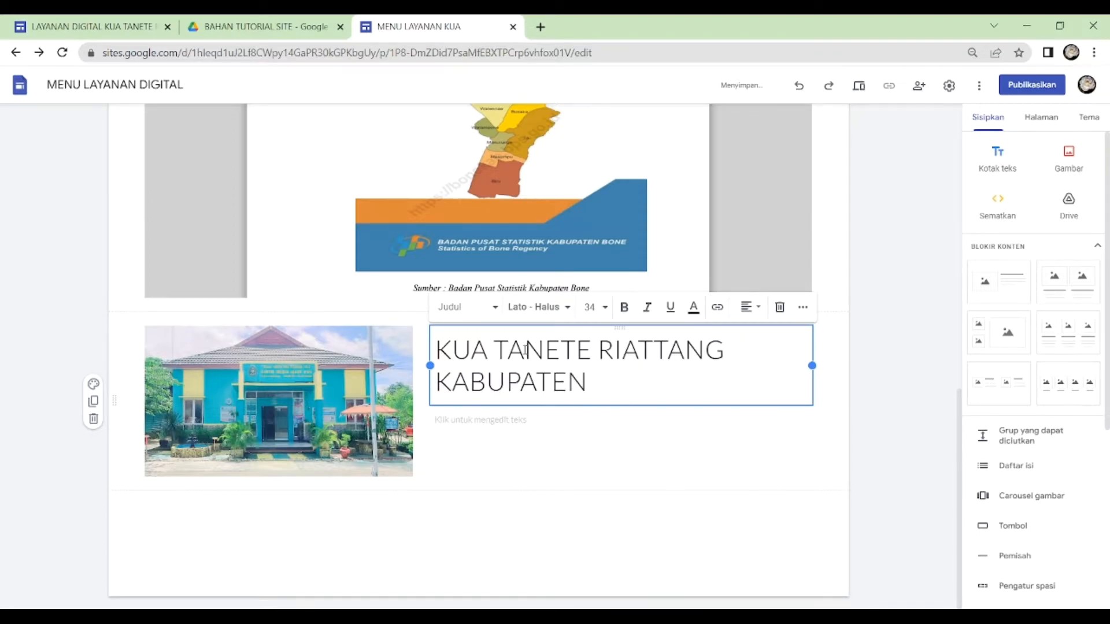
text( BONE)
- Center the heading beside the office photo, format it in Impact at size 18, and join its text into one line
key(ctrl+a)
key(ctrl+shift+e)
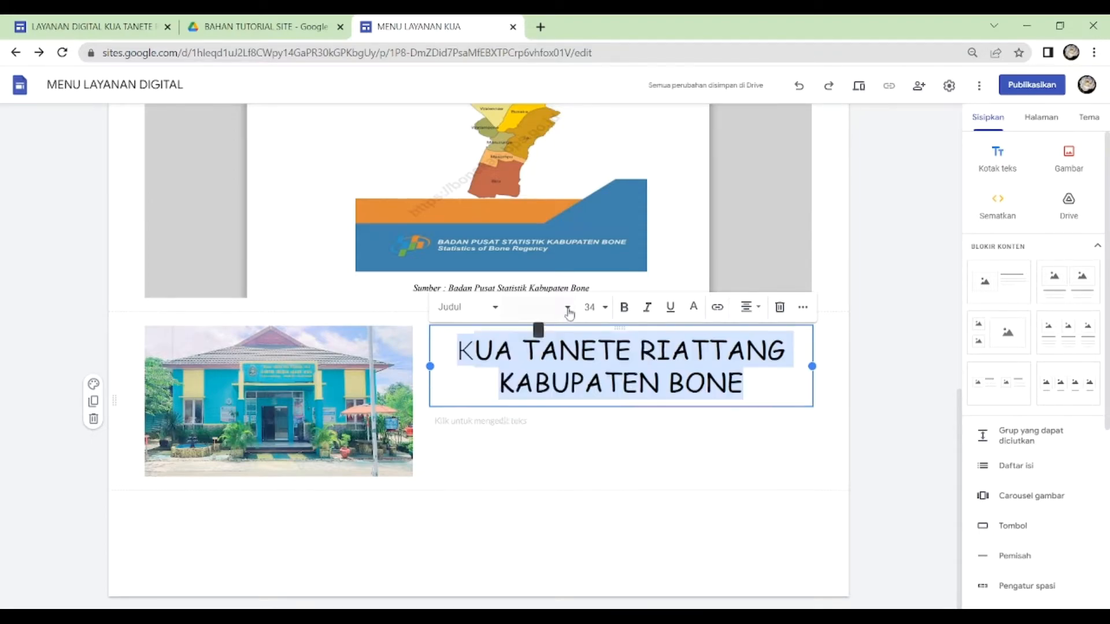
click(567, 307)
click(533, 547)
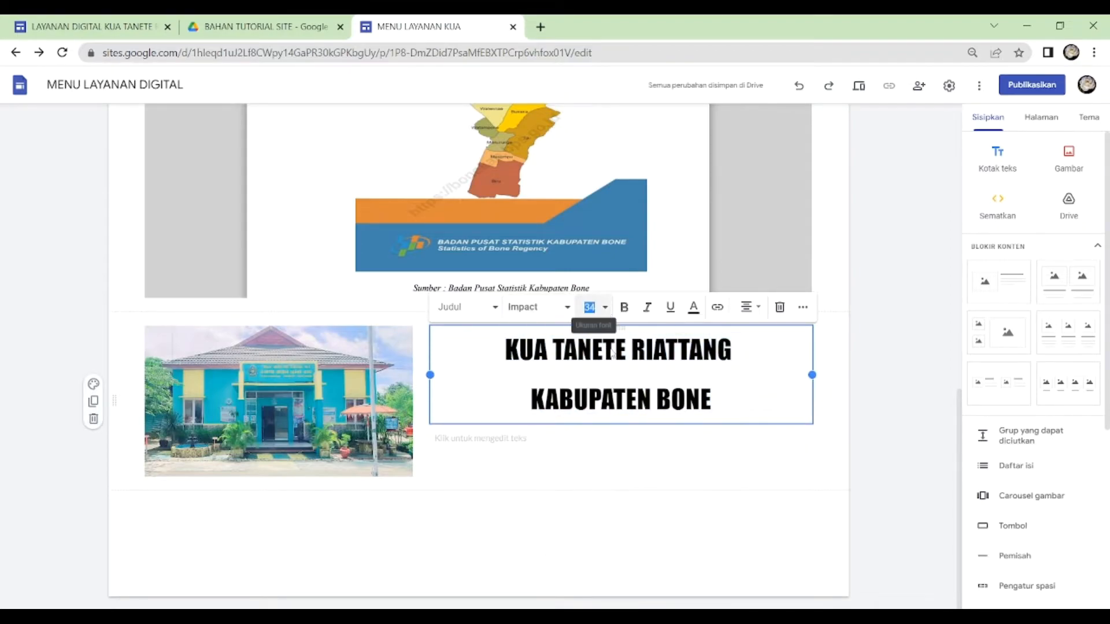
click(596, 307)
click(592, 516)
click(803, 307)
click(573, 372)
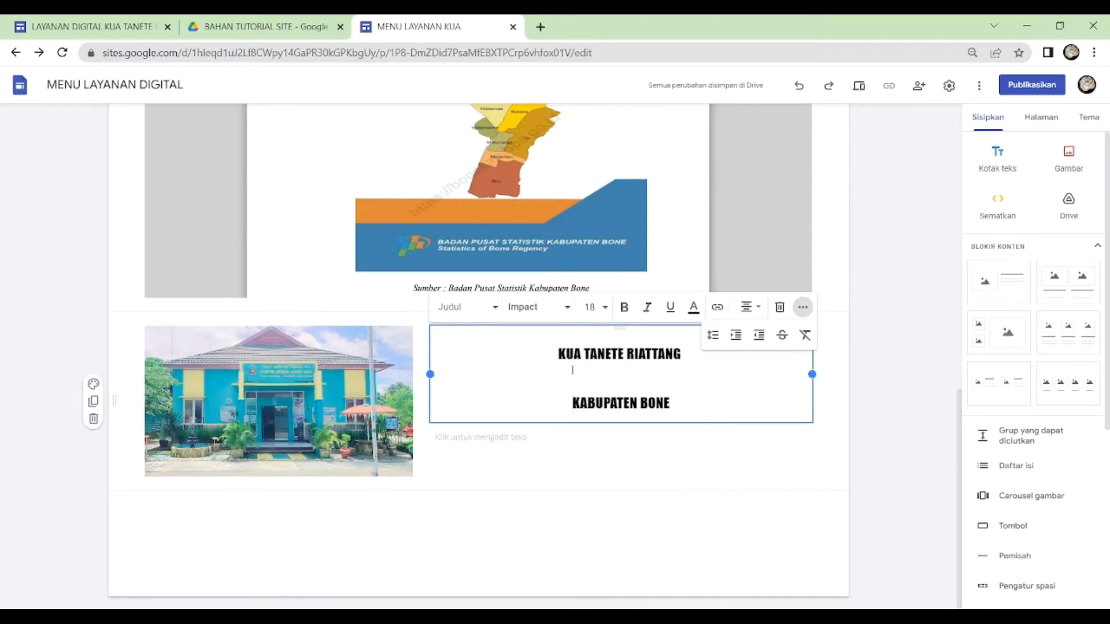
key(BackSpace)
- Copy the two introductory paragraphs beside the photo on the published PROFIL KANTOR page into the body text under the new heading
click(478, 389)
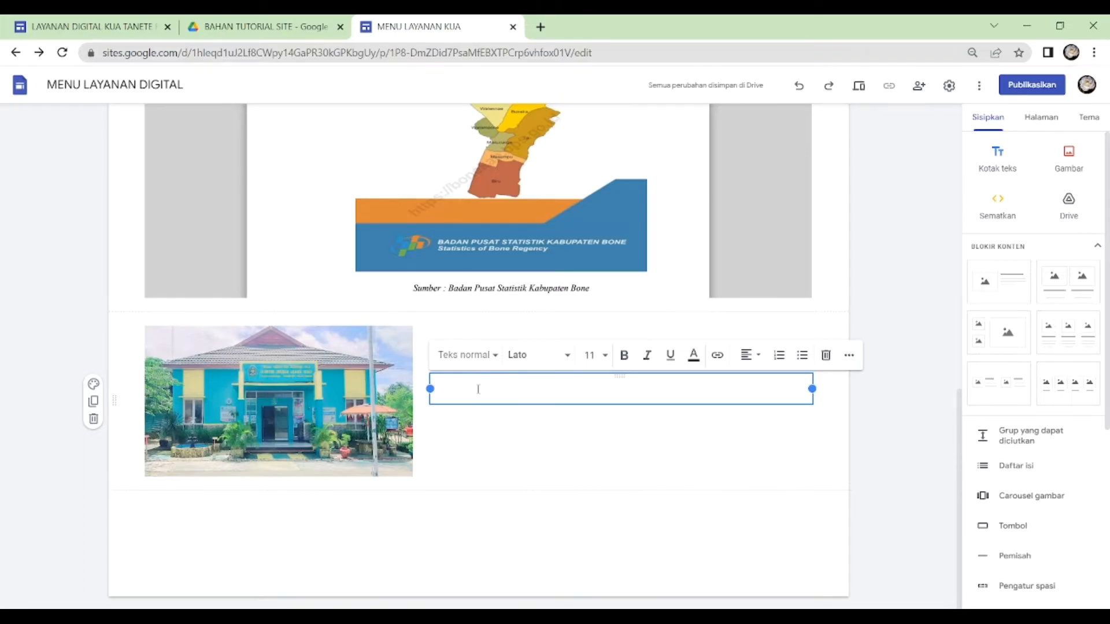
click(123, 26)
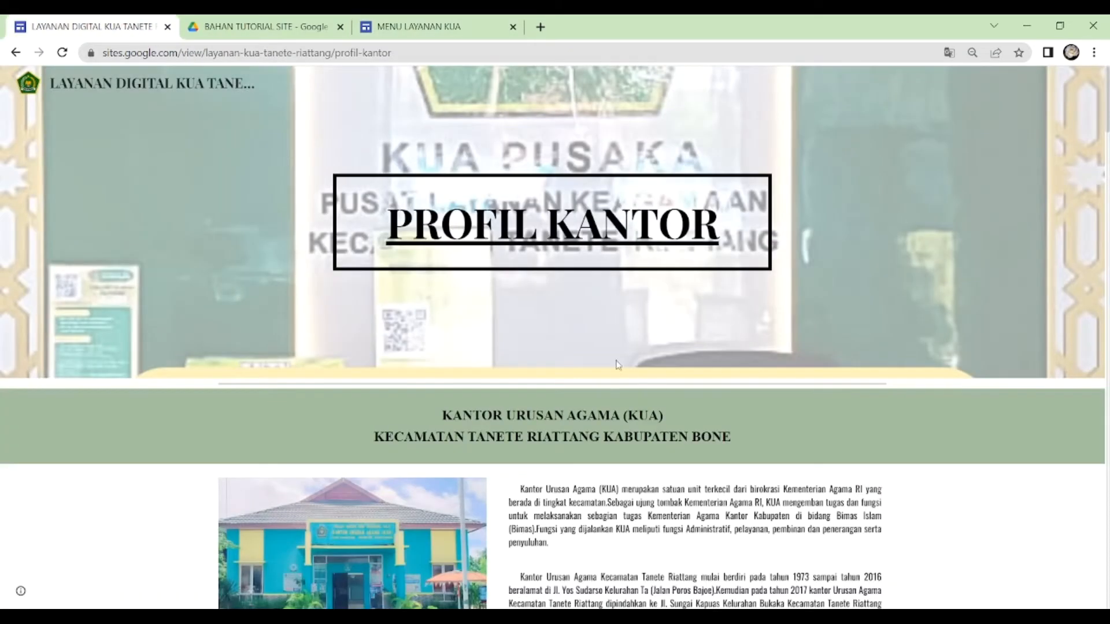
scroll(621, 367, down, 5)
scroll(607, 353, up, 2)
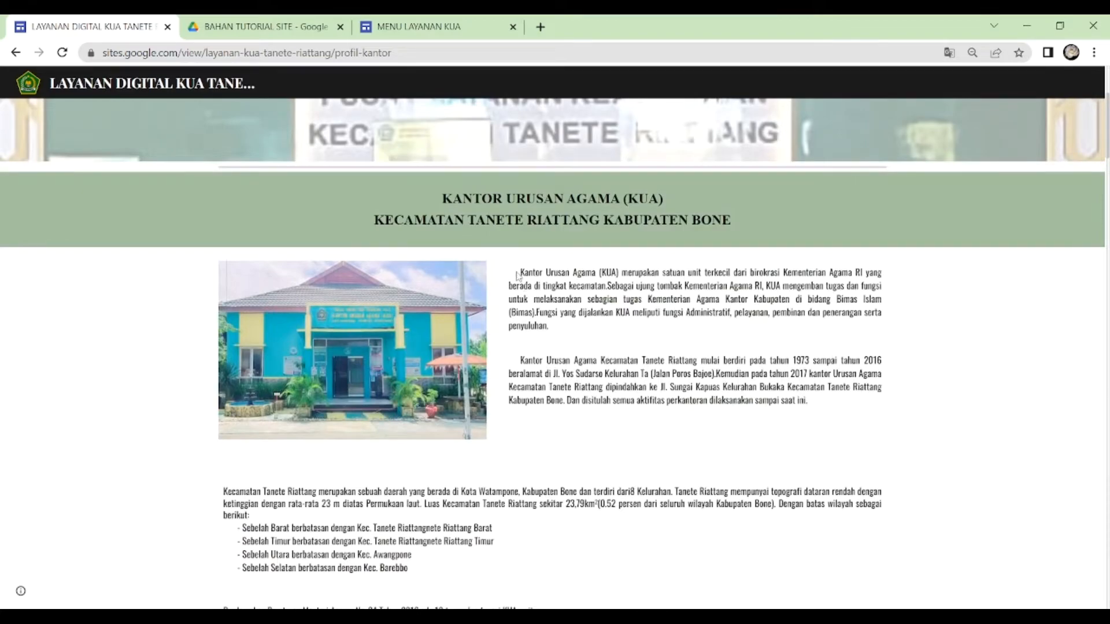
drag(522, 272, 858, 438)
key(ctrl+c)
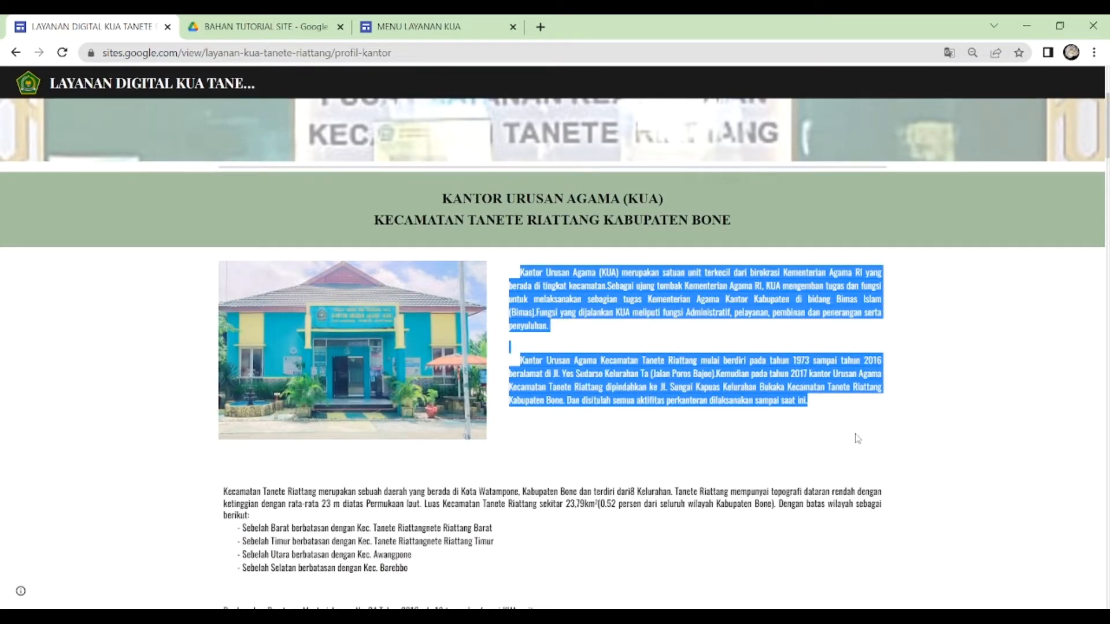
click(417, 26)
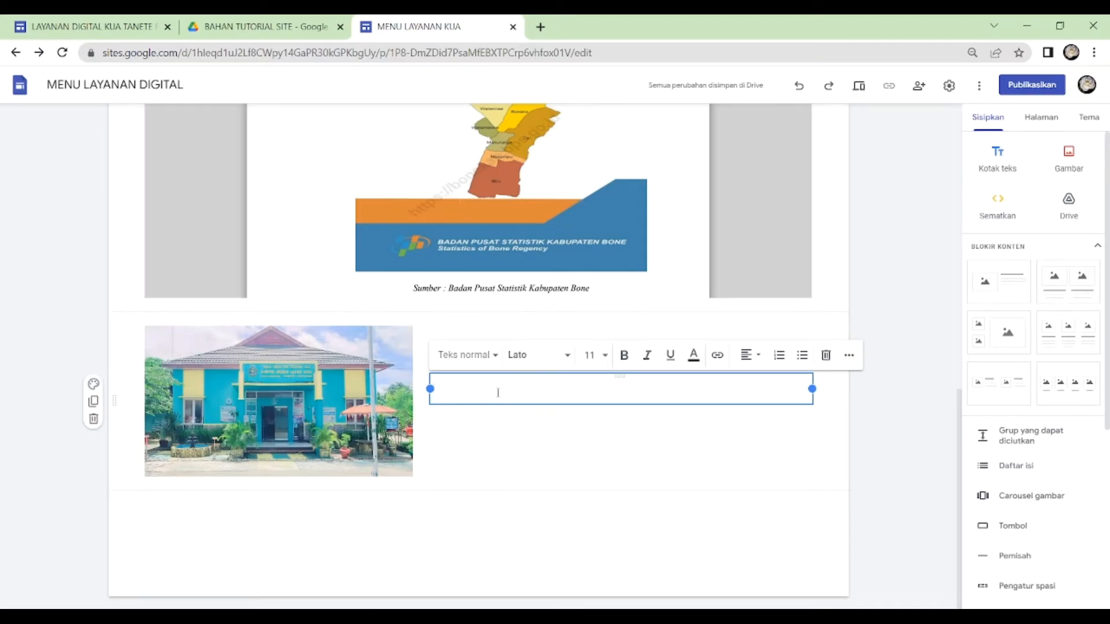
key(ctrl+v)
scroll(541, 451, down, 2)
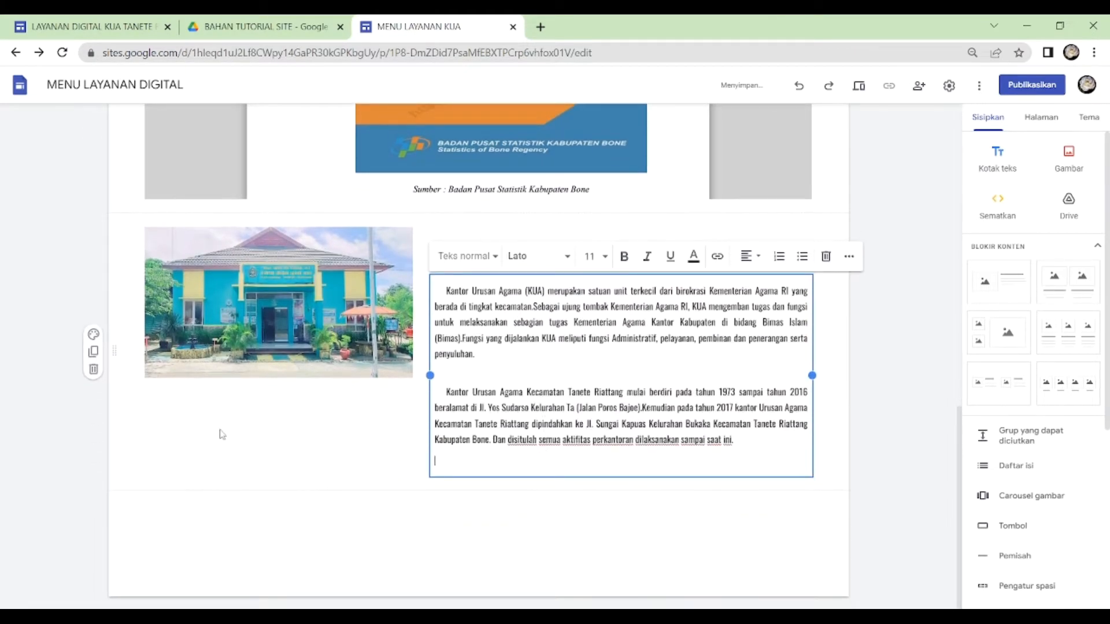
- Set the background of the section holding the office photo and introductory text to Gaya 2
click(95, 334)
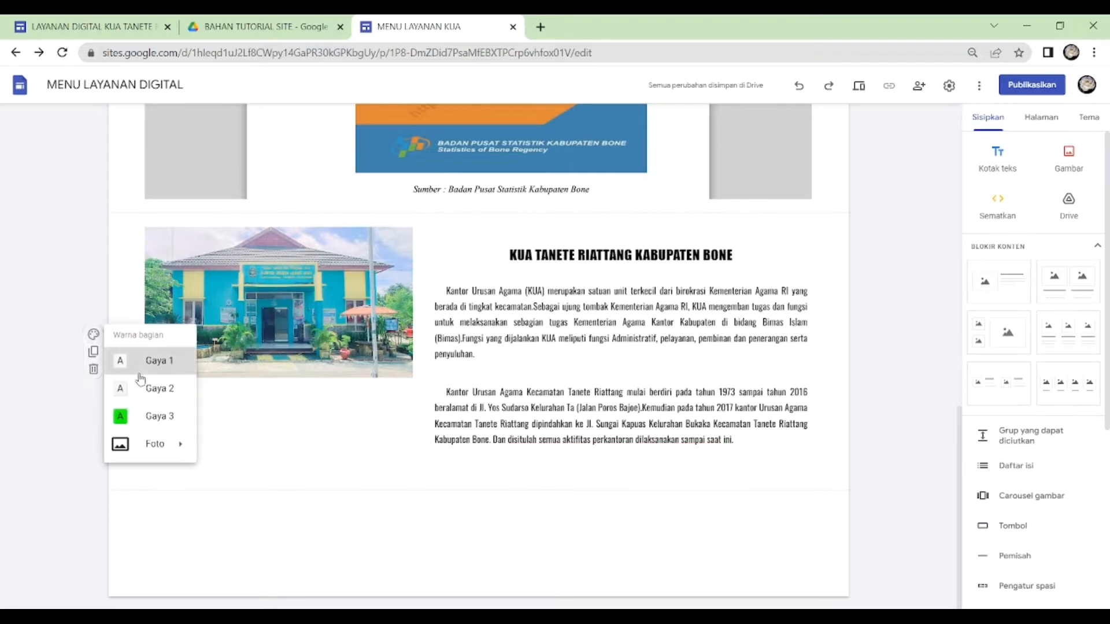
click(139, 421)
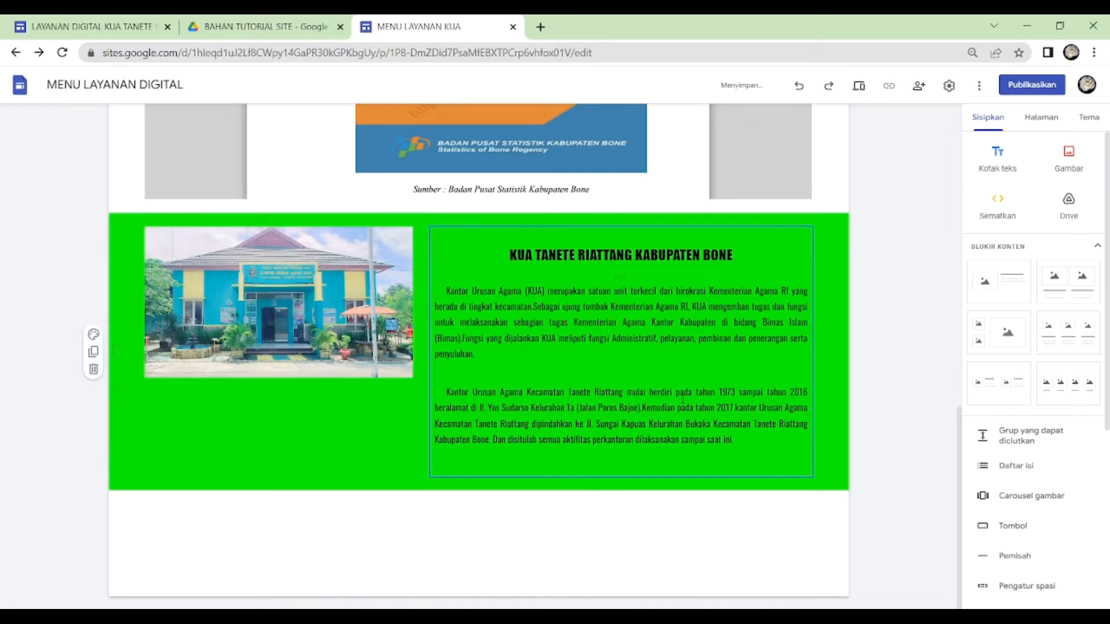
click(96, 336)
click(134, 384)
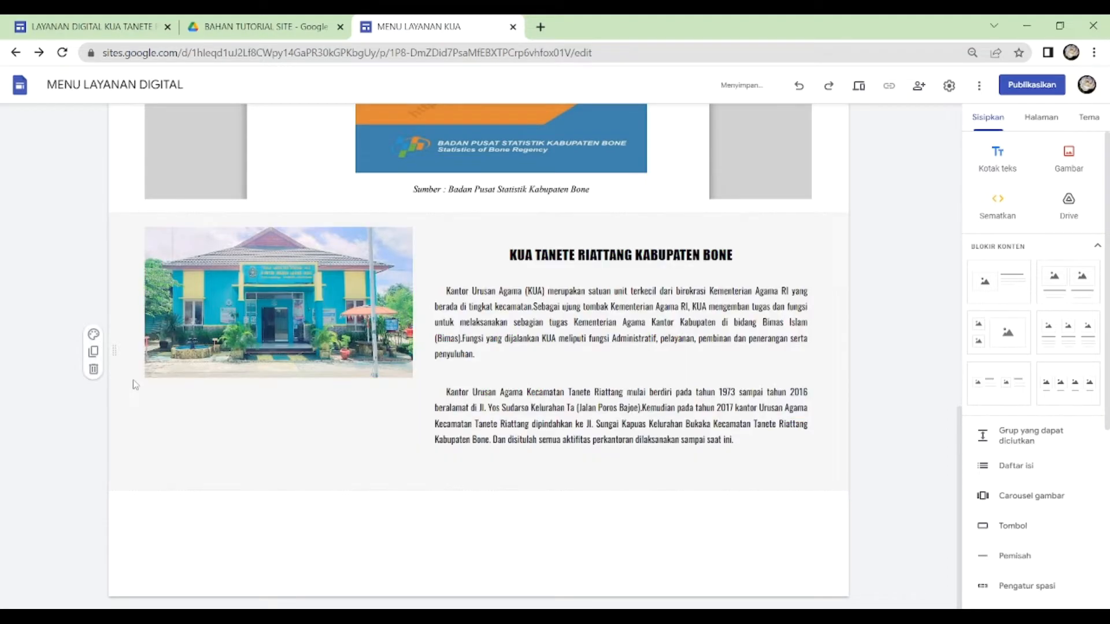
- Switch to the BUKU TAMU page and insert the BUKU TAMU form from Drive below its header
scroll(567, 217, up, 5)
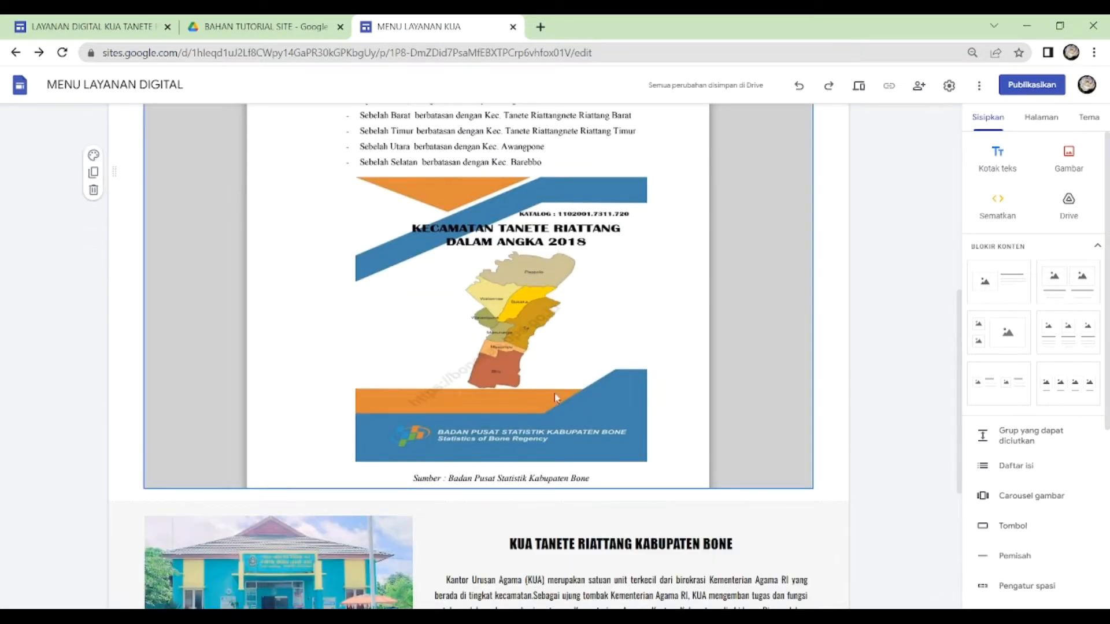
drag(555, 398, 384, 496)
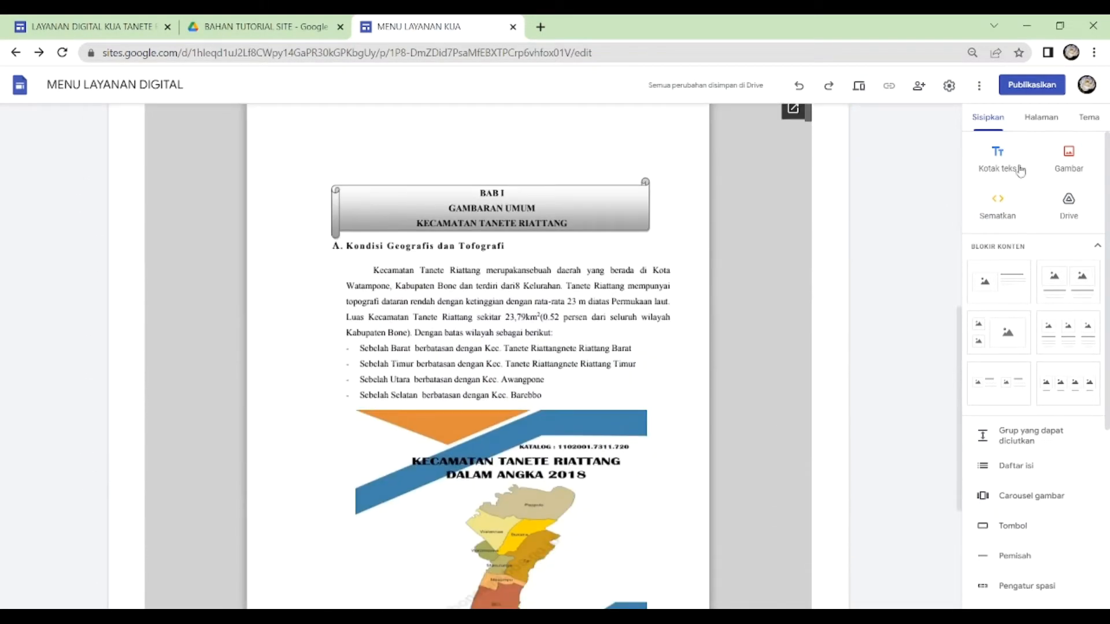
click(1041, 117)
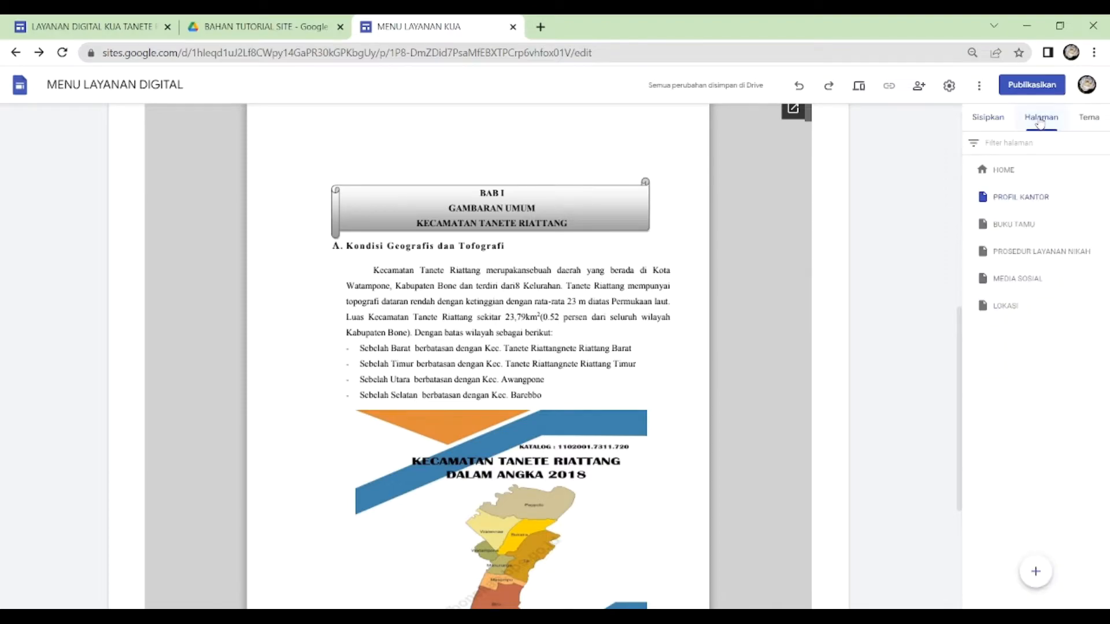
click(1025, 229)
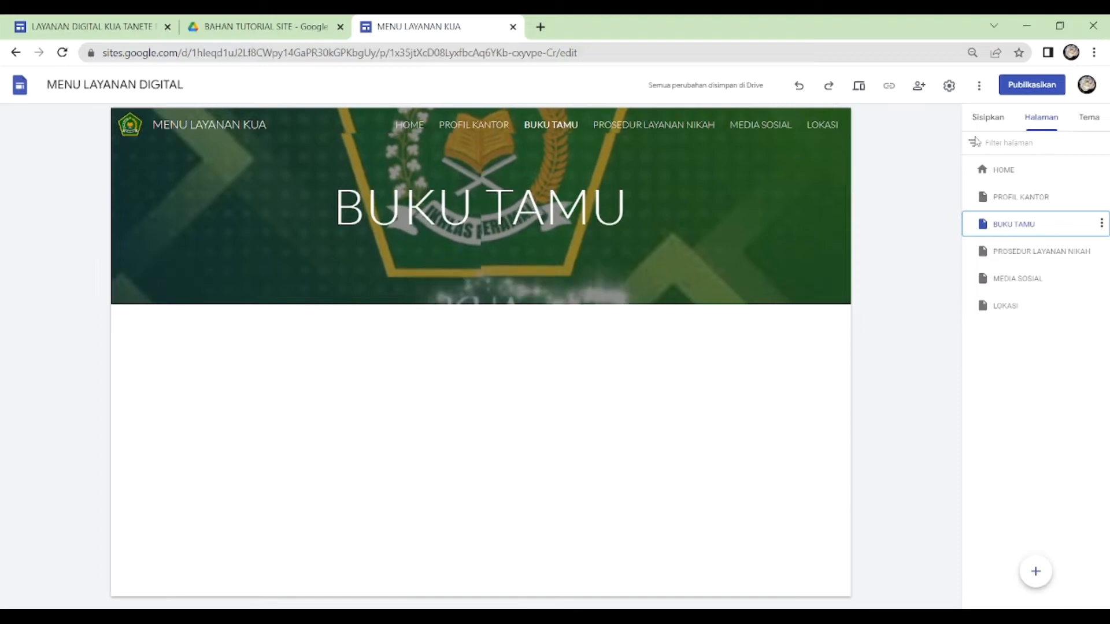
click(988, 126)
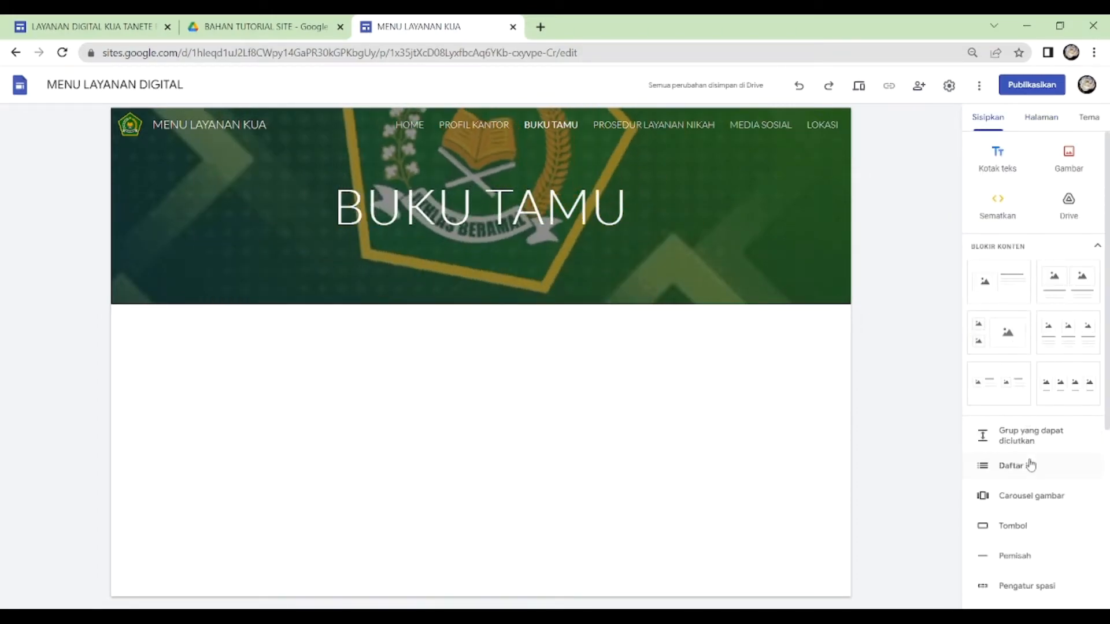
scroll(1031, 465, down, 5)
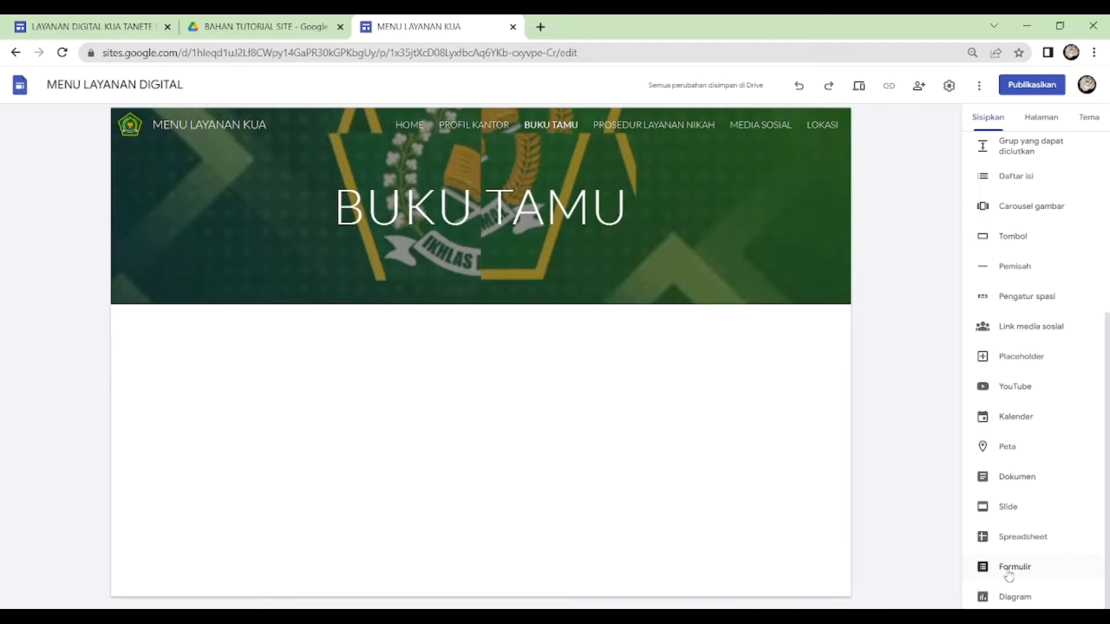
click(1009, 572)
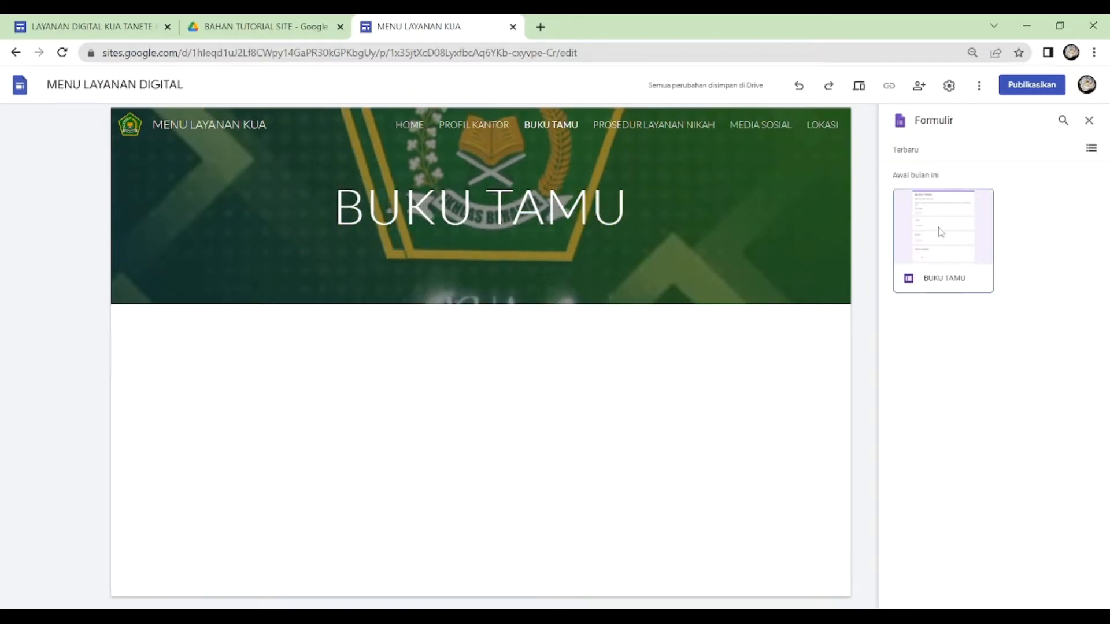
click(941, 232)
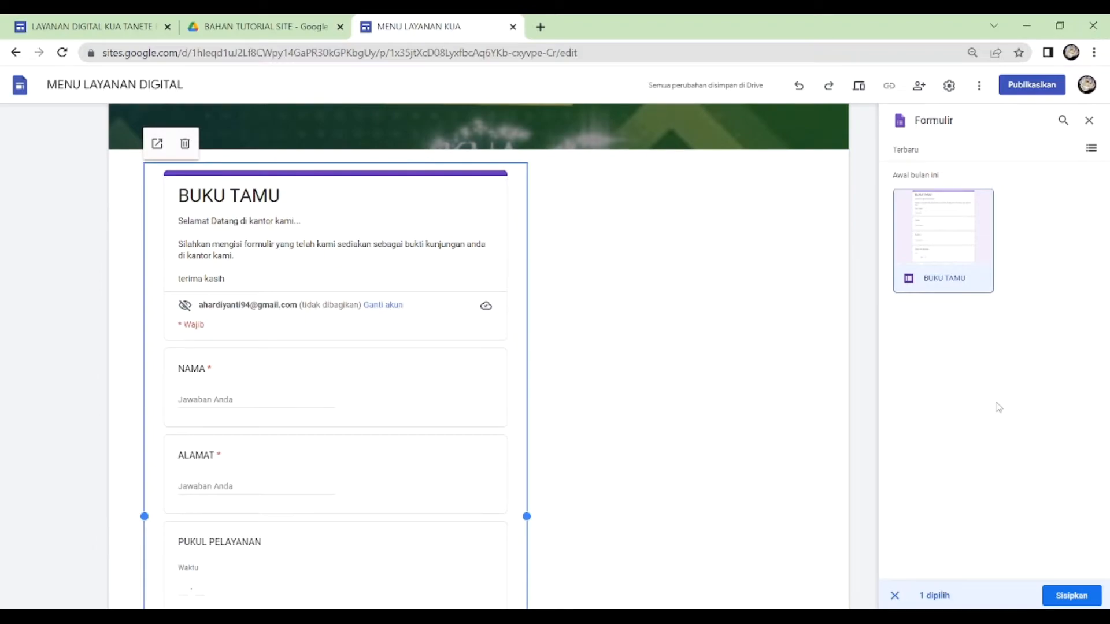
click(1090, 121)
- Widen the embedded BUKU TAMU form to the full content width and check its questions down to the end
scroll(365, 436, down, 3)
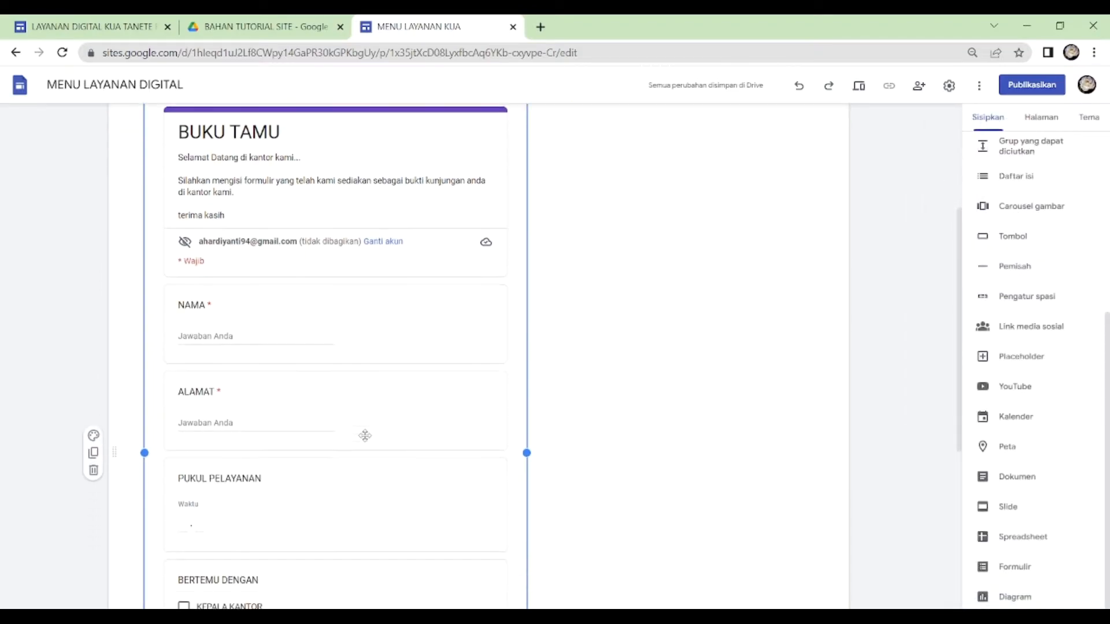
scroll(365, 436, up, 3)
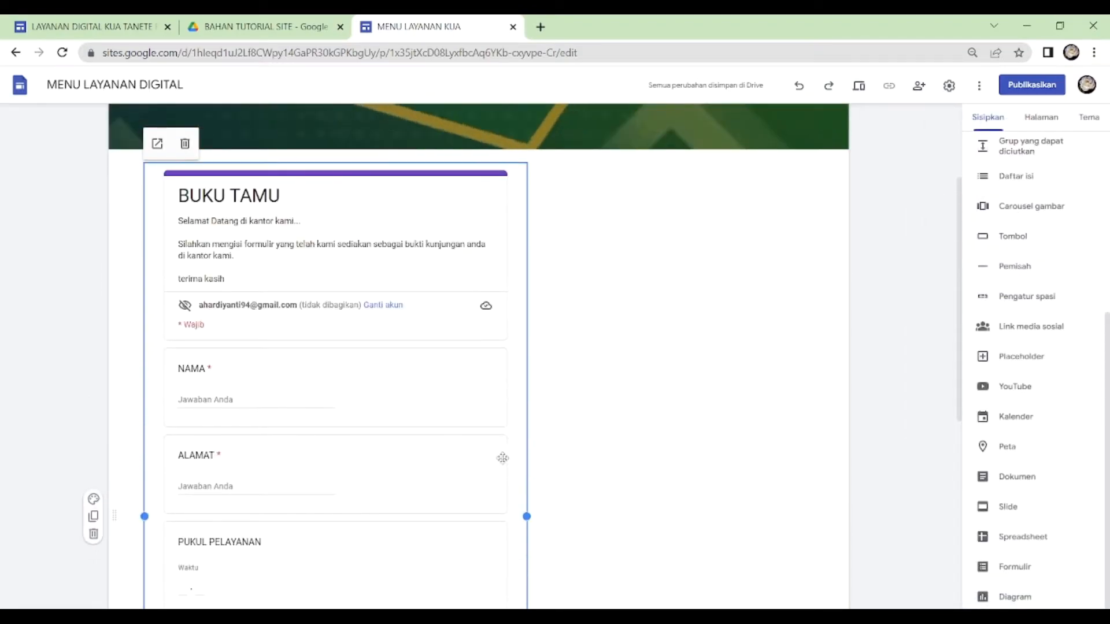
drag(527, 517, 812, 503)
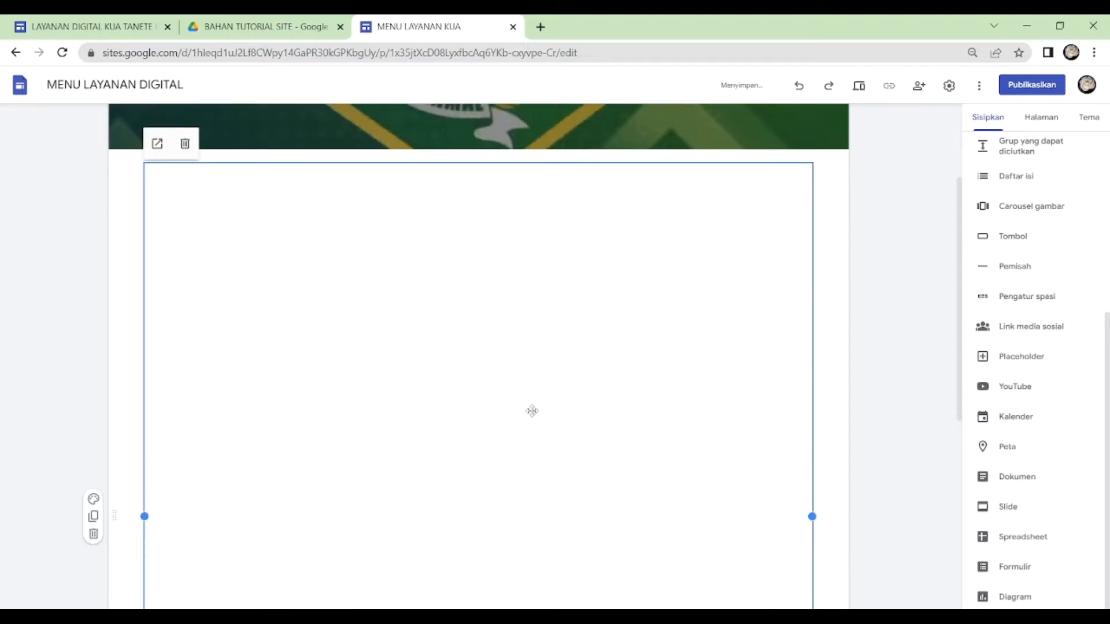
scroll(531, 411, down, 7)
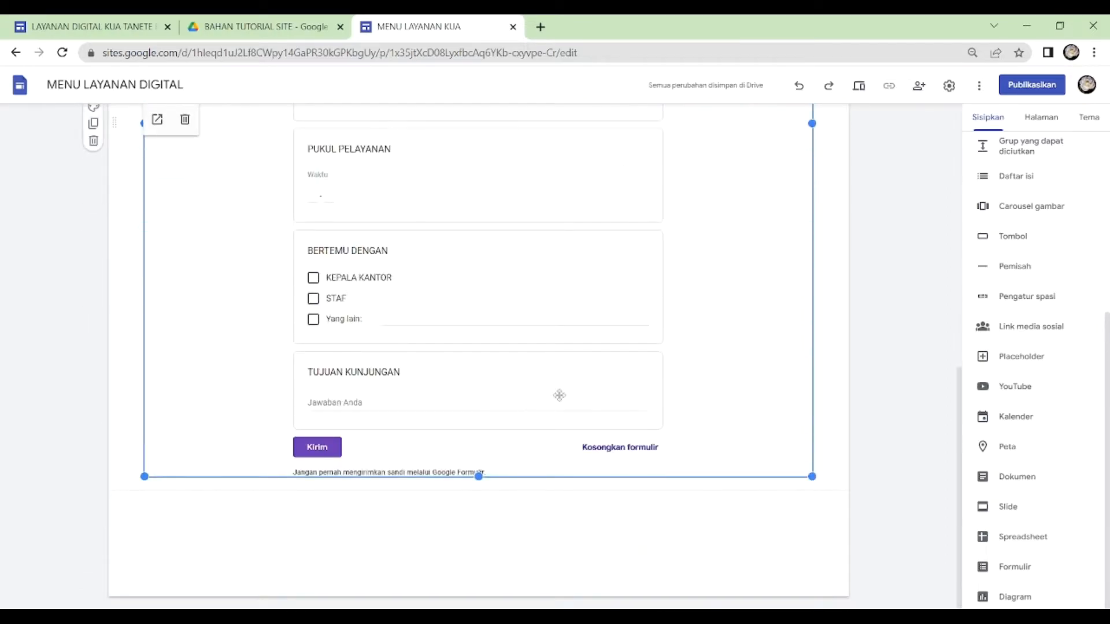
scroll(559, 395, up, 7)
scroll(559, 395, down, 7)
- Switch to the PROSEDUR LAYANAN NIKAH page and insert the PERSYARATAN NIKAH image from Google Drive
click(1041, 117)
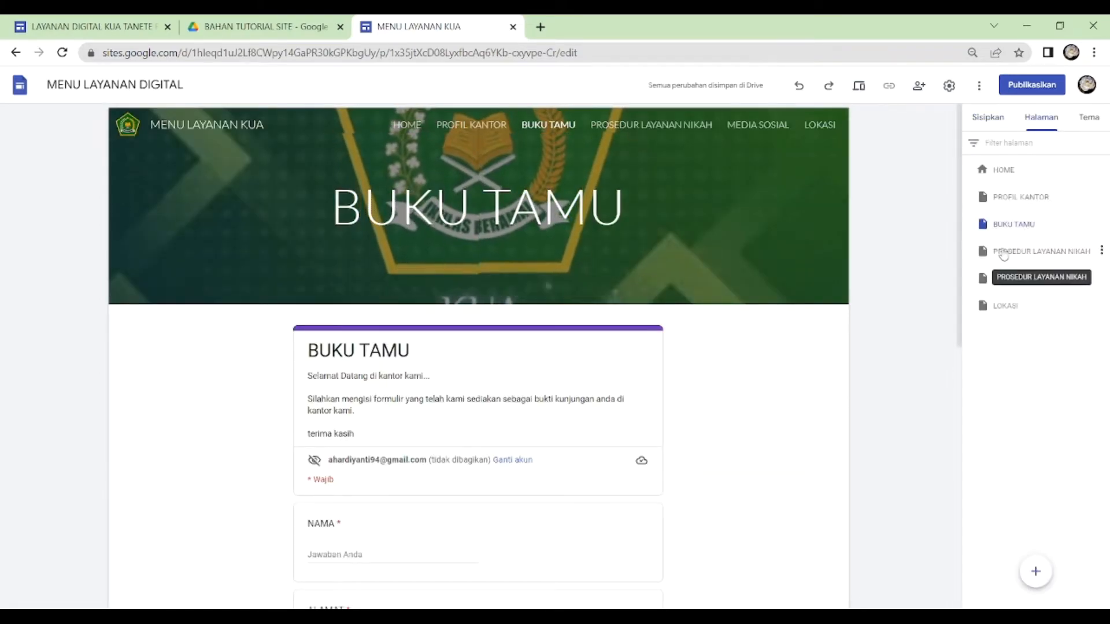
click(1004, 252)
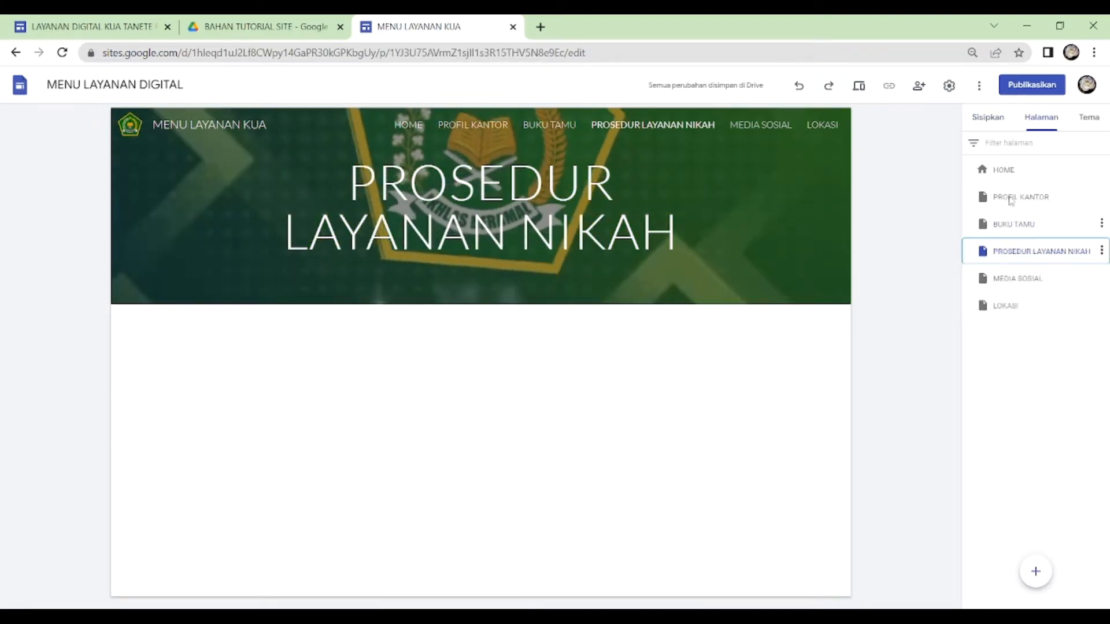
click(987, 118)
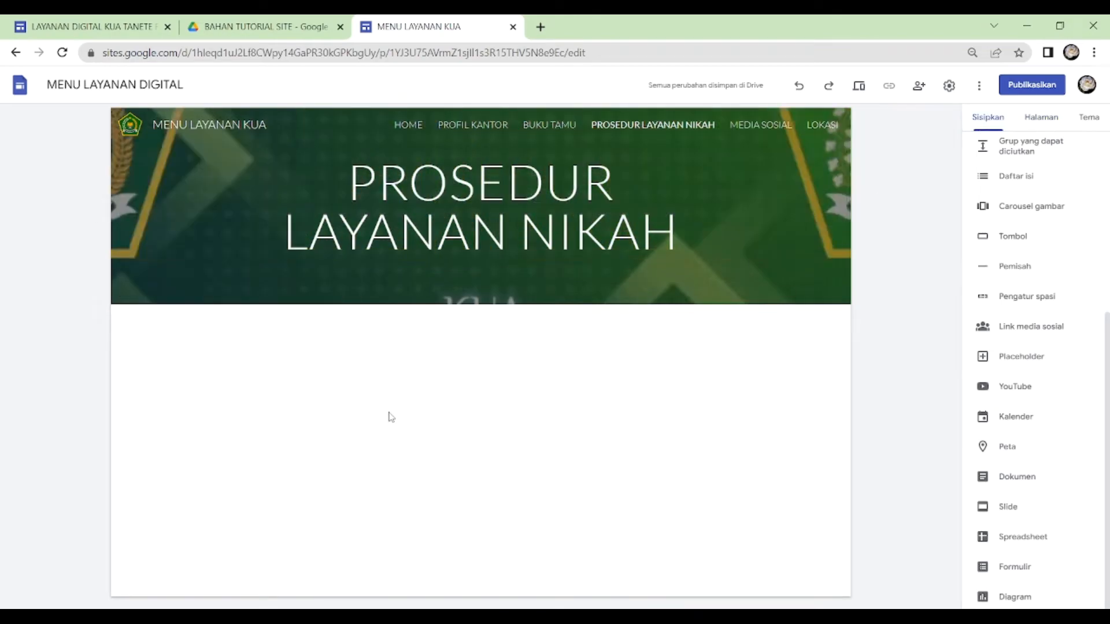
scroll(1000, 226, up, 5)
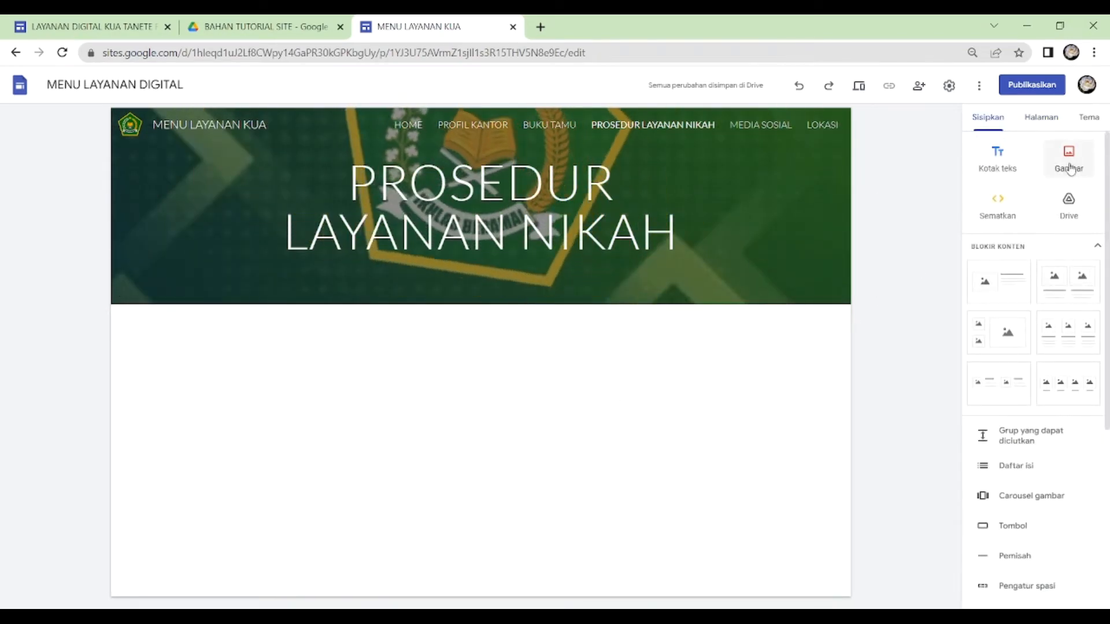
click(1070, 169)
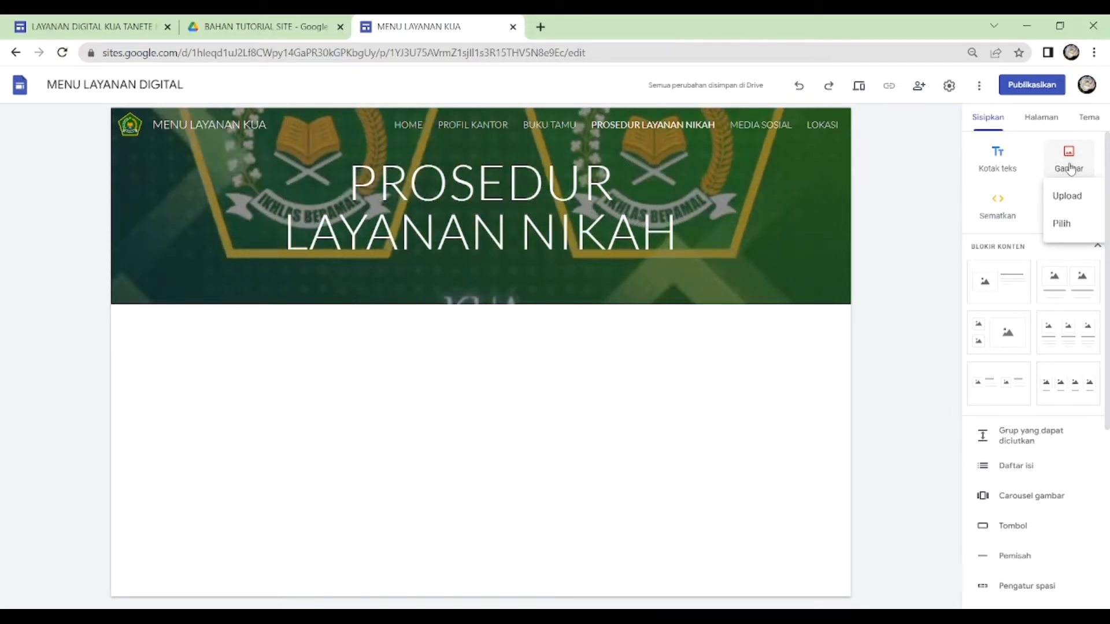
click(1062, 223)
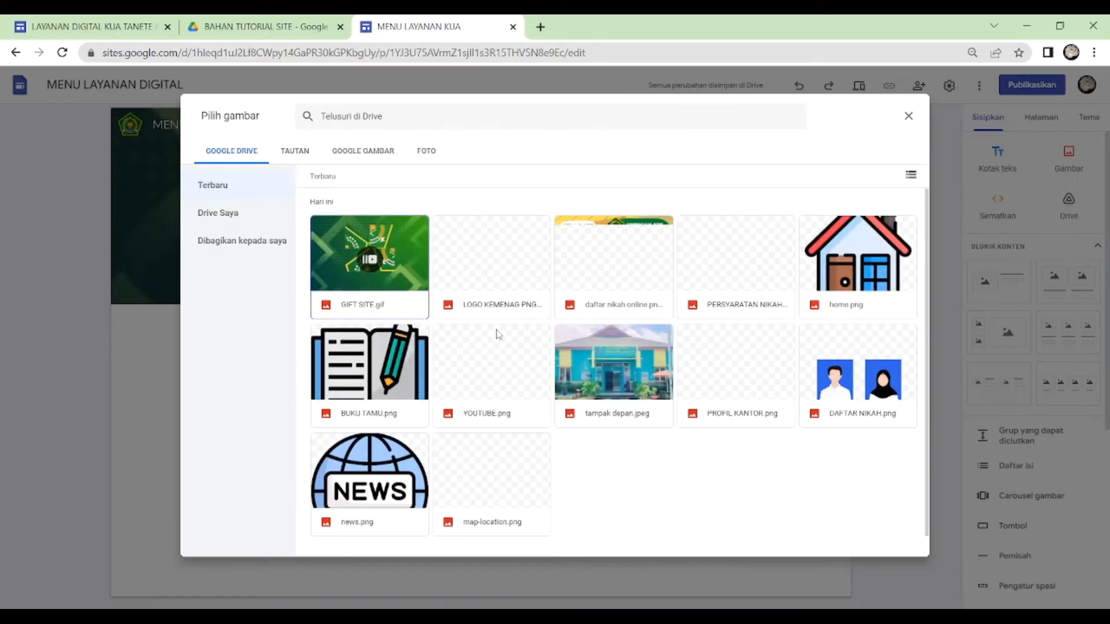
click(728, 256)
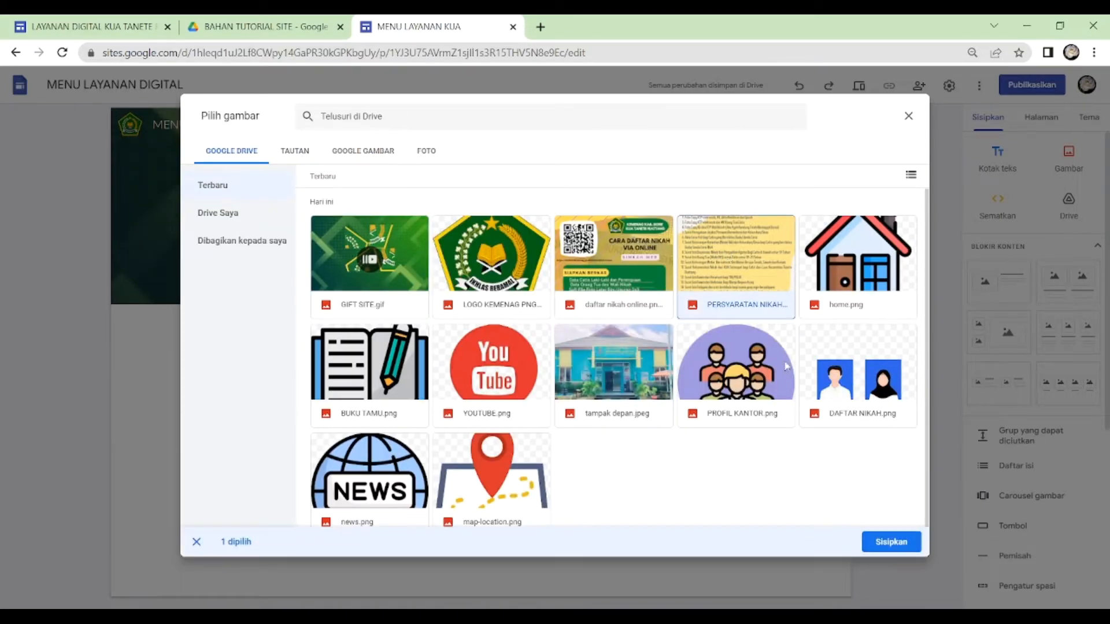
click(891, 542)
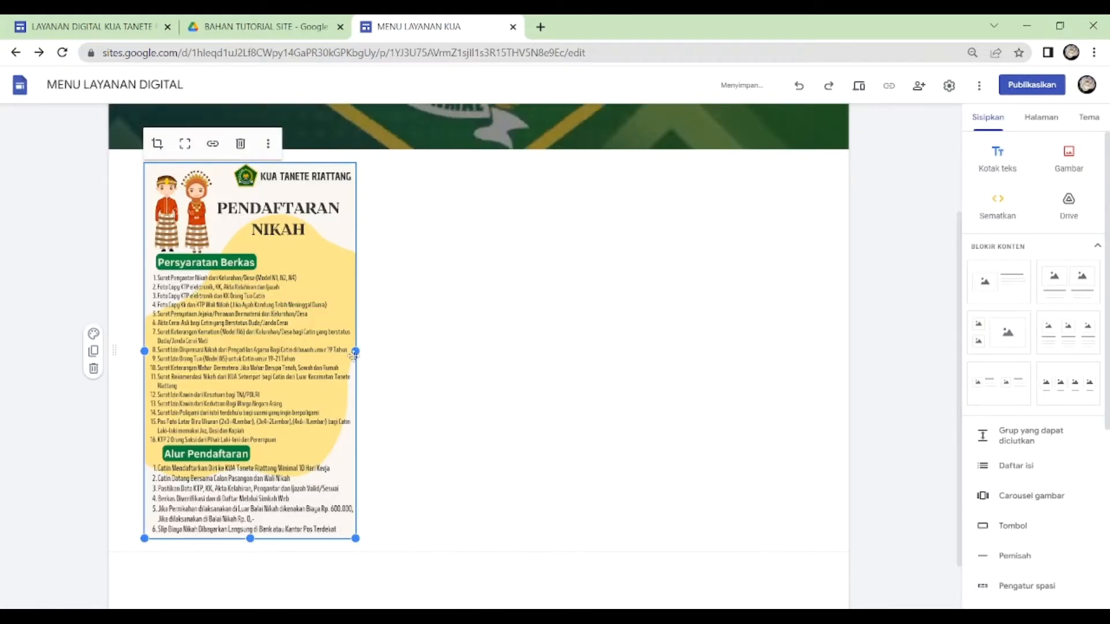
- Enlarge the marriage registration image to the full content width and extend its lower edge to show more of the requirements list
drag(355, 350, 772, 351)
drag(505, 316, 474, 318)
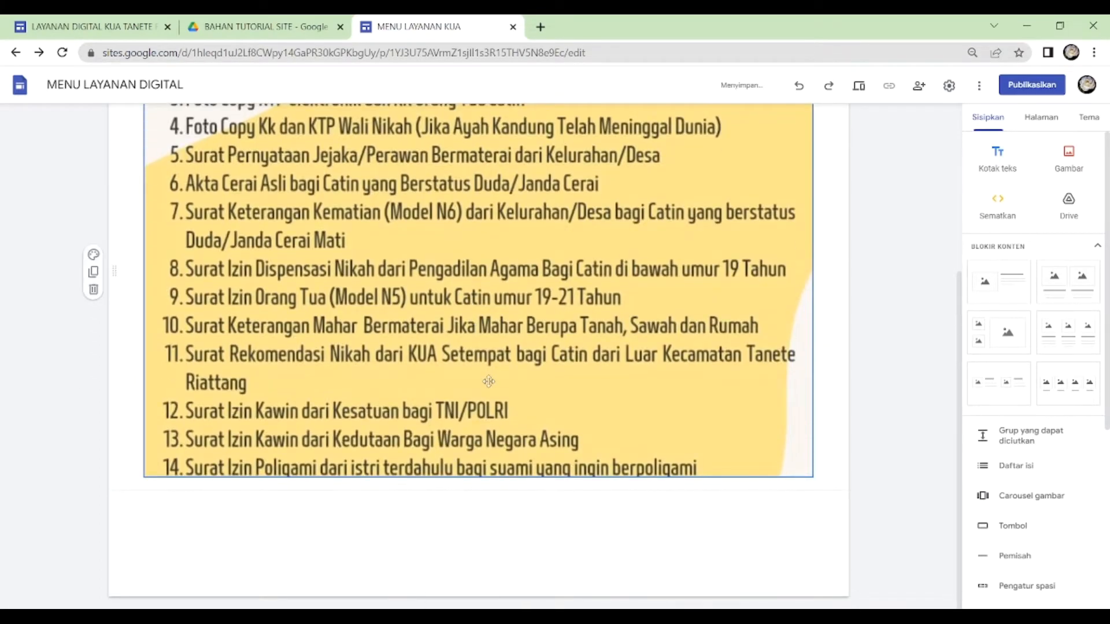
drag(479, 477, 471, 583)
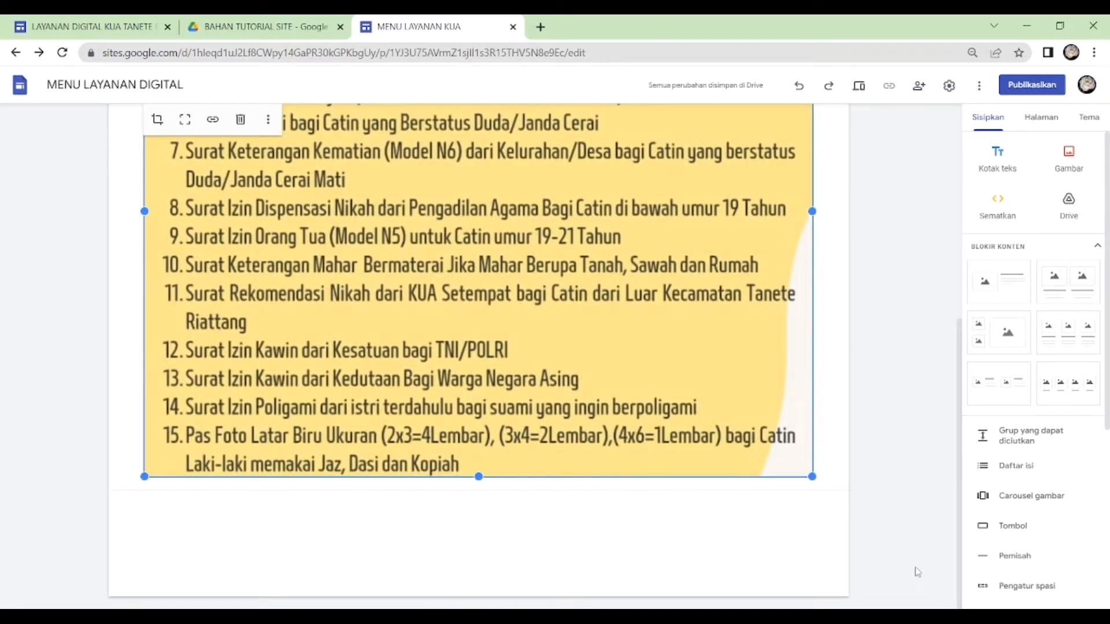
drag(492, 500, 484, 555)
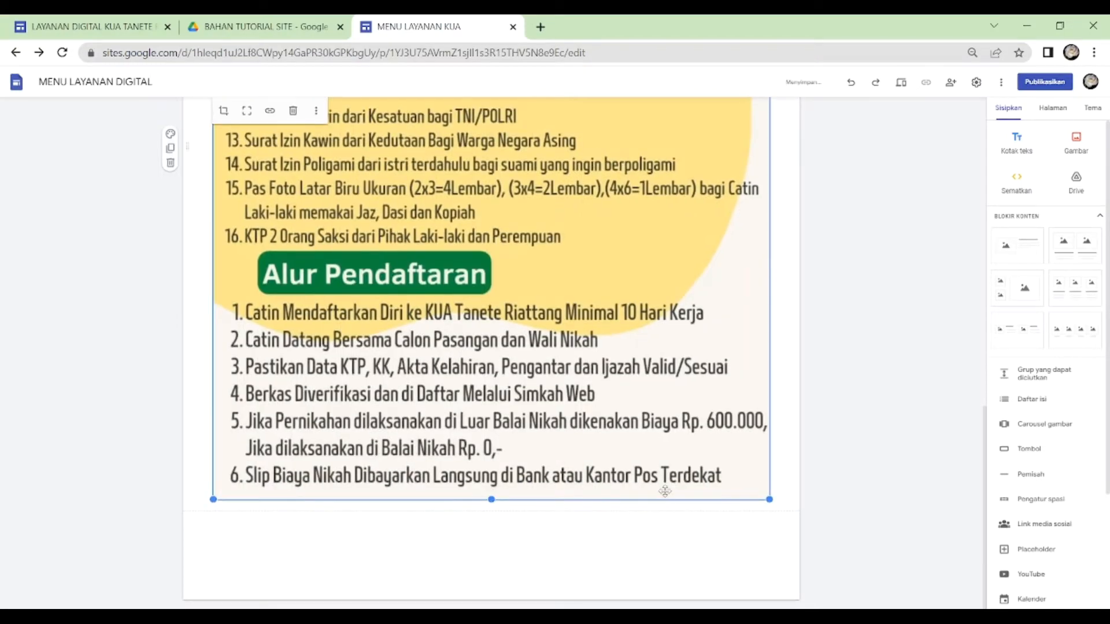
scroll(629, 428, up, 13)
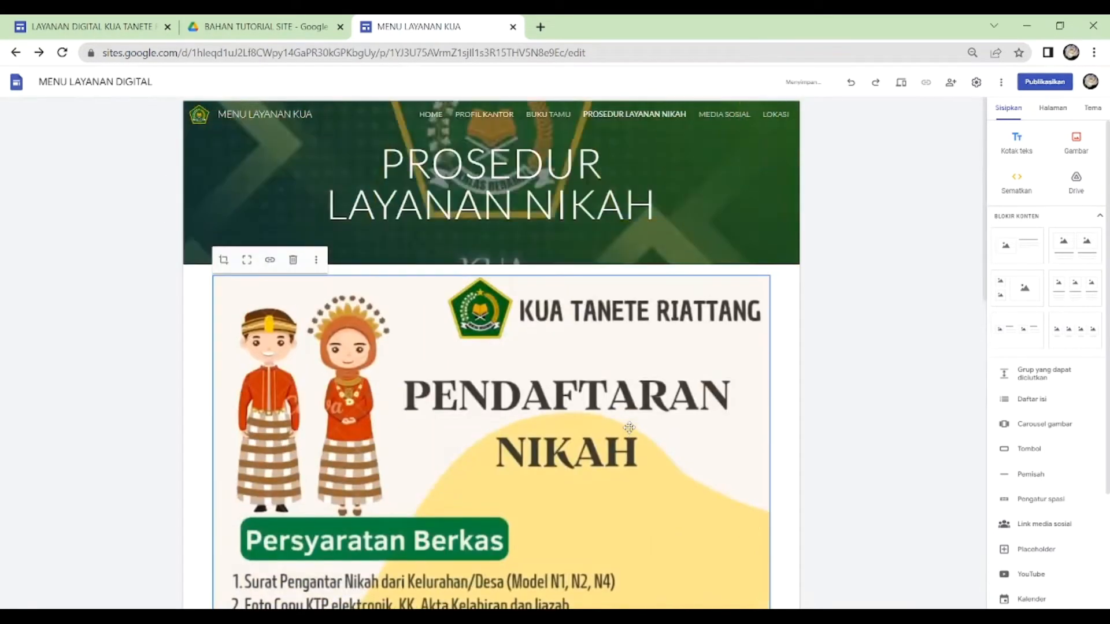
scroll(629, 427, down, 14)
scroll(629, 427, up, 9)
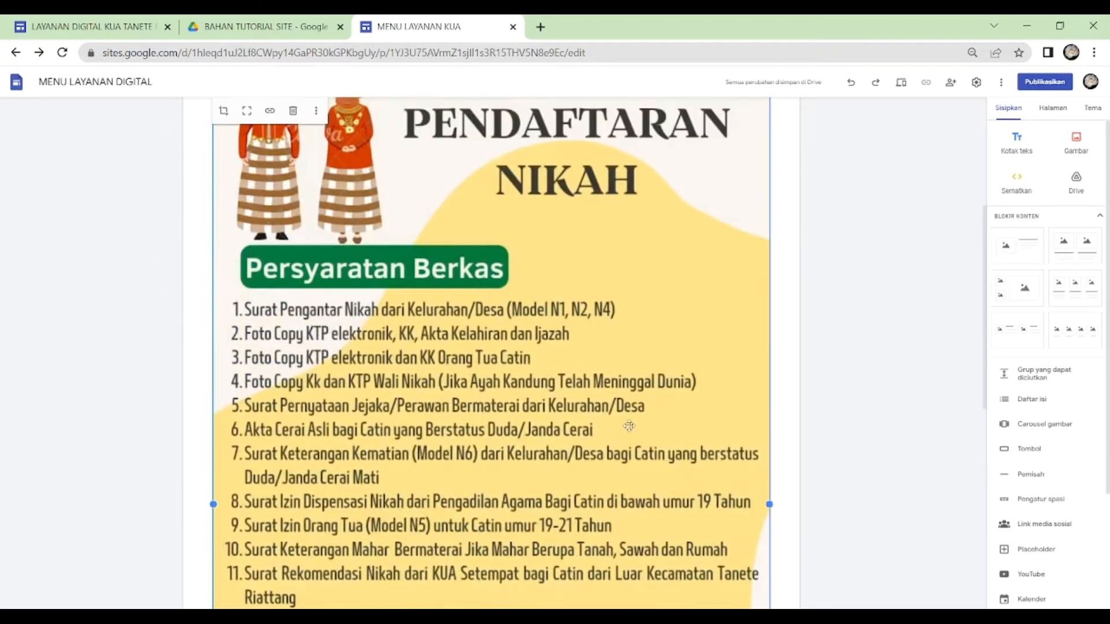
scroll(629, 426, up, 5)
click(809, 415)
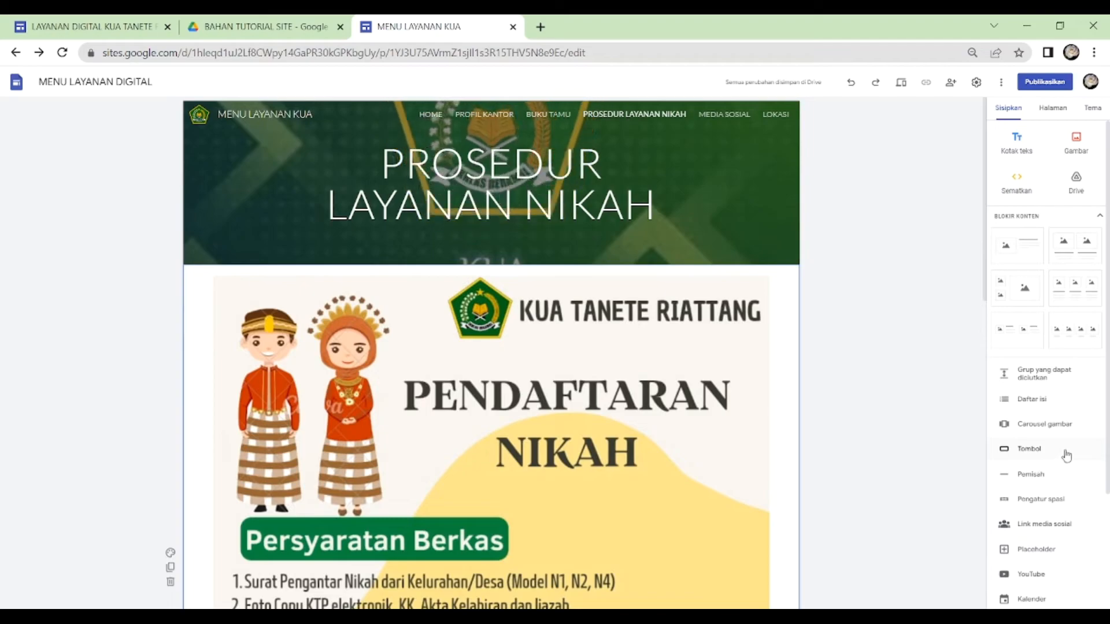
click(1029, 451)
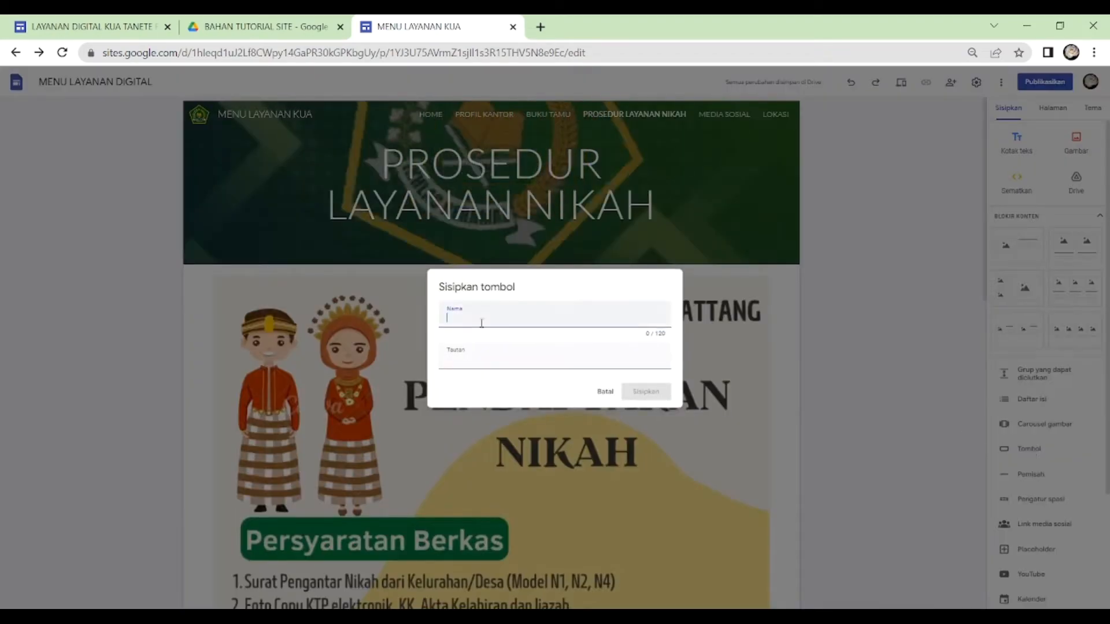
click(478, 362)
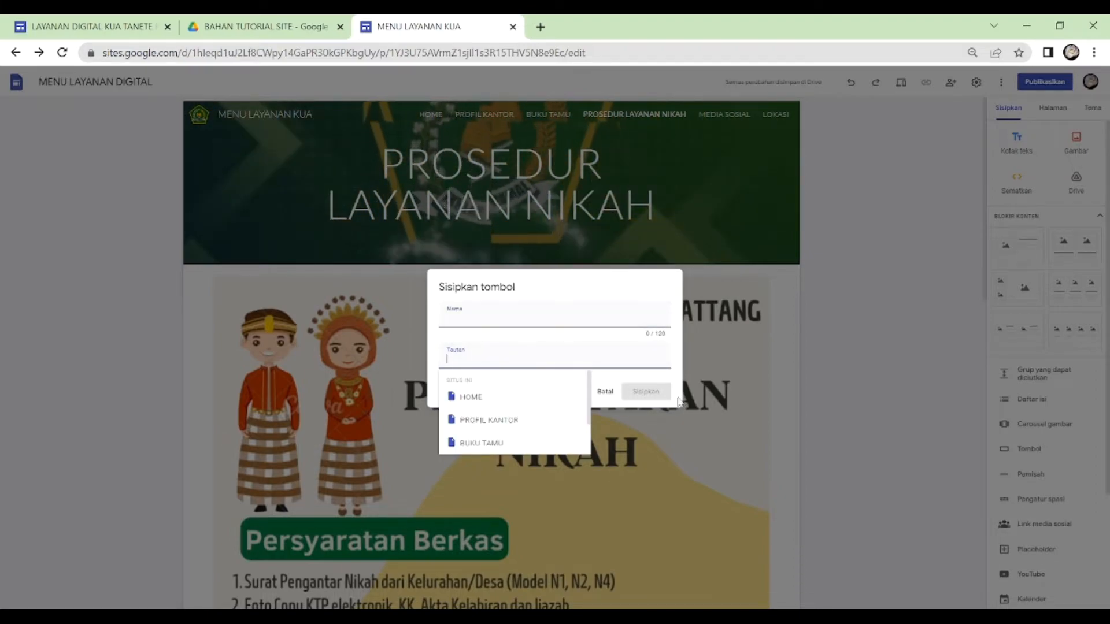
click(604, 392)
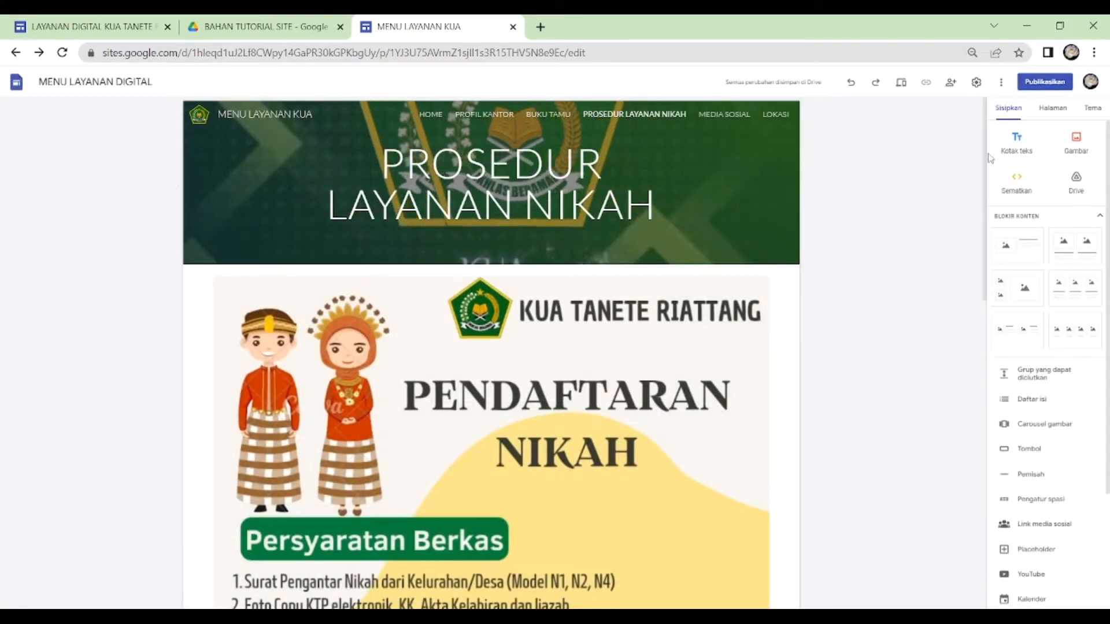
- Switch to the MEDIA SOSIAL page, start a social media link block and give its first link the YOUTUBE.png icon from Google Drive
click(1052, 109)
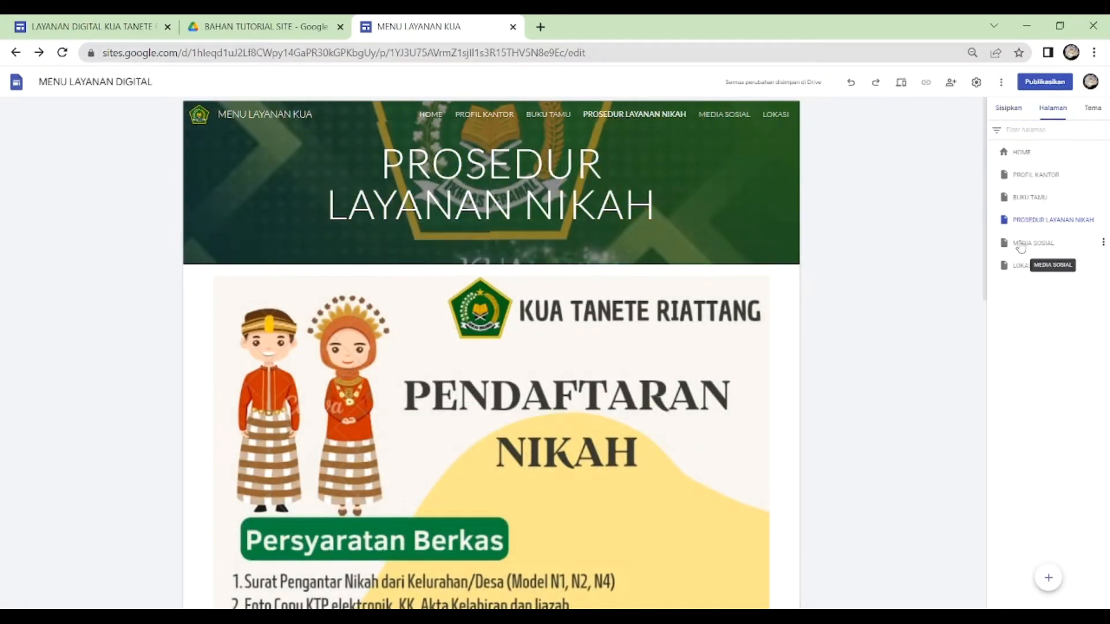
click(1020, 247)
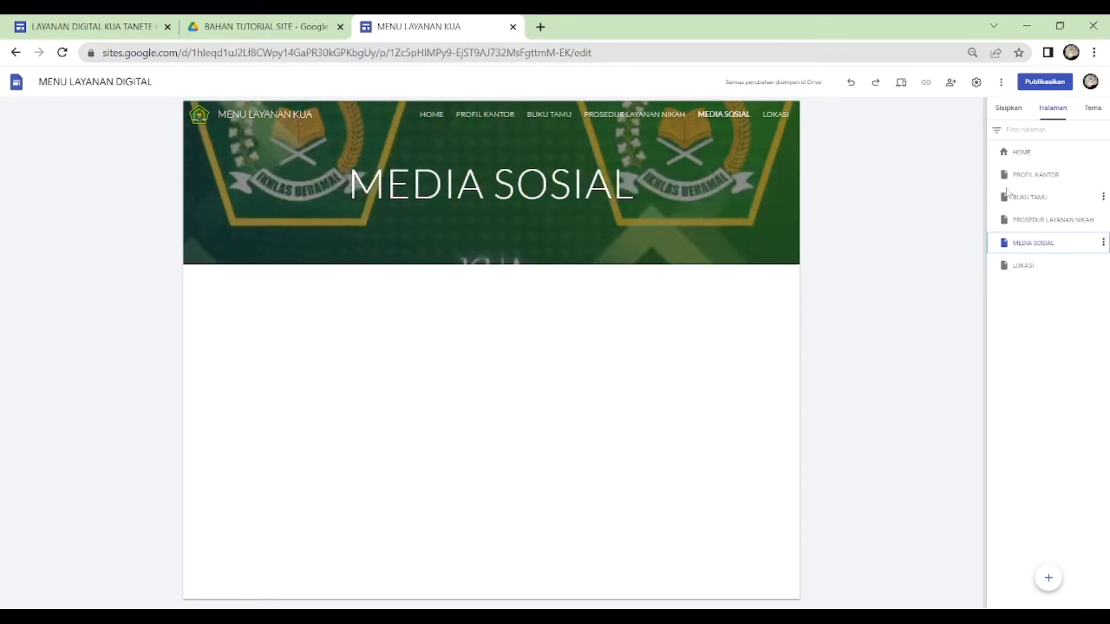
click(1009, 110)
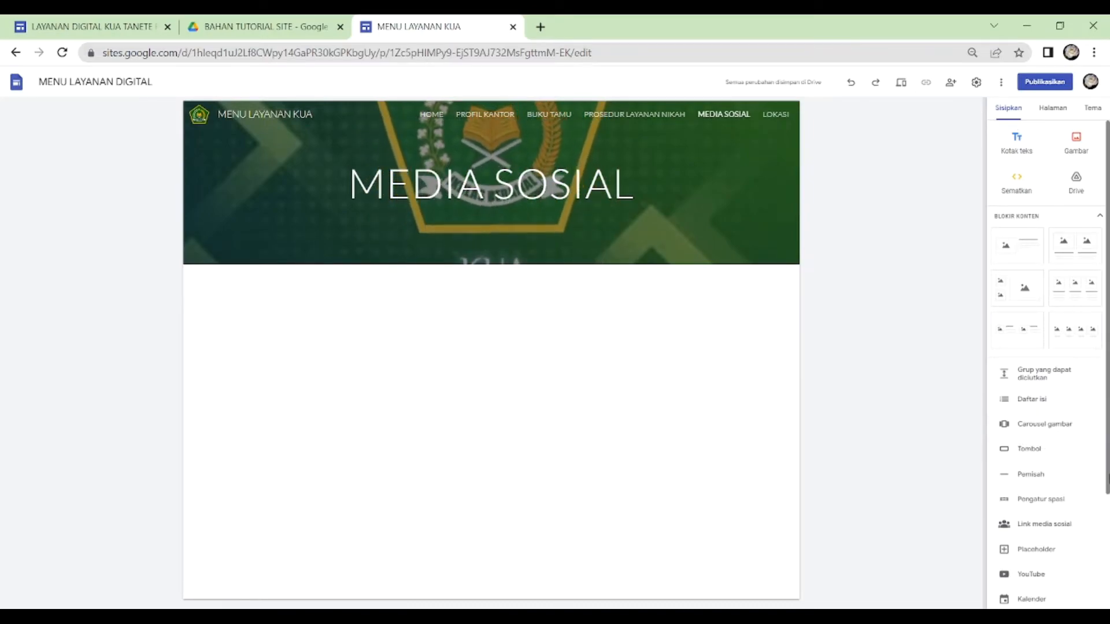
click(1047, 525)
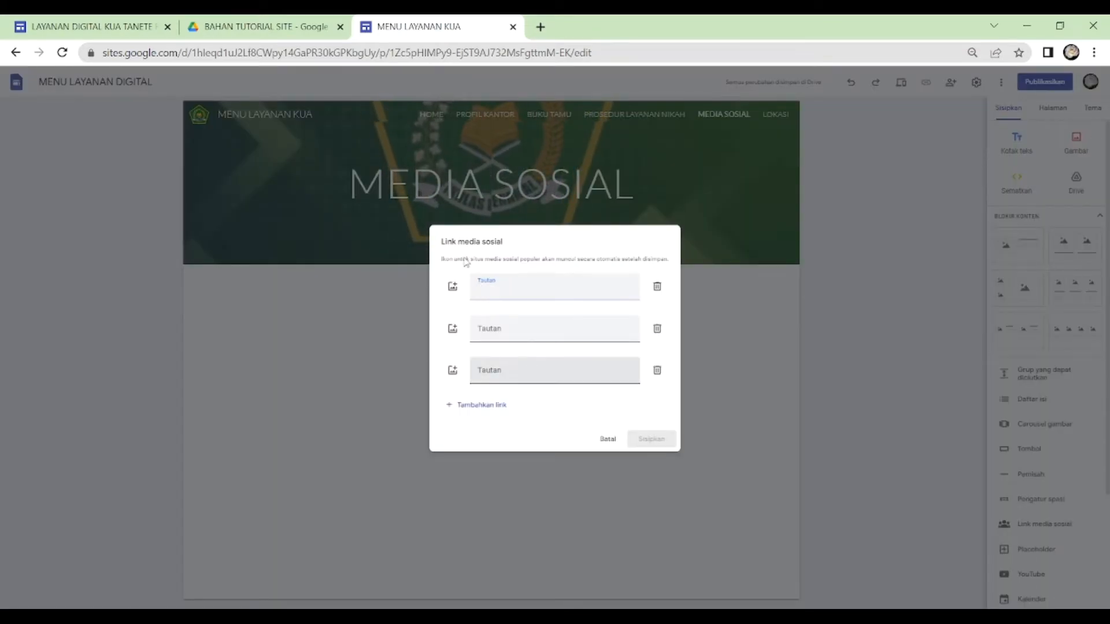
click(453, 288)
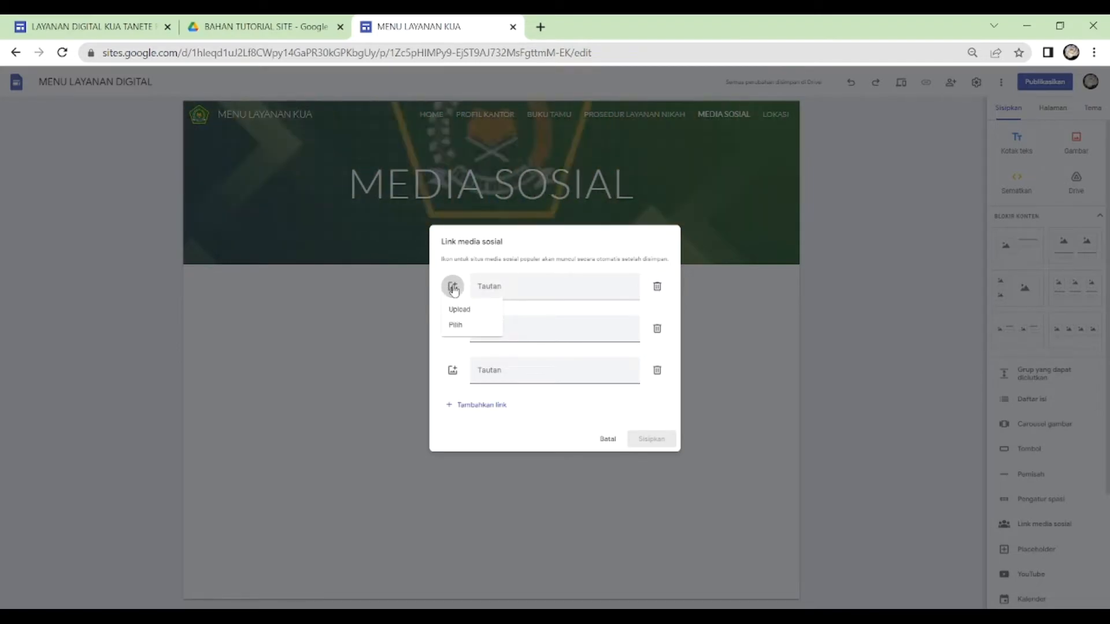
click(464, 328)
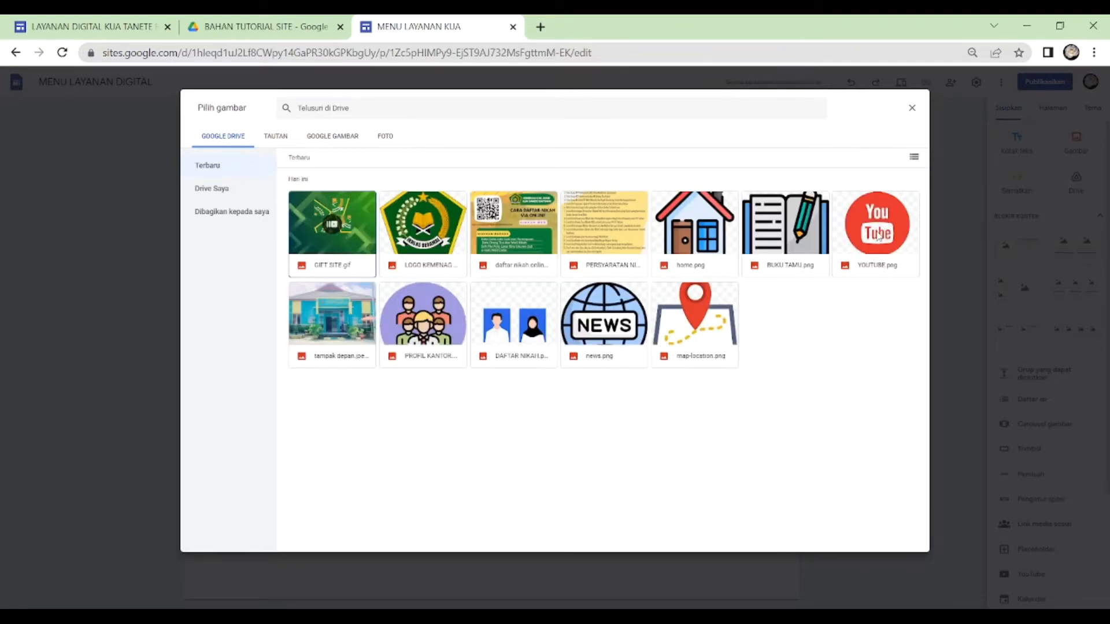
double_click(878, 235)
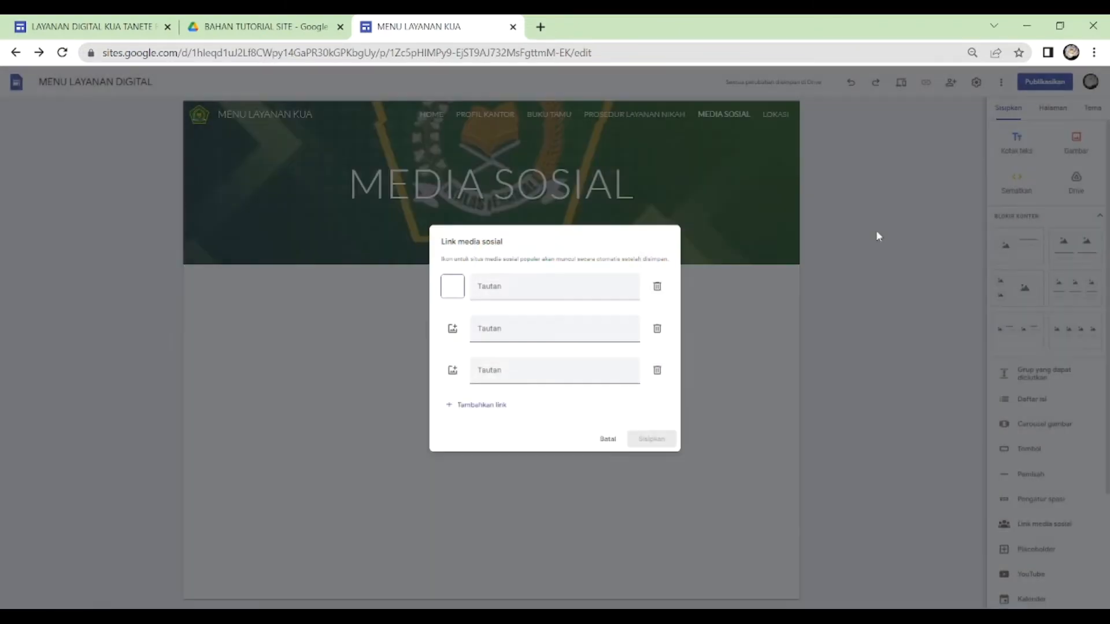
- Find the KUA Tanete Riattang YouTube channel through Google and paste its address as the first social media link
click(492, 287)
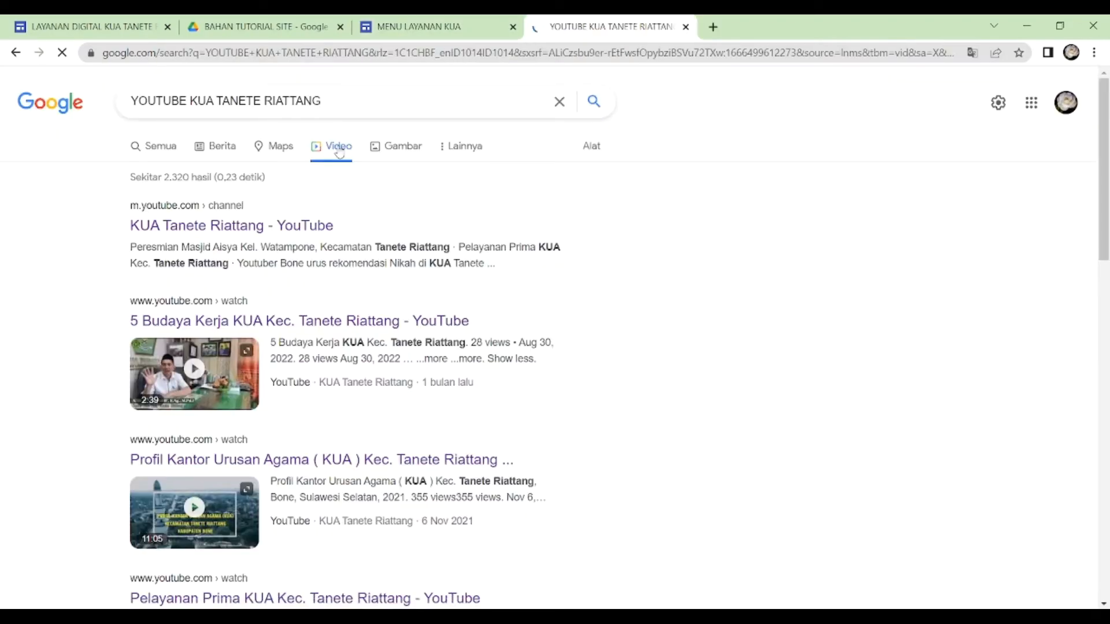
click(180, 228)
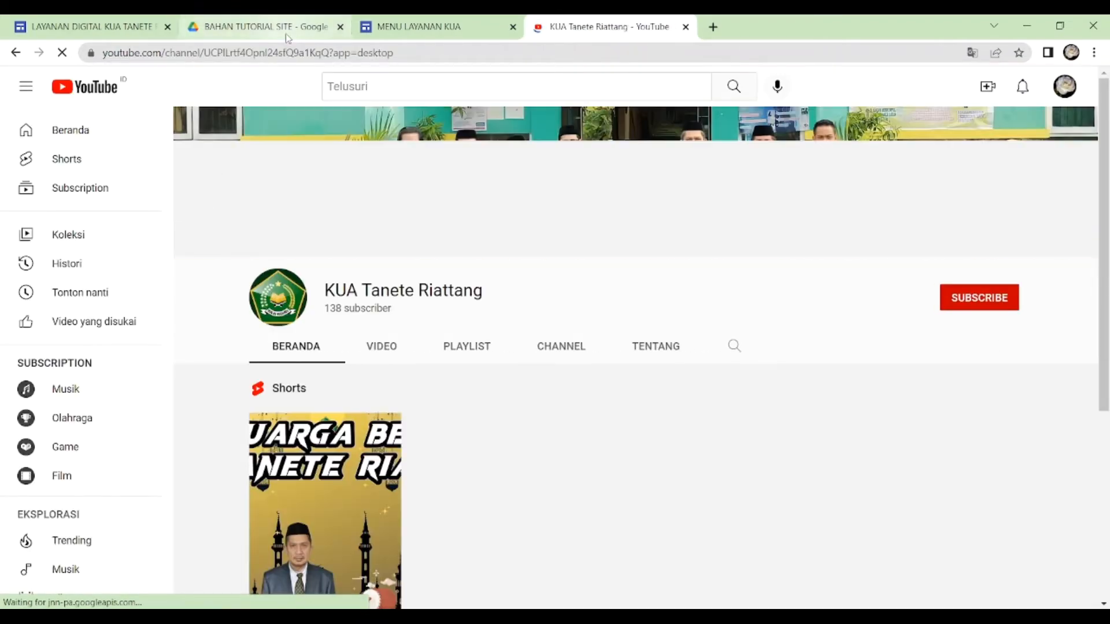
click(287, 53)
key(ctrl+c)
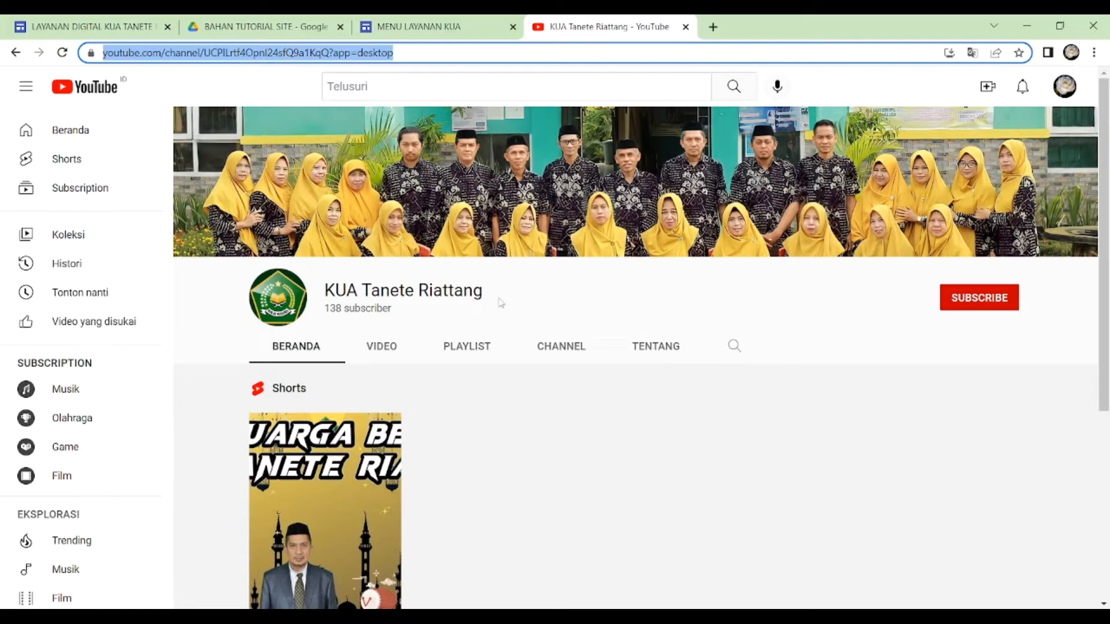
click(428, 20)
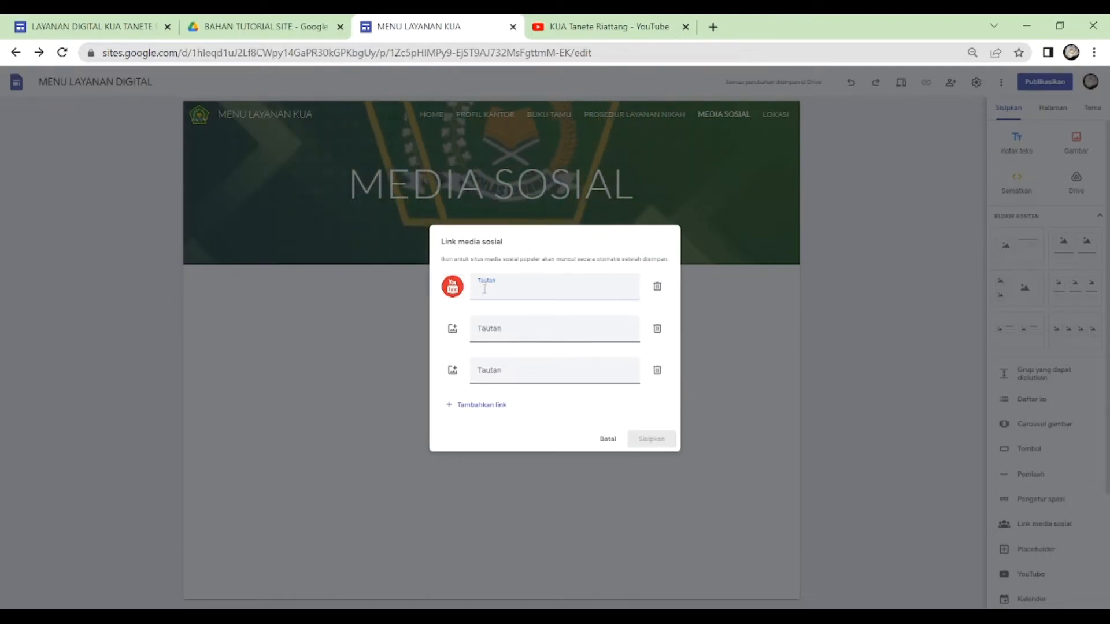
key(ctrl+v)
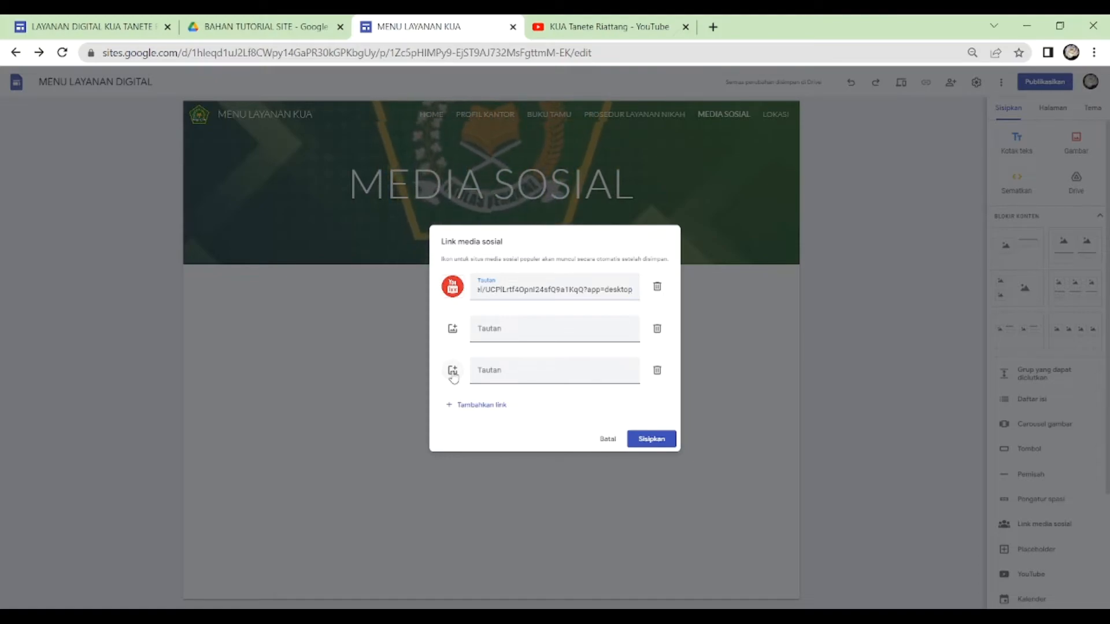
- Add another empty link row and insert the social media link block below the MEDIA SOSIAL header
click(468, 411)
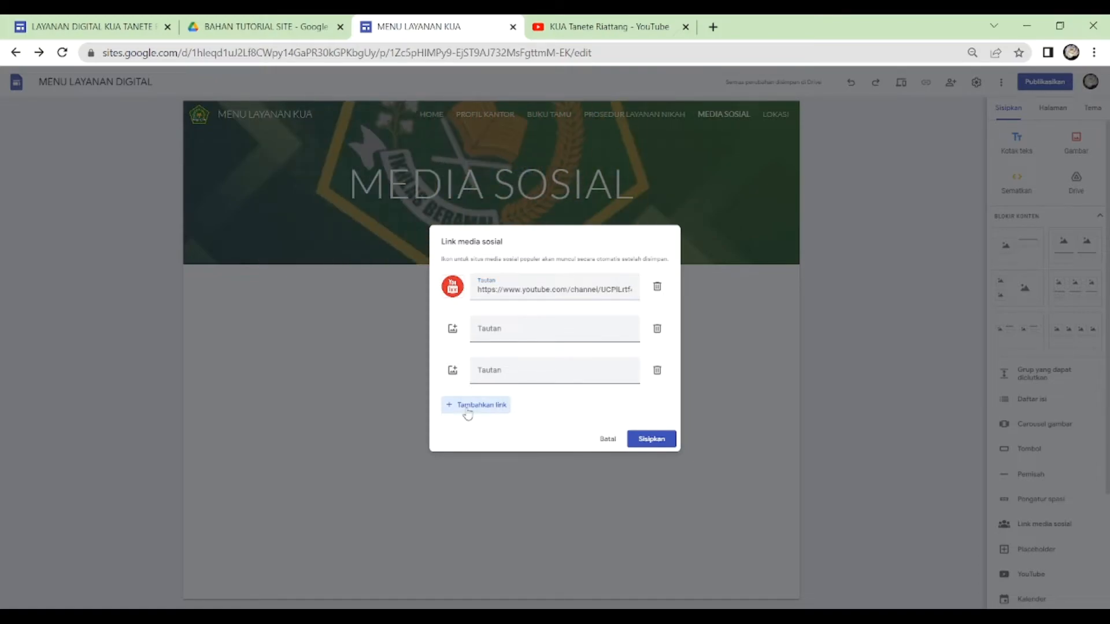
click(468, 412)
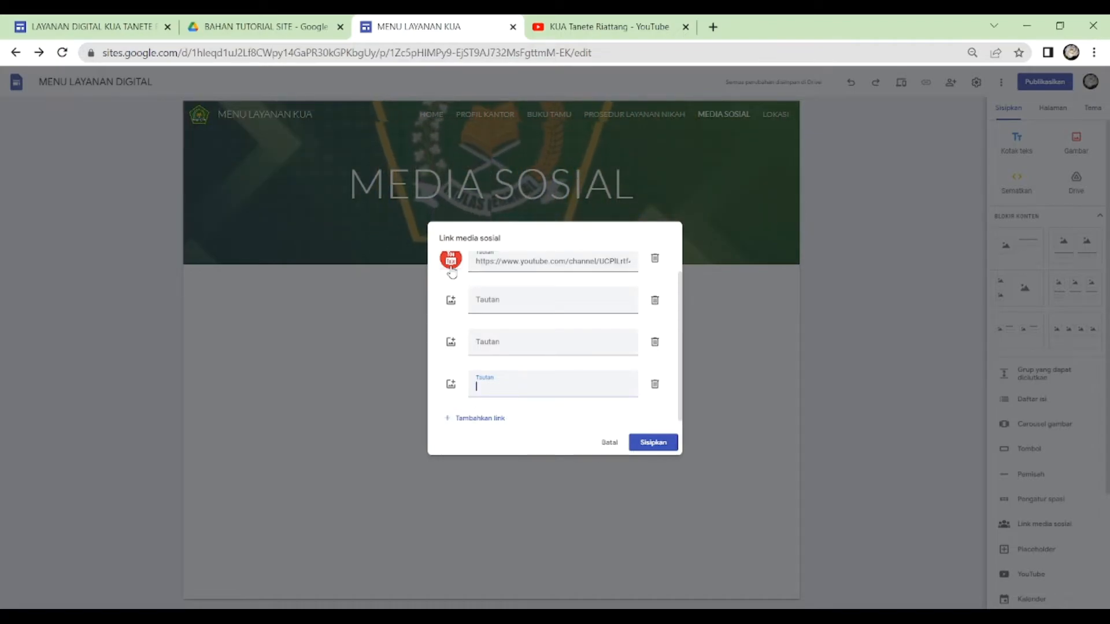
click(660, 448)
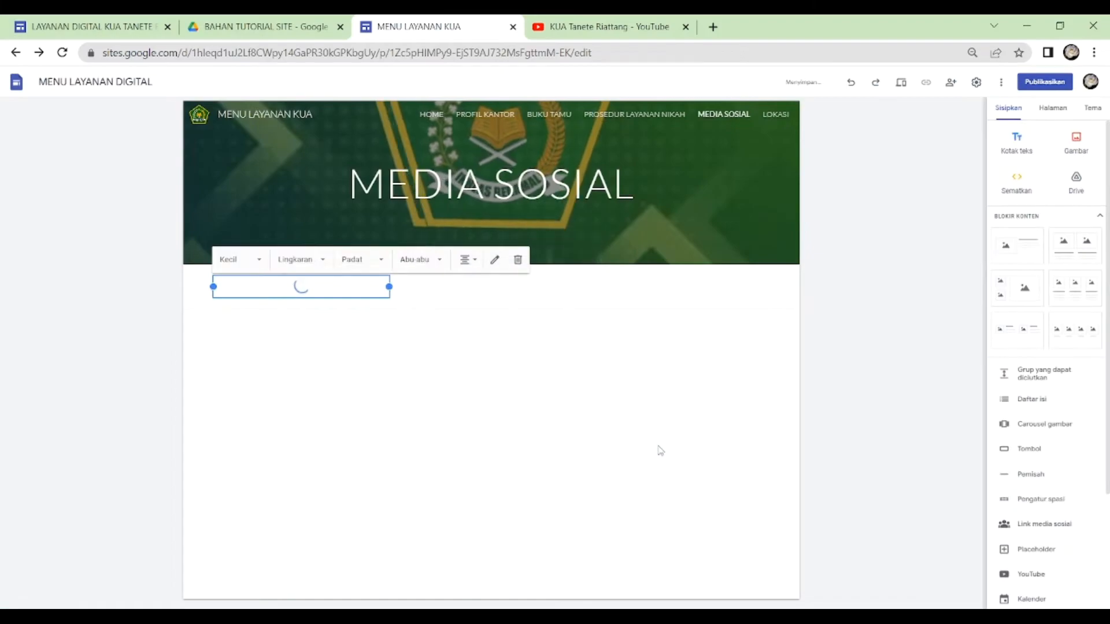
drag(389, 287, 769, 287)
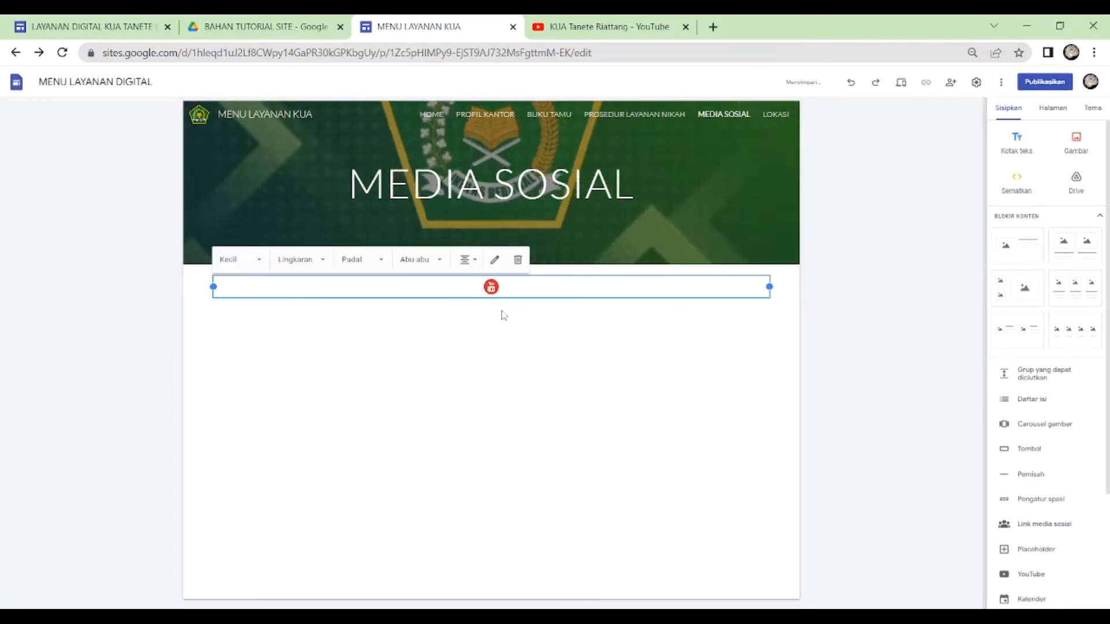
click(503, 315)
- Search YouTube for "PROFIL KUA TANETE RIATTANG" and insert the 2021 Profil Kantor Urusan Agama video on the page
scroll(1066, 354, down, 3)
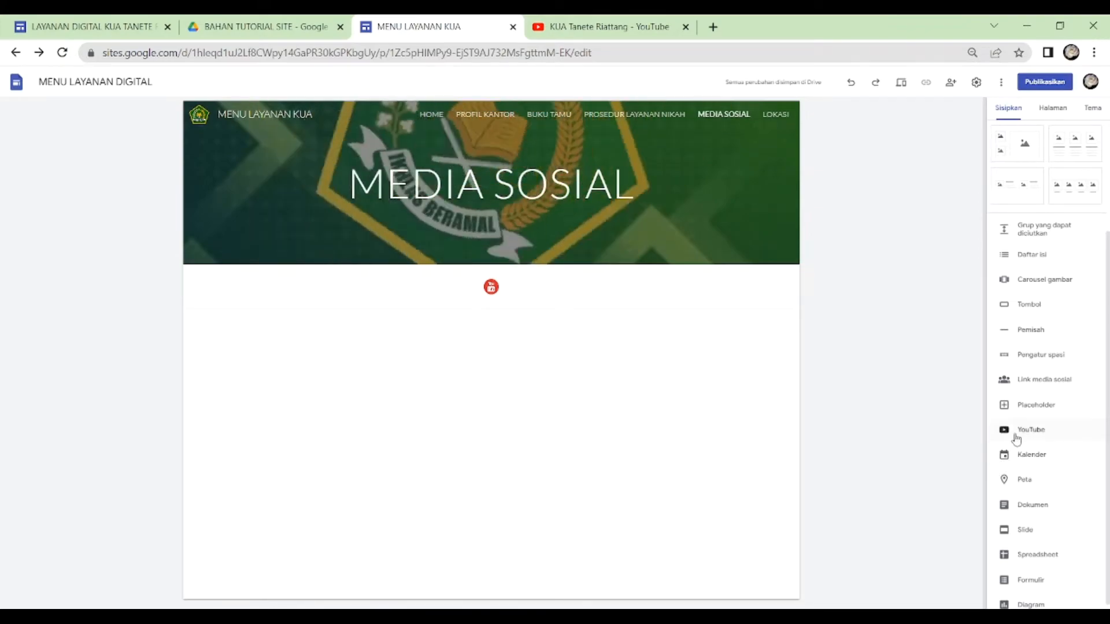
click(1016, 434)
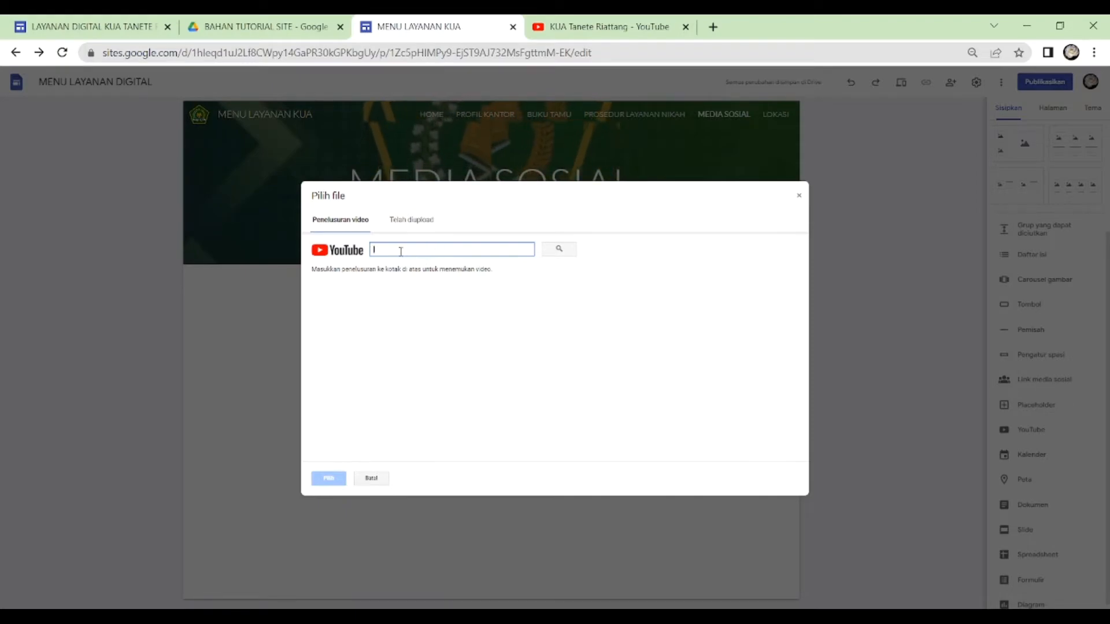
text(PP)
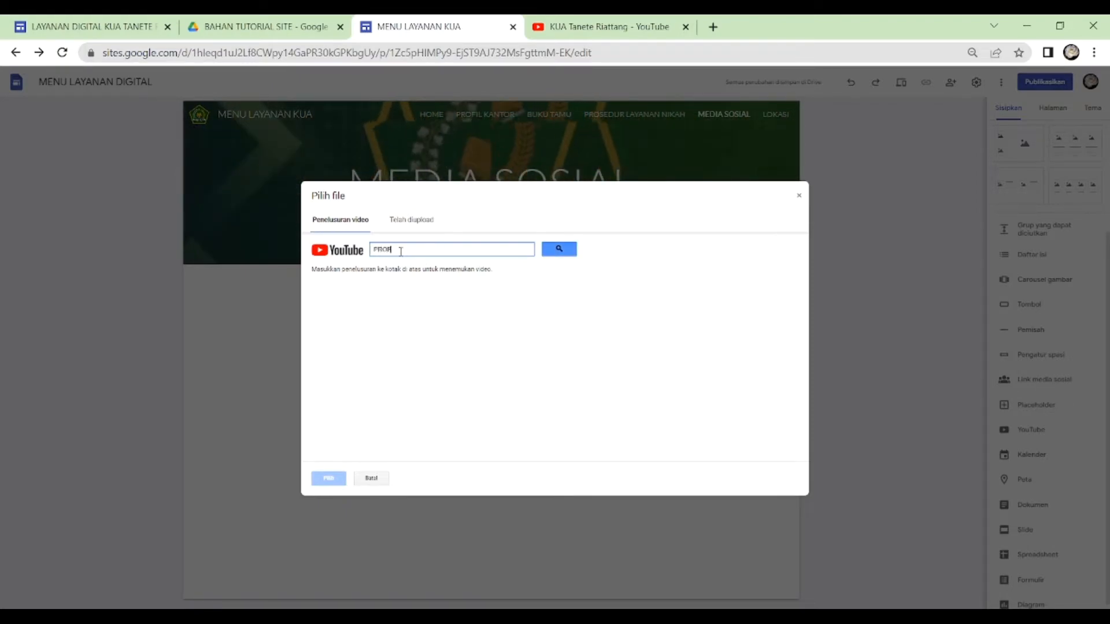
text(OFIL KUA)
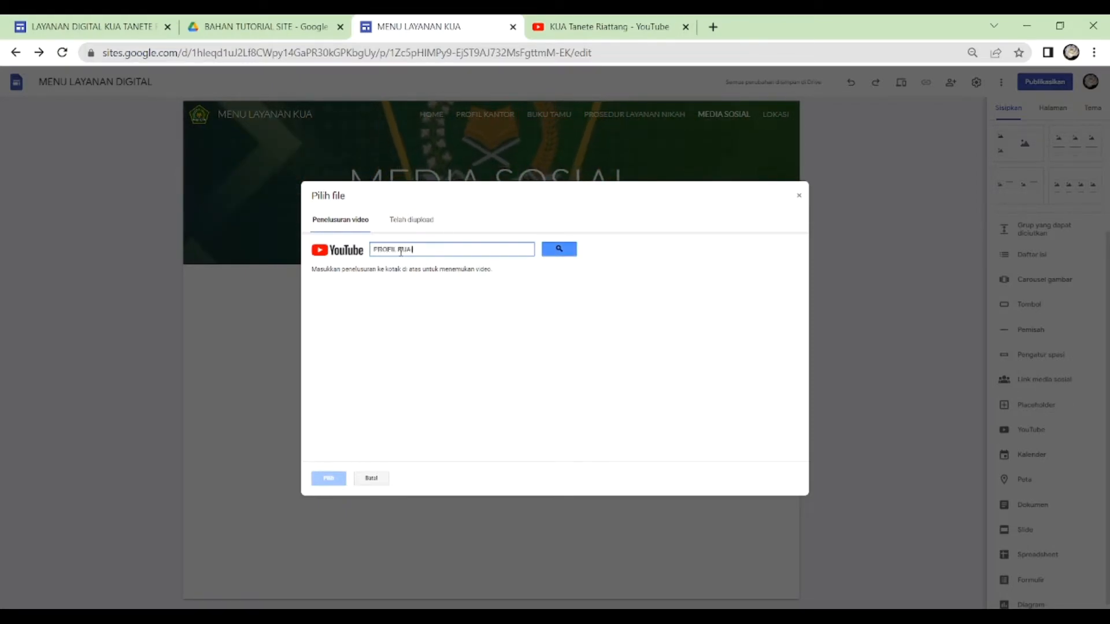
text( TANETE)
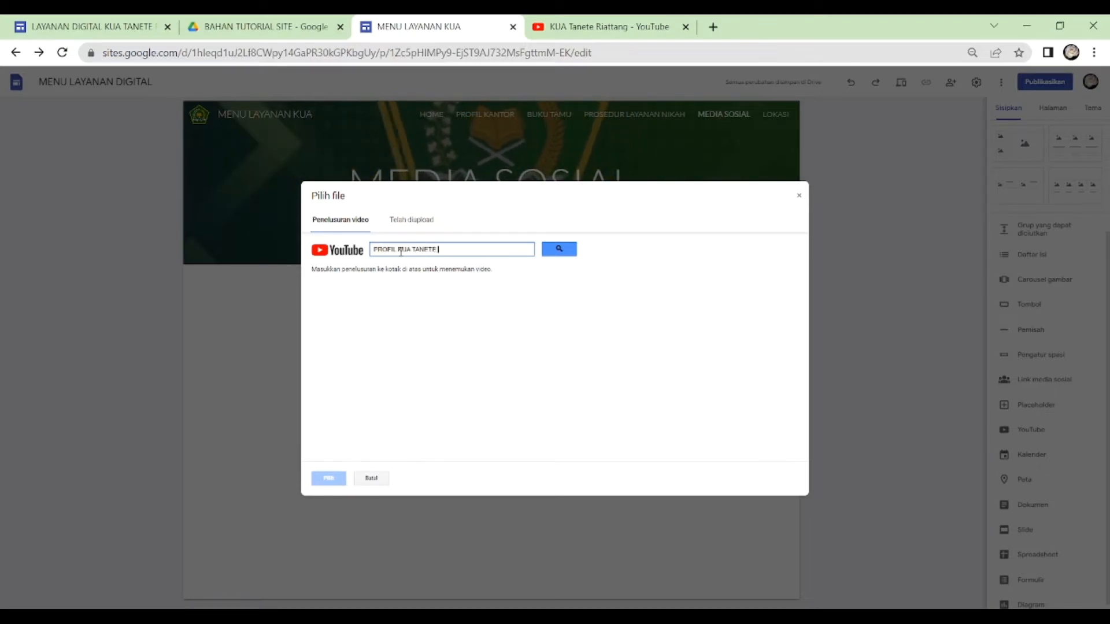
text( RIATTANG)
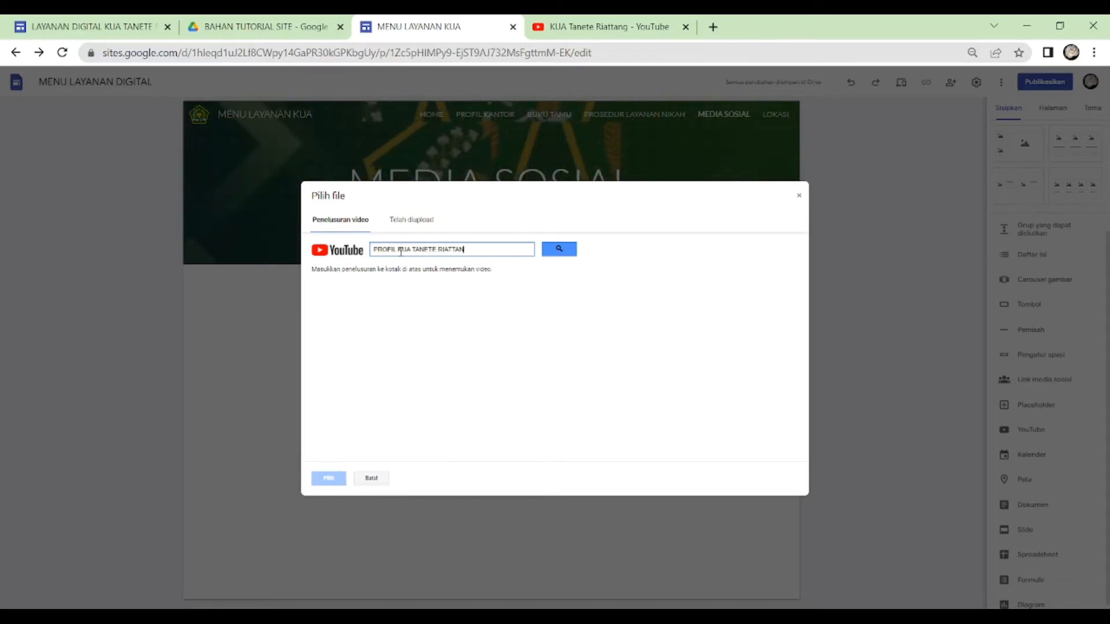
click(563, 249)
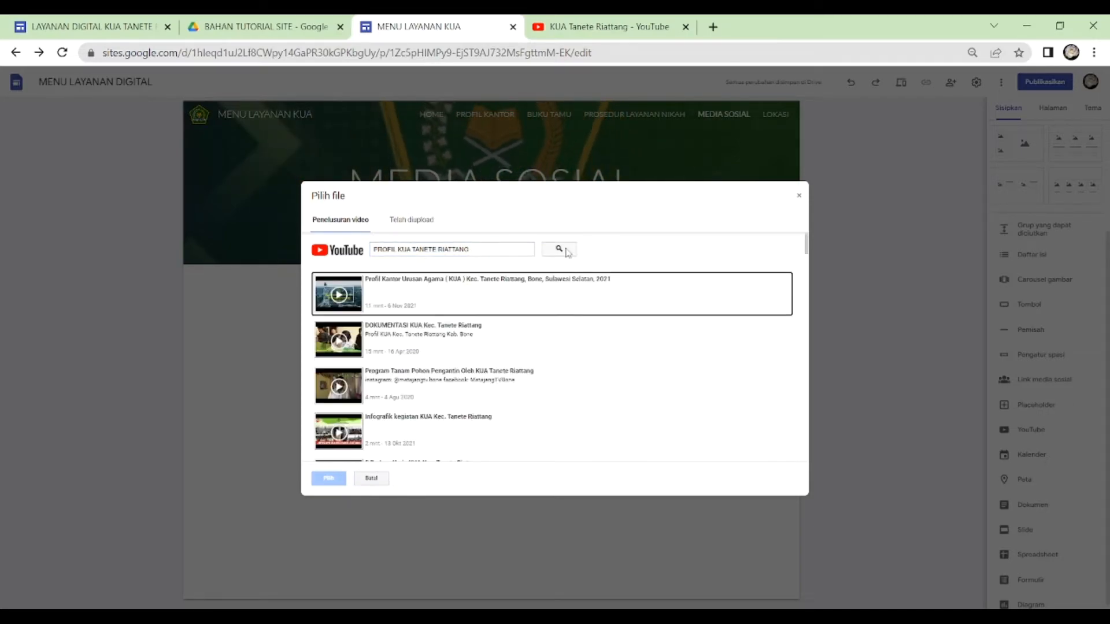
click(377, 296)
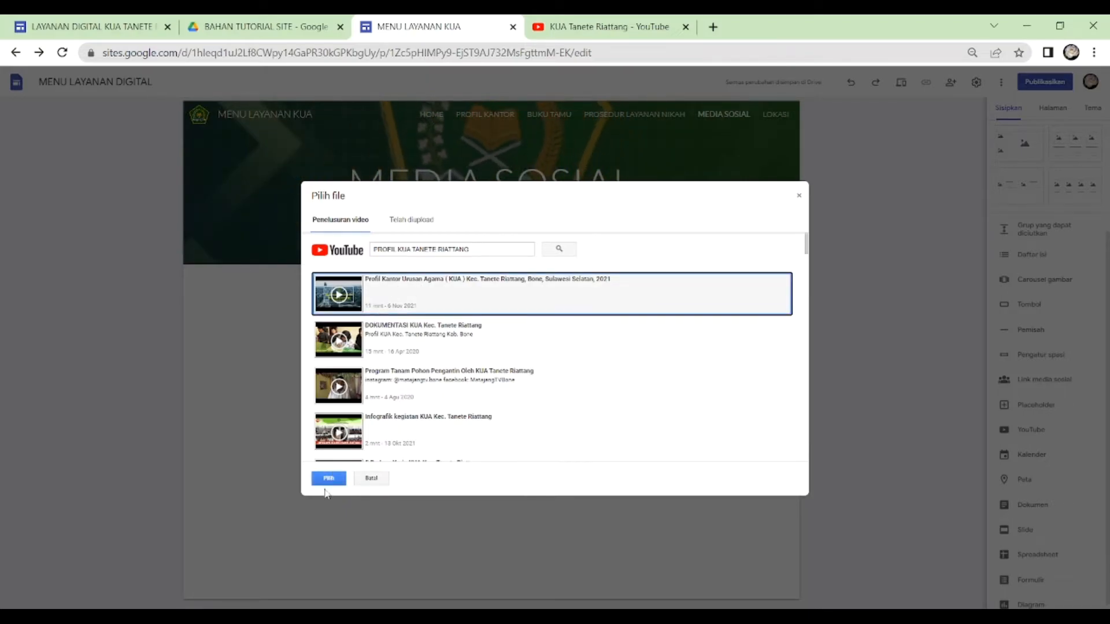
click(329, 479)
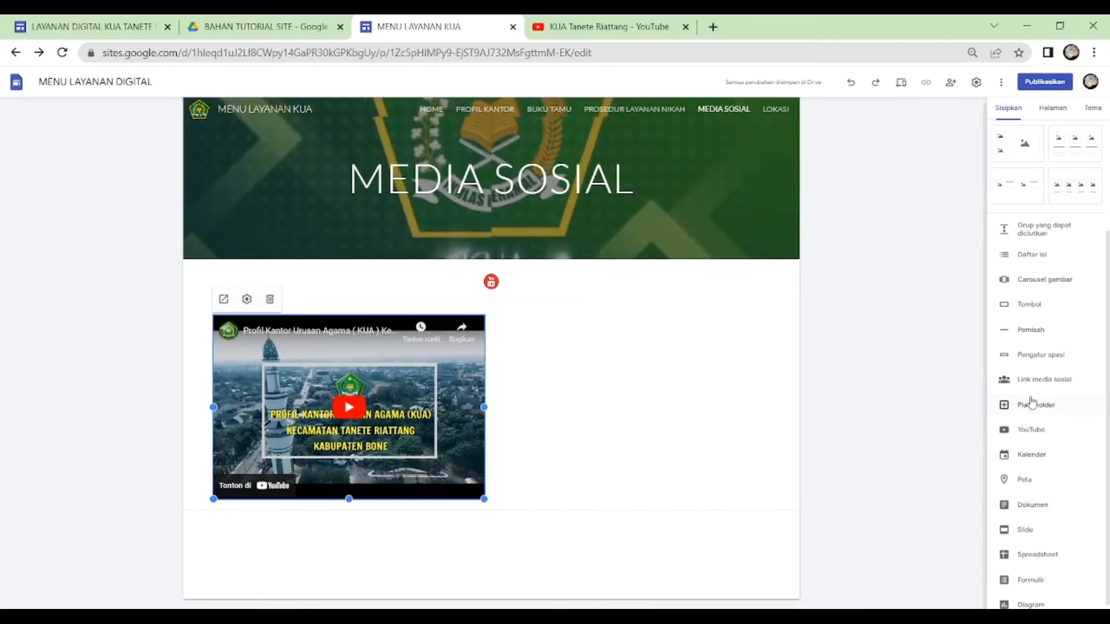
- Search YouTube for "5 BUDAYA KERJA KUA TANETE RIATTANG" and insert the 5 Budaya Kerja KUA Kec. Tanete Riattang video
click(1064, 435)
text(S)
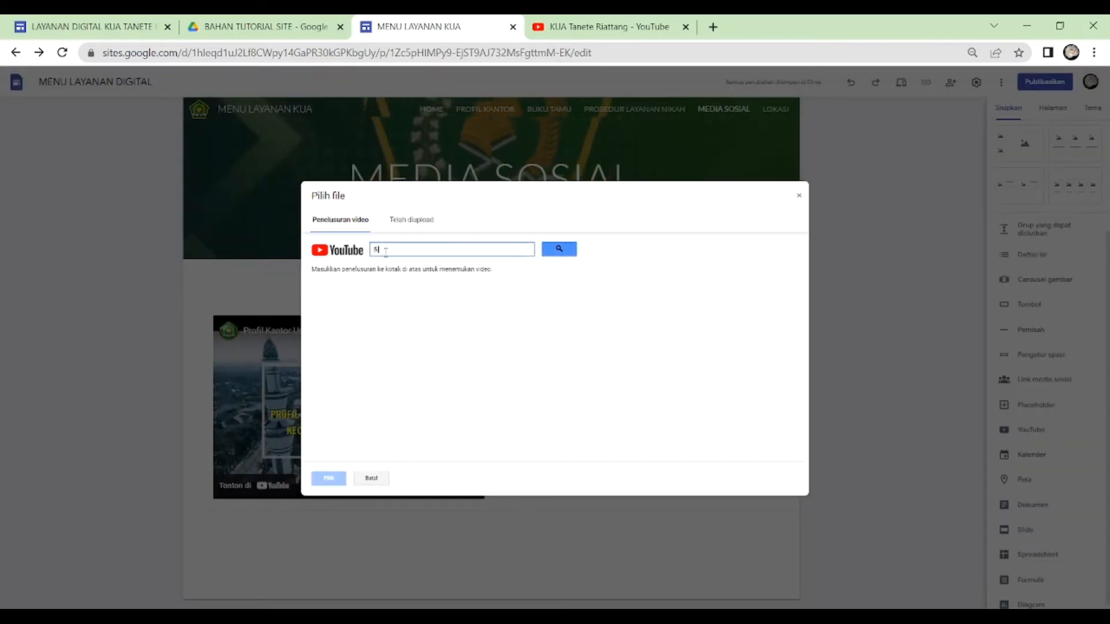
text( BUDAYA K)
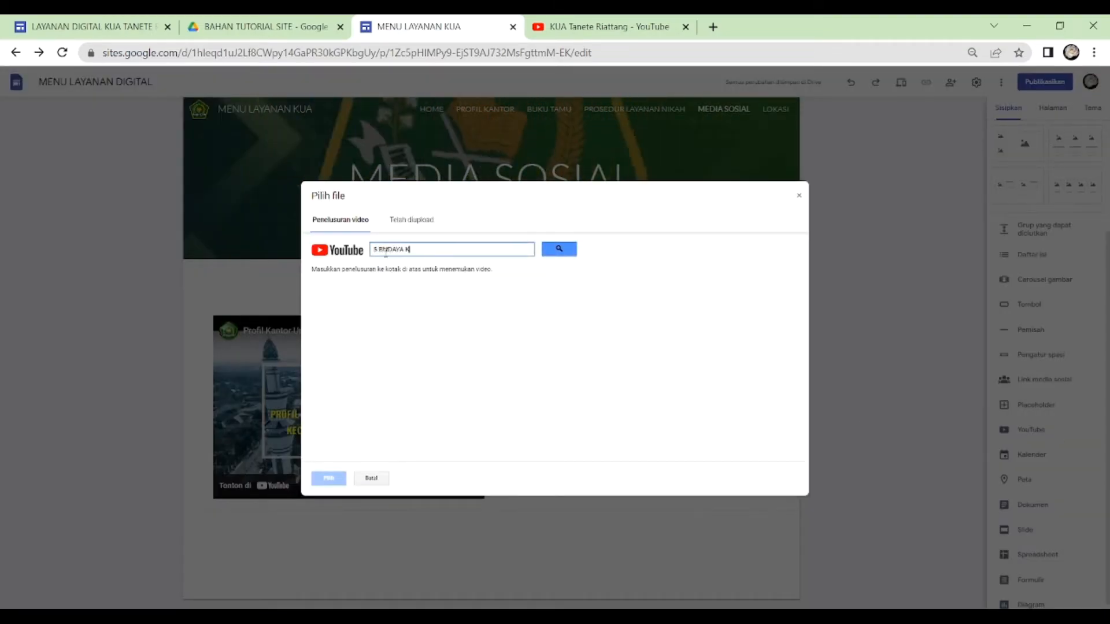
text(ERJA KUA)
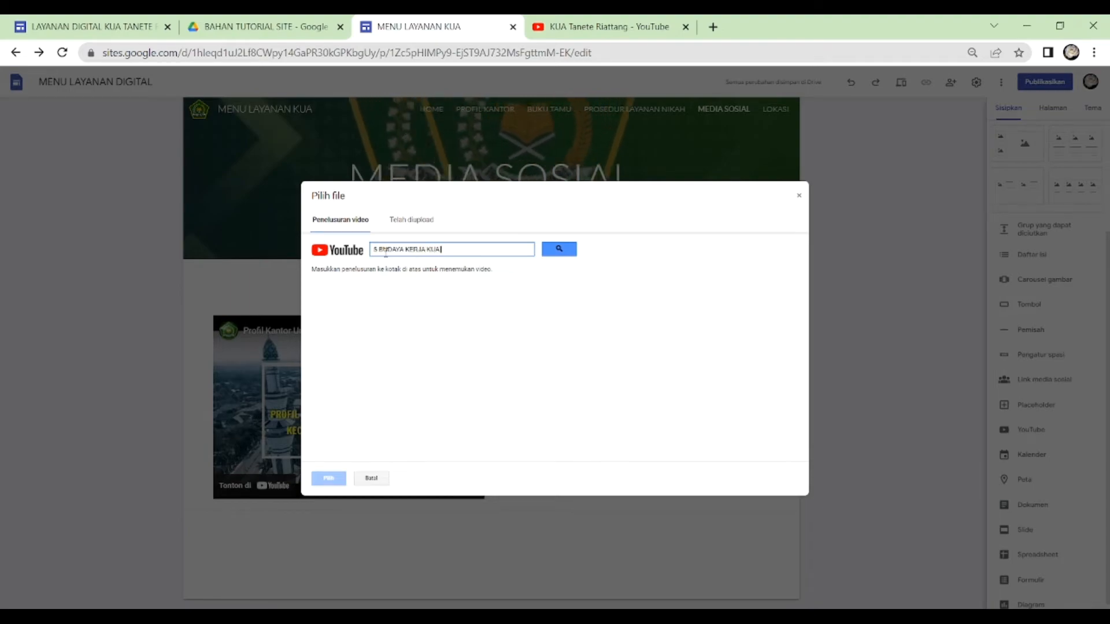
text( TANETE RIATTANG)
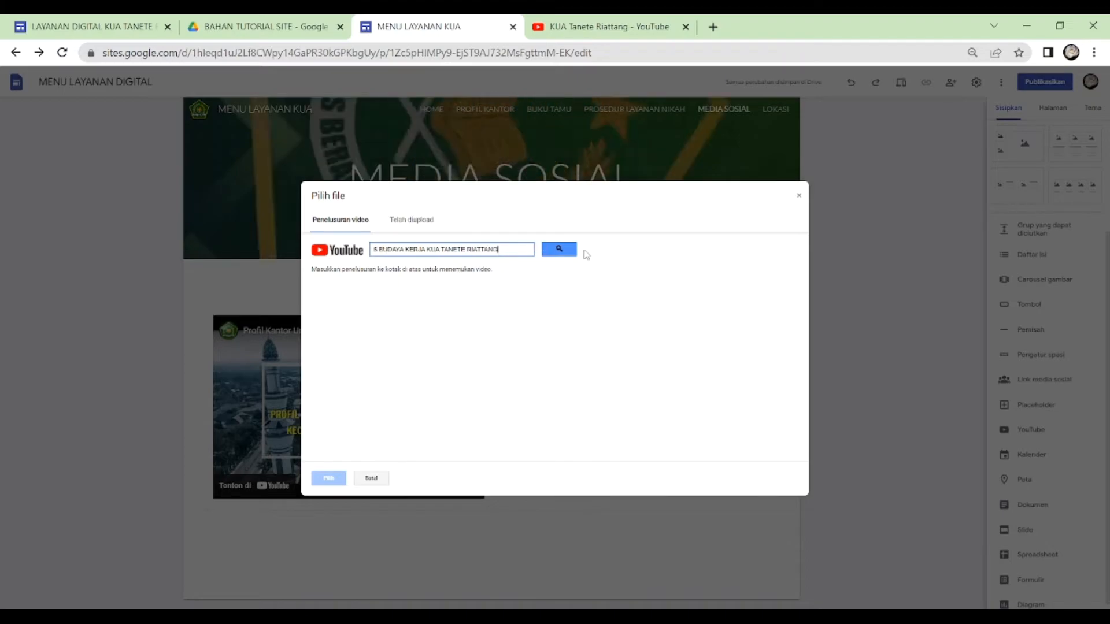
click(567, 250)
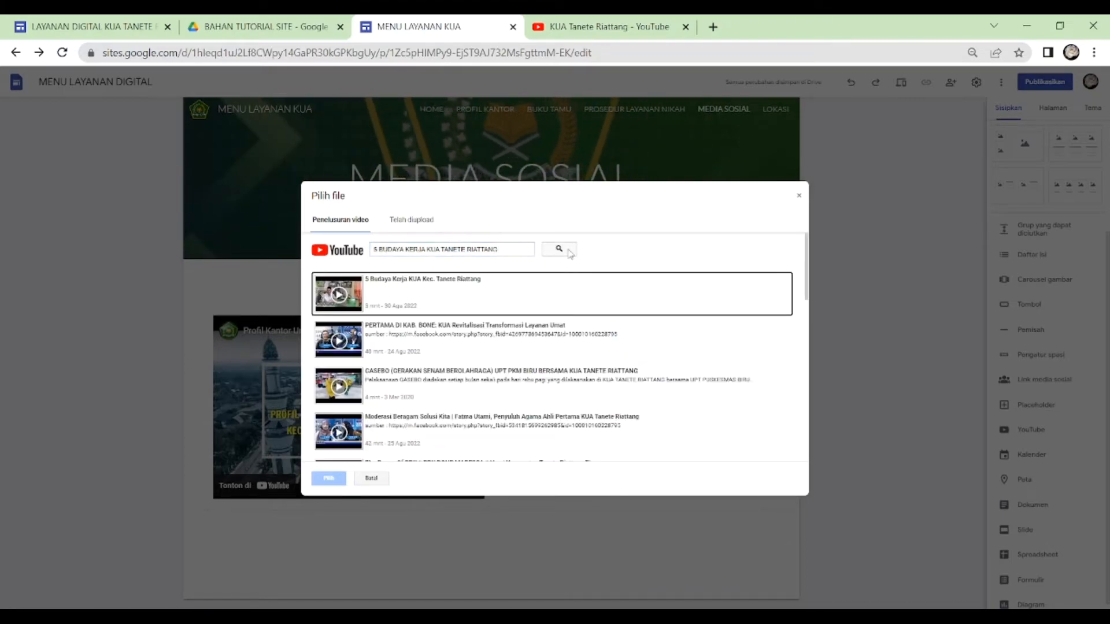
click(414, 289)
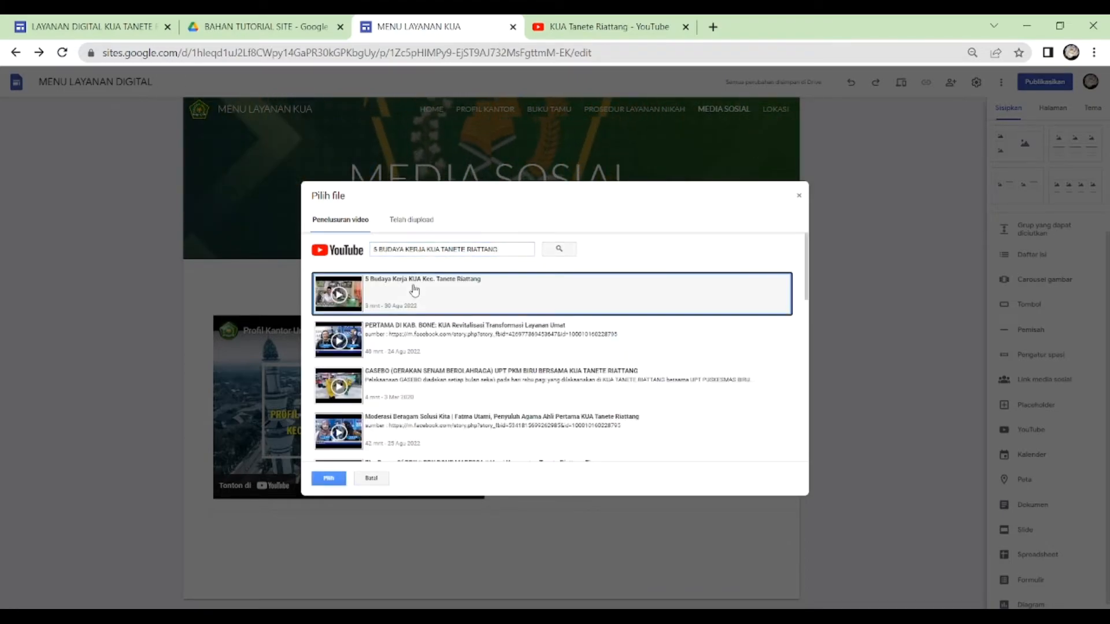
click(332, 481)
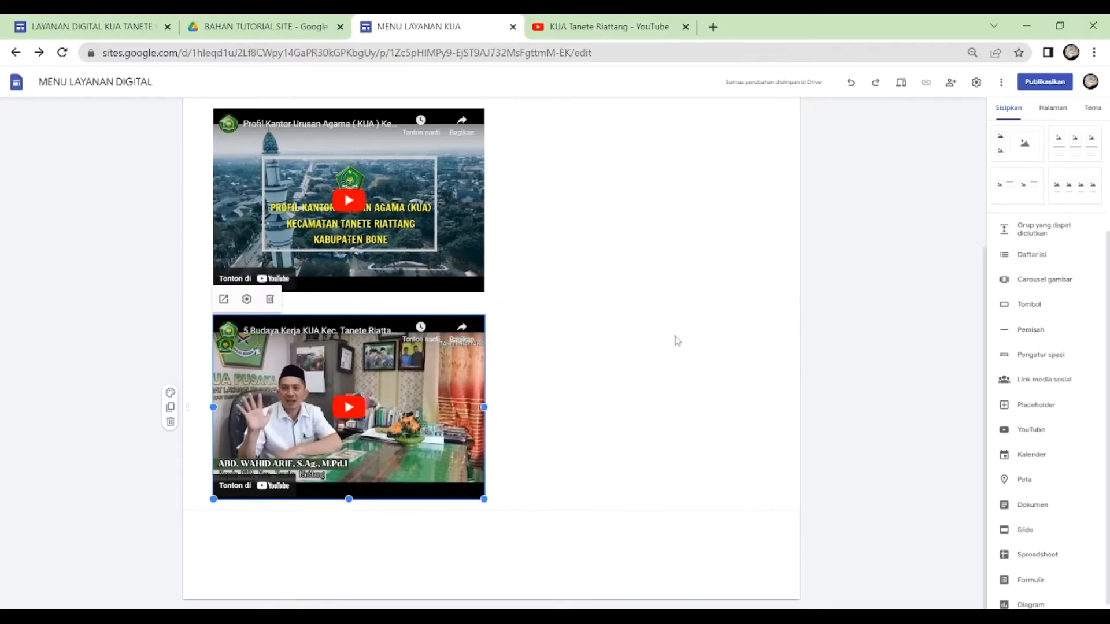
- Center the office profile video and the 5 Budaya Kerja video horizontally on the page, one above the other
scroll(470, 370, up, 3)
drag(469, 370, 484, 362)
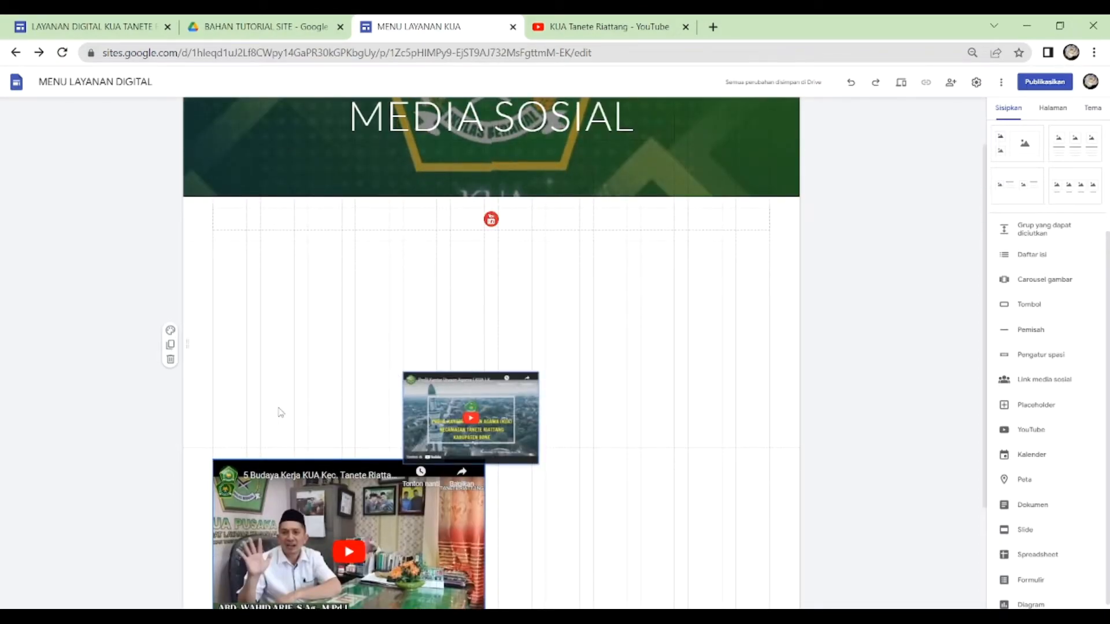
drag(280, 412, 280, 410)
scroll(393, 426, down, 3)
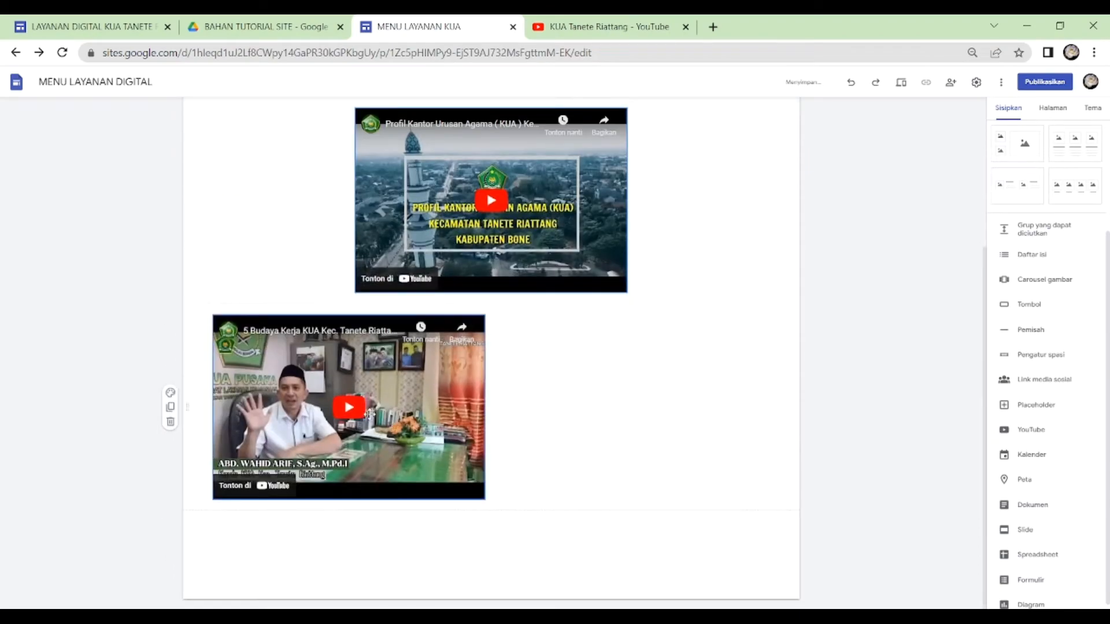
drag(370, 414, 513, 407)
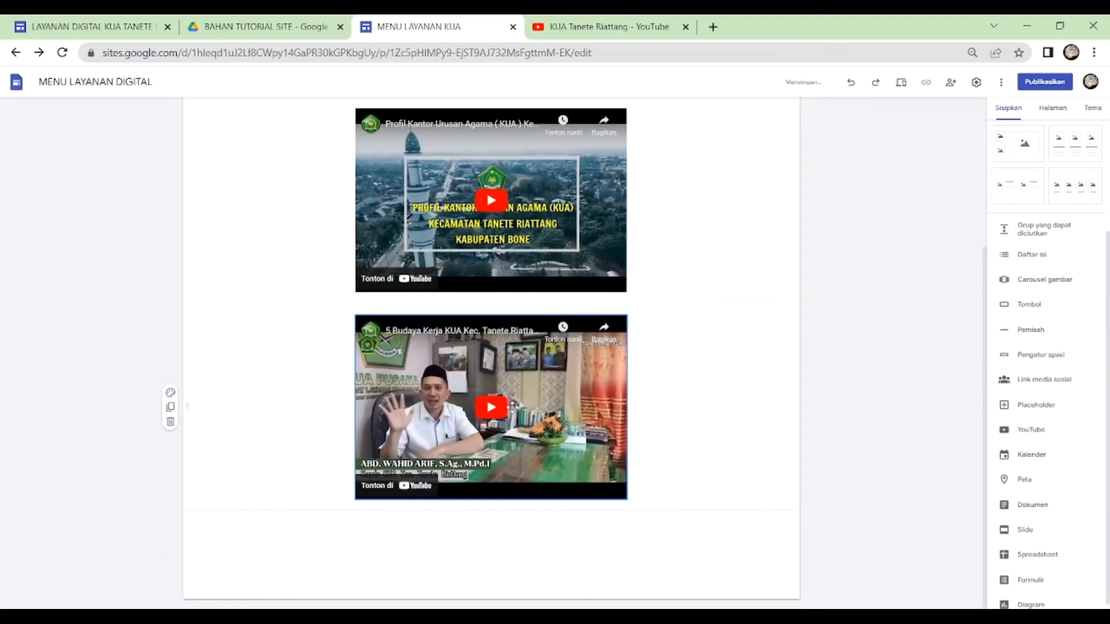
- Open the Pemberdayaan Zakat video from the KUA Tanete Riattang YouTube channel and copy its URL
scroll(675, 370, up, 4)
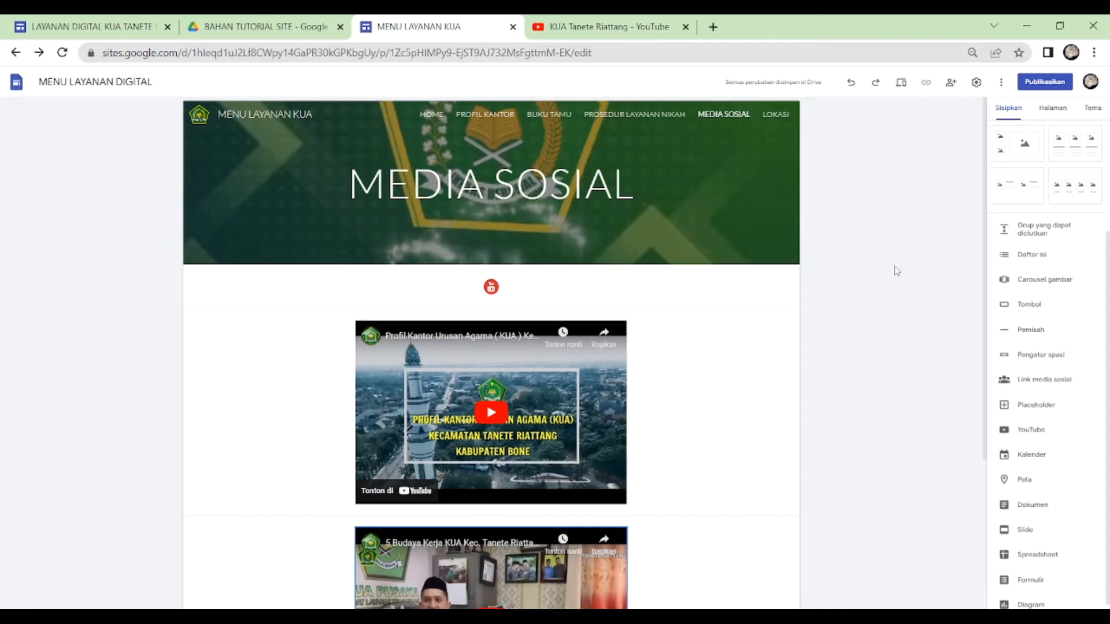
drag(1108, 279, 1109, 157)
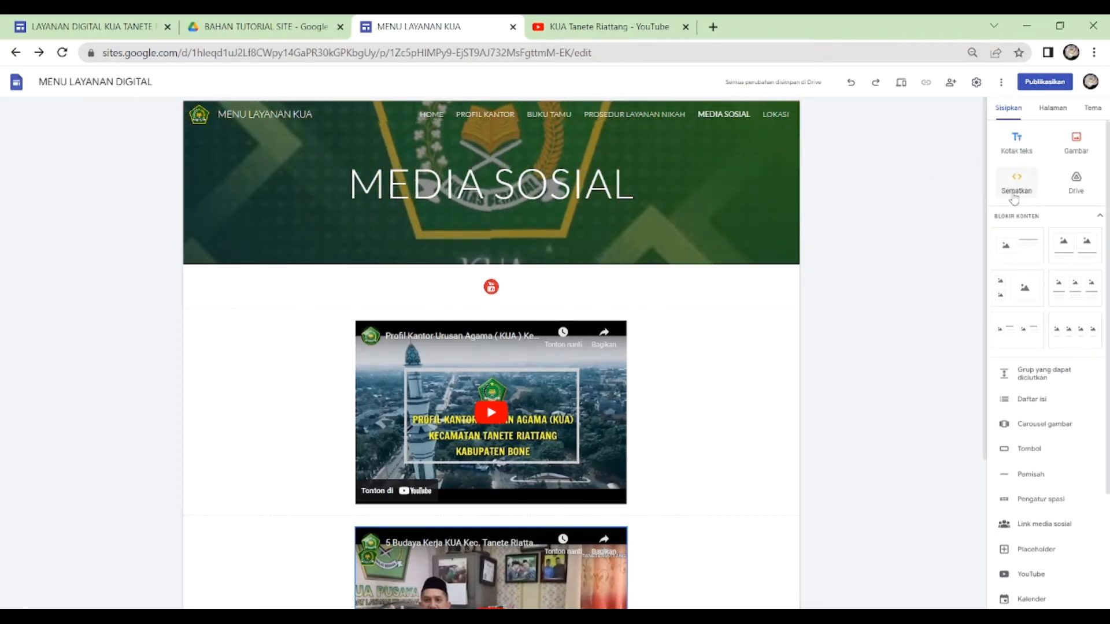
click(587, 29)
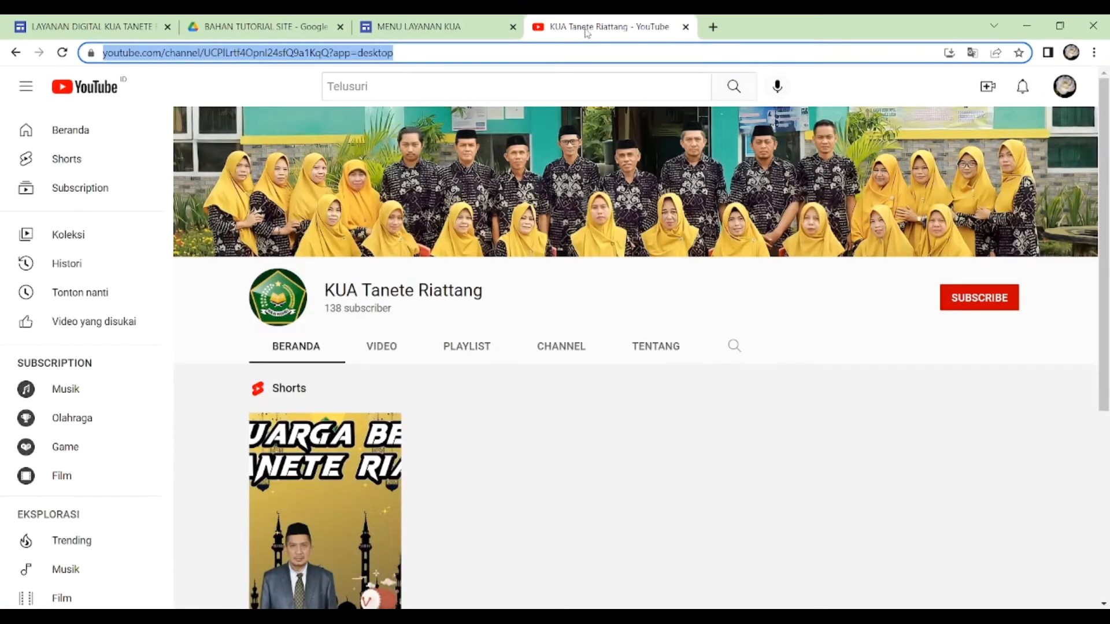
scroll(462, 434, down, 3)
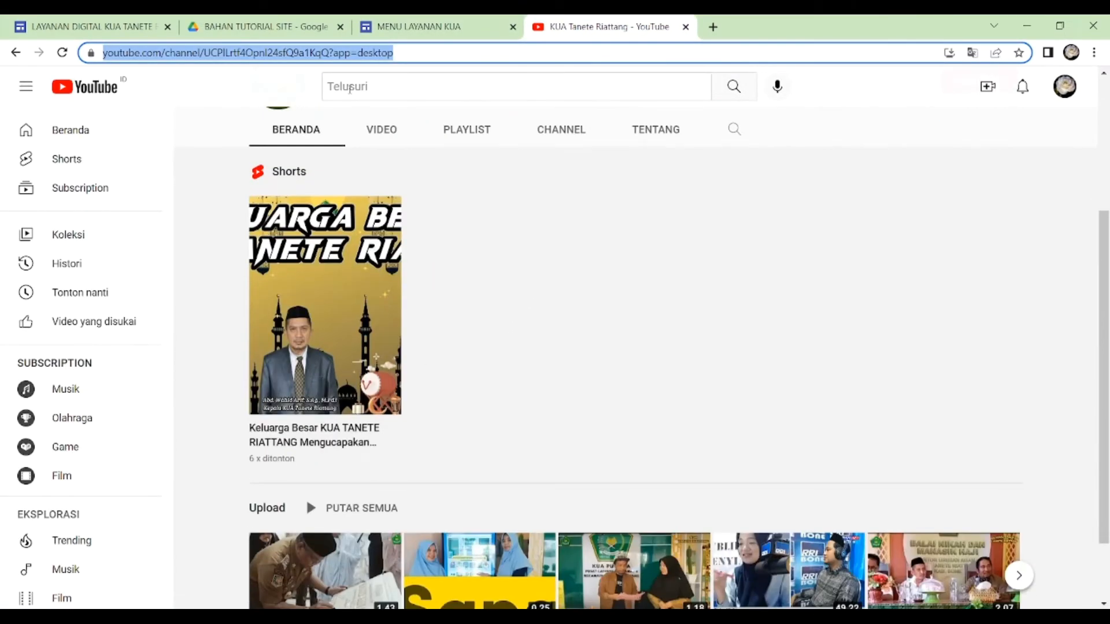
click(382, 134)
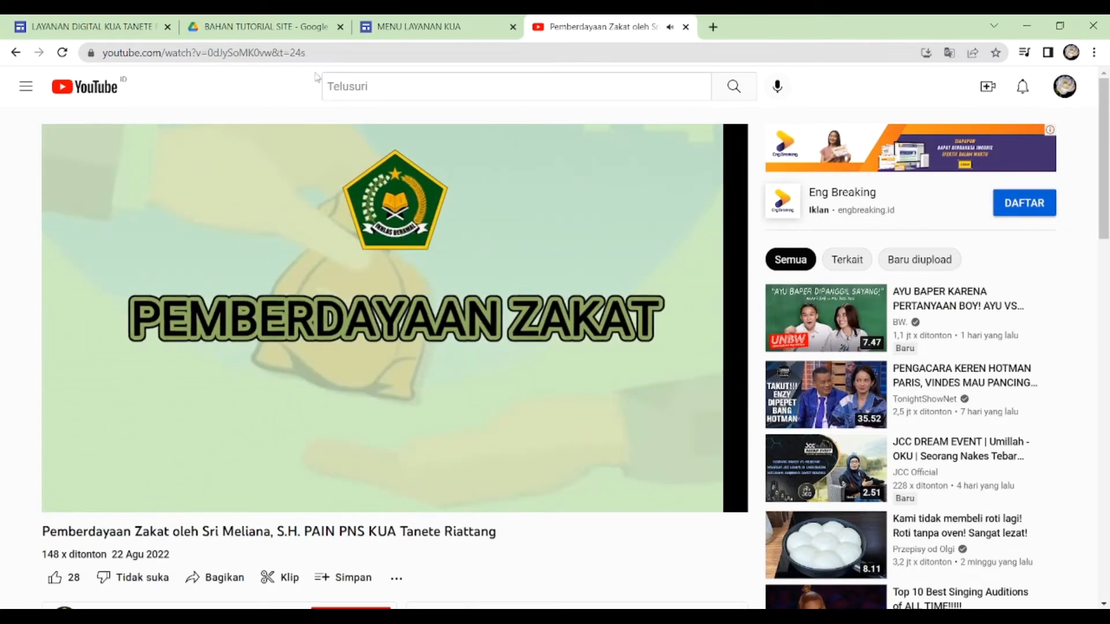
click(247, 56)
key(ctrl+c)
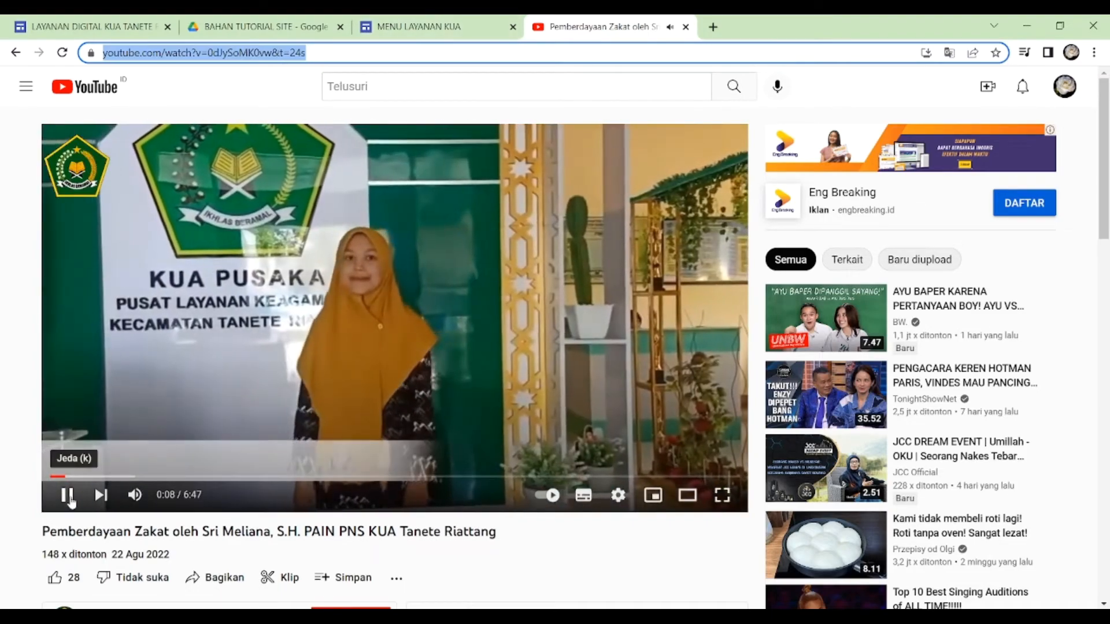
click(359, 212)
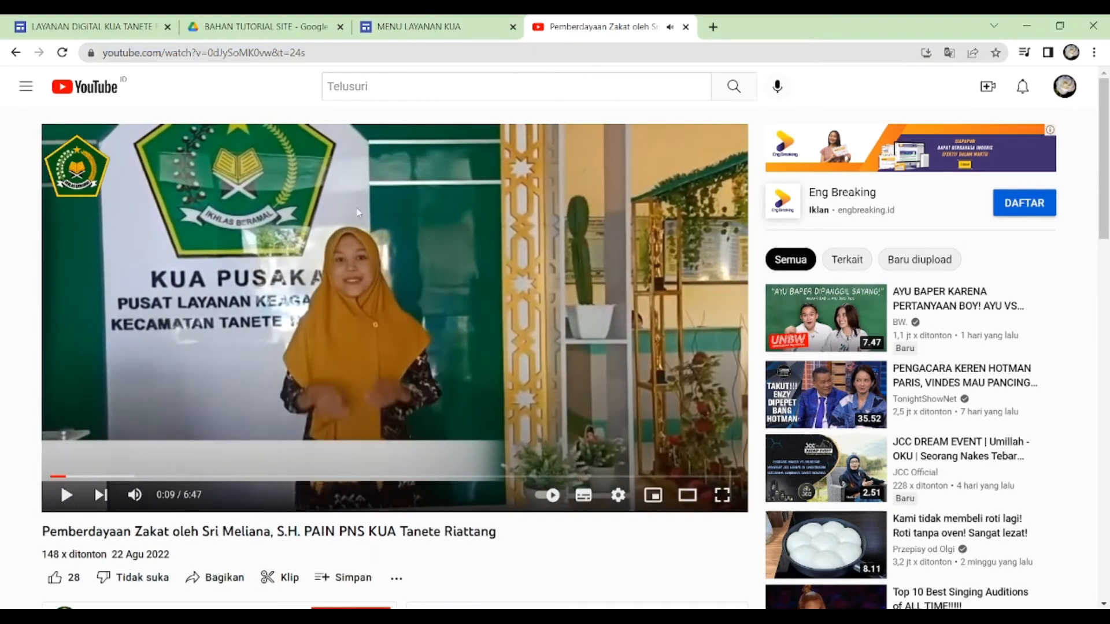
- Embed the Pemberdayaan Zakat video on the MEDIA SOSIAL page using its copied YouTube URL
click(444, 29)
click(1018, 182)
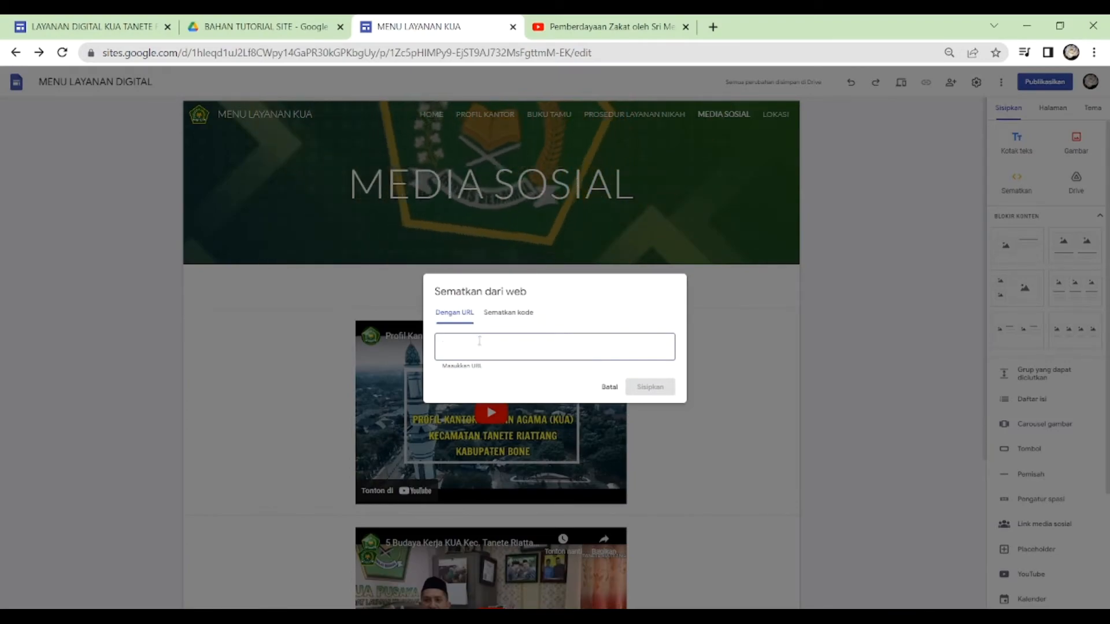
key(ctrl+v)
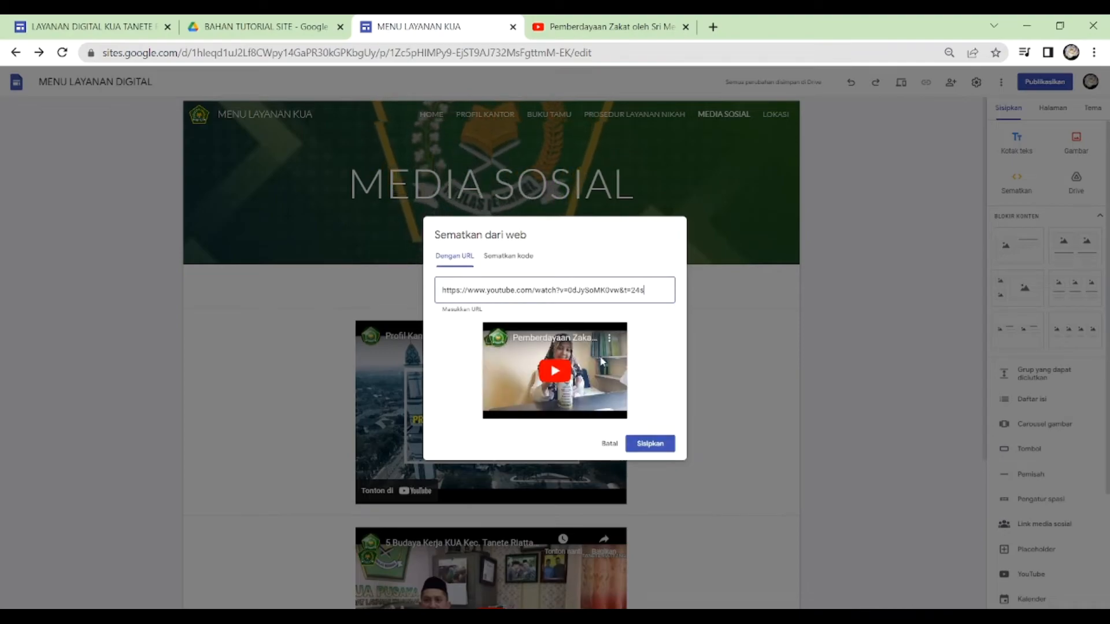
click(647, 443)
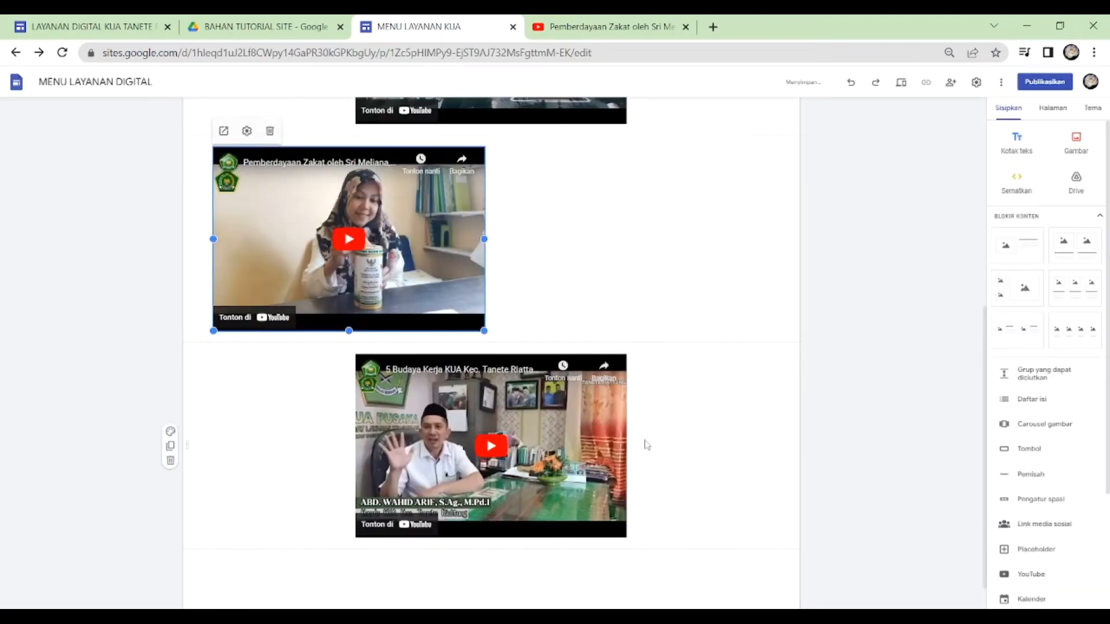
- Center the Pemberdayaan Zakat video horizontally between the office profile video and the 5 Budaya Kerja video
scroll(646, 444, down, 1)
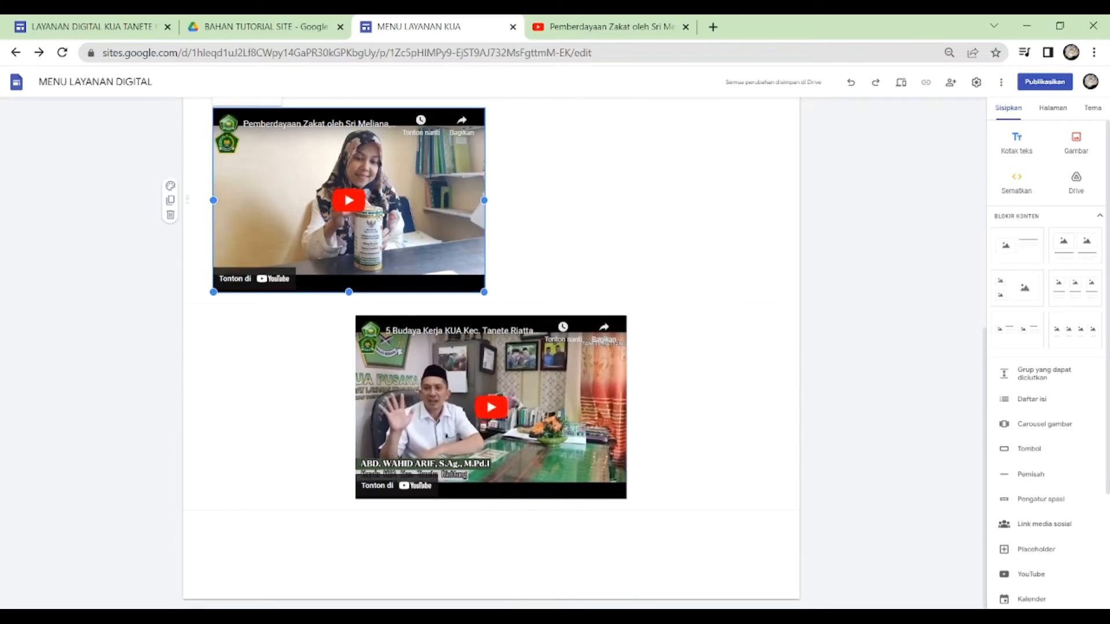
drag(378, 214, 519, 211)
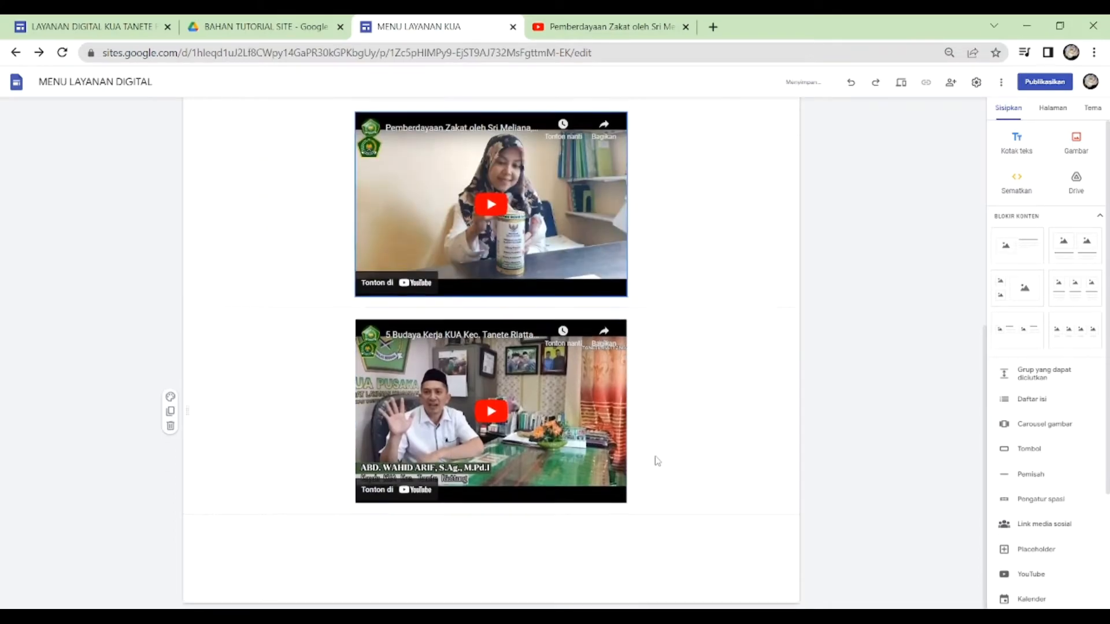
scroll(658, 461, up, 4)
scroll(658, 462, down, 4)
scroll(657, 461, up, 6)
scroll(657, 461, down, 6)
scroll(657, 461, up, 5)
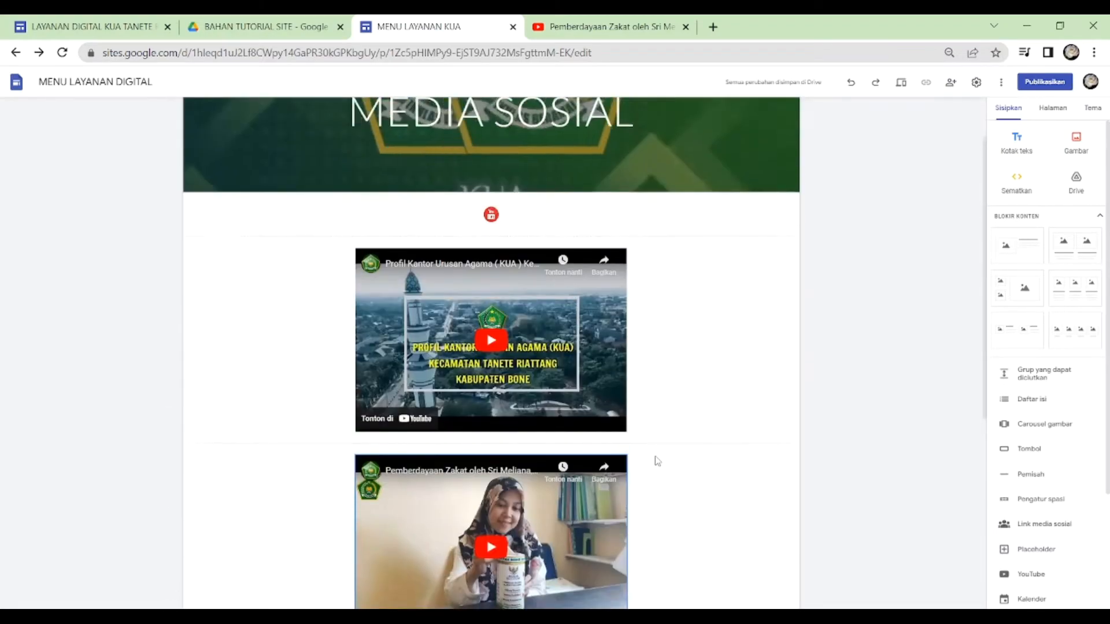
scroll(658, 462, down, 5)
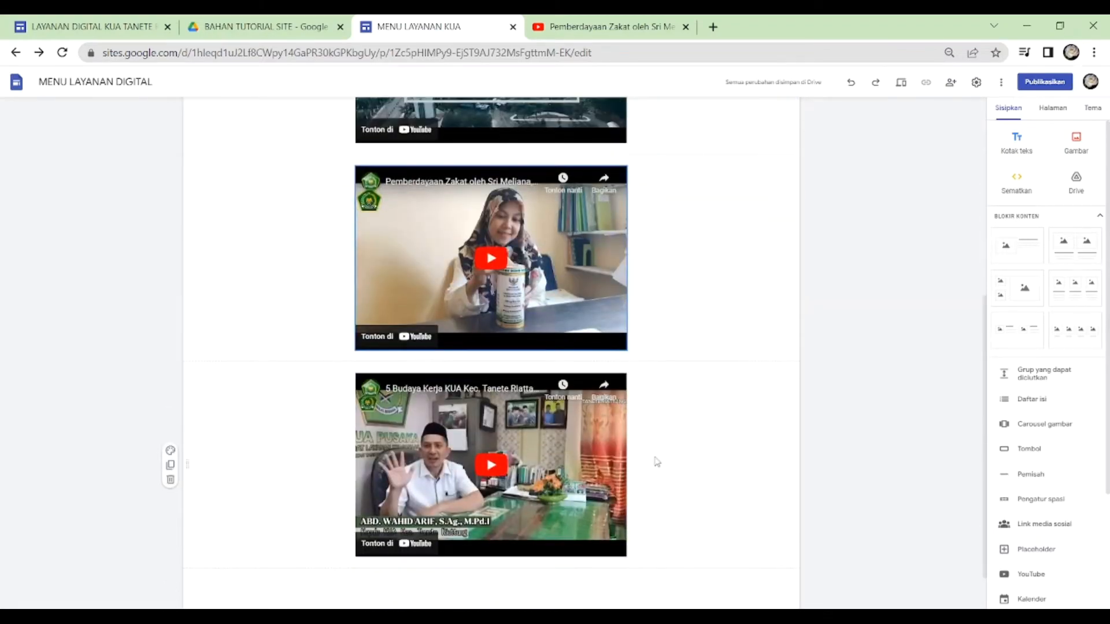
- Open the LOKASI page and start inserting a map on it
click(1055, 109)
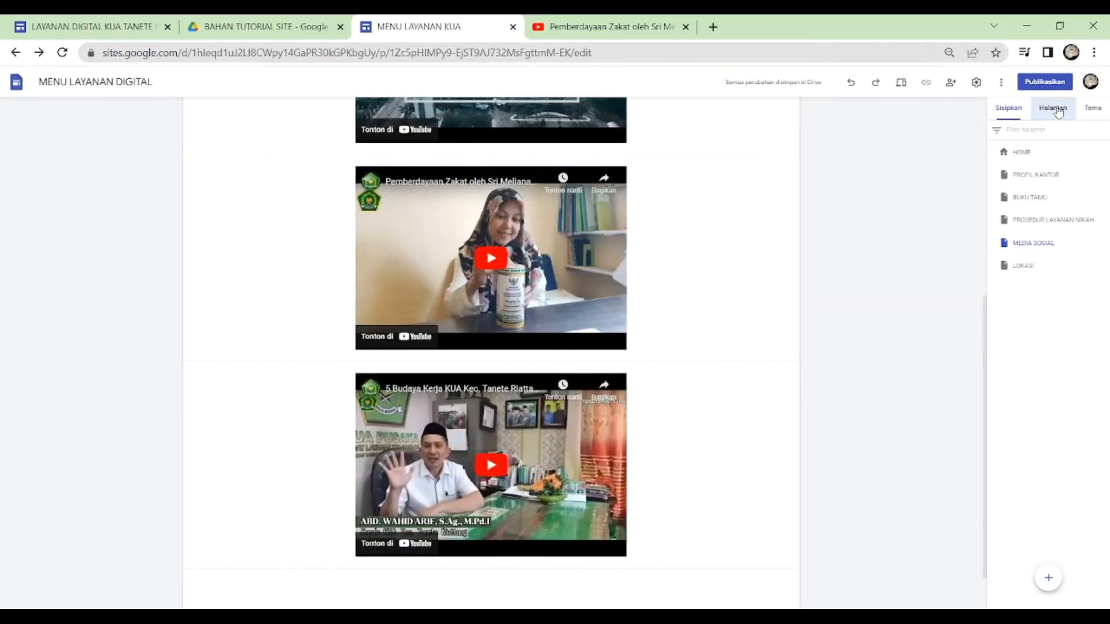
click(1032, 268)
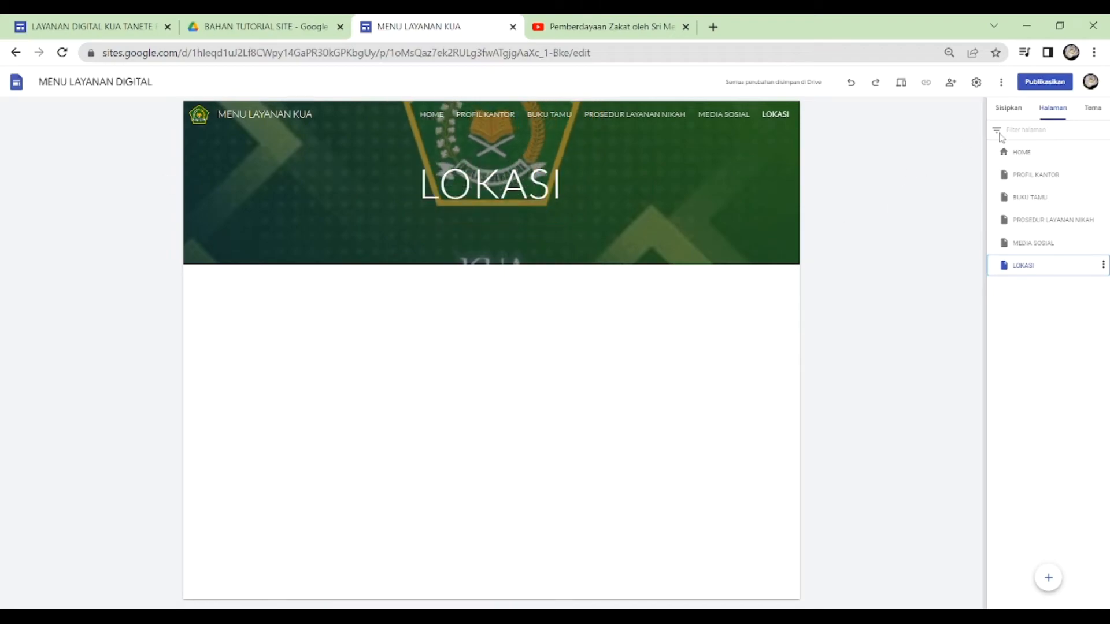
click(1007, 109)
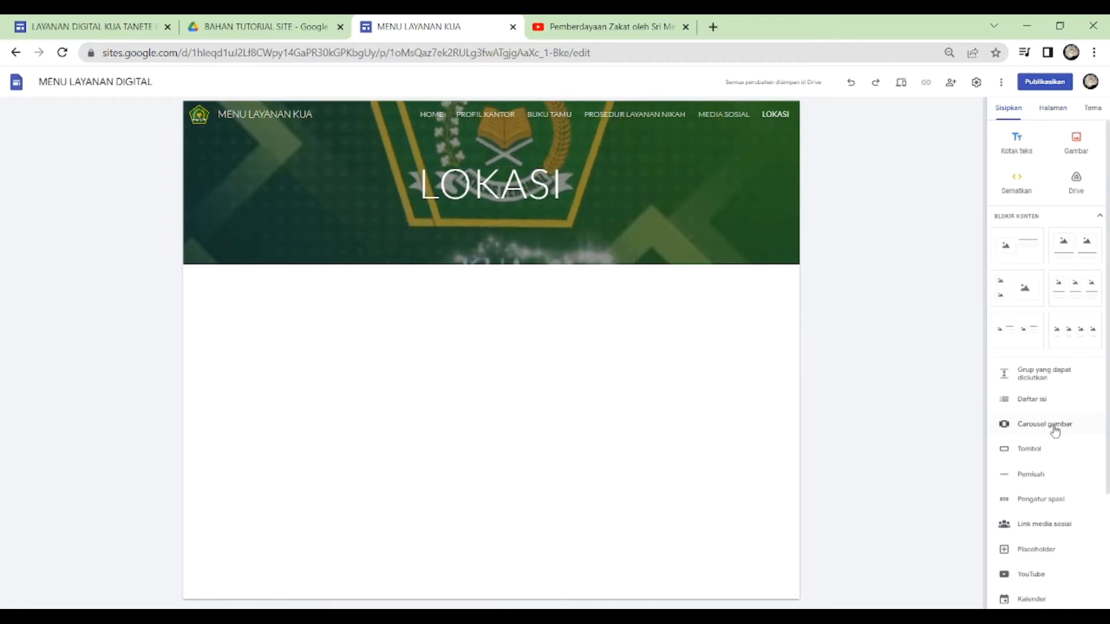
scroll(1063, 427, down, 3)
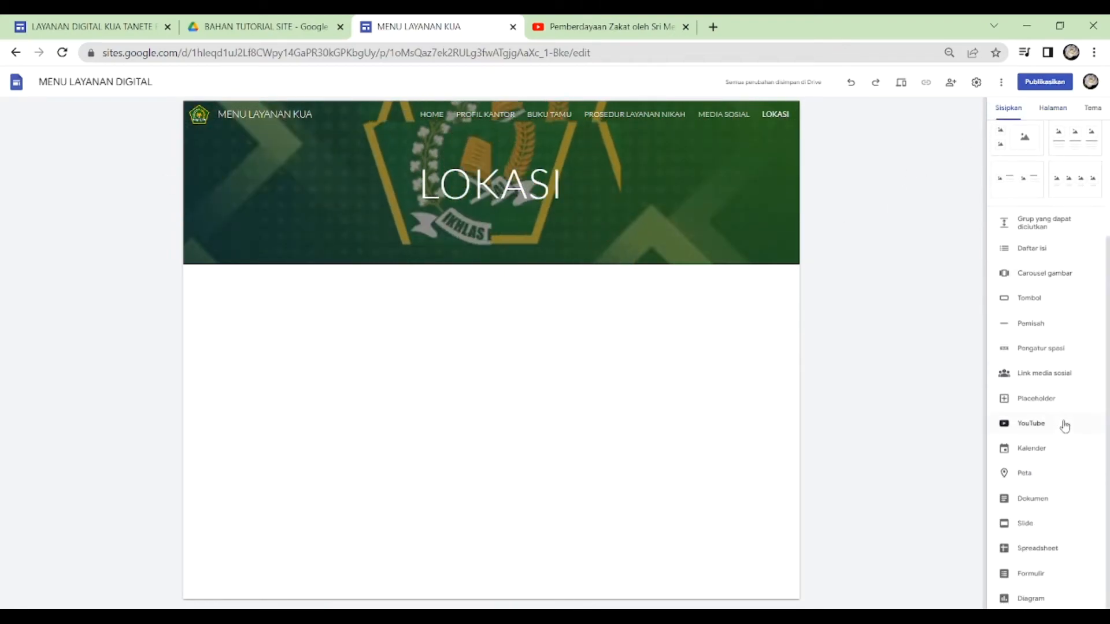
click(1035, 474)
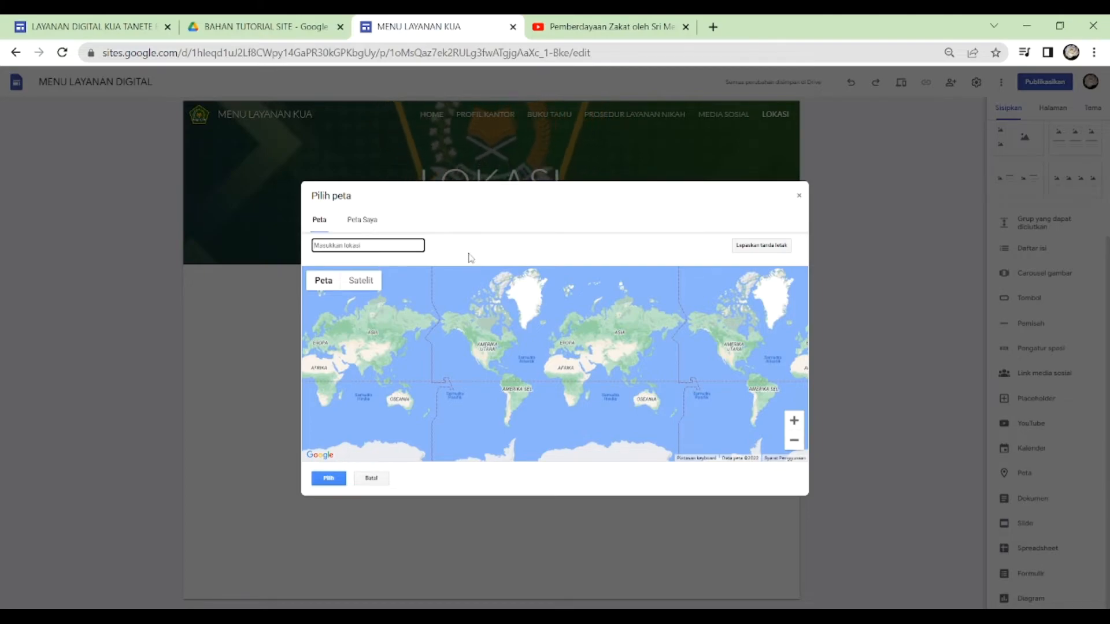
- Search the map for "KUA KEC. TANETE RIATTANG" and choose the KUA Kec. Tanete Riattang office in Bukaka
text(K)
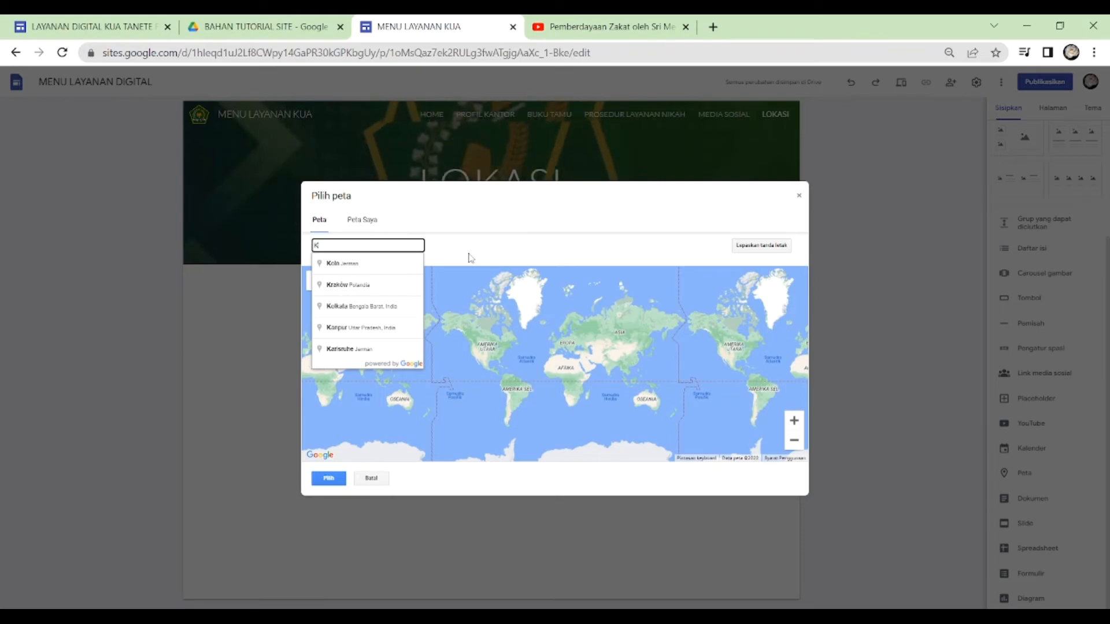
text(UA K)
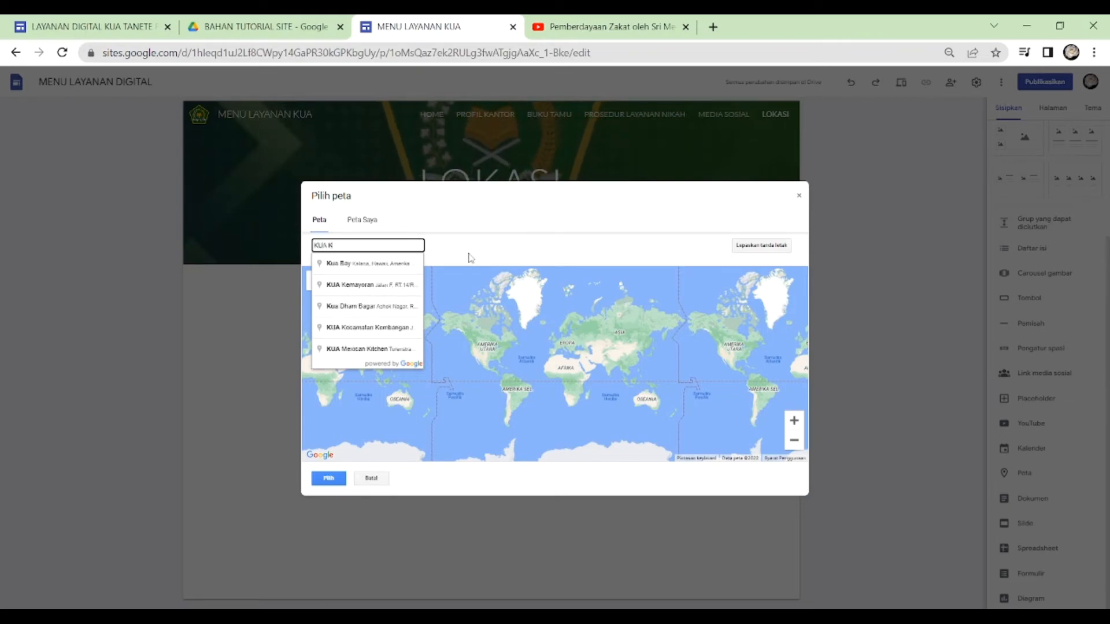
text(EC. T)
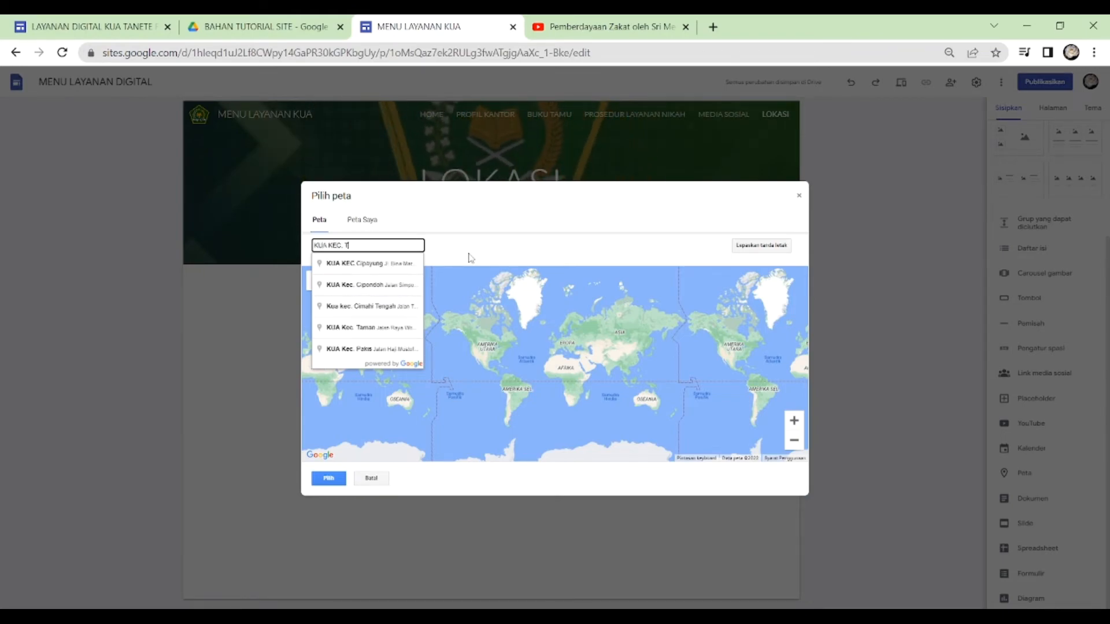
text(ANETE)
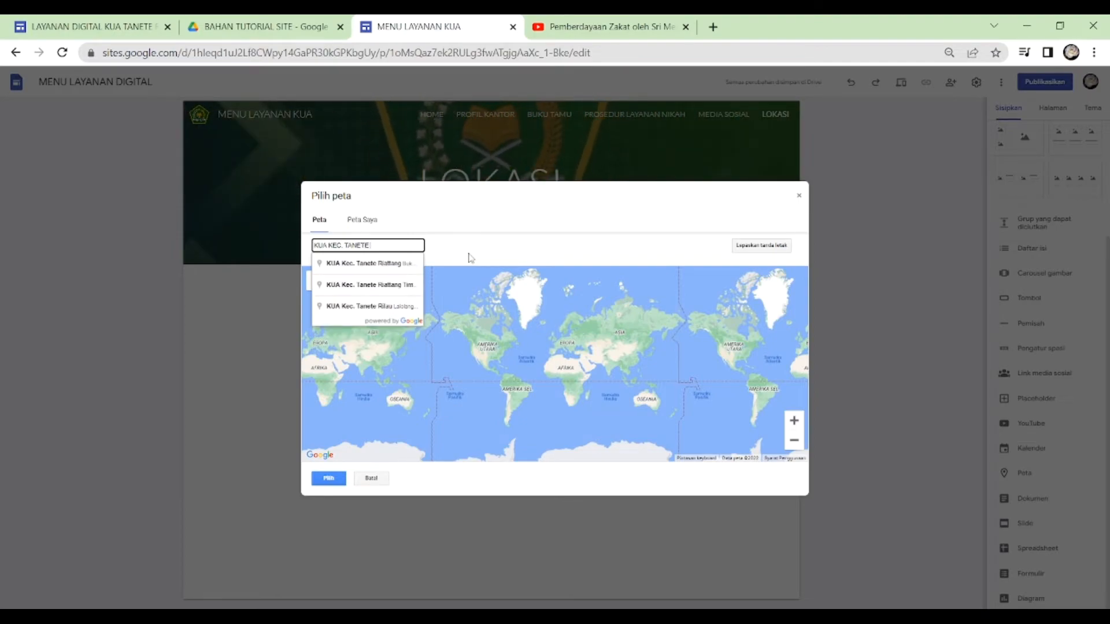
text( RIATTANG)
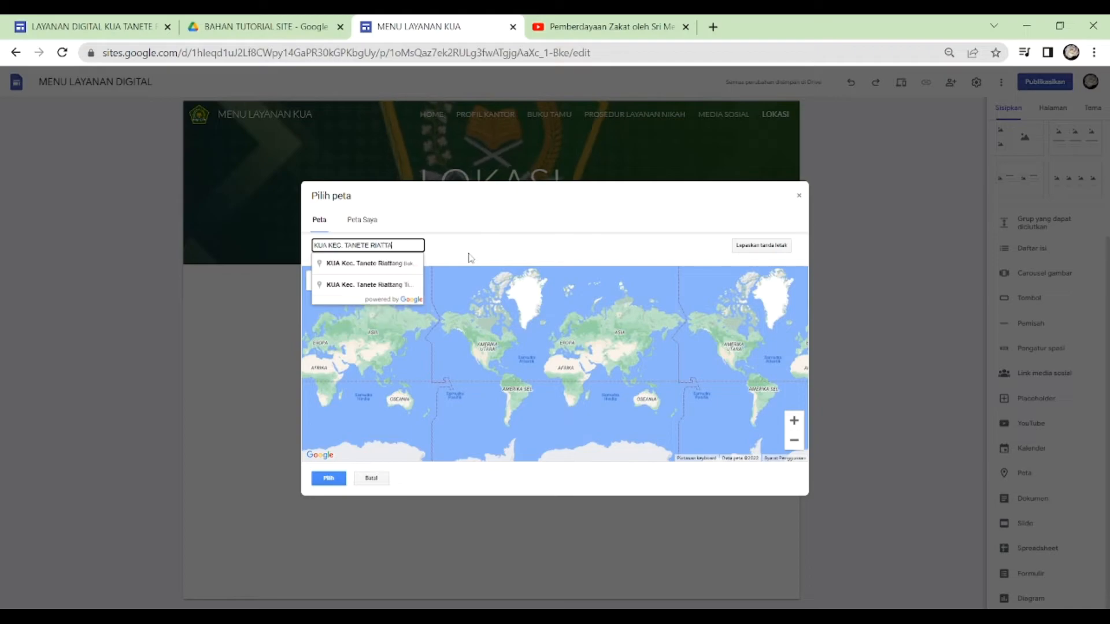
click(395, 270)
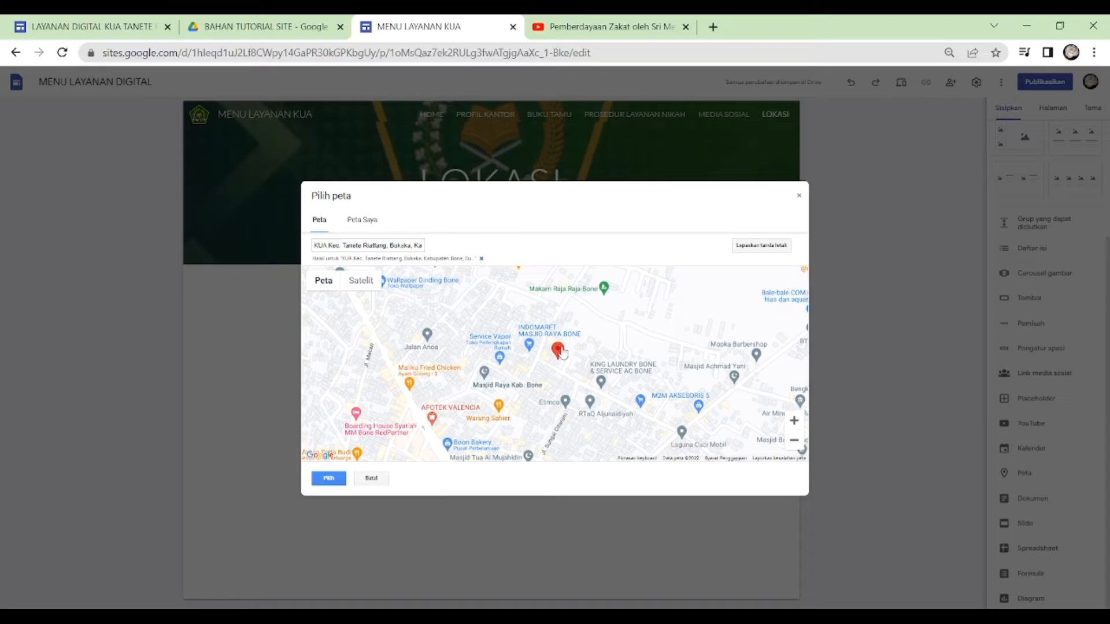
- Zoom the map in to street level around the office marker and insert it below the LOKASI header
click(794, 421)
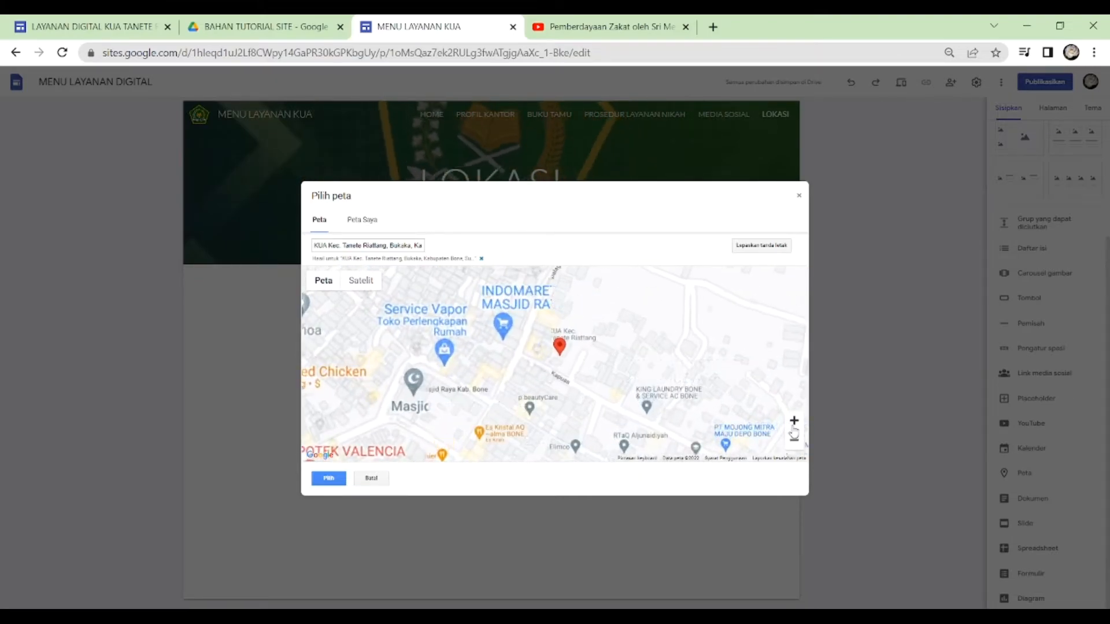
click(793, 426)
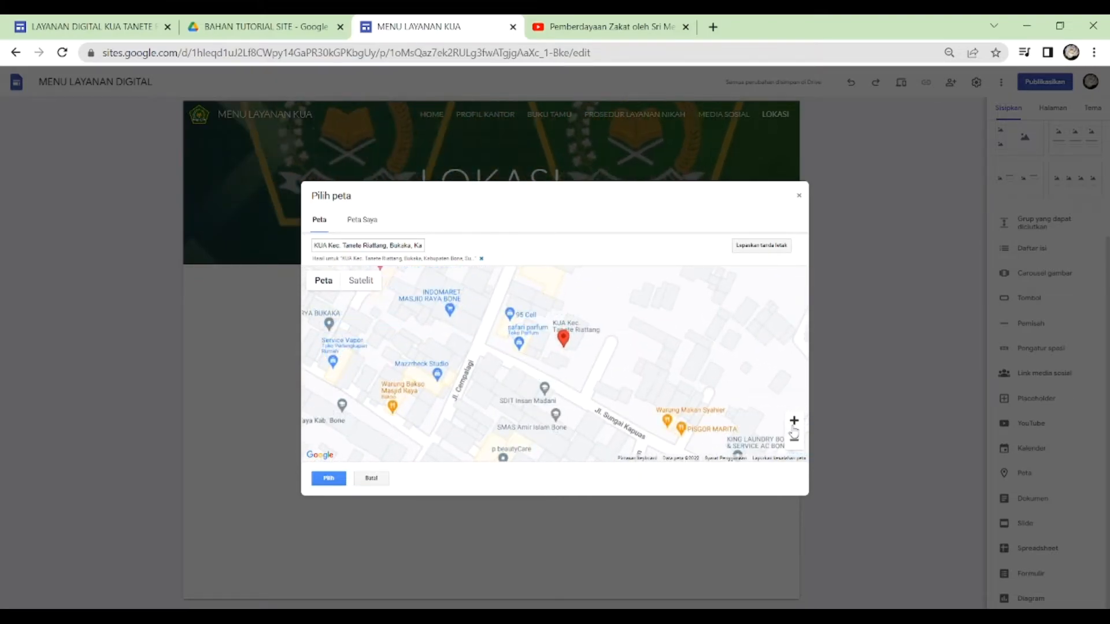
click(793, 427)
click(793, 435)
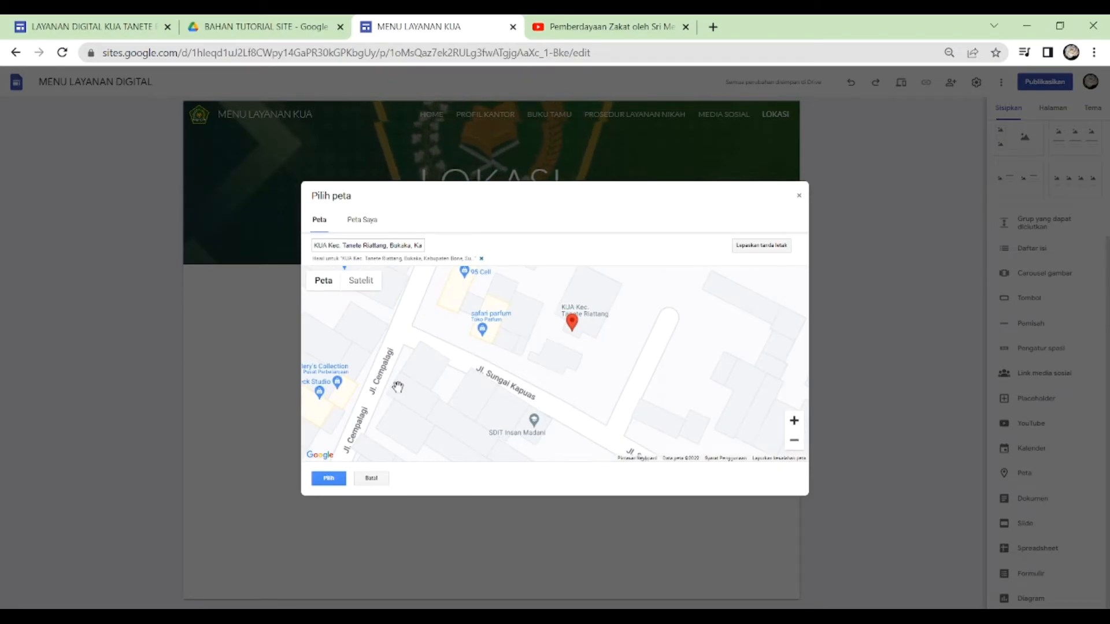
click(327, 479)
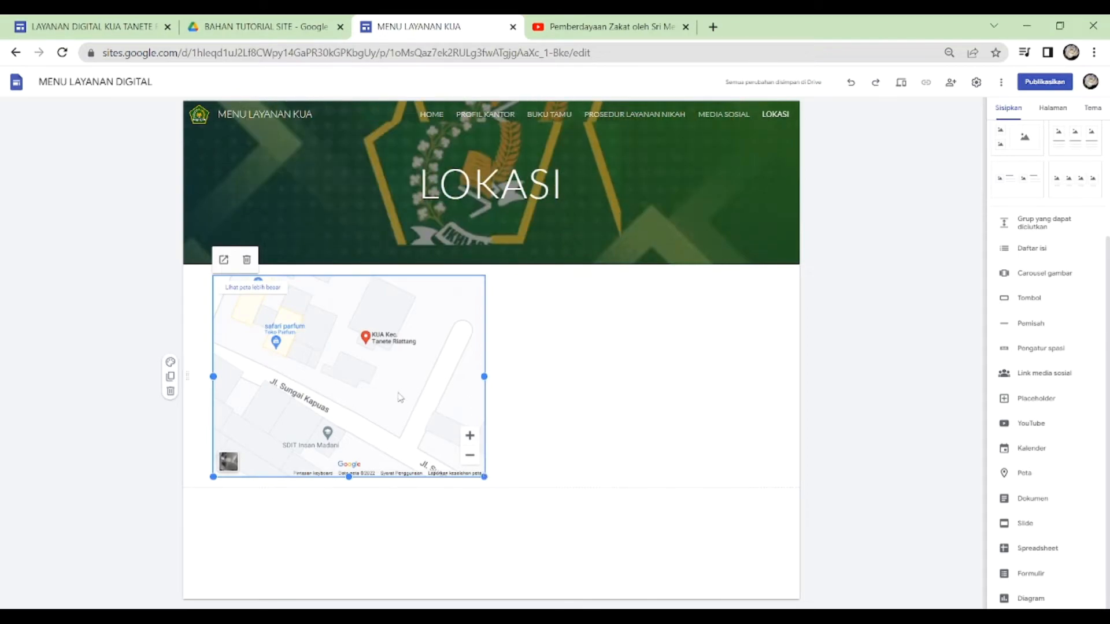
- Move the map to the middle of the LOKASI page and enlarge it to about two thirds of the page width
key(ctrl+z)
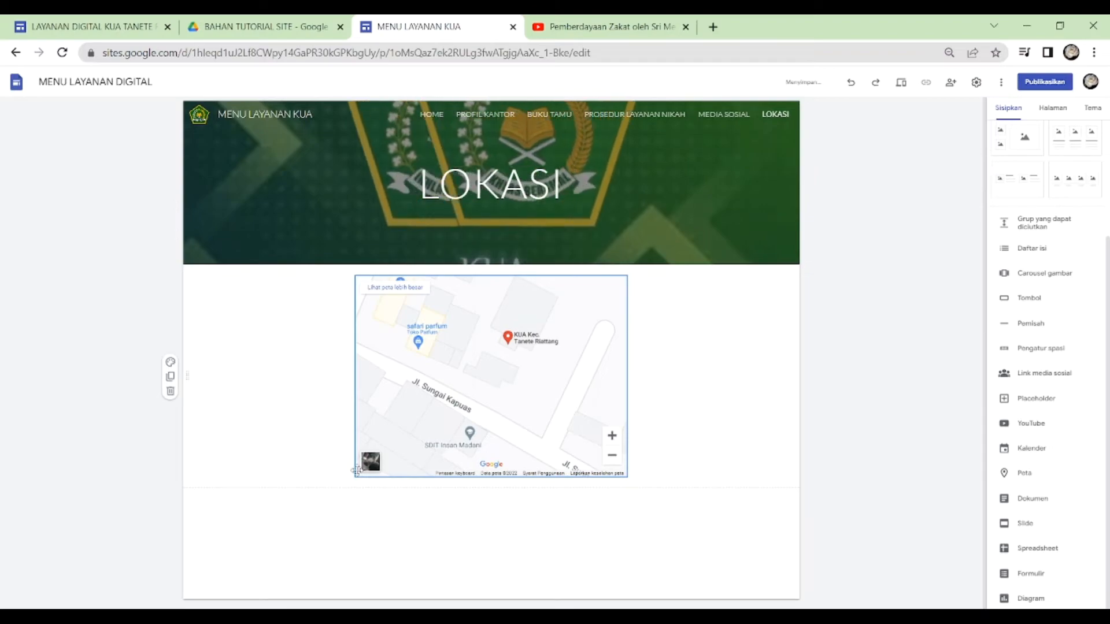
click(356, 471)
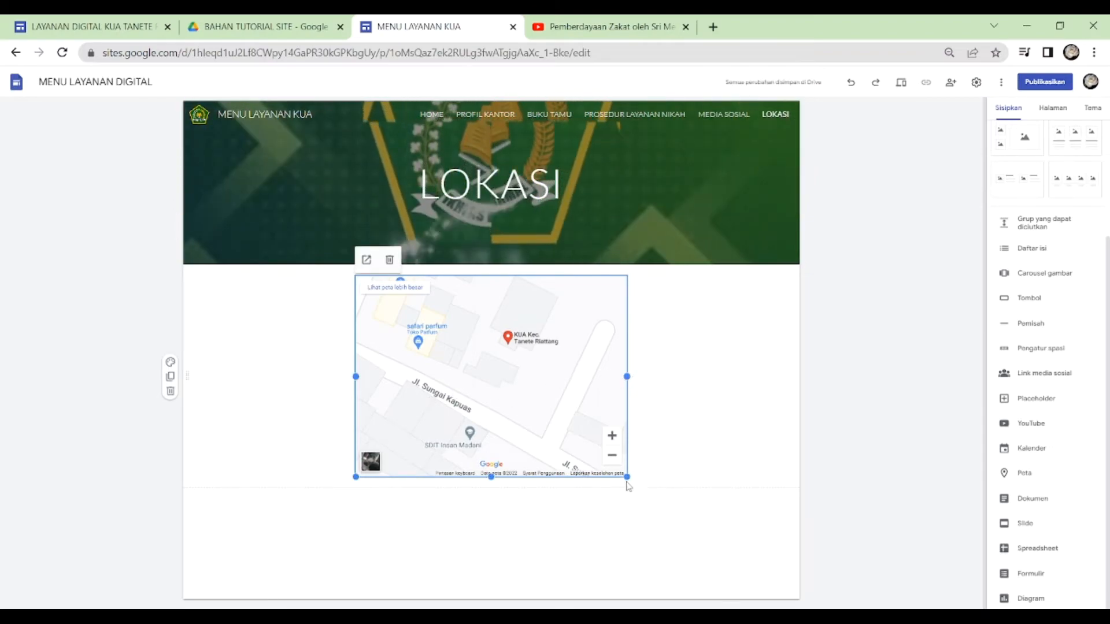
drag(627, 477, 722, 571)
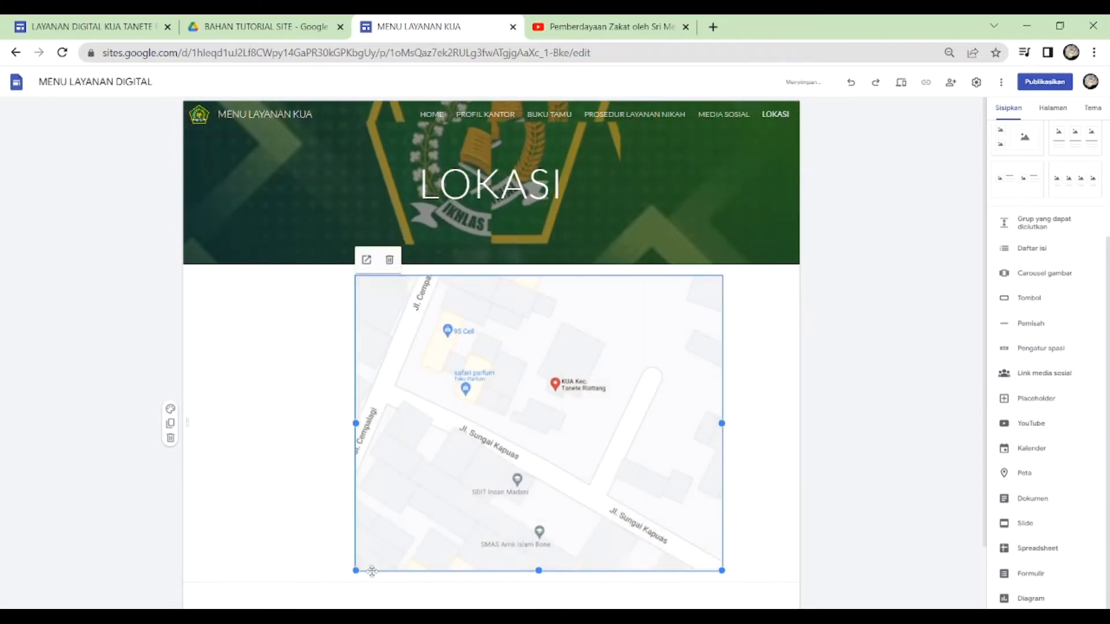
drag(355, 571, 306, 586)
scroll(577, 500, down, 1)
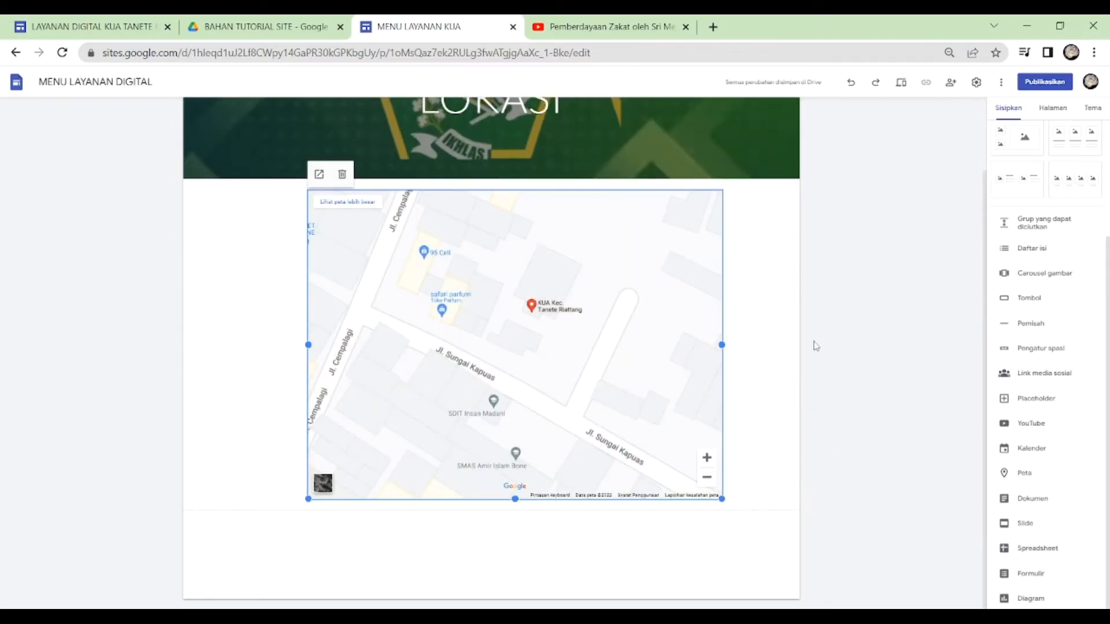
- Preview the site from the HOME page in tablet size and review the PROFIL KANTOR page through its HOME icon
click(1051, 110)
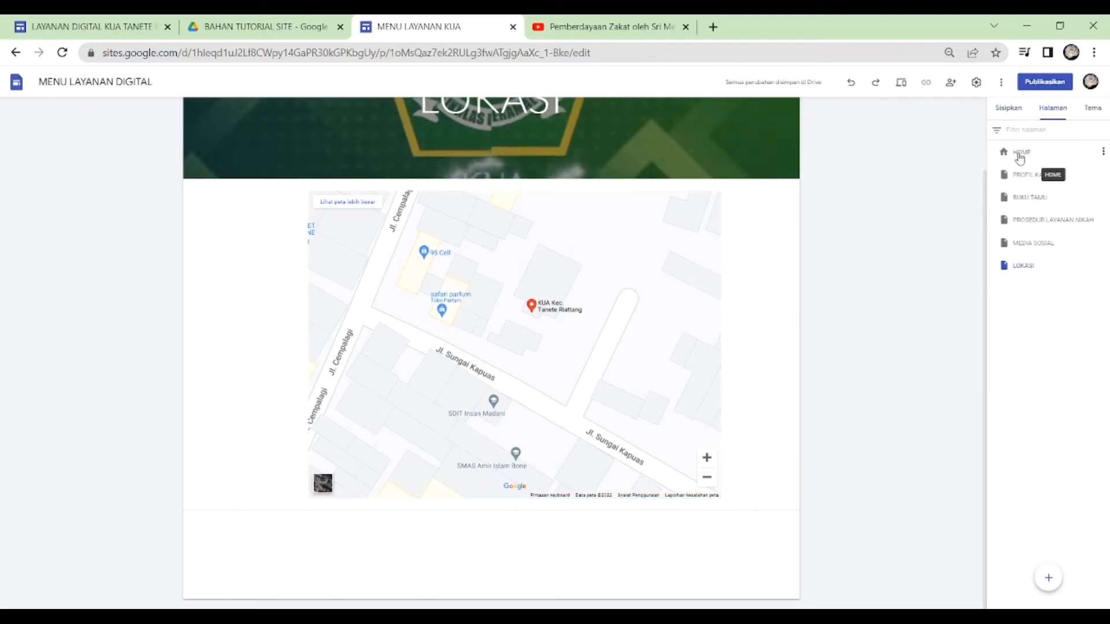
click(1021, 153)
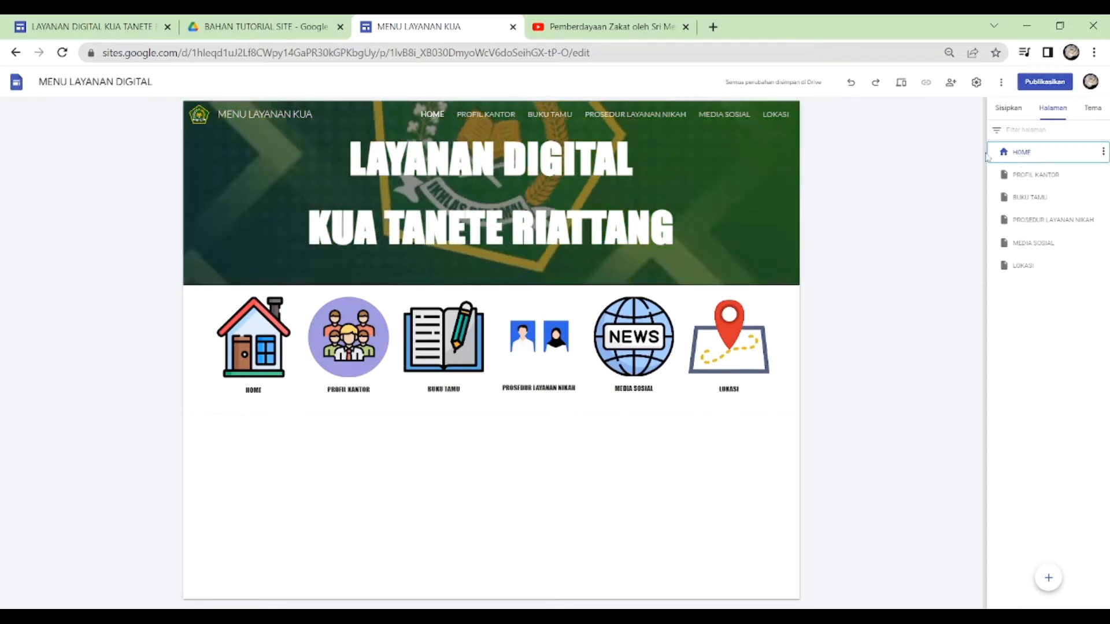
click(900, 82)
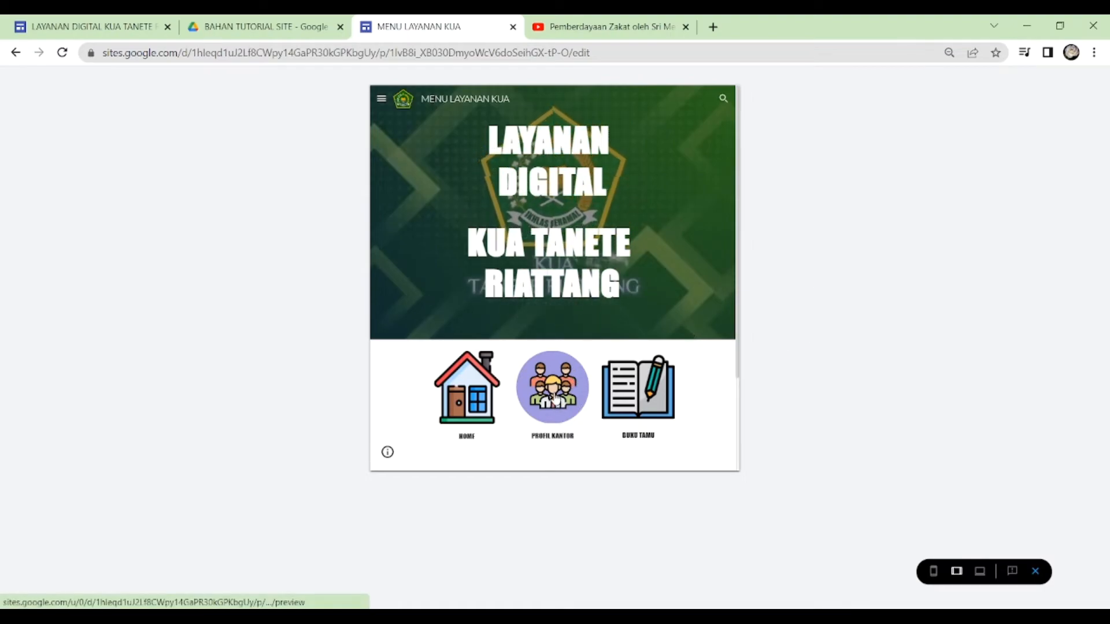
click(554, 397)
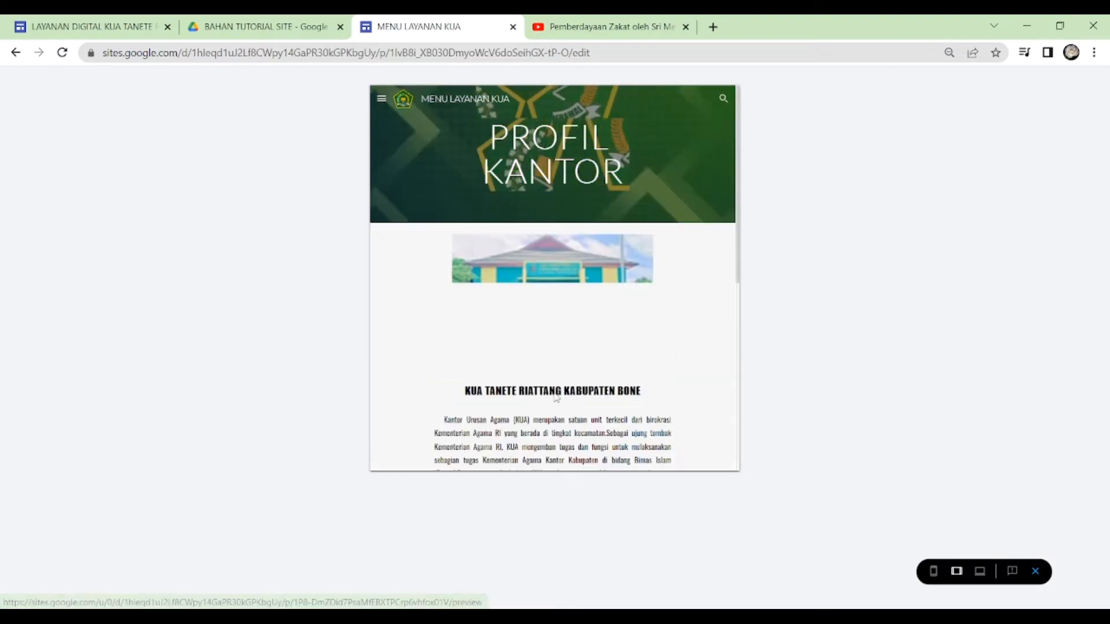
scroll(610, 327, down, 7)
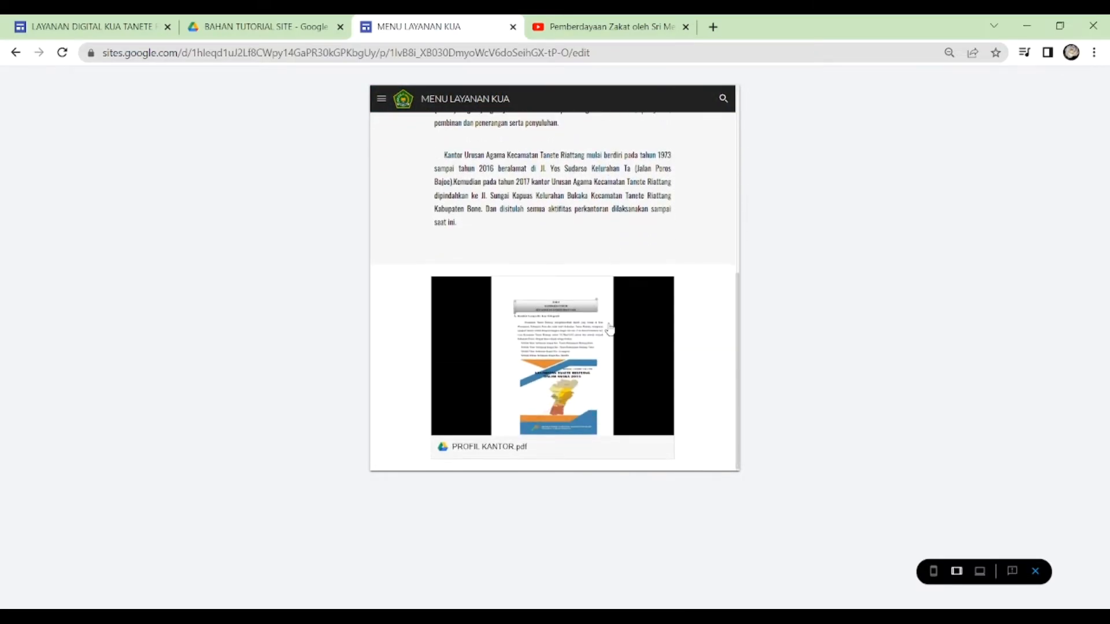
scroll(610, 328, up, 7)
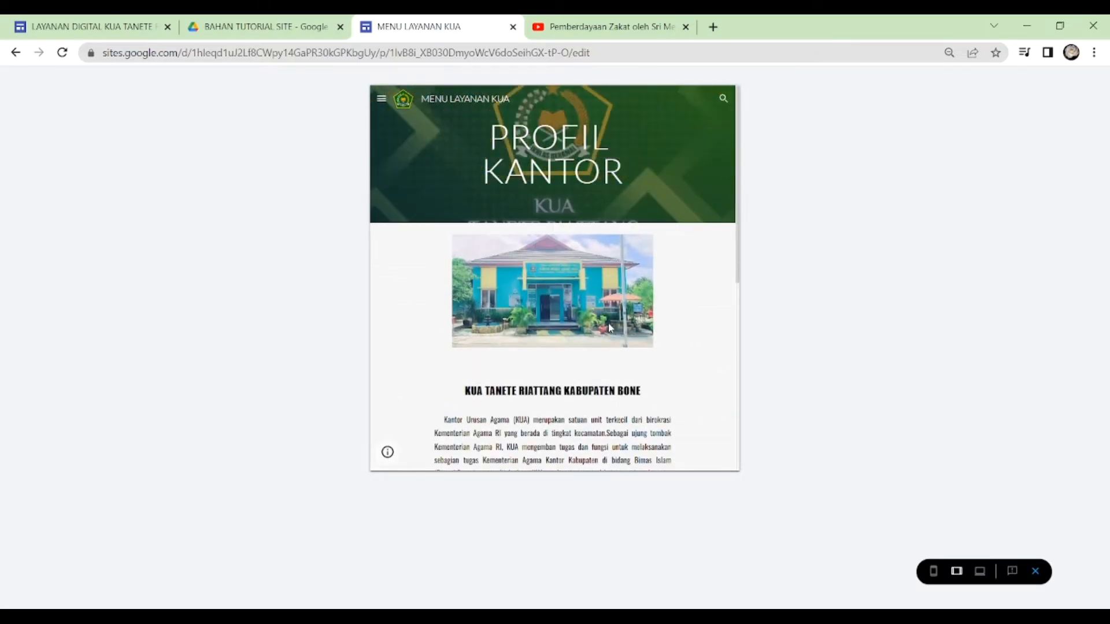
- Go to the BUKU TAMU page in the tablet preview and look through the embedded guest book form
click(381, 100)
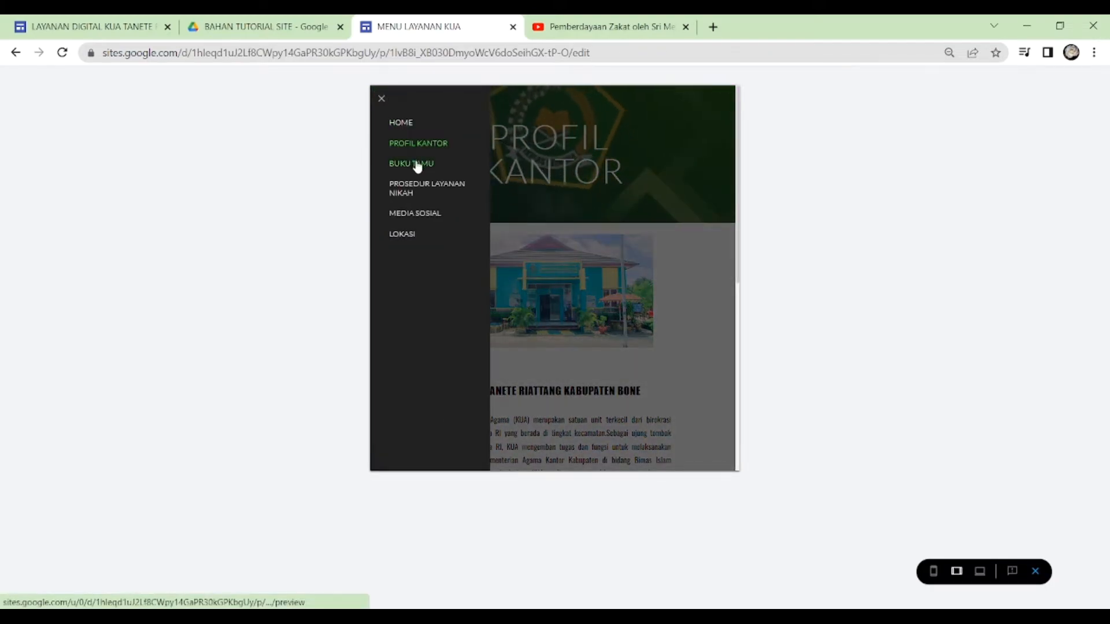
click(415, 164)
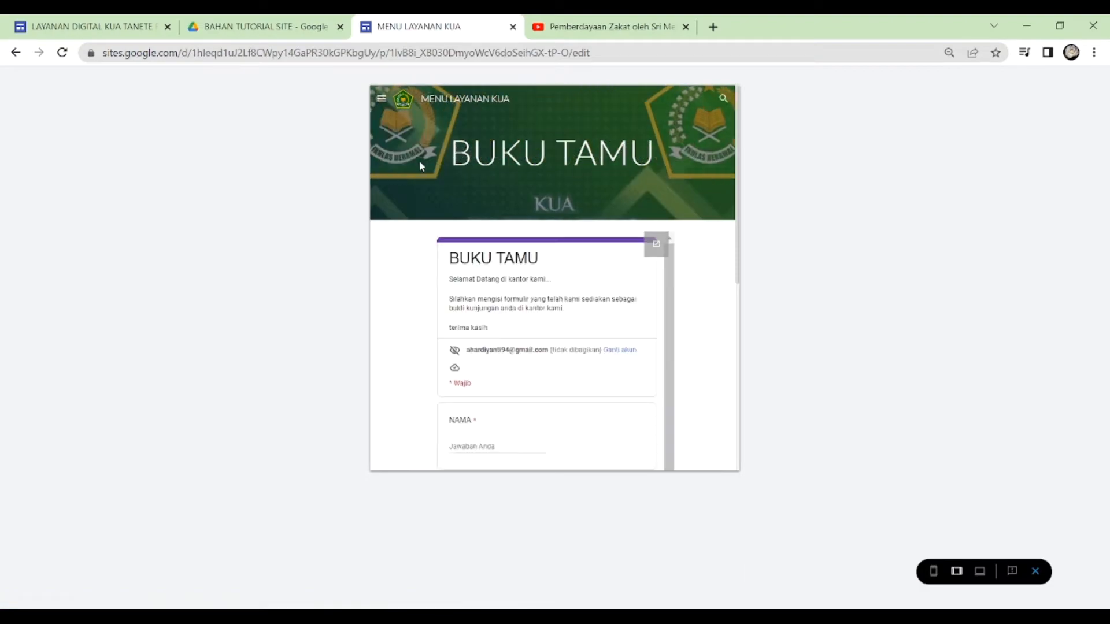
scroll(592, 370, down, 1)
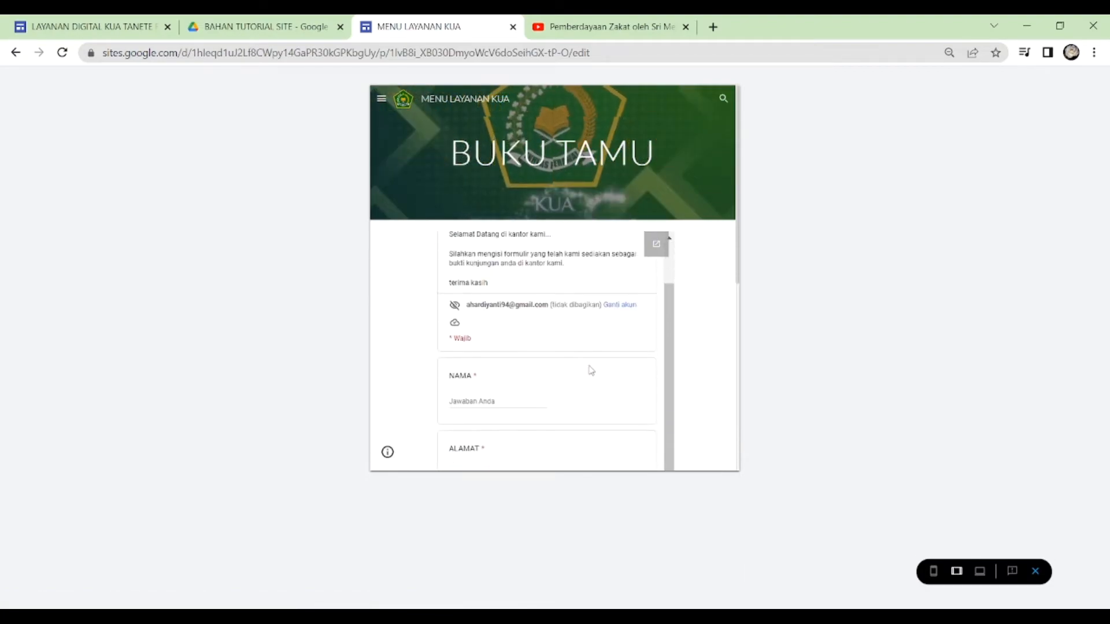
scroll(591, 370, up, 1)
scroll(591, 370, down, 1)
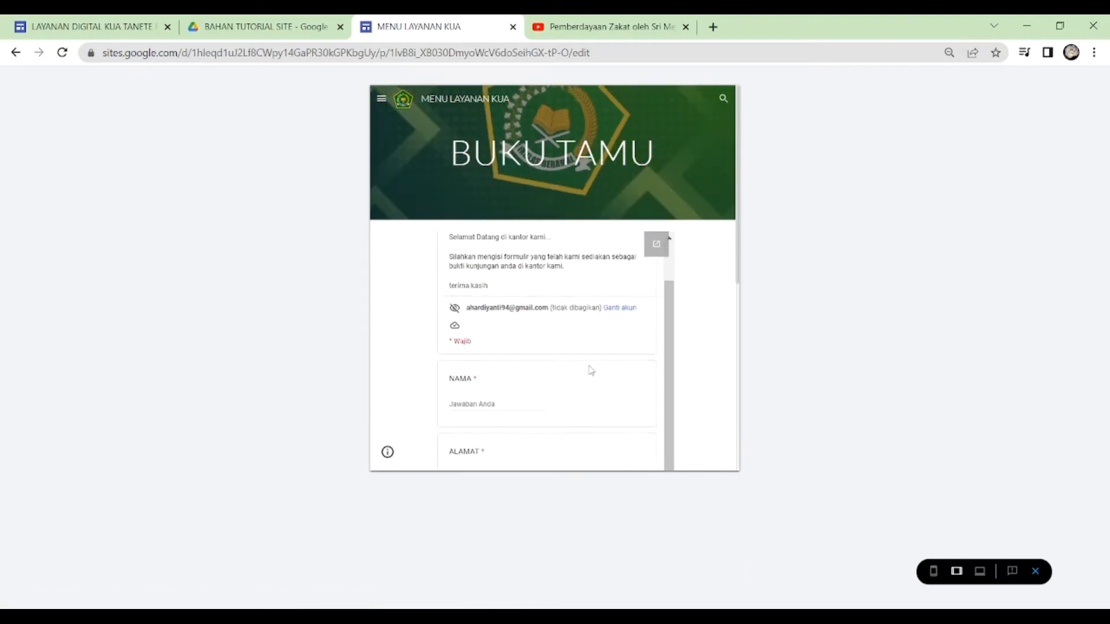
- Review the PROSEDUR LAYANAN NIKAH page in the tablet preview and again in phone size
click(381, 99)
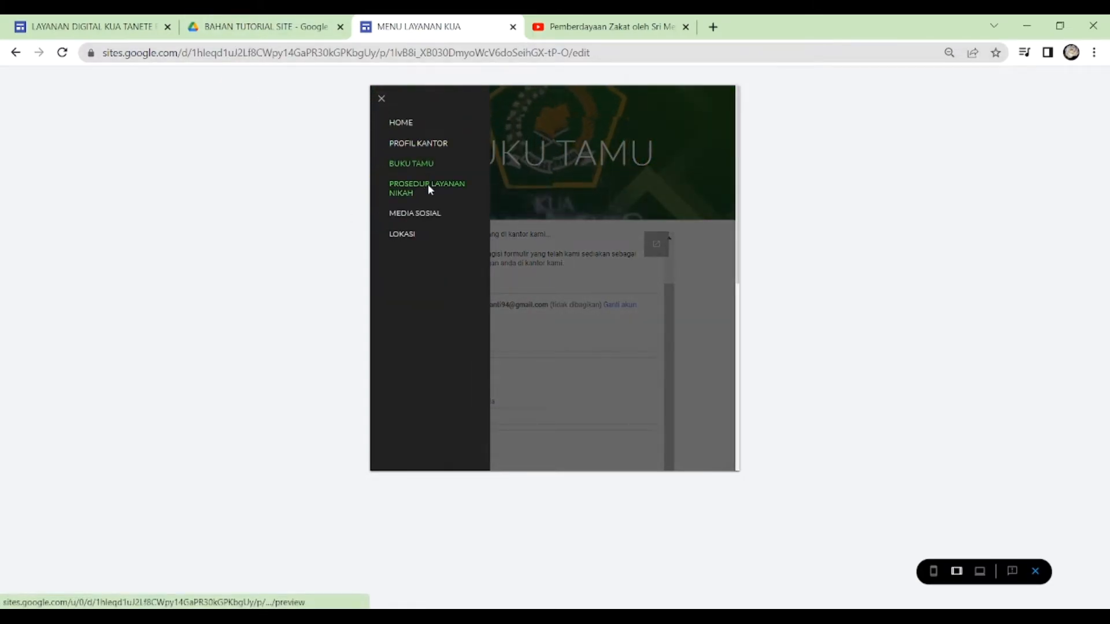
click(429, 189)
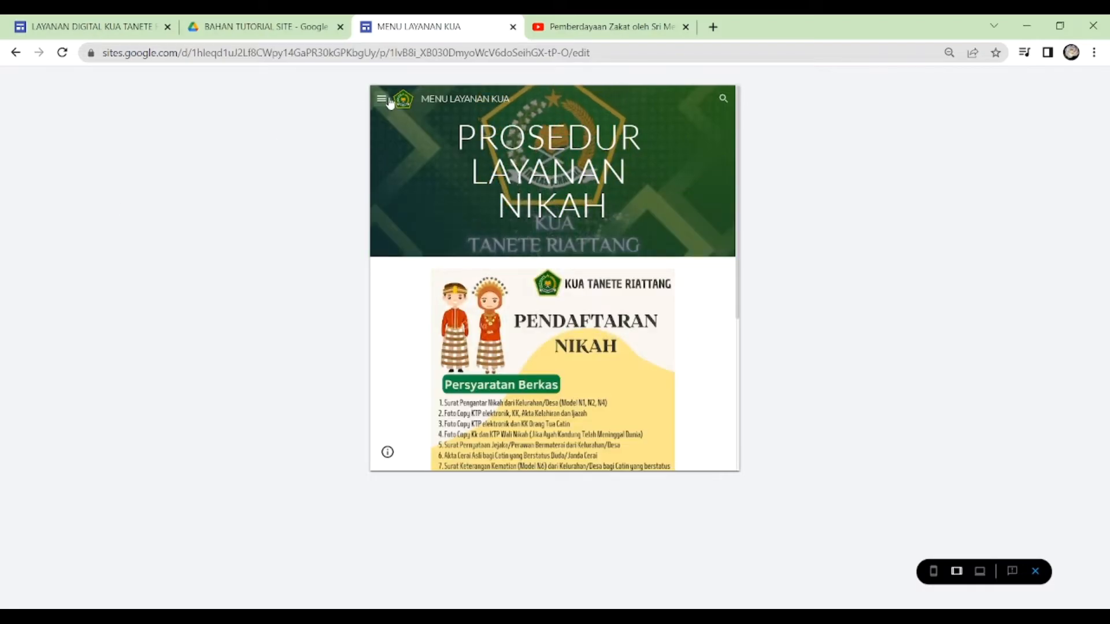
scroll(537, 290, down, 4)
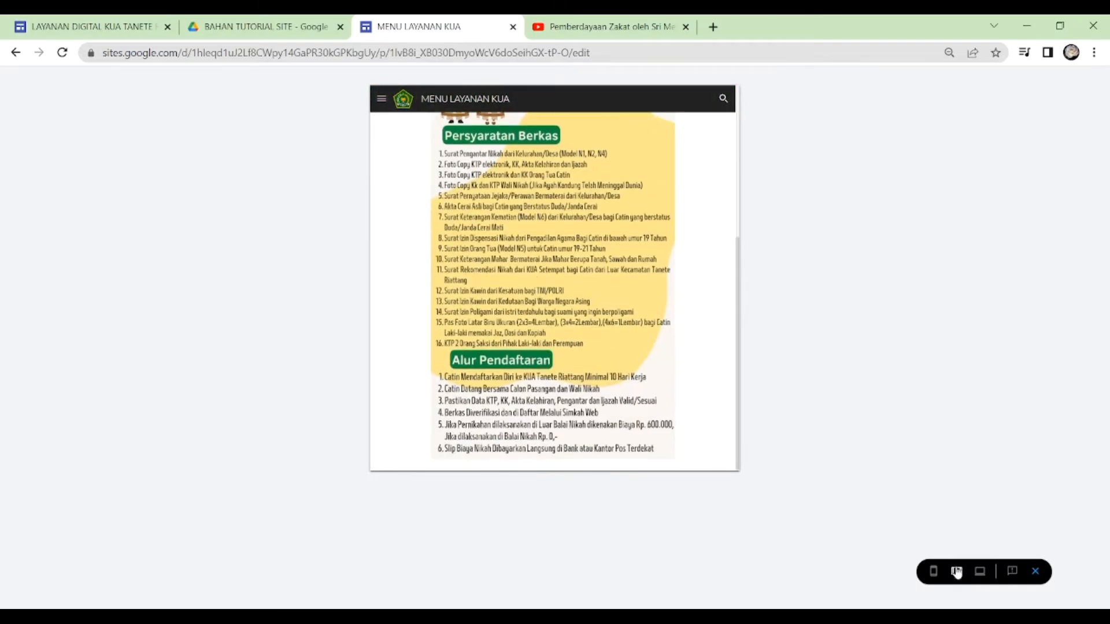
click(934, 574)
scroll(543, 198, up, 3)
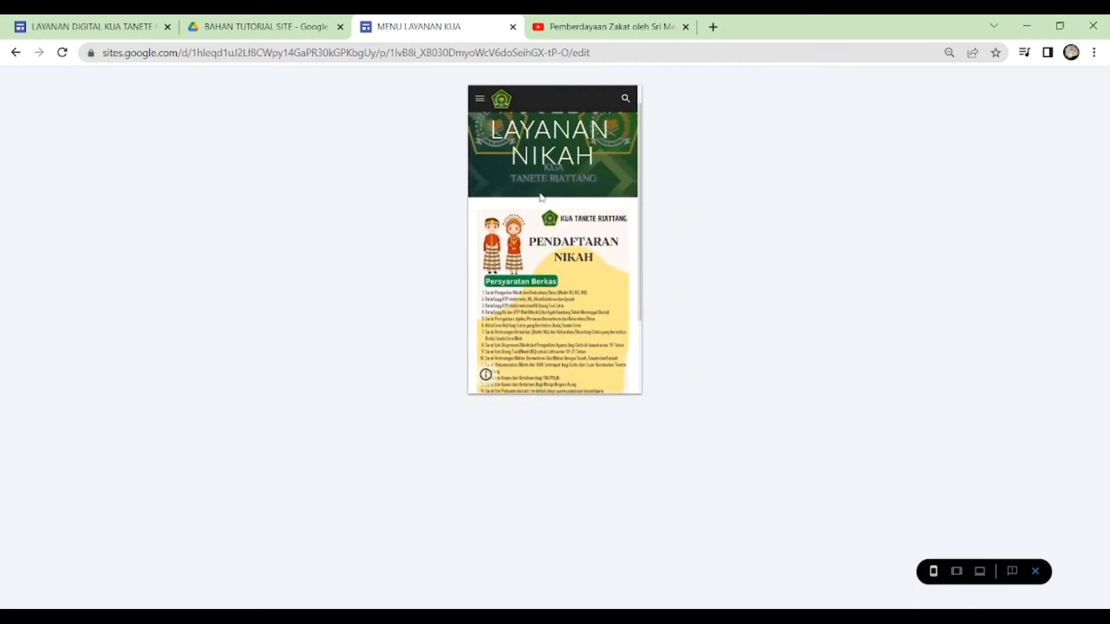
- Go to the MEDIA SOSIAL page in the phone preview and look through its YouTube link and videos
click(480, 100)
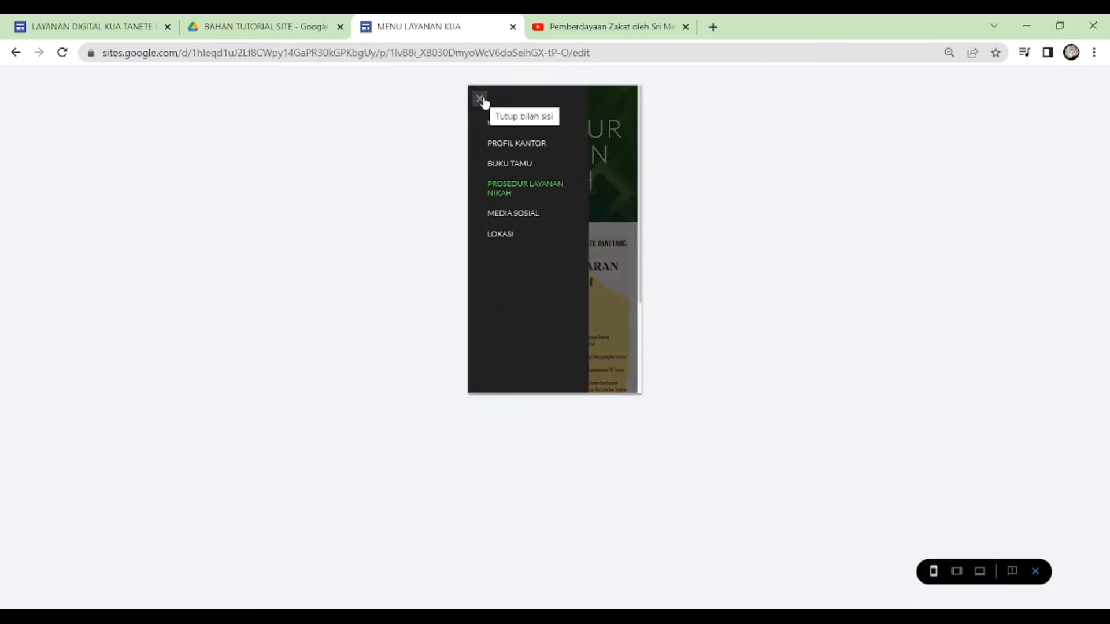
click(515, 214)
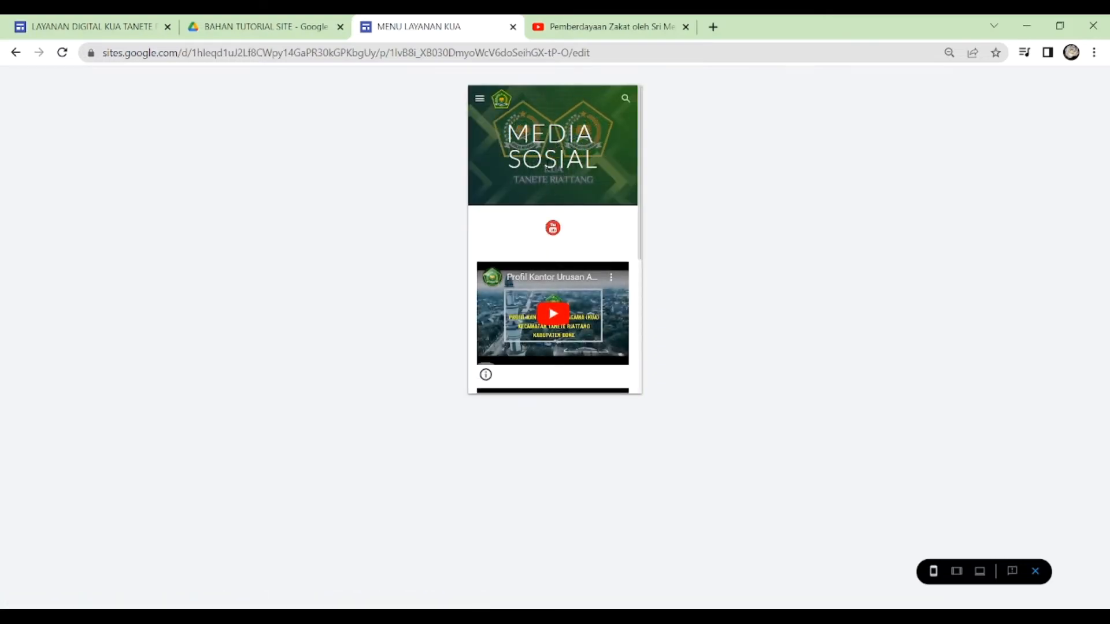
scroll(548, 168, down, 5)
scroll(548, 169, up, 5)
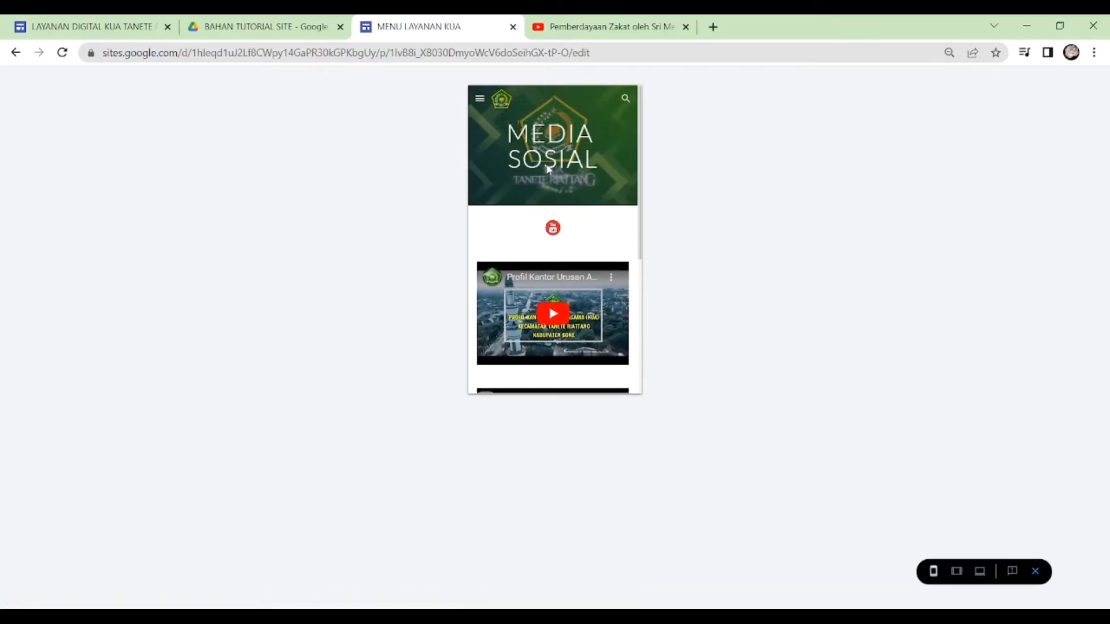
- Check the LOKASI page's map in the phone preview, and return to editing the HOME page
click(480, 100)
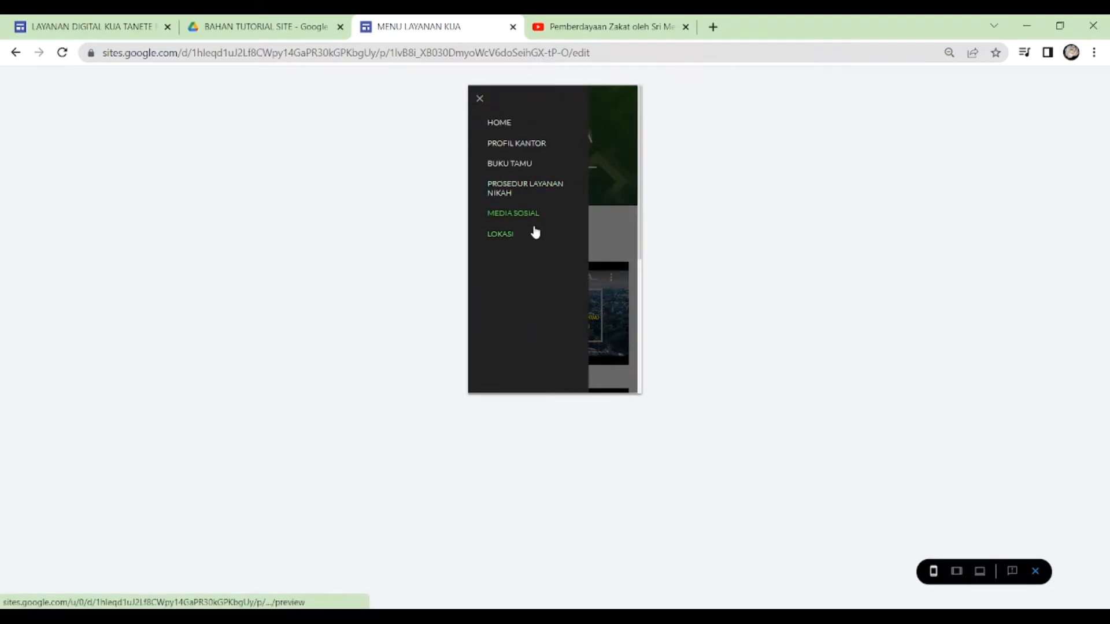
click(501, 234)
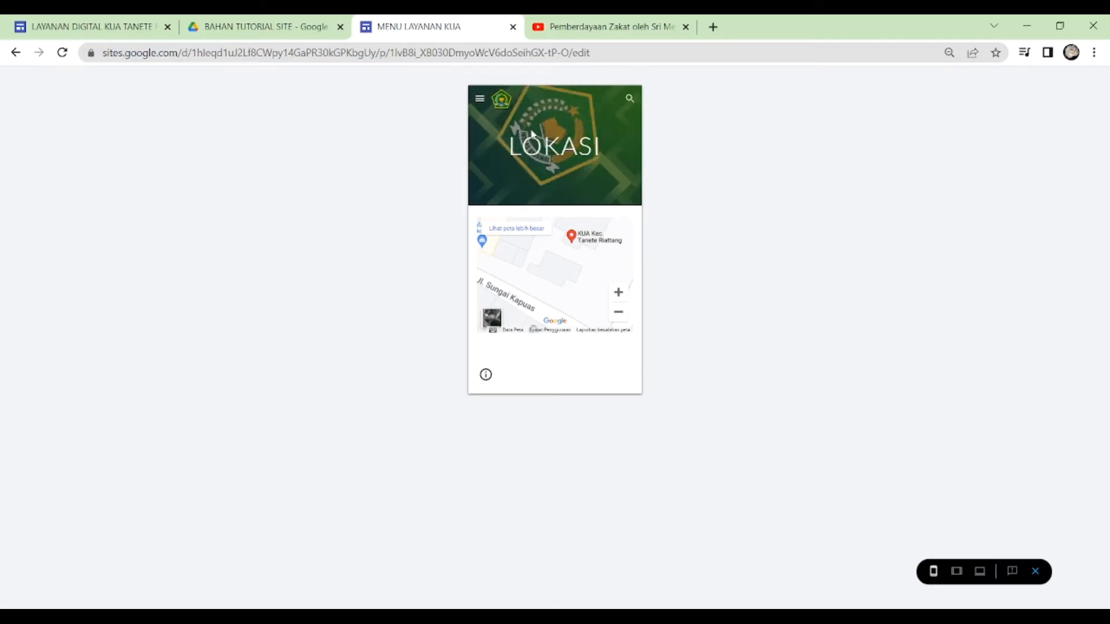
click(1036, 572)
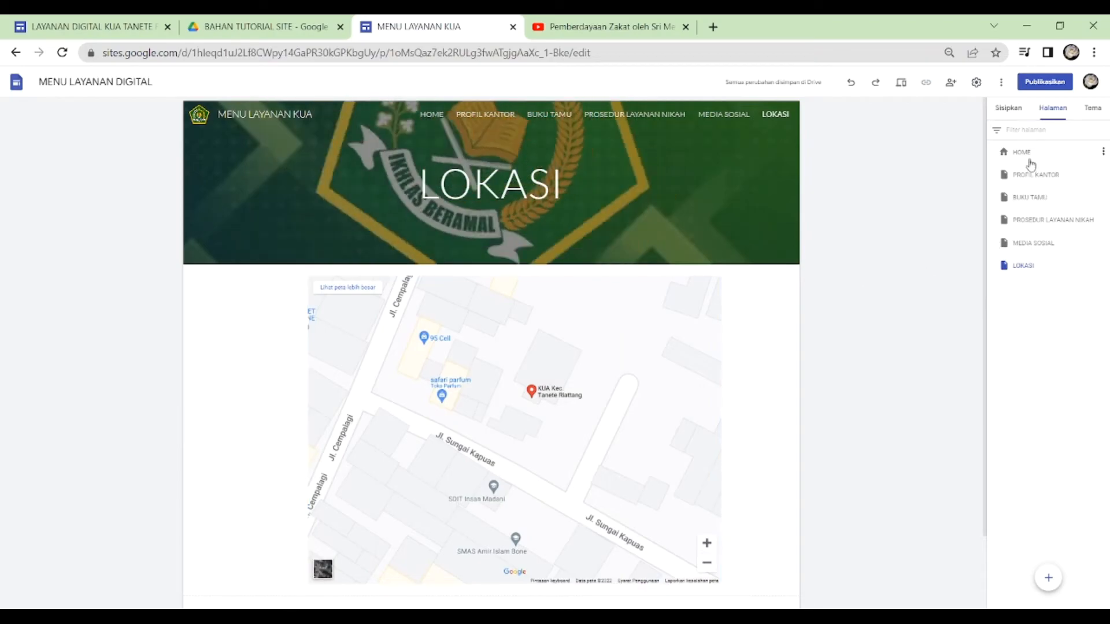
click(1024, 153)
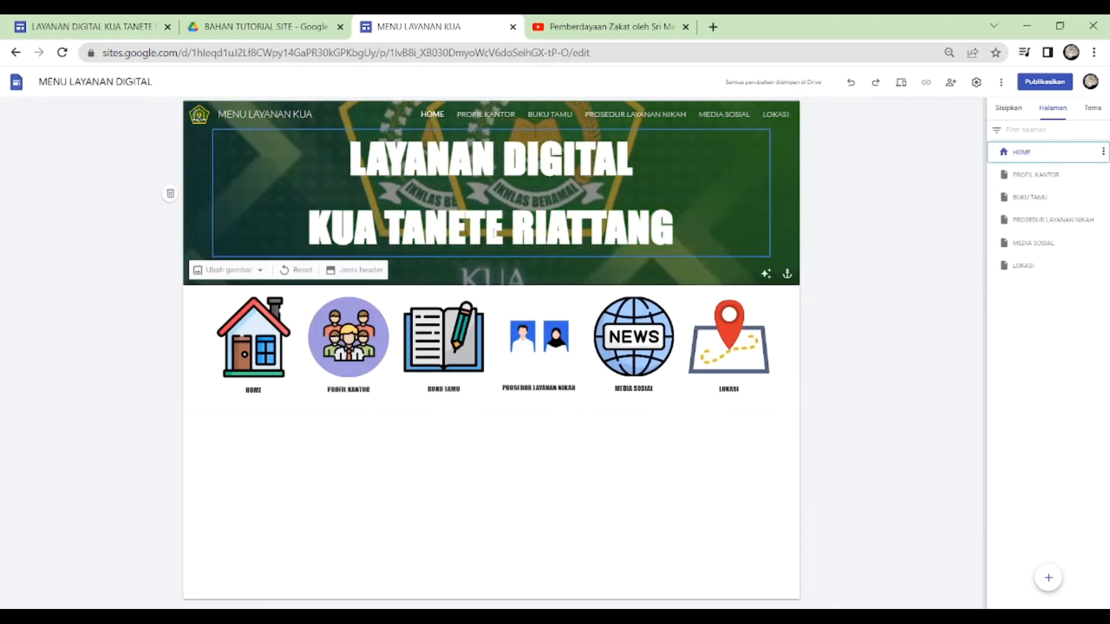
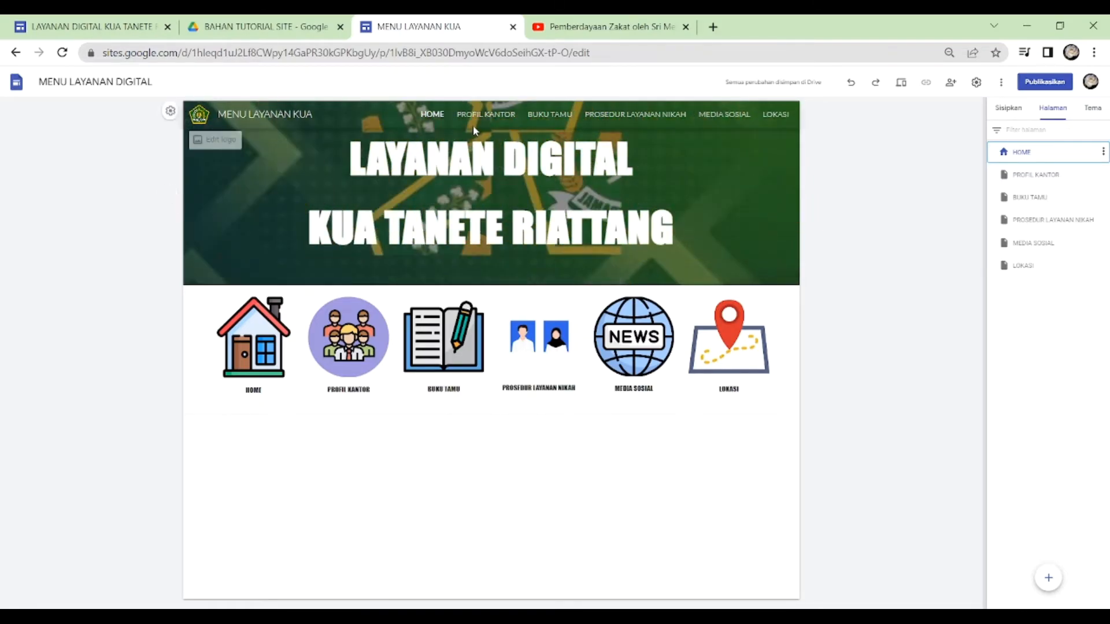
- Link the PROFIL KANTOR page's header title to the HOME page
click(485, 114)
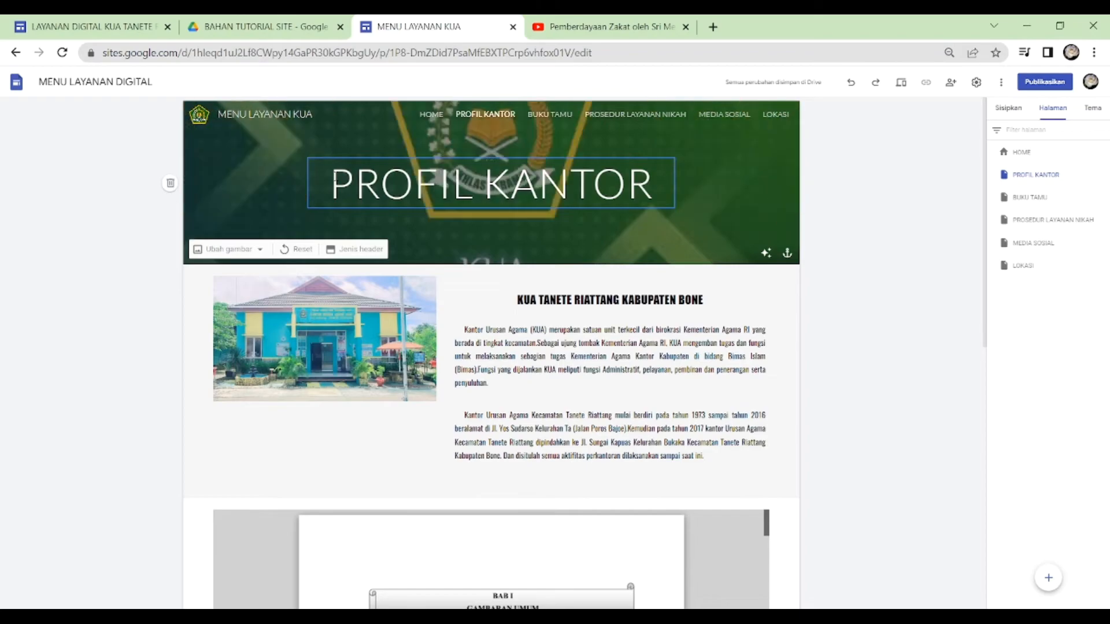
click(668, 203)
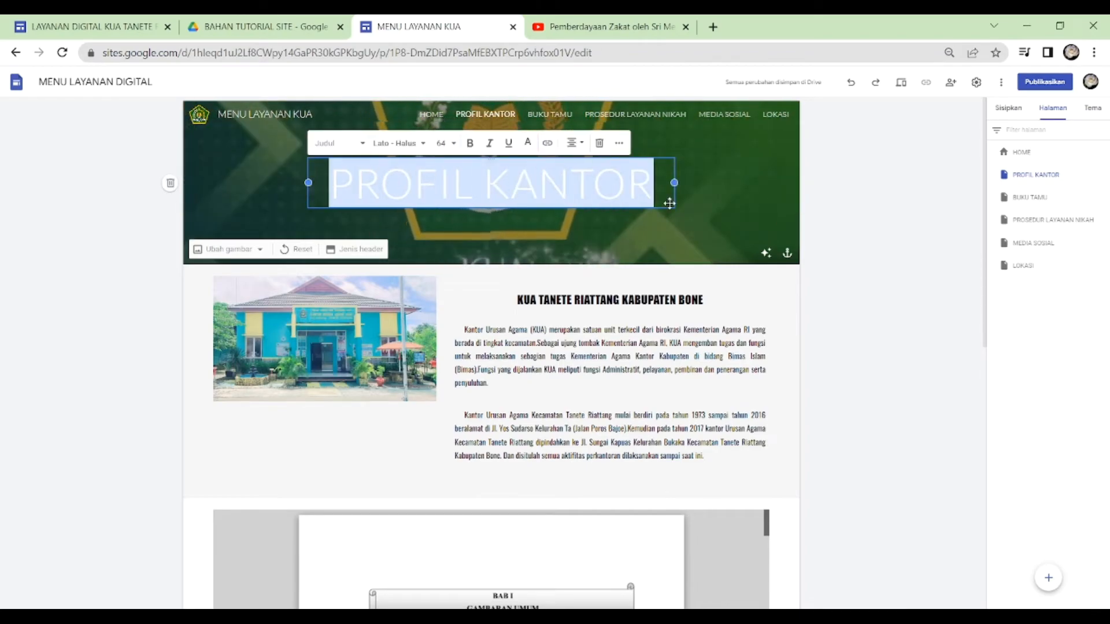
click(547, 145)
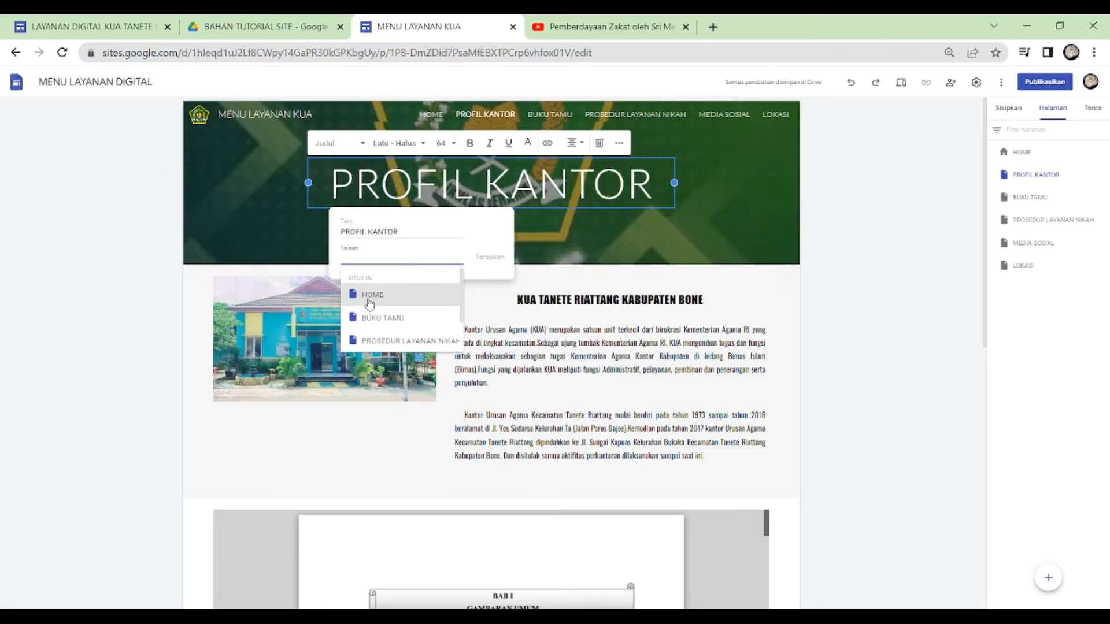
click(373, 295)
click(489, 256)
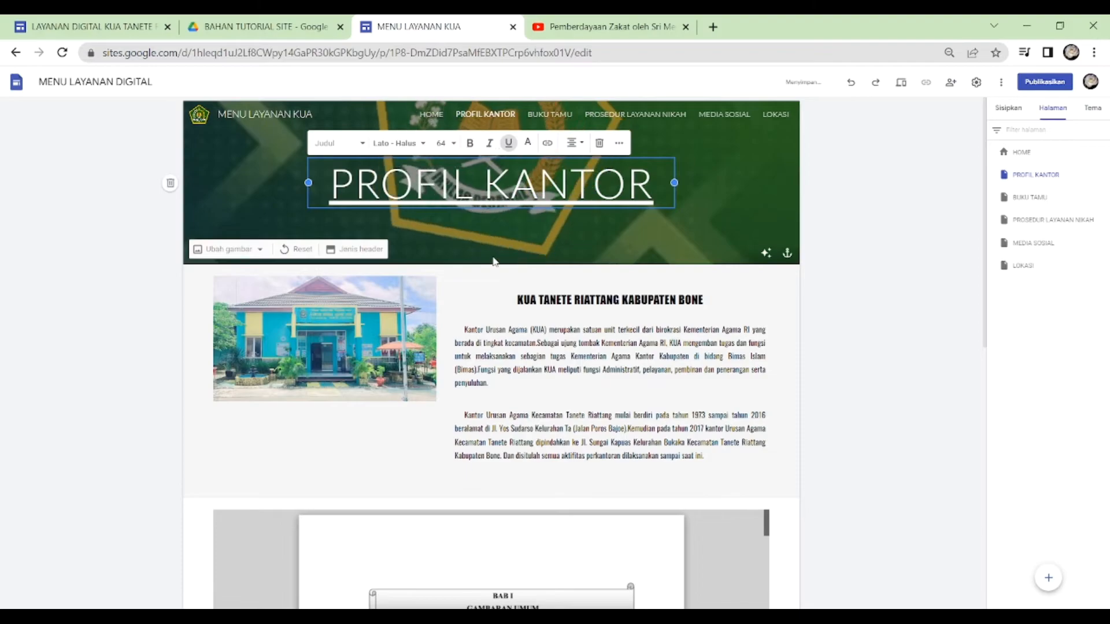
- Go to the BUKU TAMU page and link its header title to the HOME page
click(550, 116)
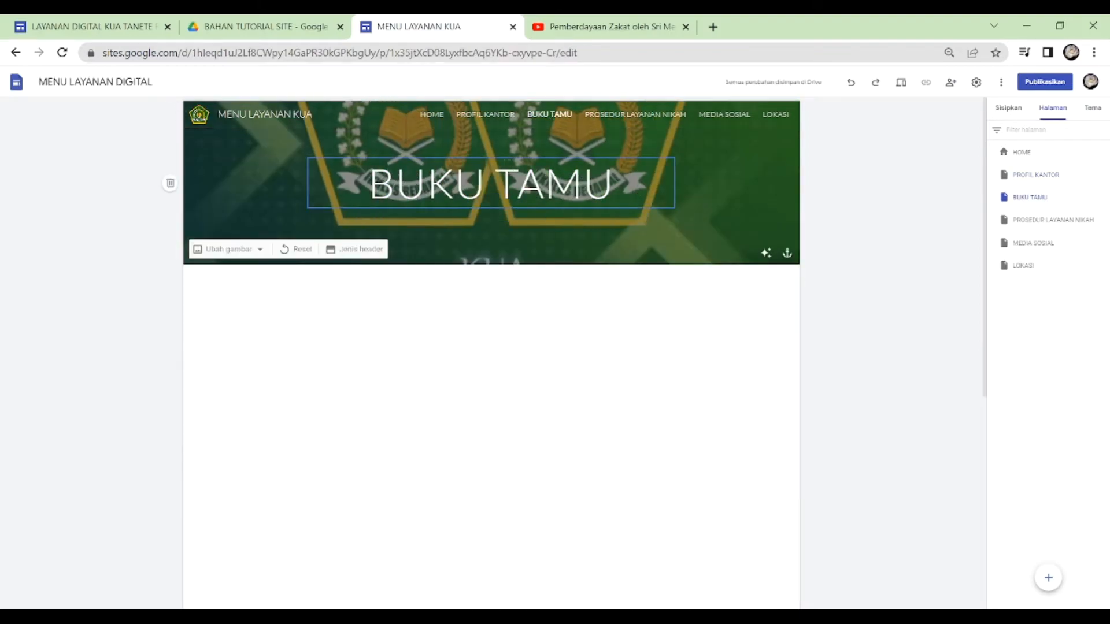
drag(345, 180, 614, 183)
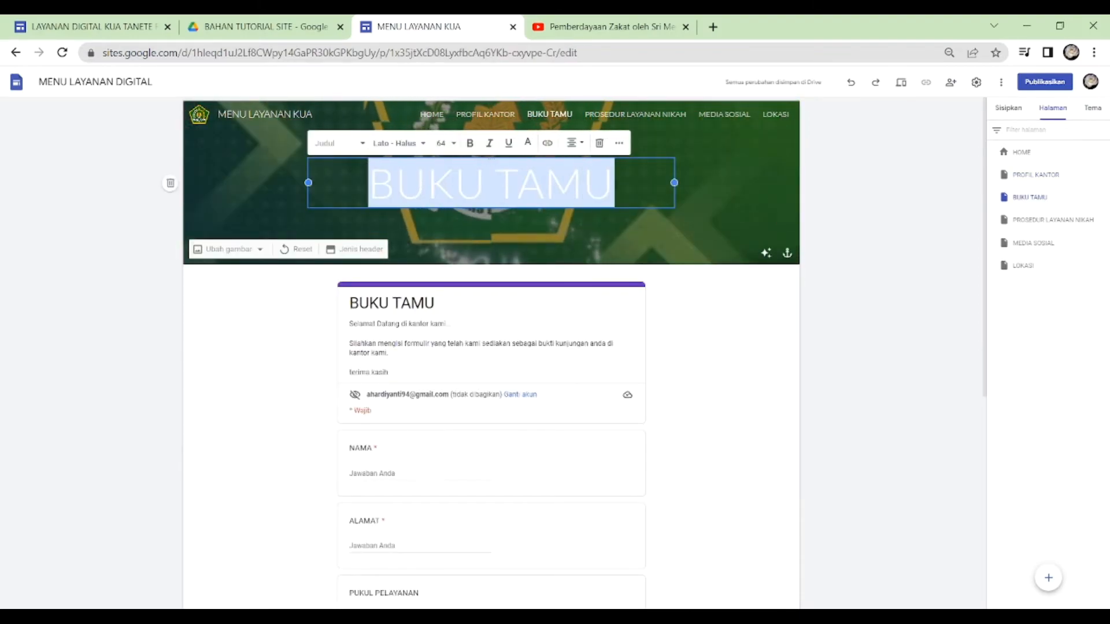
click(548, 146)
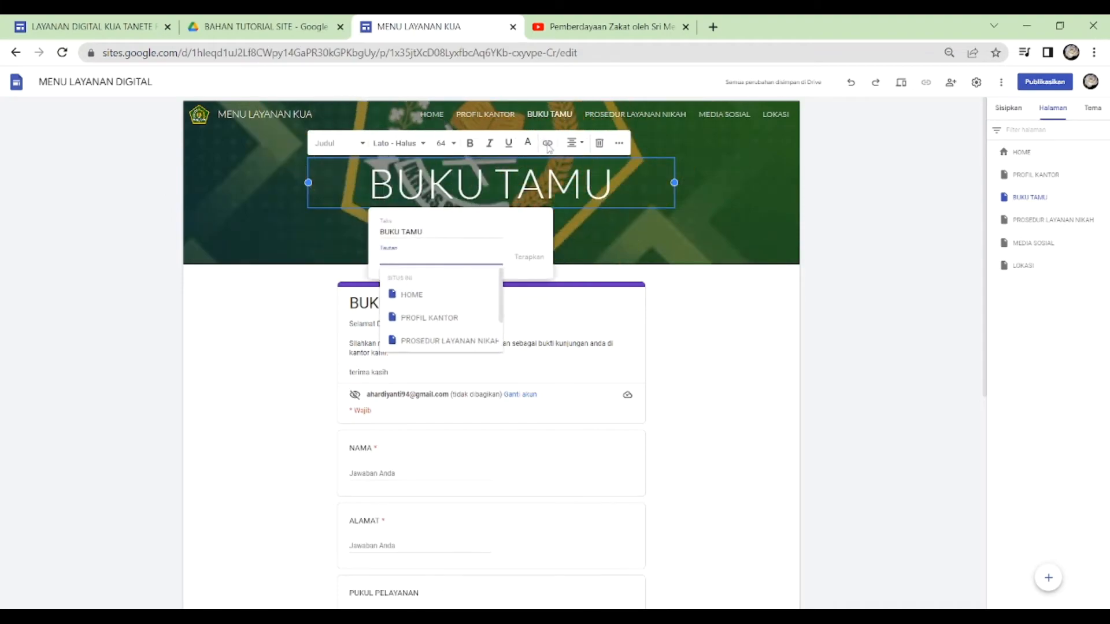
click(426, 296)
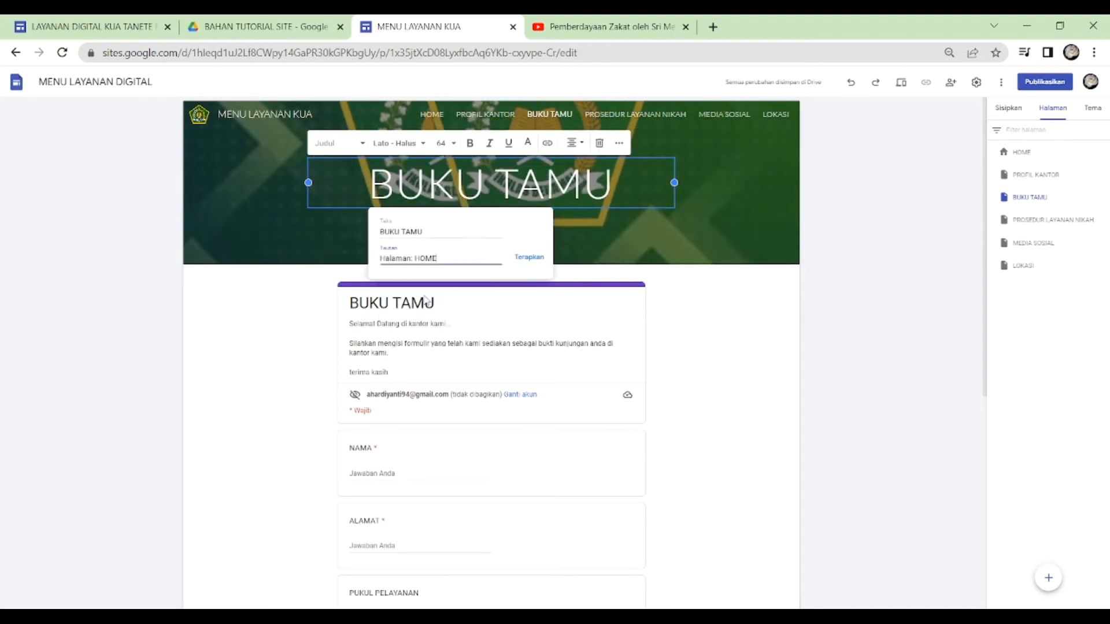
click(528, 257)
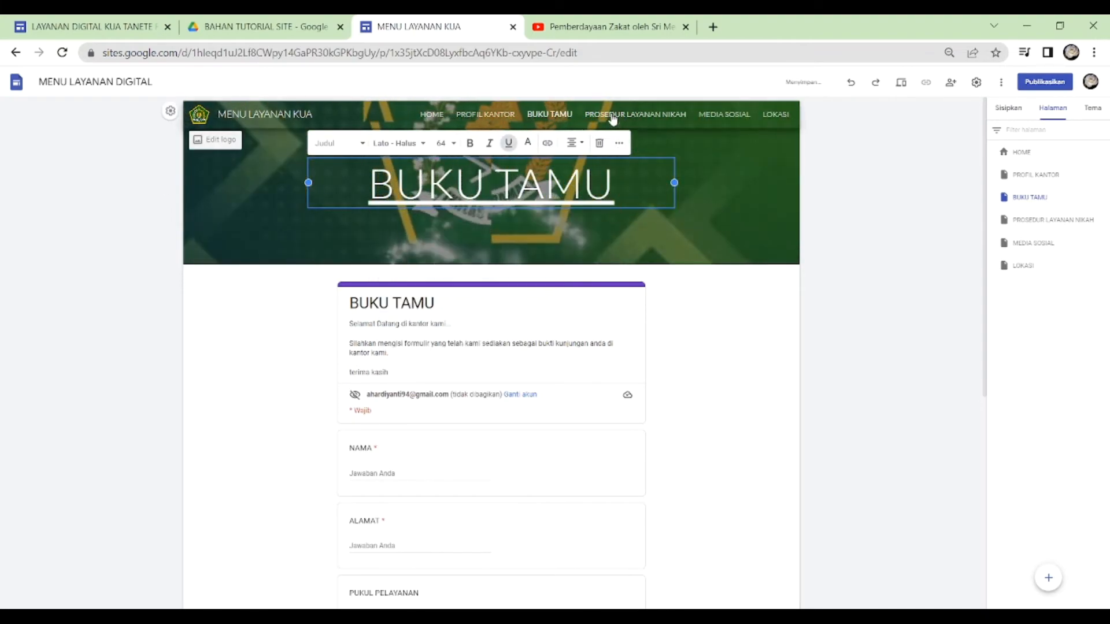
- Go to the PROSEDUR LAYANAN NIKAH page and link its full header title to the HOME page
click(585, 116)
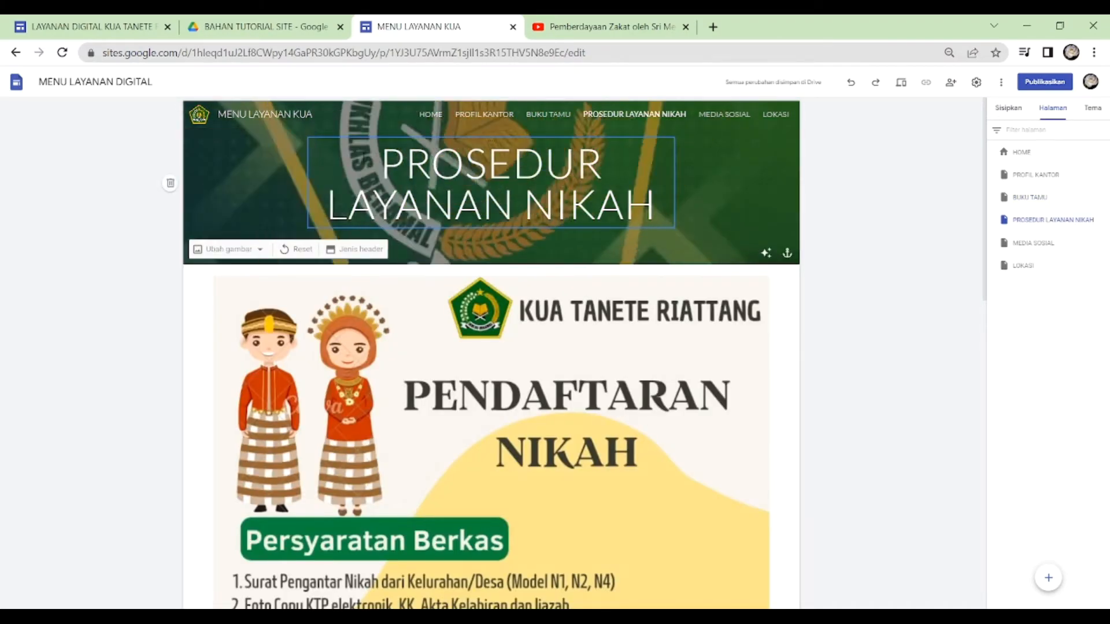
drag(381, 162, 570, 207)
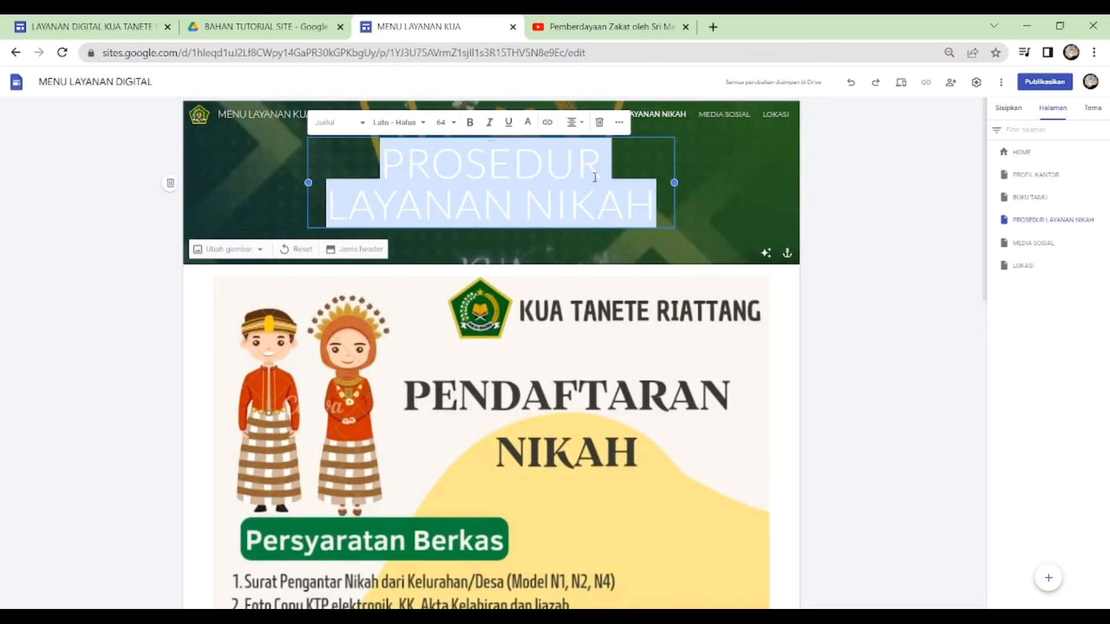
click(547, 128)
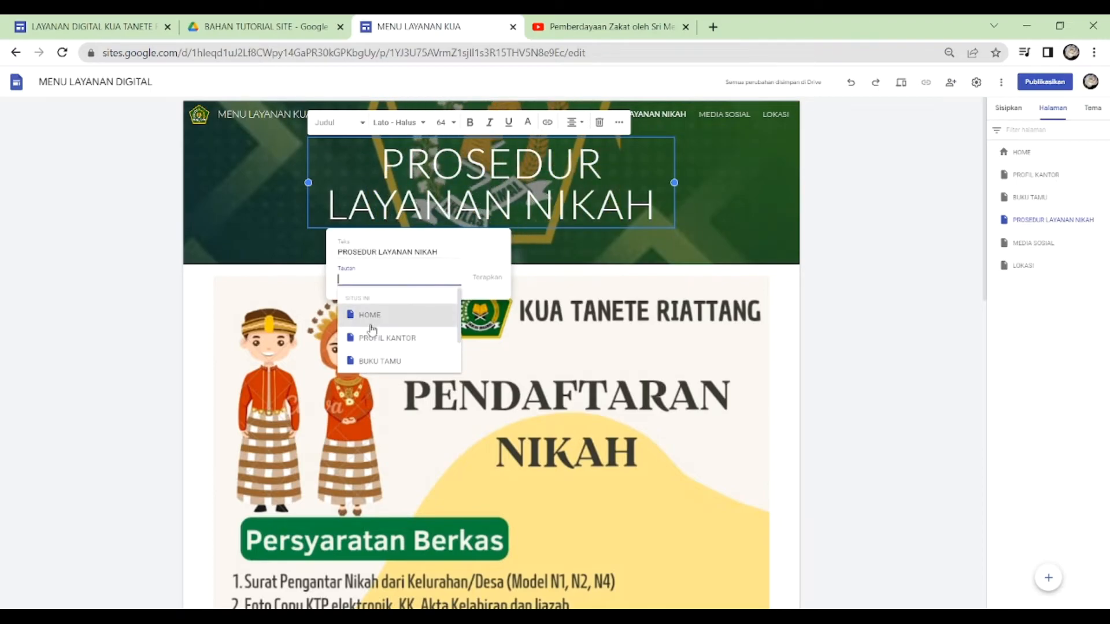
click(369, 317)
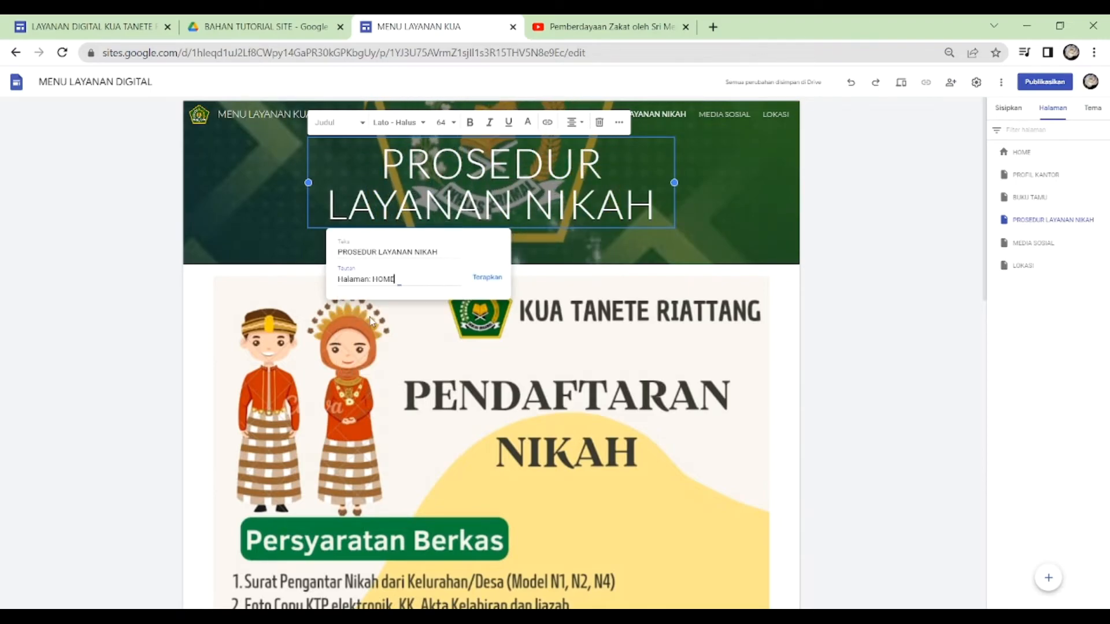
click(487, 279)
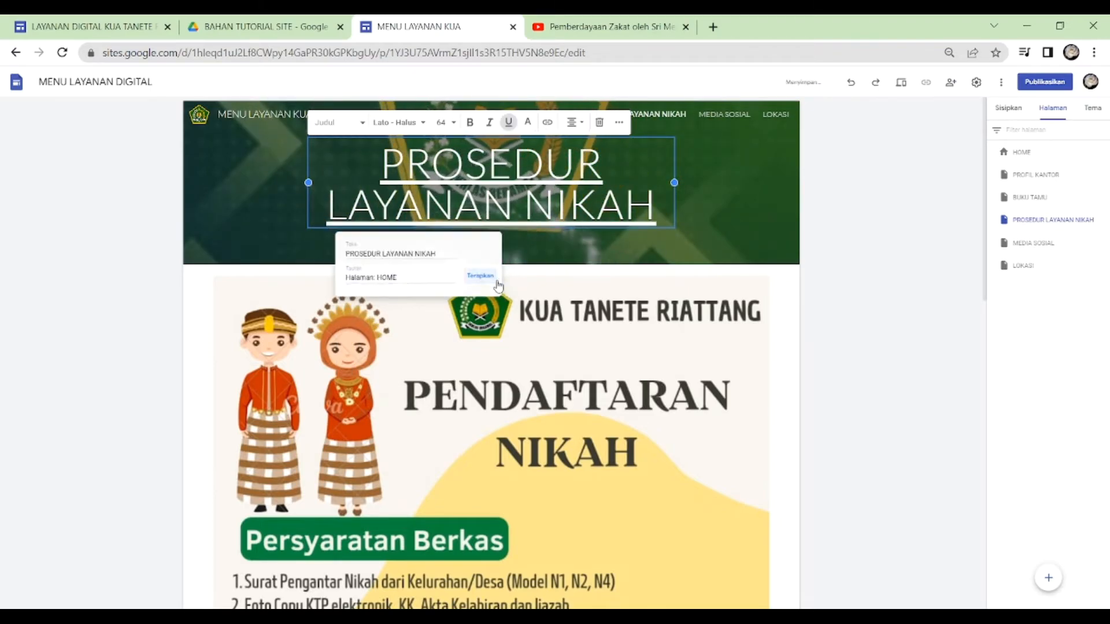
- Go to the MEDIA SOSIAL page and link its header title to the HOME page
click(724, 114)
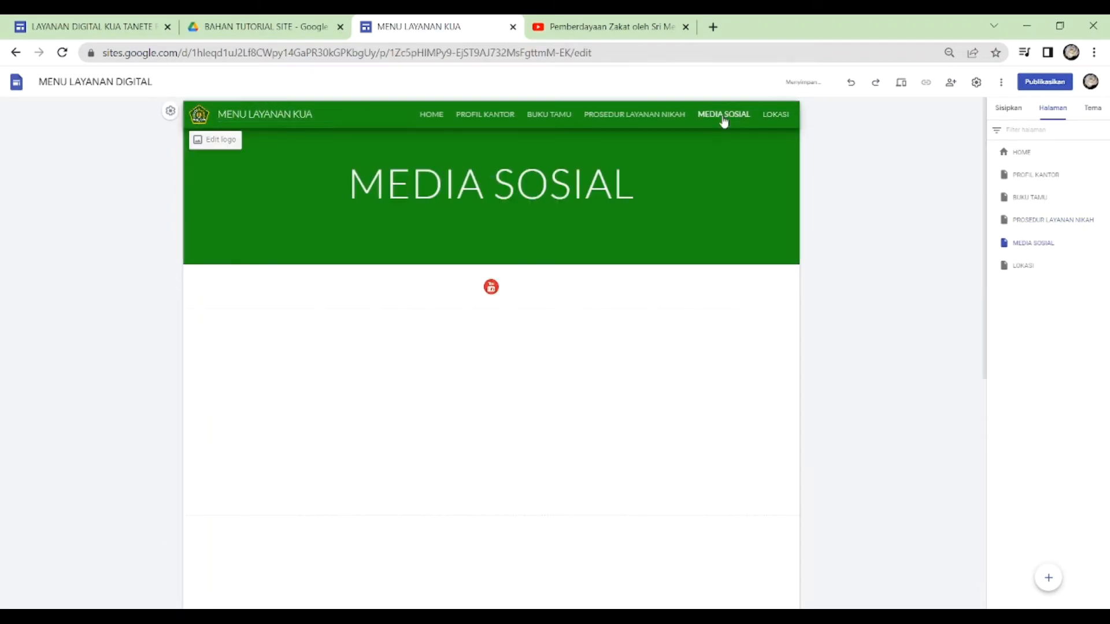
drag(349, 184, 516, 183)
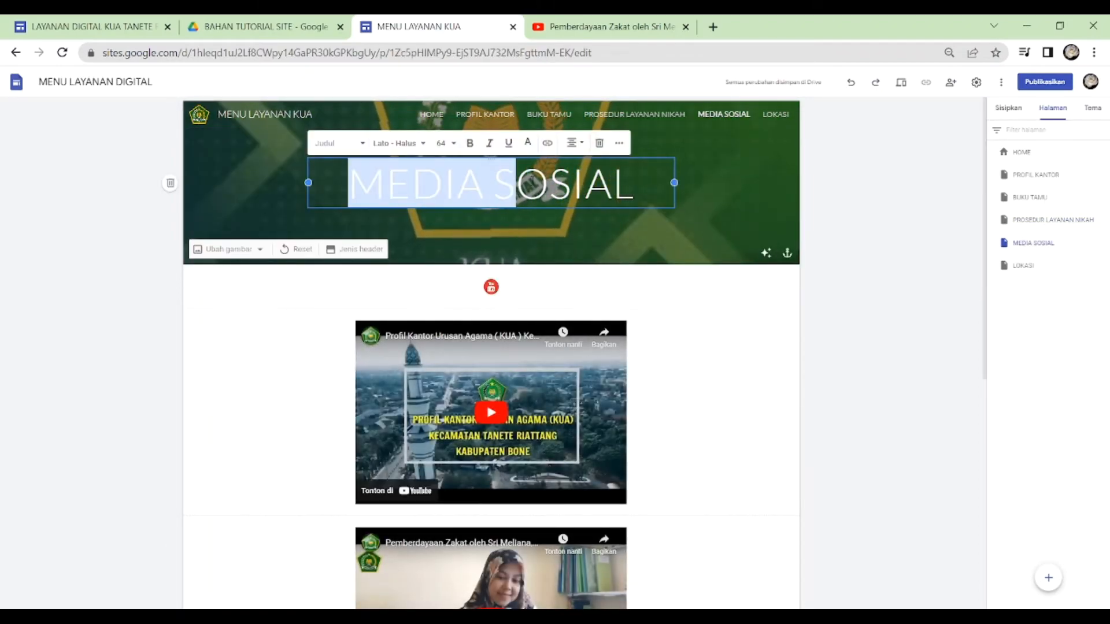
click(547, 144)
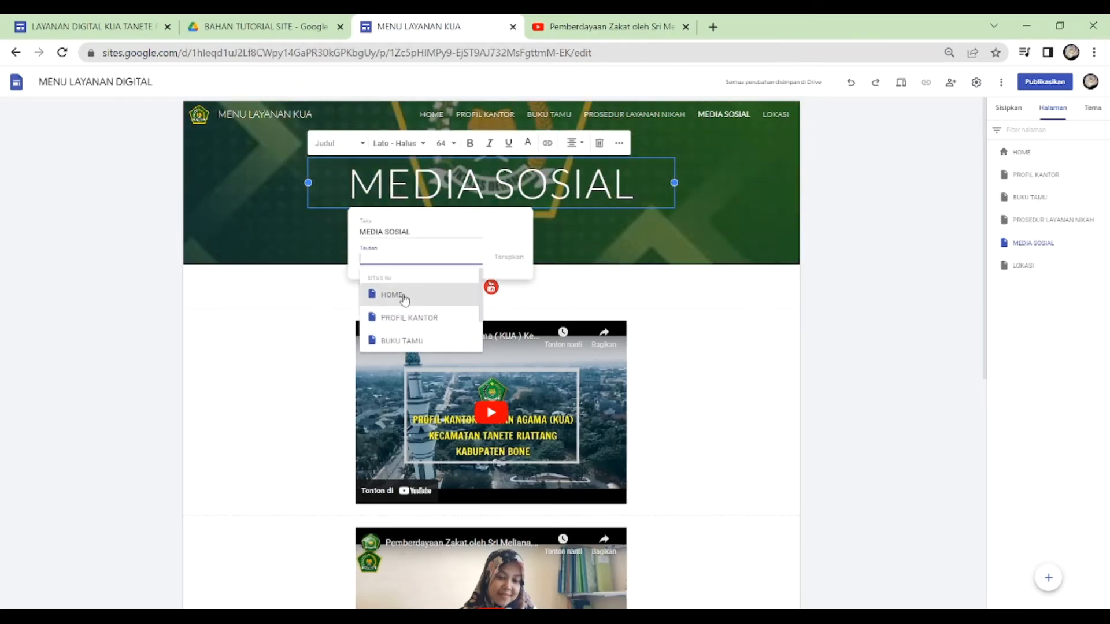
click(386, 294)
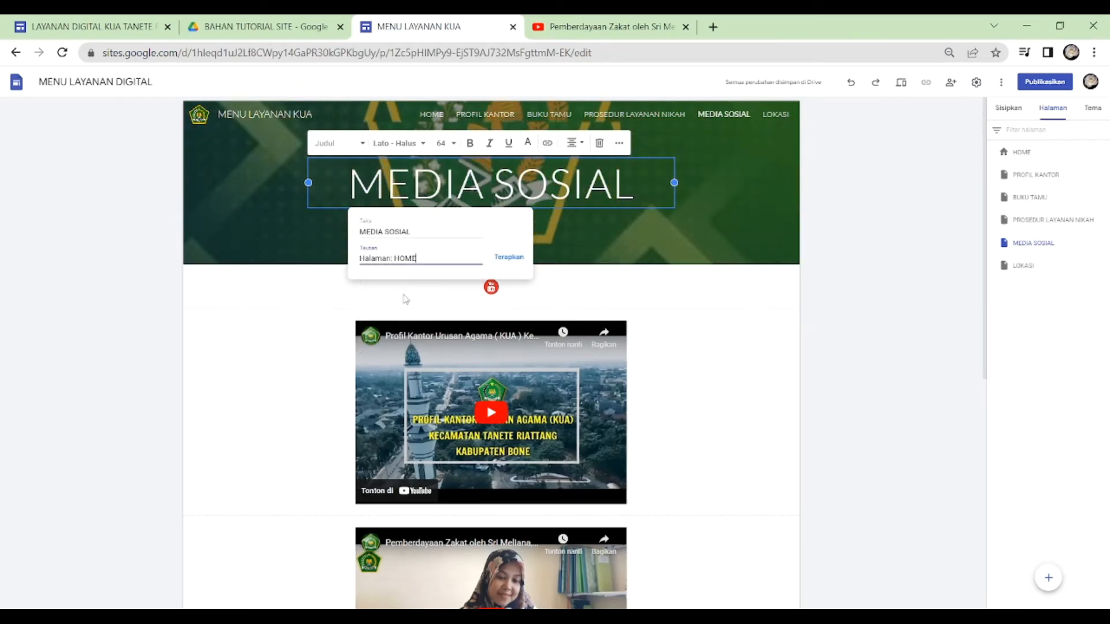
click(517, 256)
- Go to the LOKASI page and link its header title to the HOME page
click(775, 114)
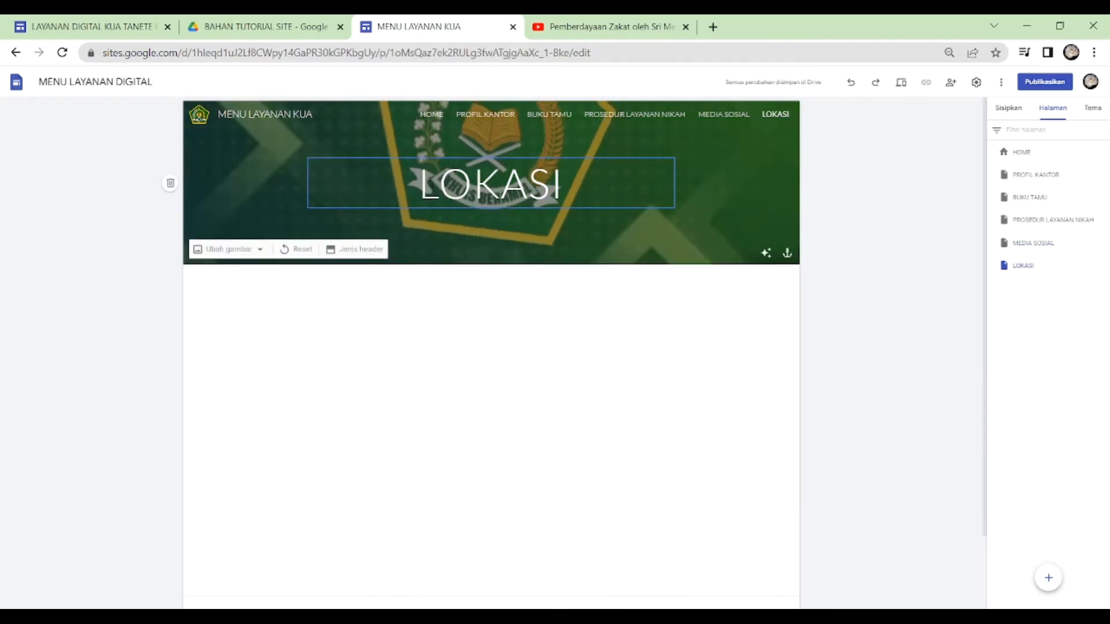
double_click(594, 183)
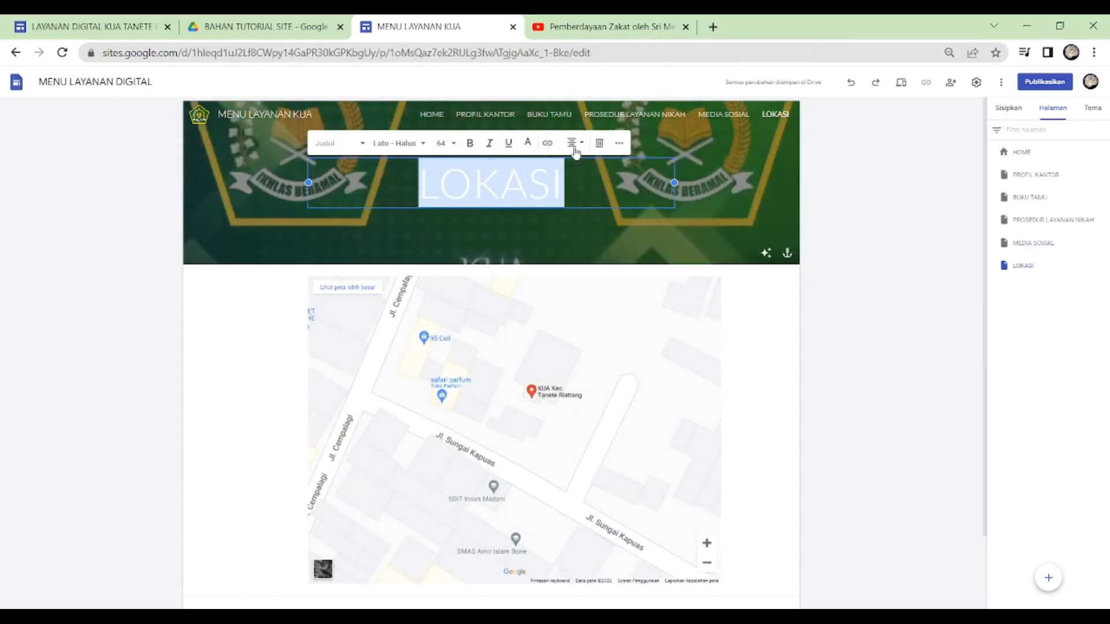
click(547, 143)
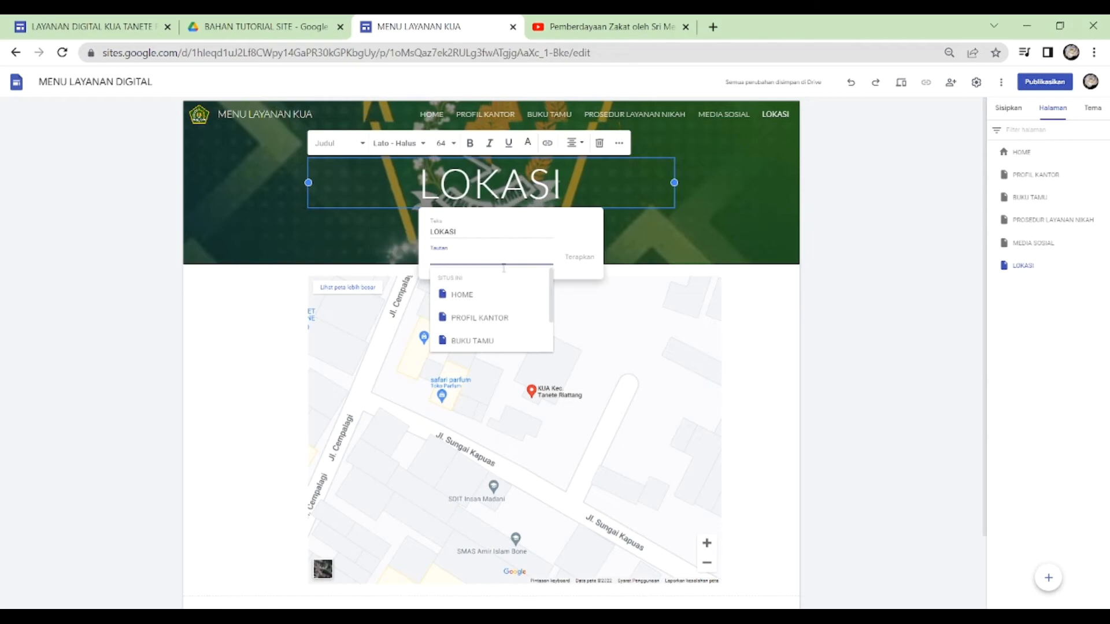
click(488, 298)
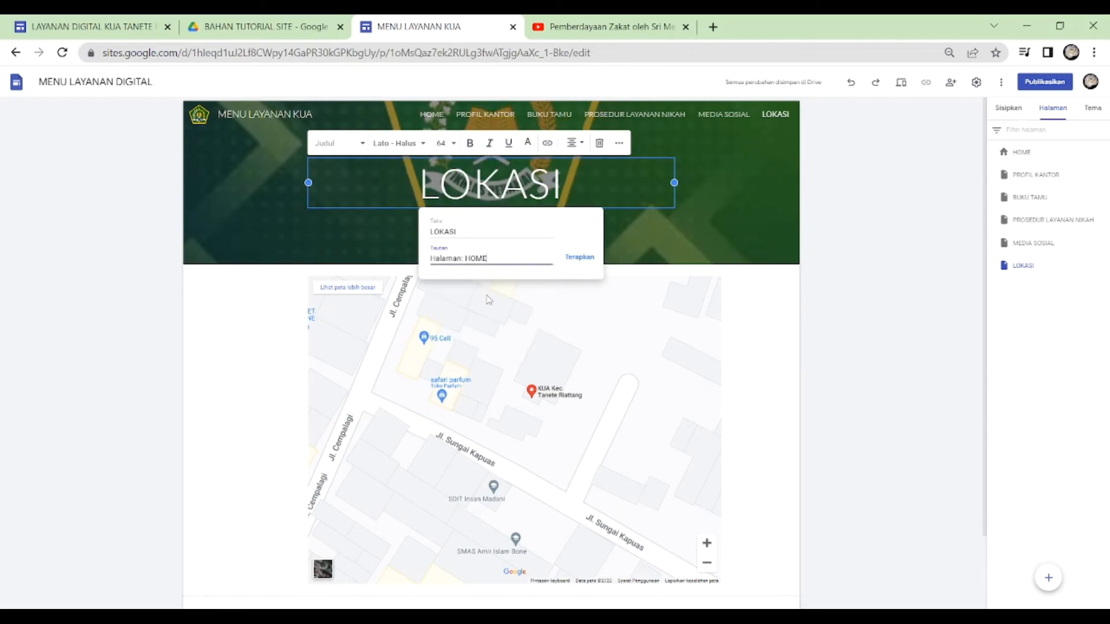
click(579, 256)
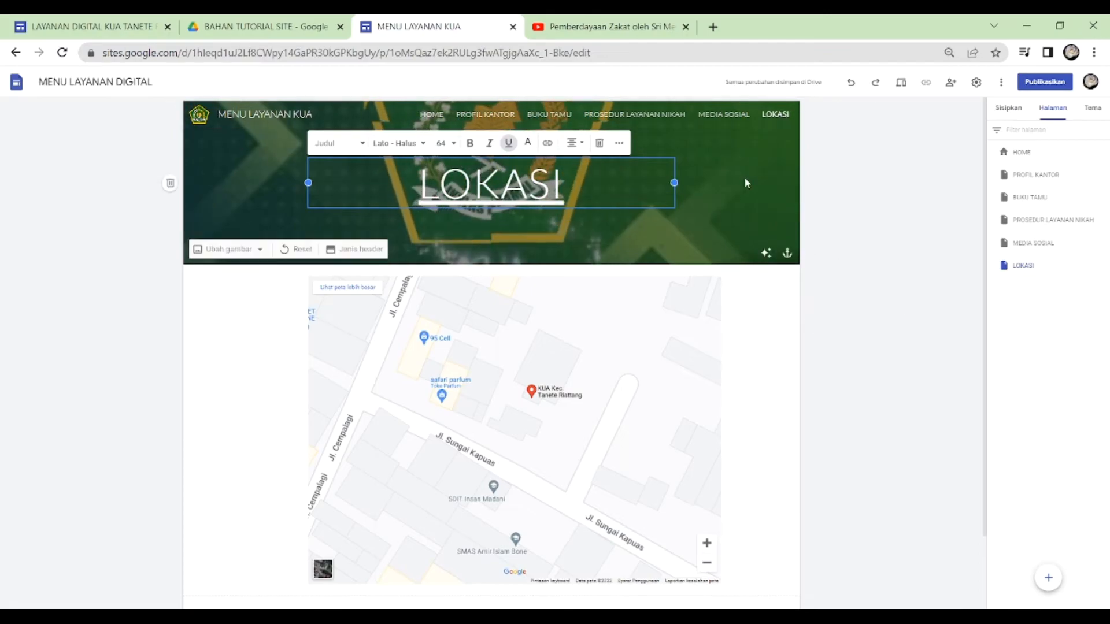
- Return to the HOME page and hide the PROFIL KANTOR and BUKU TAMU pages from the site navigation
key(alt+Left)
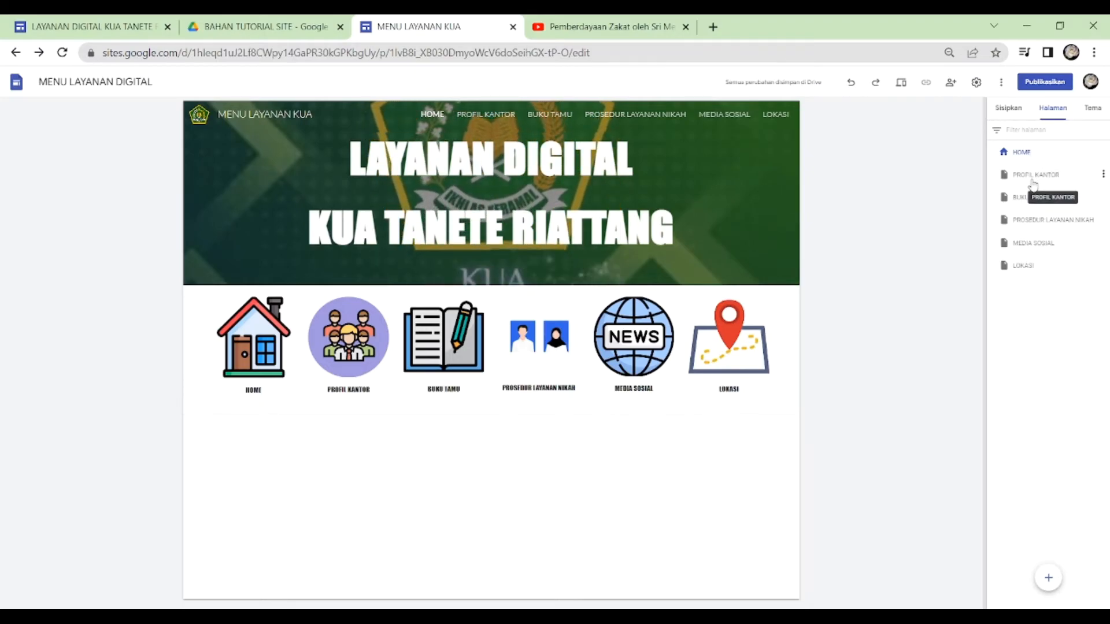
click(1105, 175)
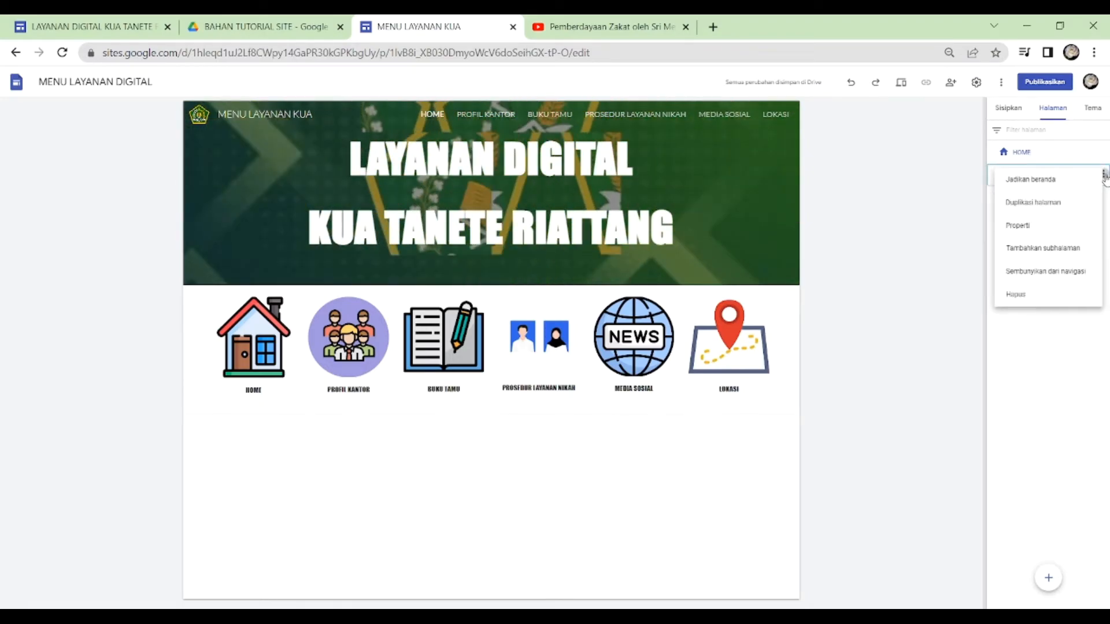
click(1033, 273)
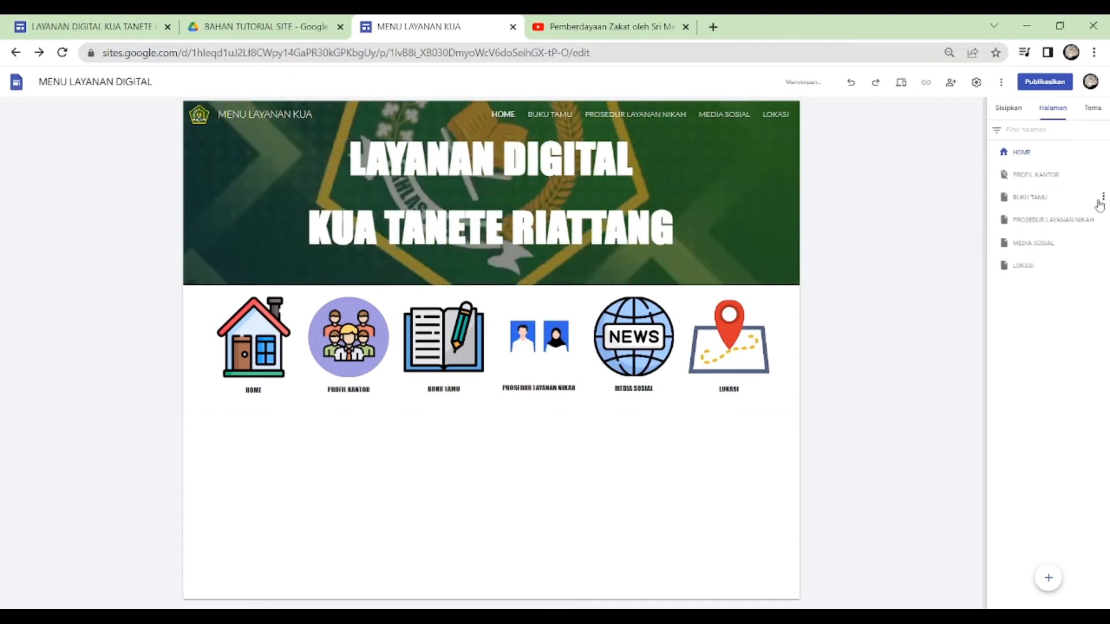
click(1105, 200)
click(1053, 295)
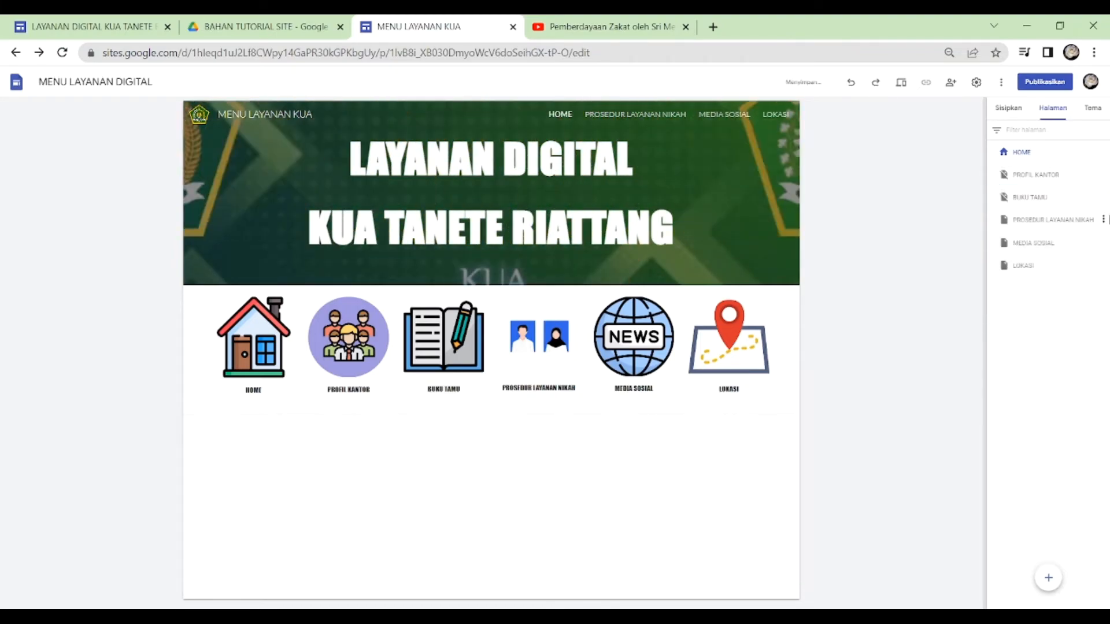
- Hide the PROSEDUR LAYANAN NIKAH, MEDIA SOSIAL and LOKASI pages from the site navigation
click(1104, 220)
click(1053, 316)
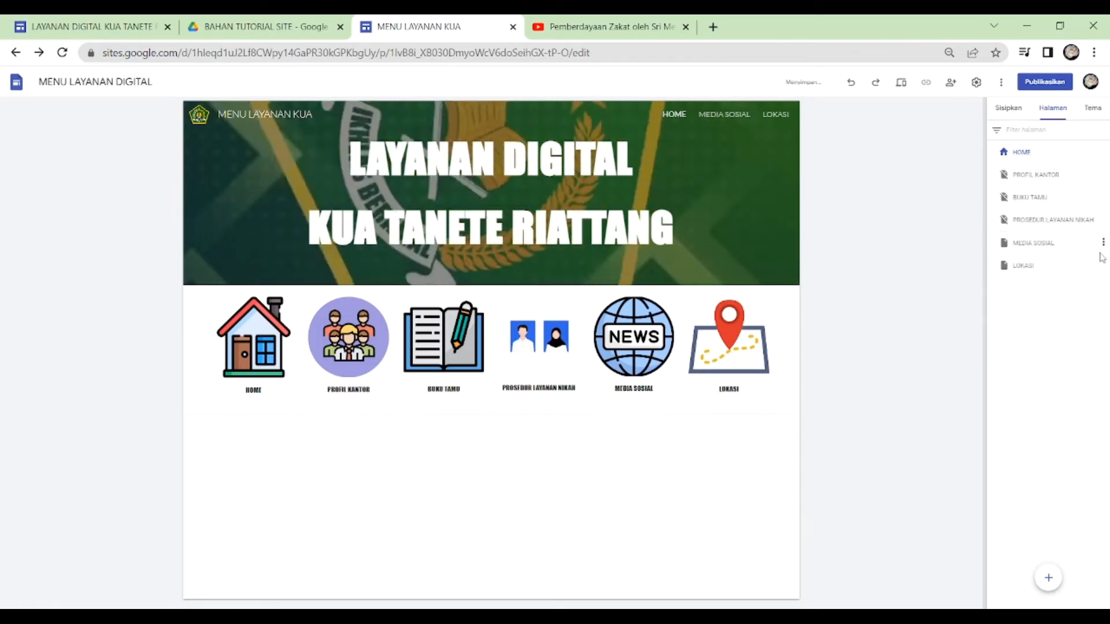
click(1104, 244)
click(1053, 339)
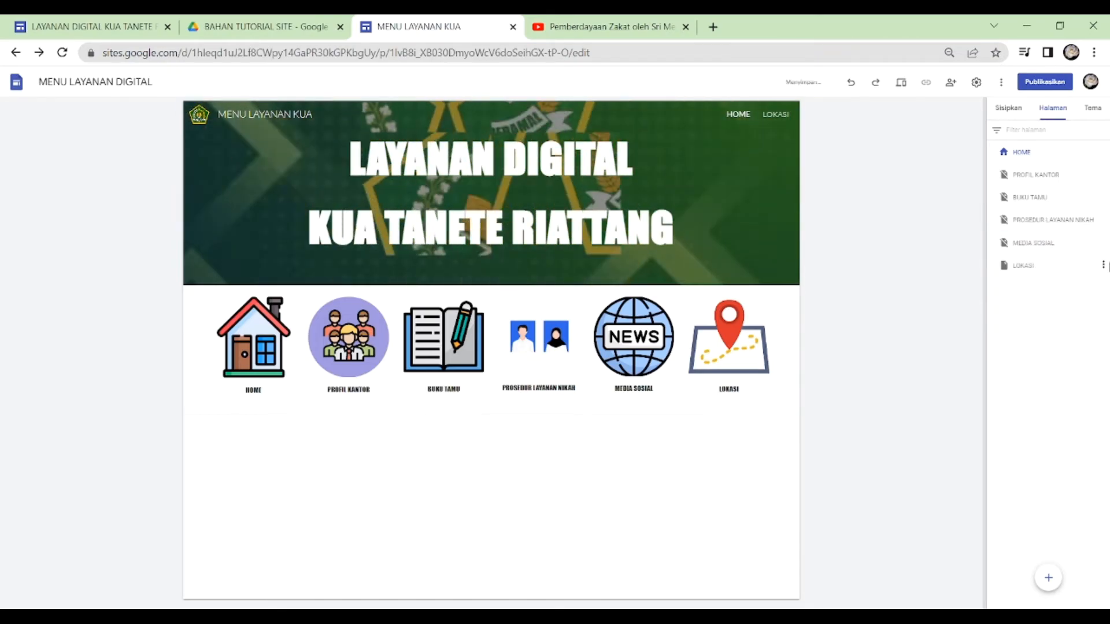
click(1103, 268)
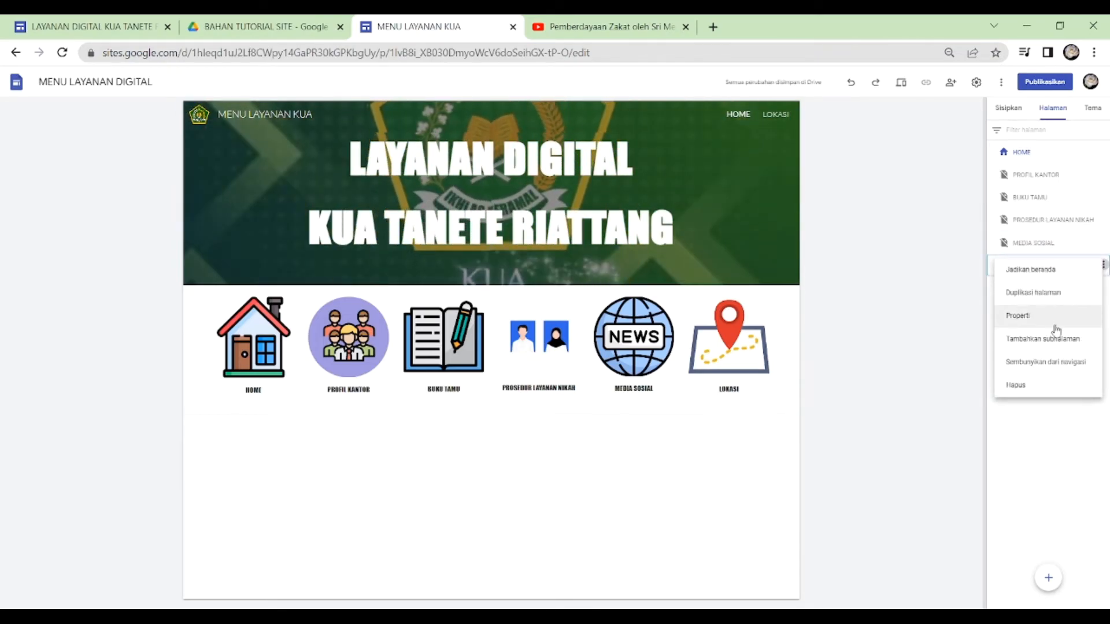
click(1046, 362)
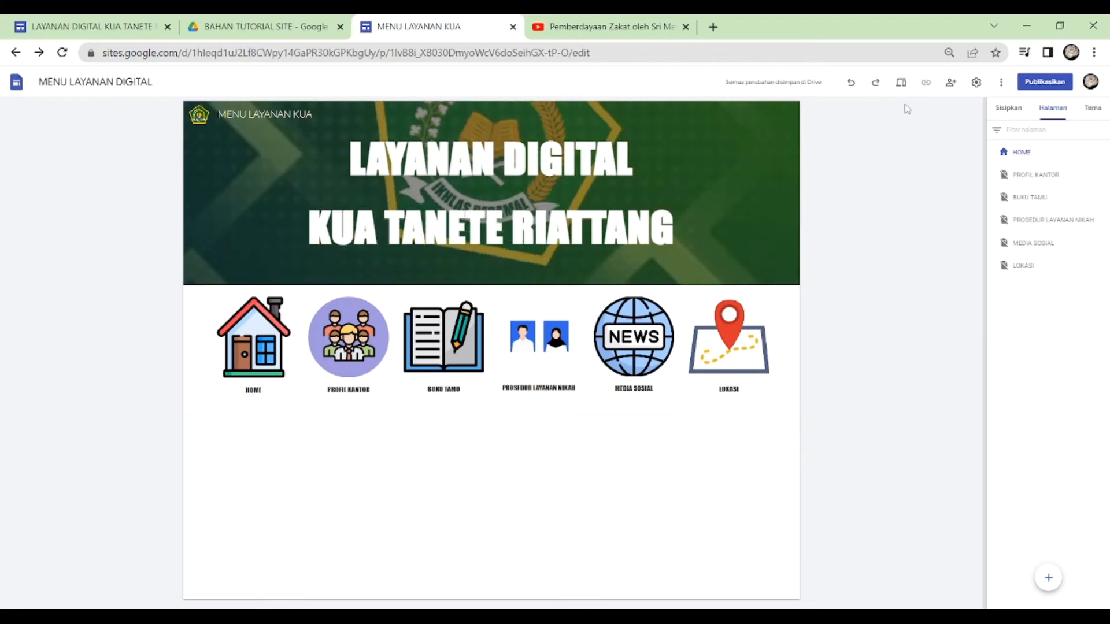
- Preview the site in phone size, follow the PROFIL KANTOR icon on HOME, and look through that page
click(906, 87)
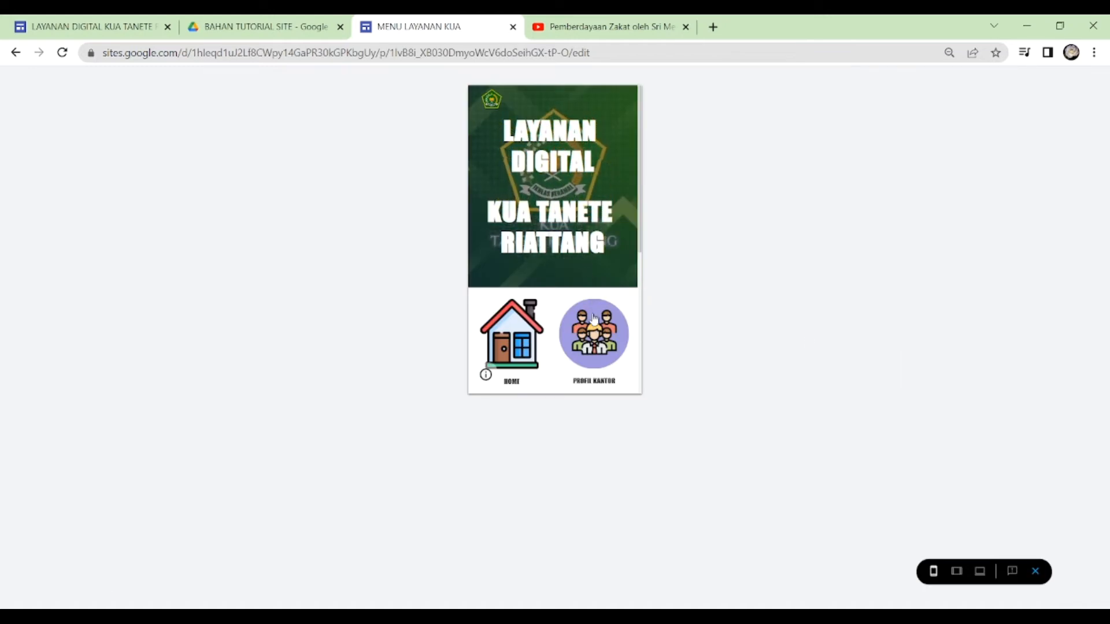
click(595, 319)
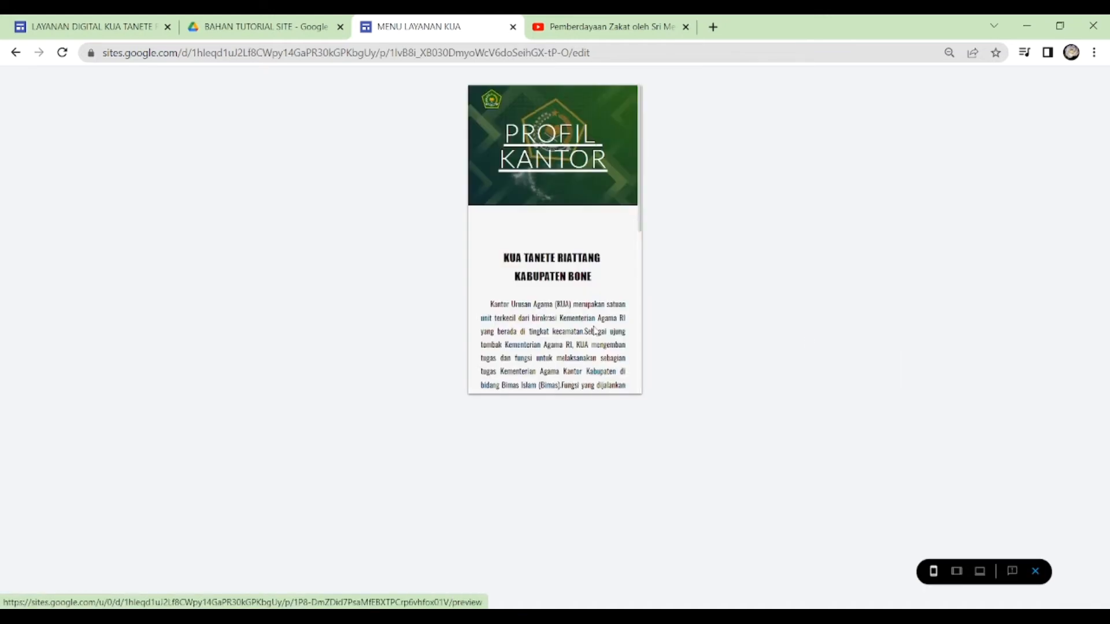
scroll(594, 330, down, 3)
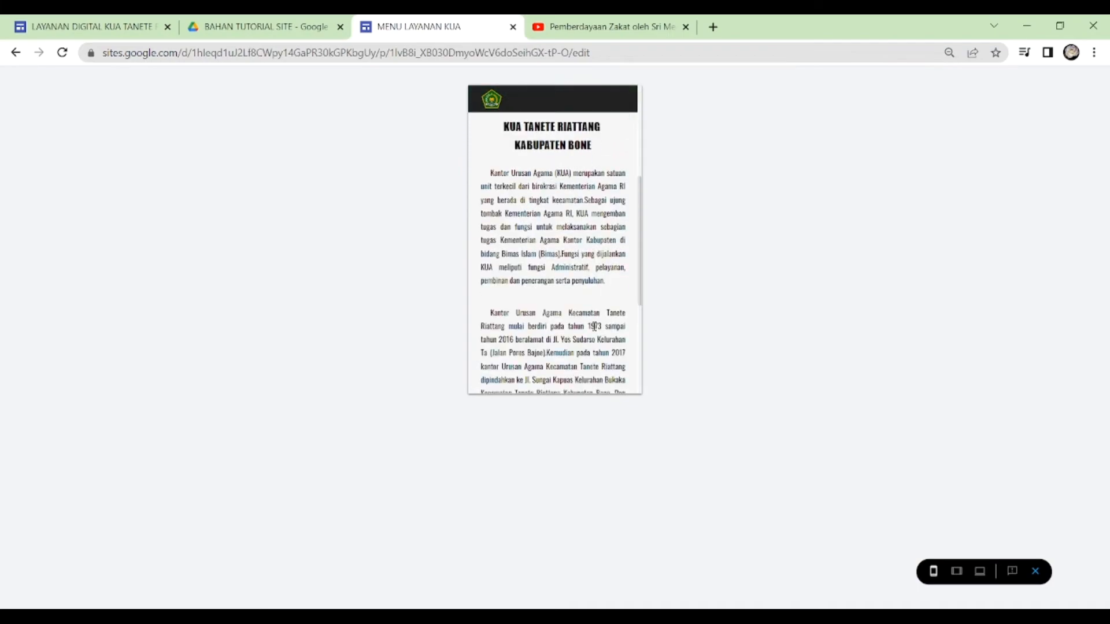
scroll(594, 327, up, 3)
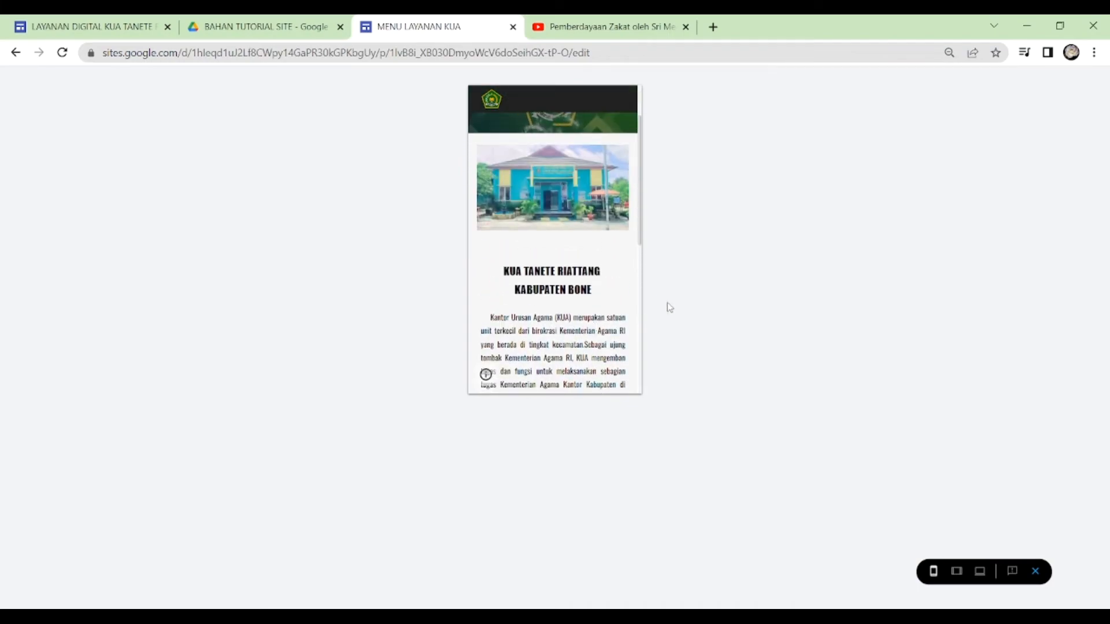
- Return from the PROFIL KANTOR page to HOME through its title link and look over HOME in the phone-size preview
scroll(606, 261, up, 2)
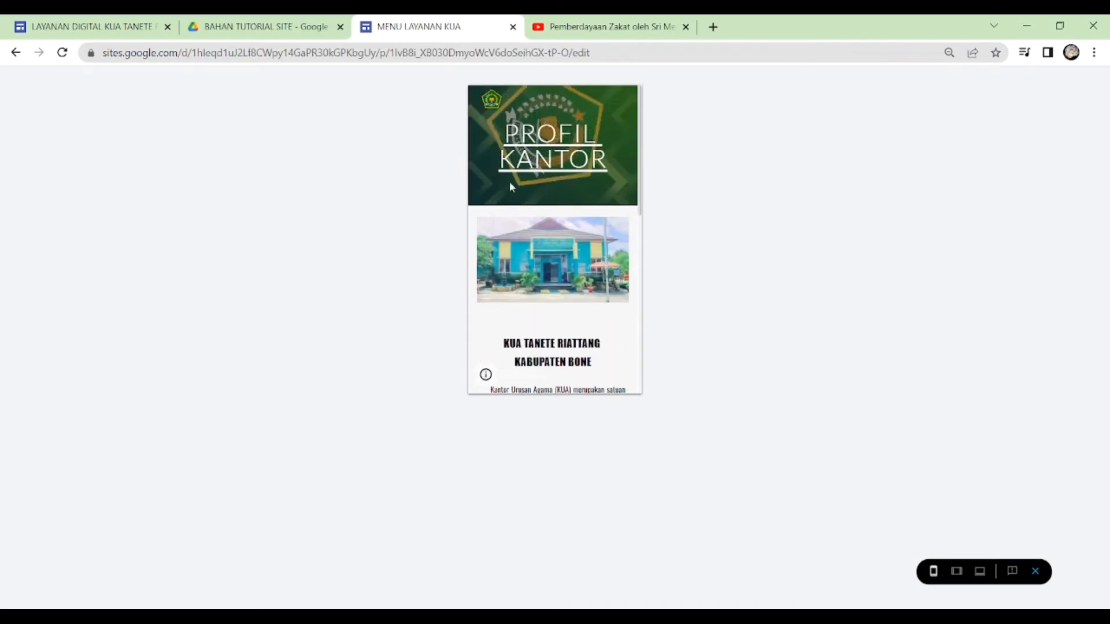
click(550, 152)
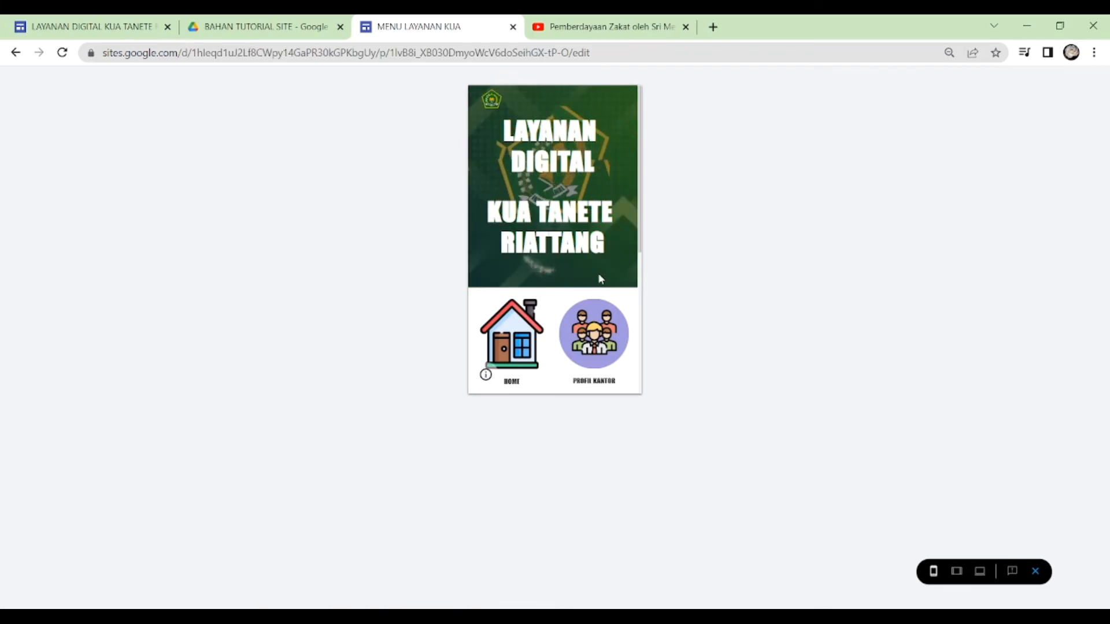
scroll(595, 320, down, 5)
scroll(596, 320, up, 5)
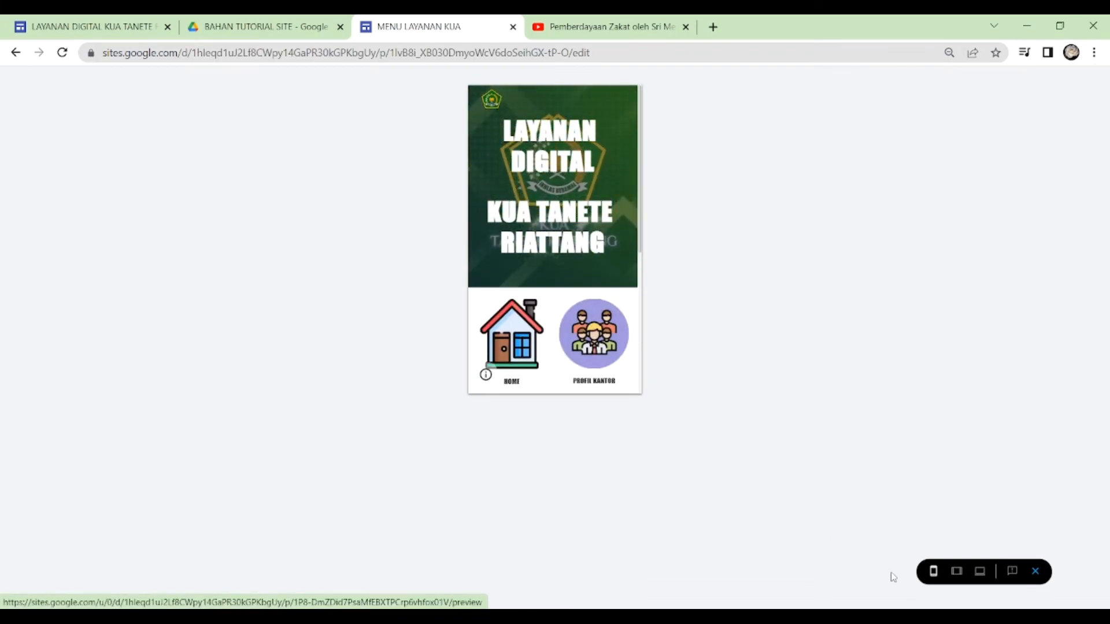
- Switch the preview to tablet size, follow the BUKU TAMU icon, and return to HOME through the page title
click(957, 573)
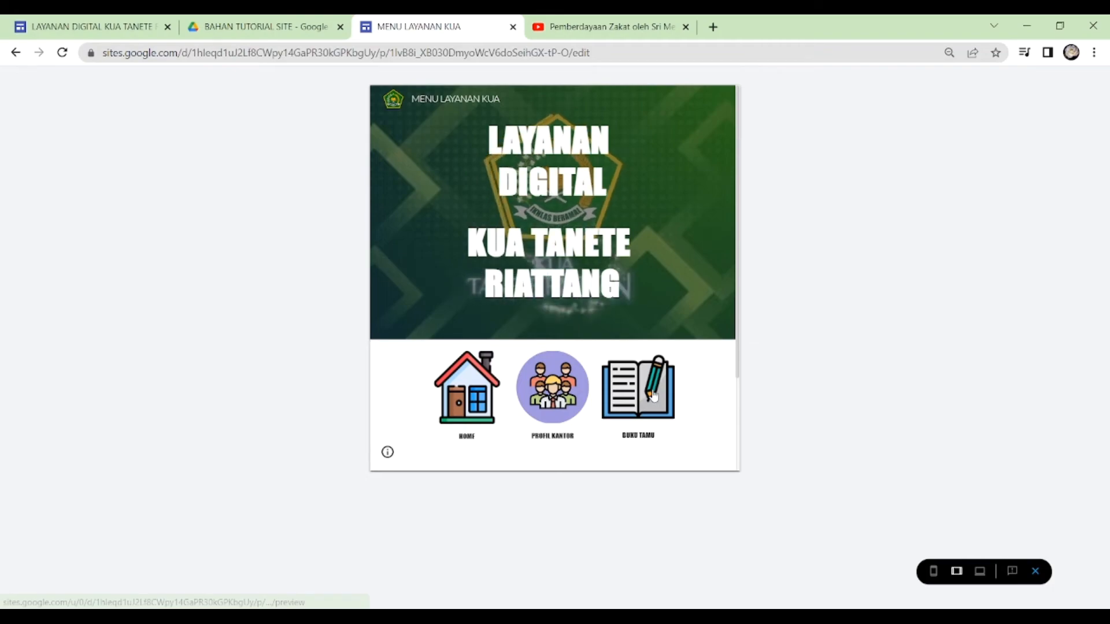
scroll(636, 353, down, 2)
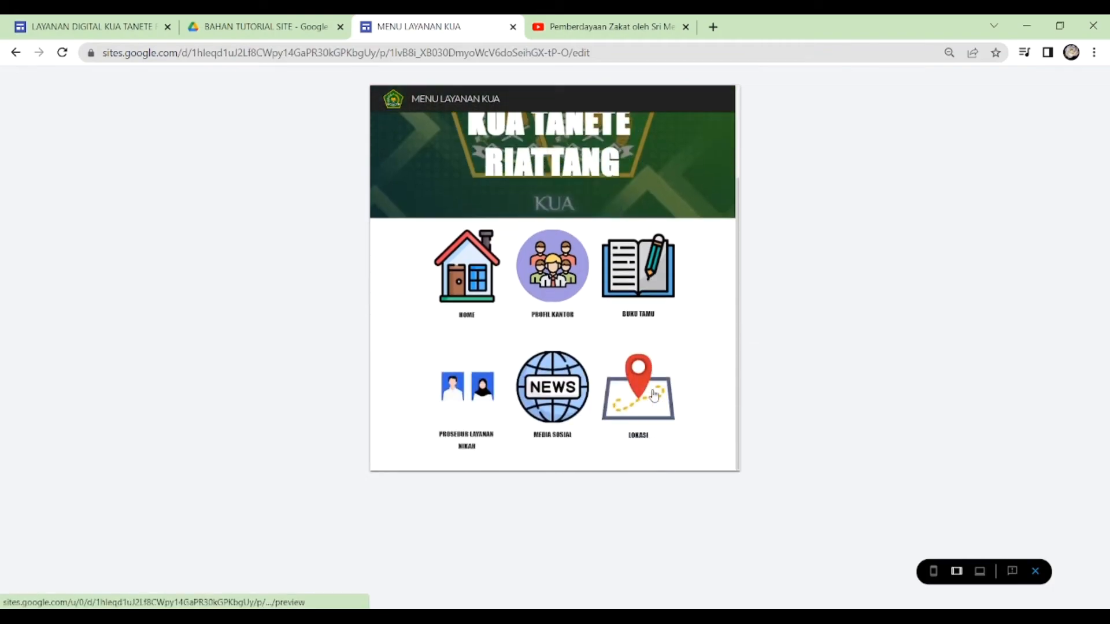
click(646, 293)
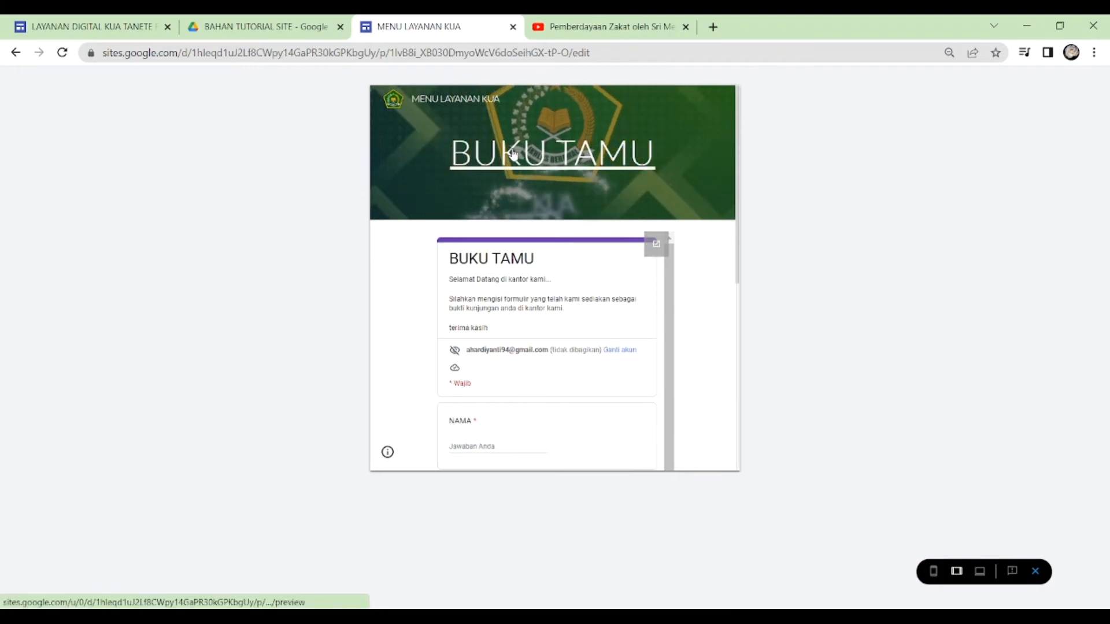
click(513, 152)
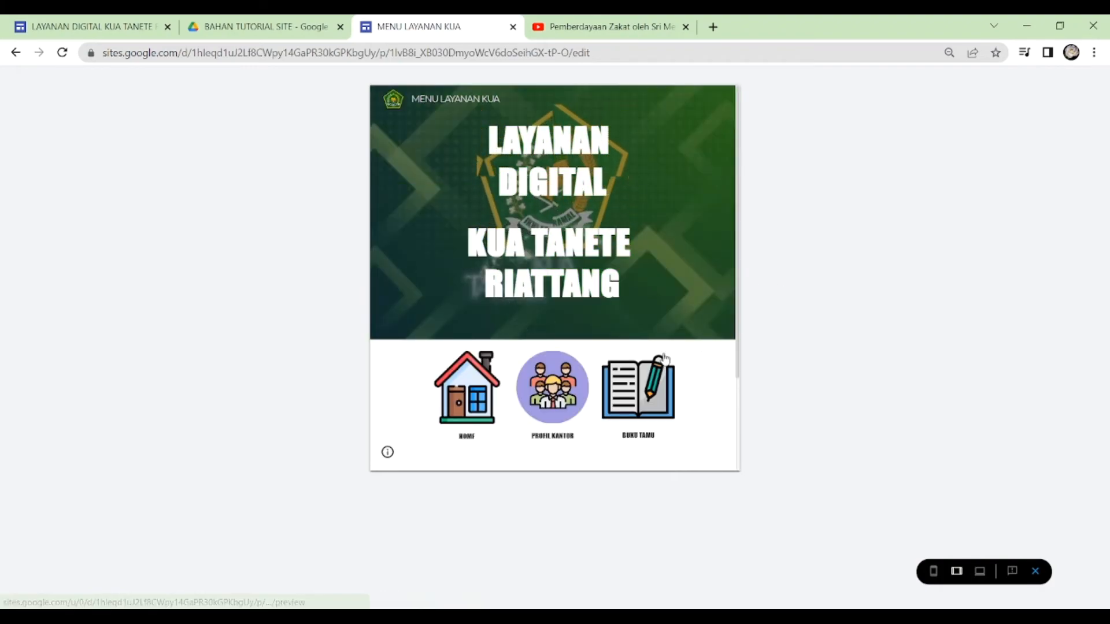
- Follow the MEDIA SOSIAL icon on HOME and look through the embedded videos on that page
scroll(665, 357, down, 2)
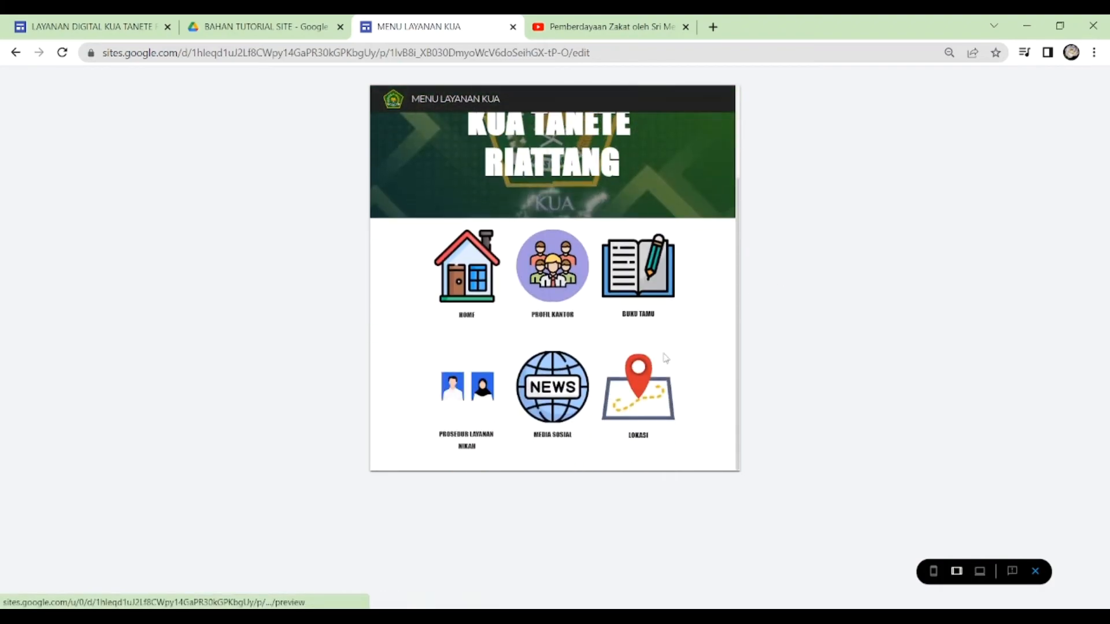
click(565, 395)
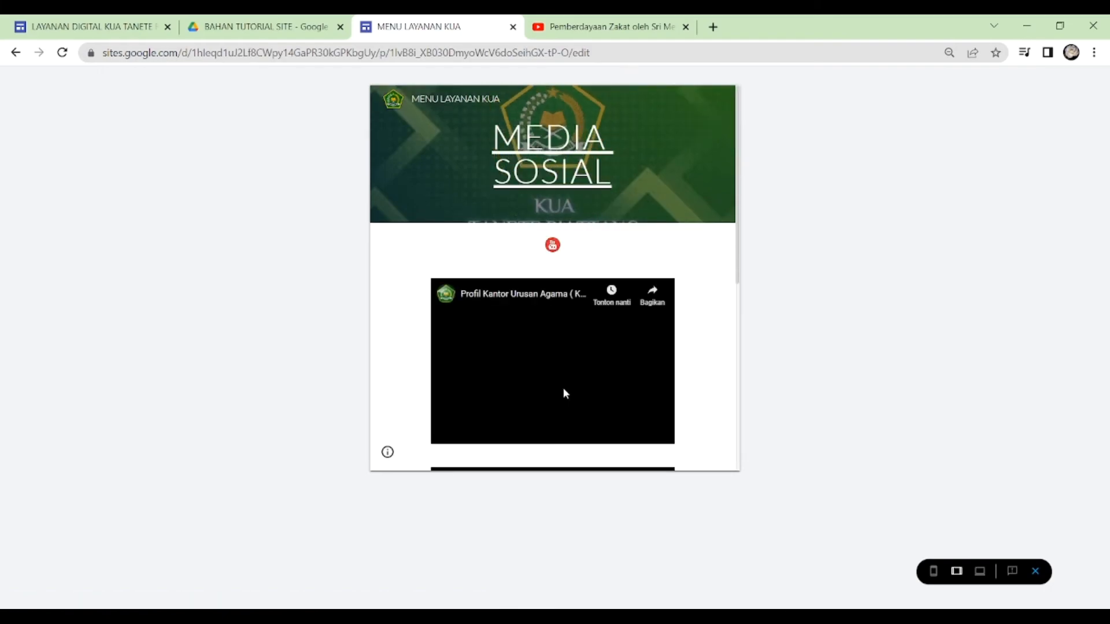
scroll(614, 370, down, 3)
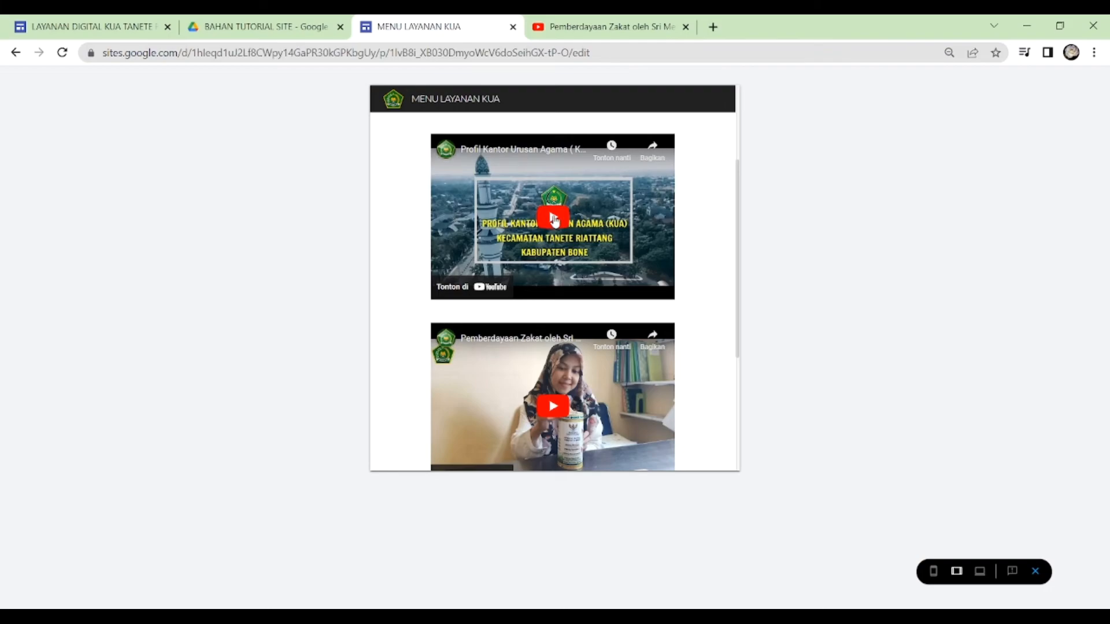
- Play the Profil Kantor Urusan Agama video in full screen, leave full screen and pause it, and return to the MEDIA SOSIAL title
click(553, 219)
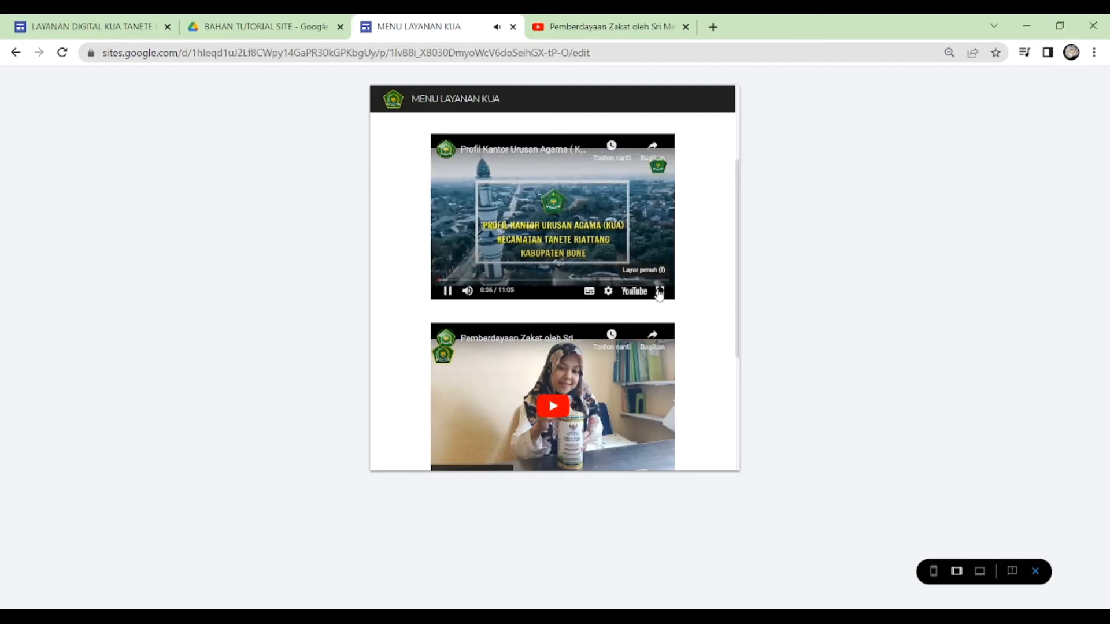
click(658, 292)
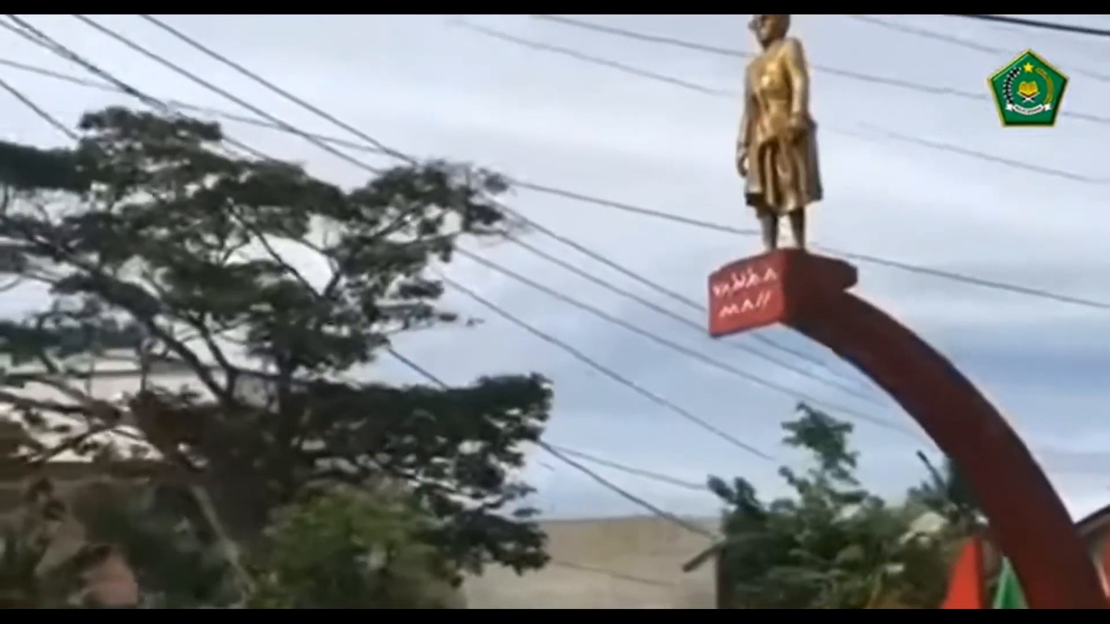
key(Escape)
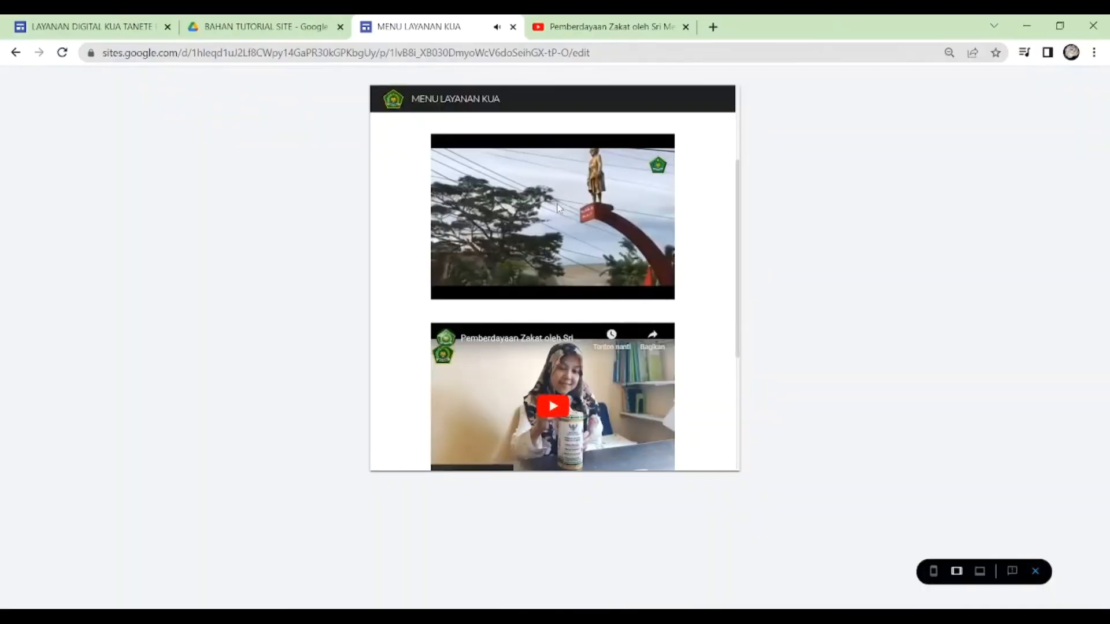
scroll(521, 214, up, 2)
scroll(520, 215, down, 2)
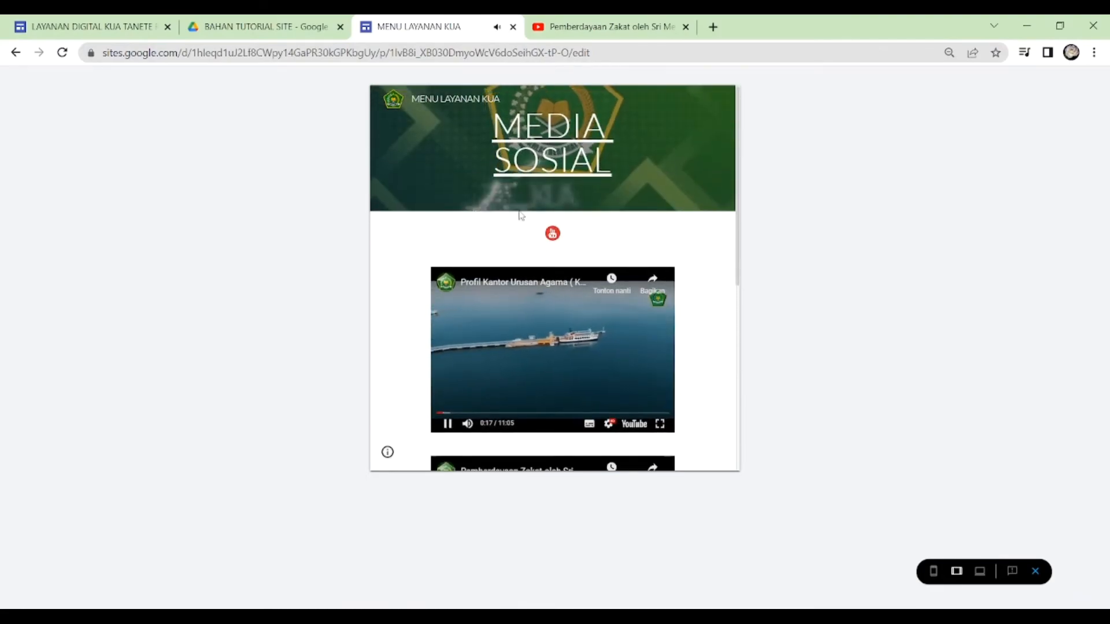
click(448, 291)
scroll(558, 149, up, 10)
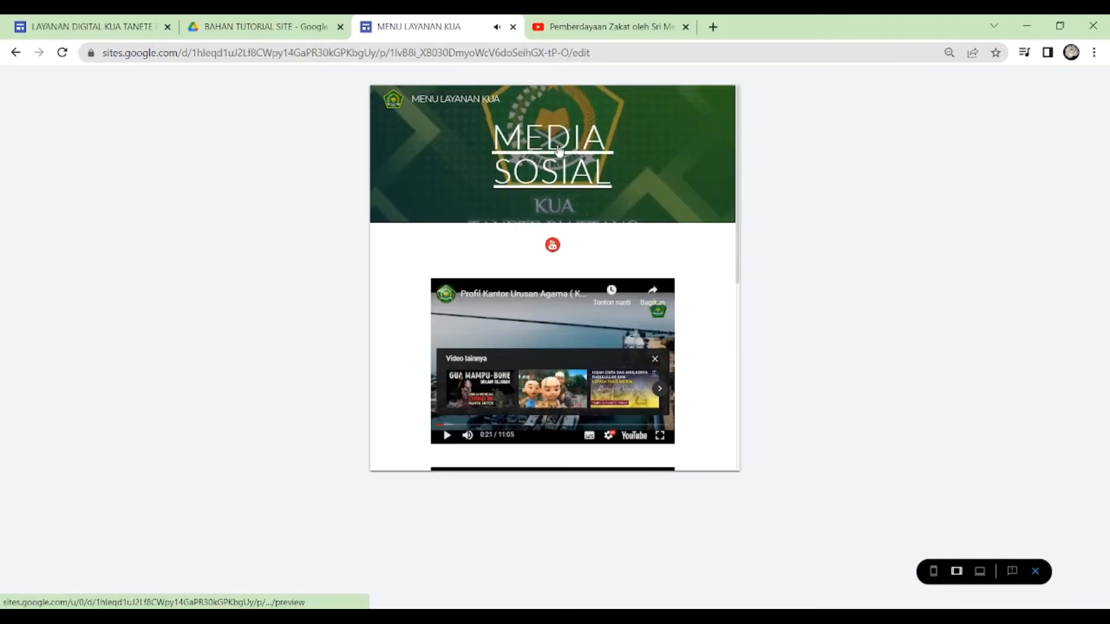
- Follow the PROSEDUR LAYANAN NIKAH icon on HOME, look through that page, and return to HOME through its title
scroll(555, 260, down, 3)
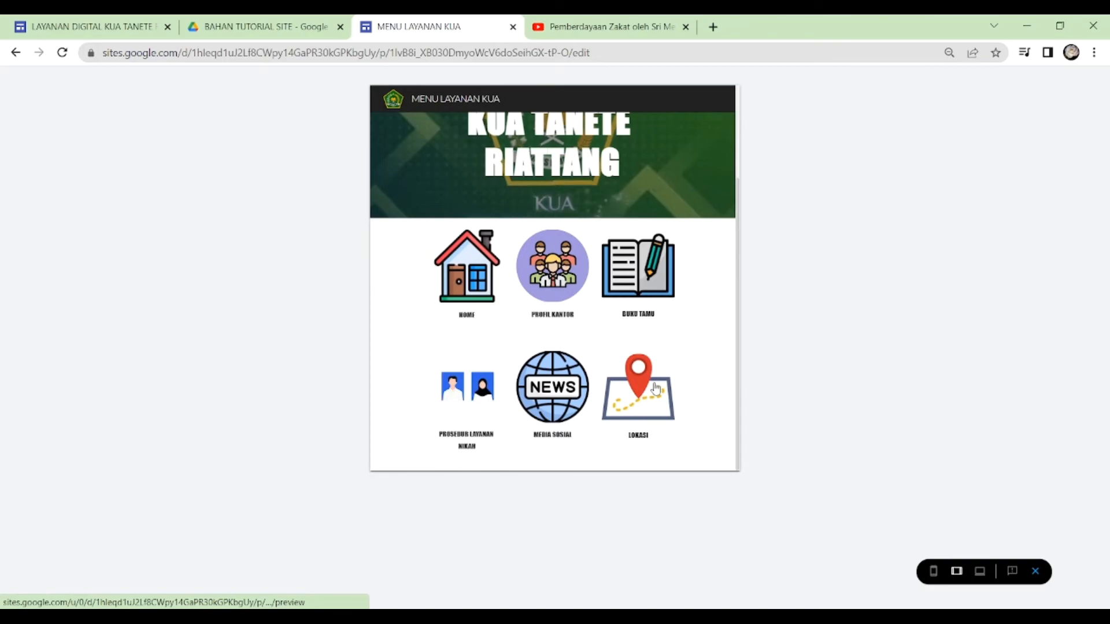
click(465, 391)
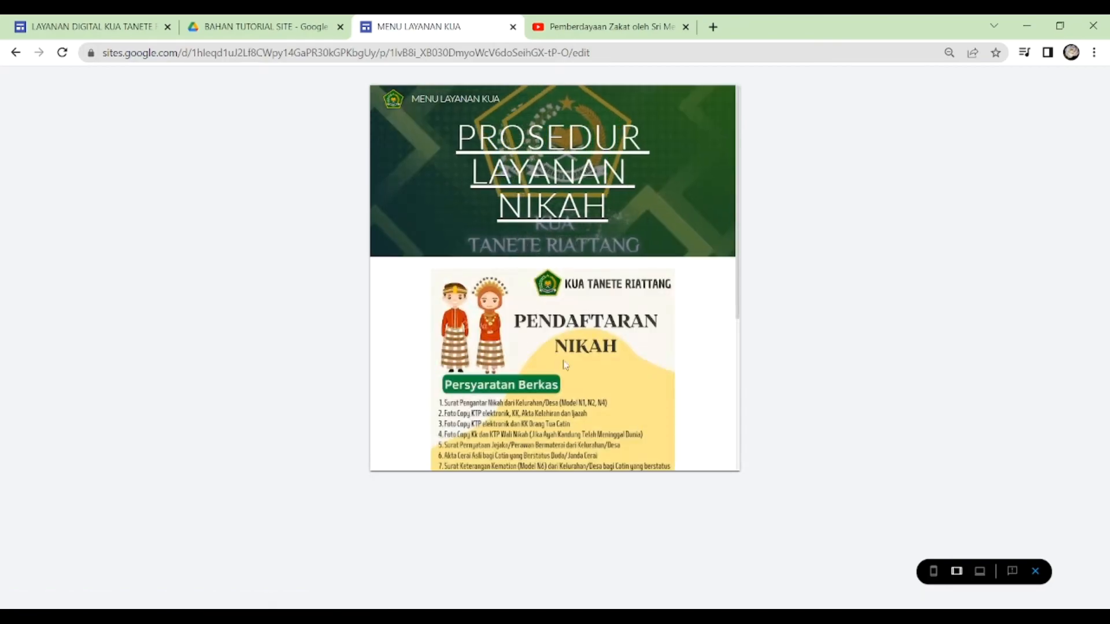
scroll(663, 330, down, 1)
scroll(664, 330, down, 2)
scroll(664, 324, up, 3)
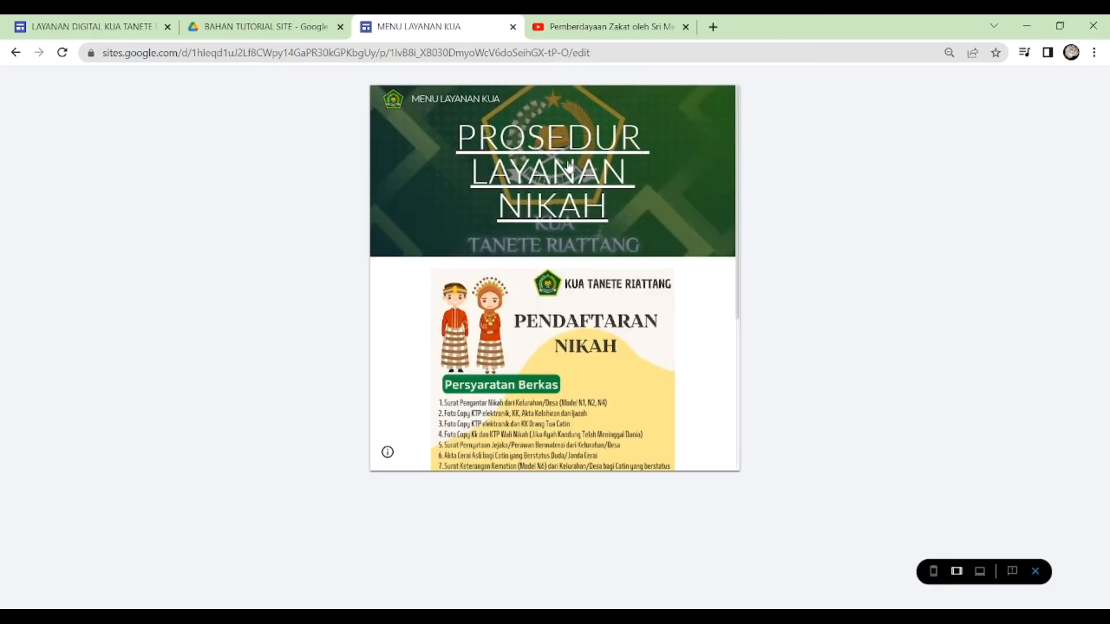
click(568, 163)
- Follow the LOKASI icon, return to HOME through the page title, and close the preview
scroll(694, 383, down, 2)
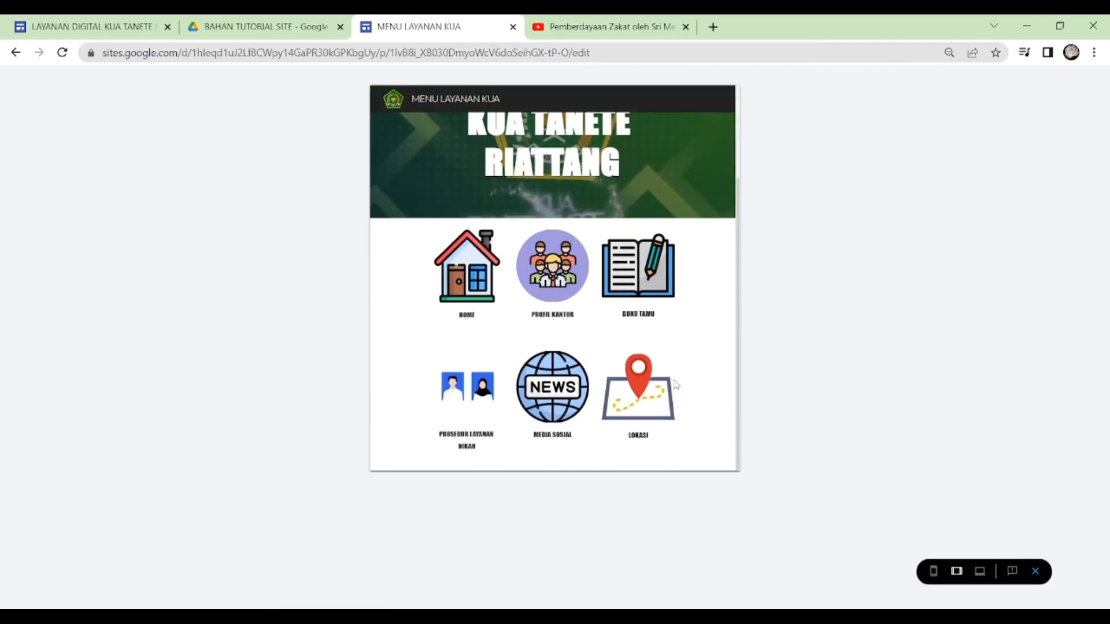
click(637, 392)
click(555, 161)
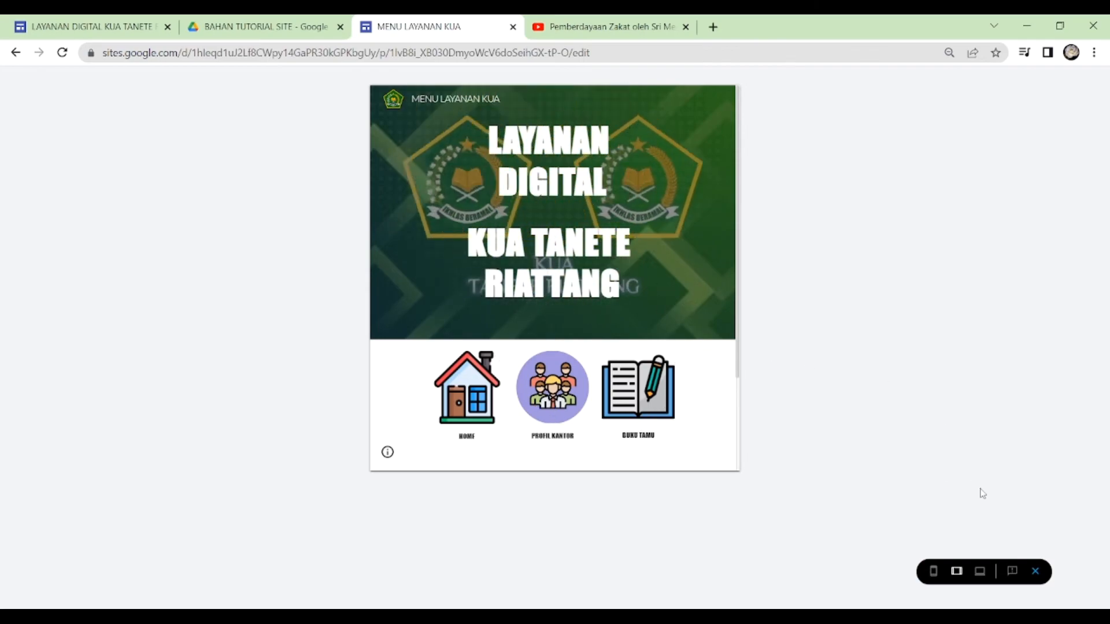
click(1034, 572)
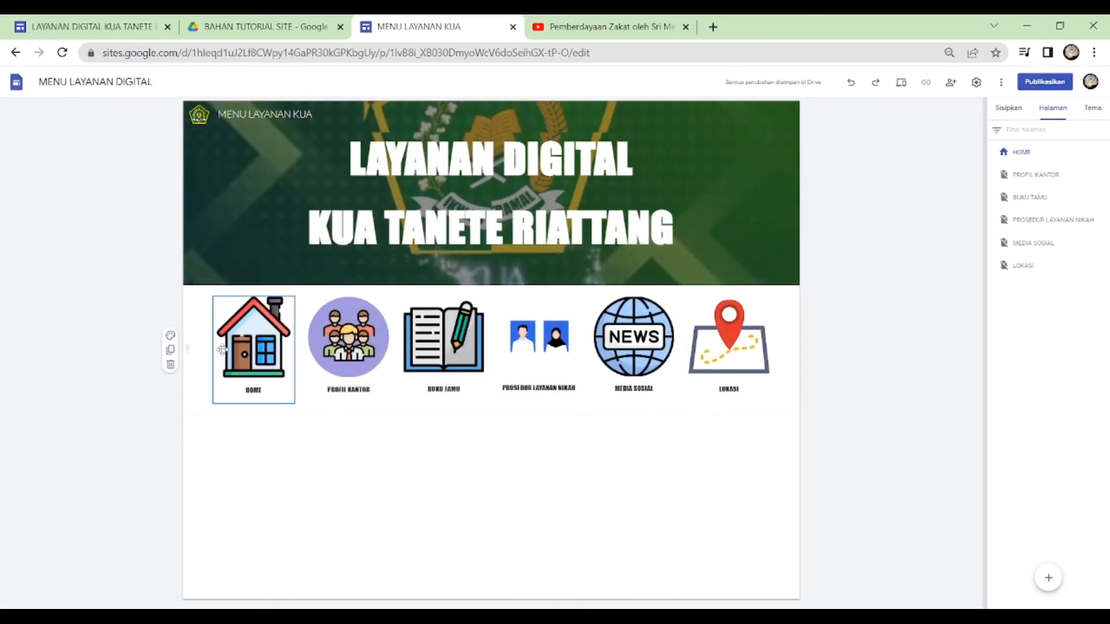
- Apply section style Gaya 2 to the icon section on HOME
click(170, 335)
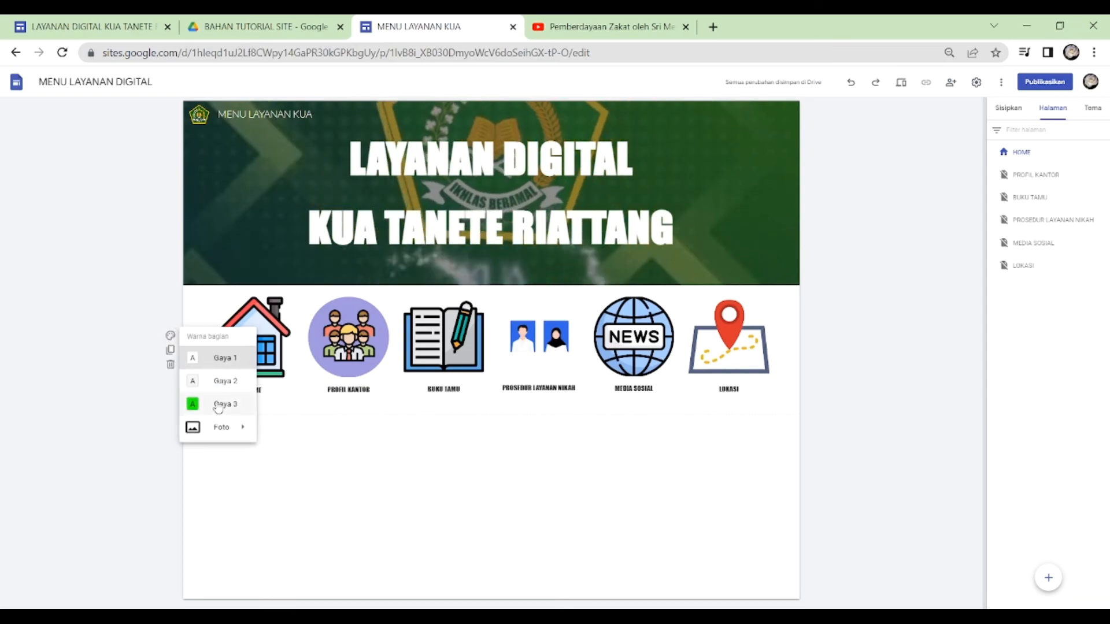
click(224, 381)
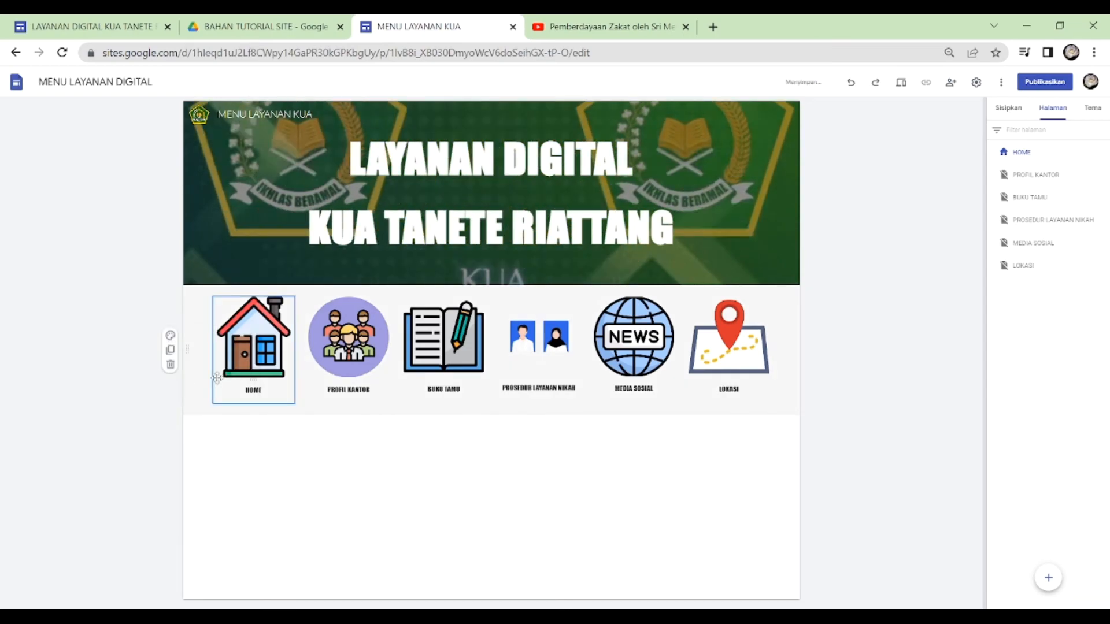
click(170, 338)
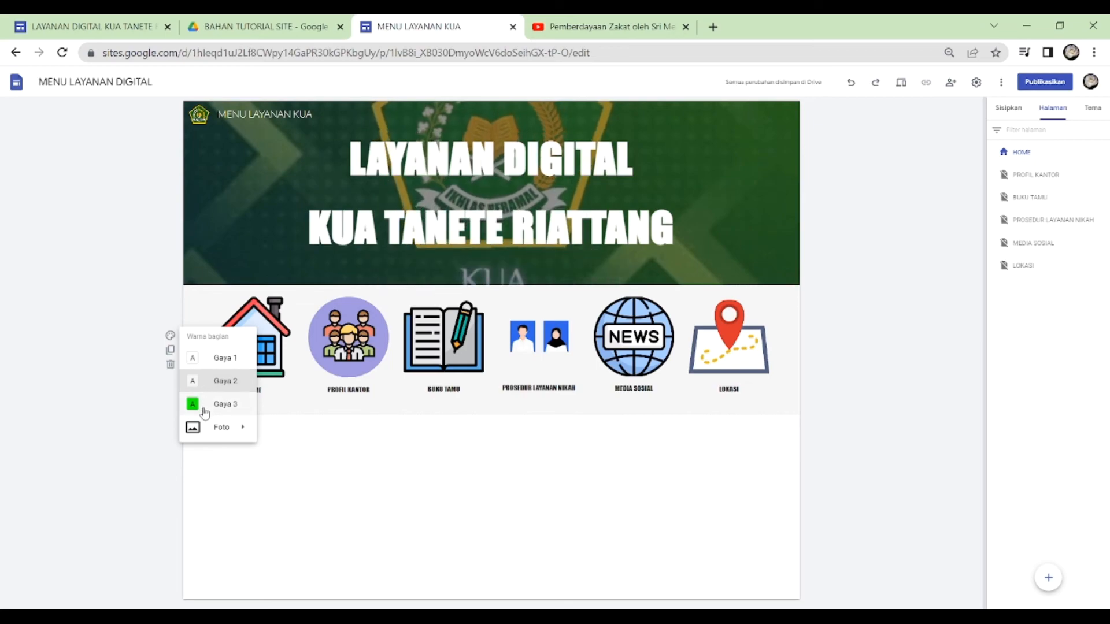
- Set the Sederhana theme's custom colour to #8fd38b and apply section style Gaya 3 to the icon section
click(1094, 113)
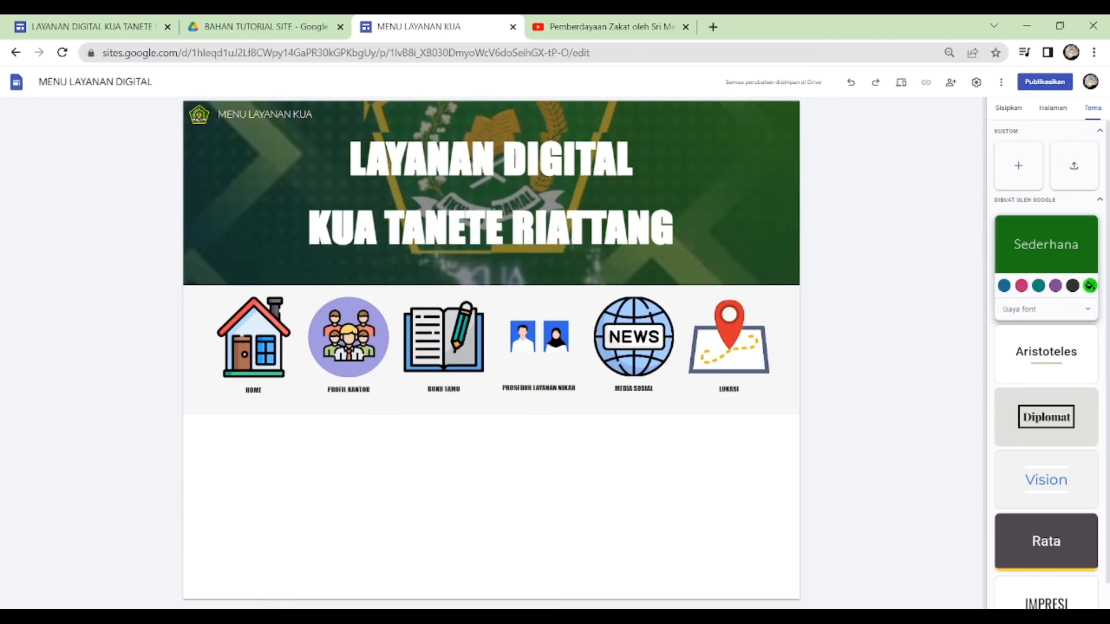
click(1089, 286)
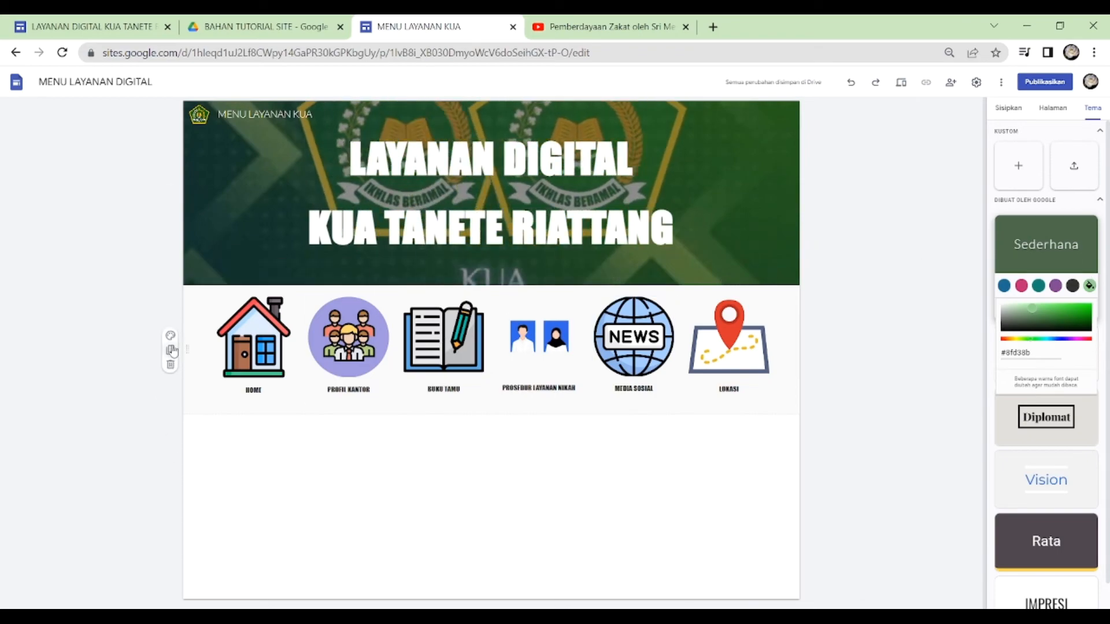
click(171, 336)
click(224, 404)
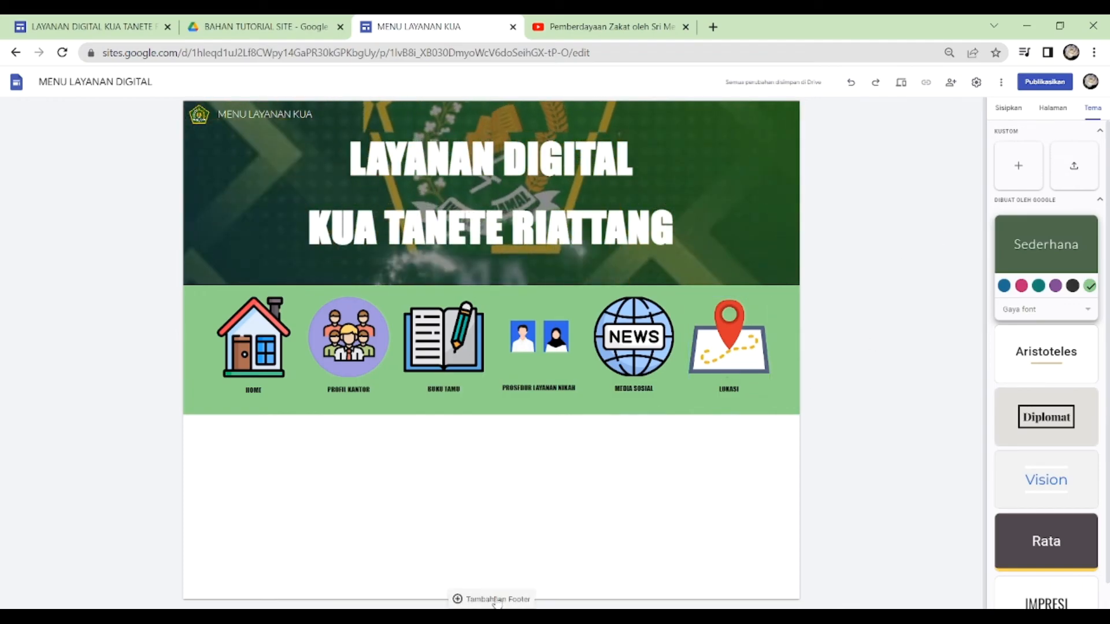
- Add a footer reading "Created by Inovator KUA Tanete Riattang" and set its font to Arial
click(496, 600)
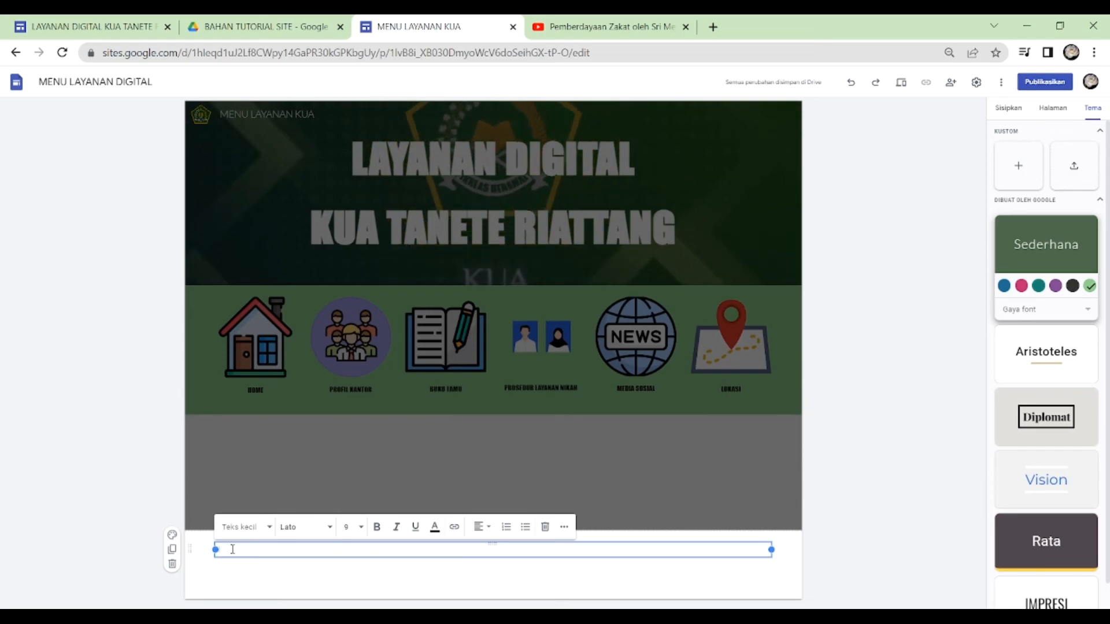
text(Created by Inovator KUA Tanete Riattang)
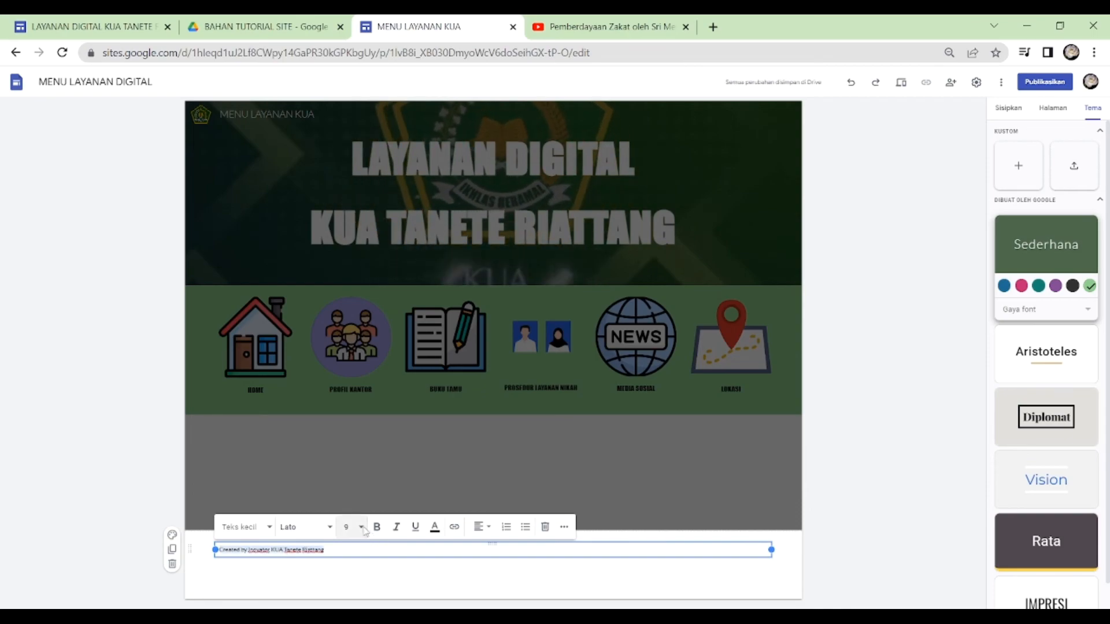
click(333, 535)
scroll(358, 570, down, 3)
mouse_move(322, 563)
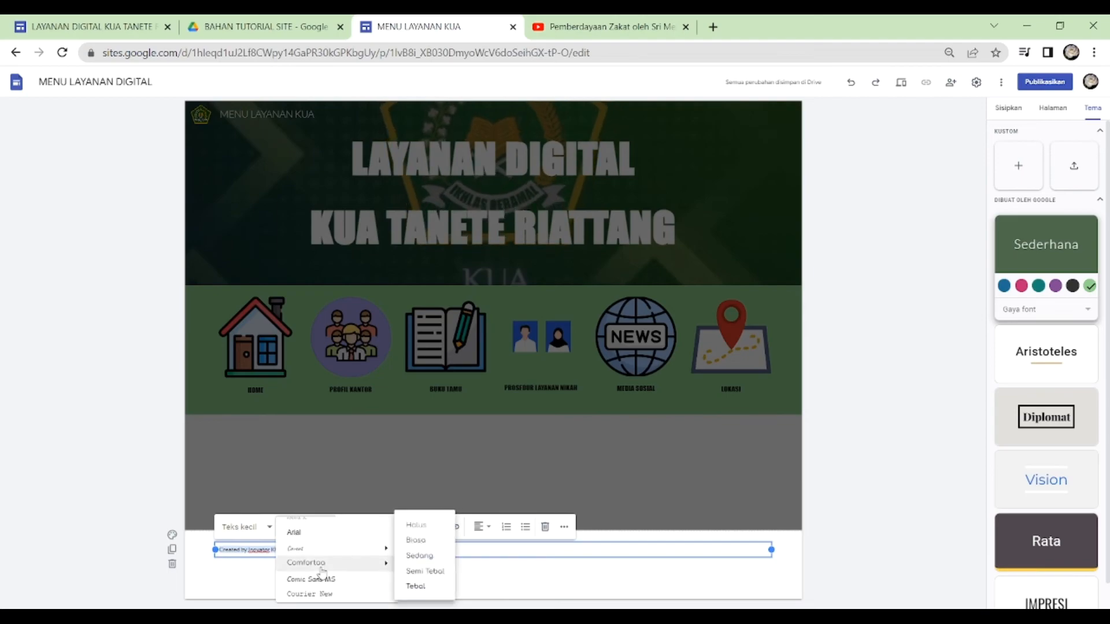
click(315, 532)
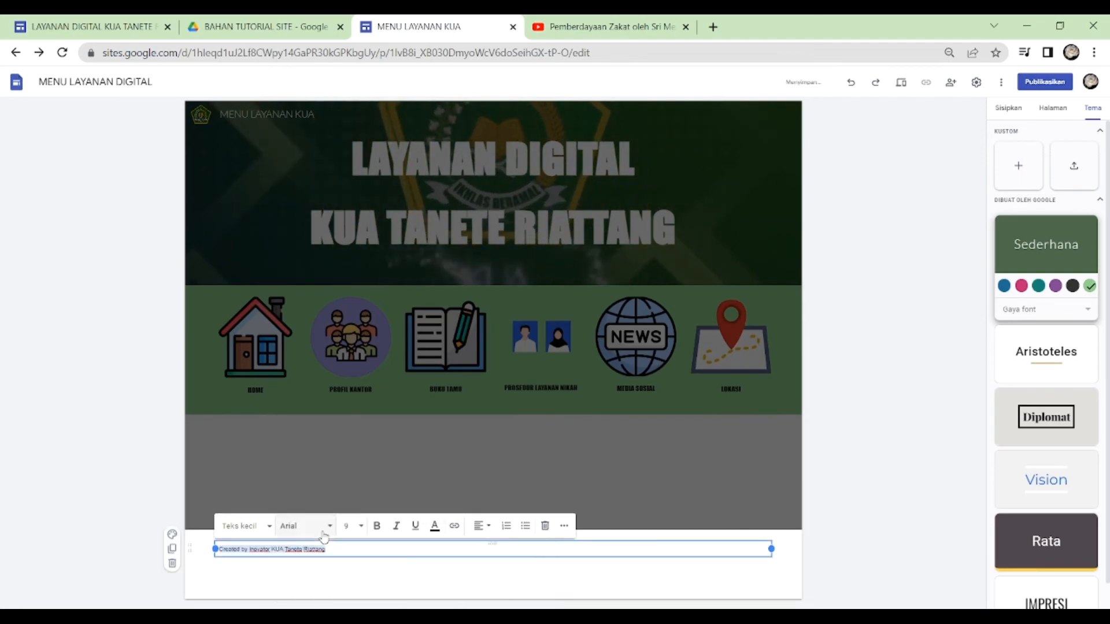
- Centre the footer text in bold italic at size 12 and apply section style Gaya 3 to the footer
click(488, 527)
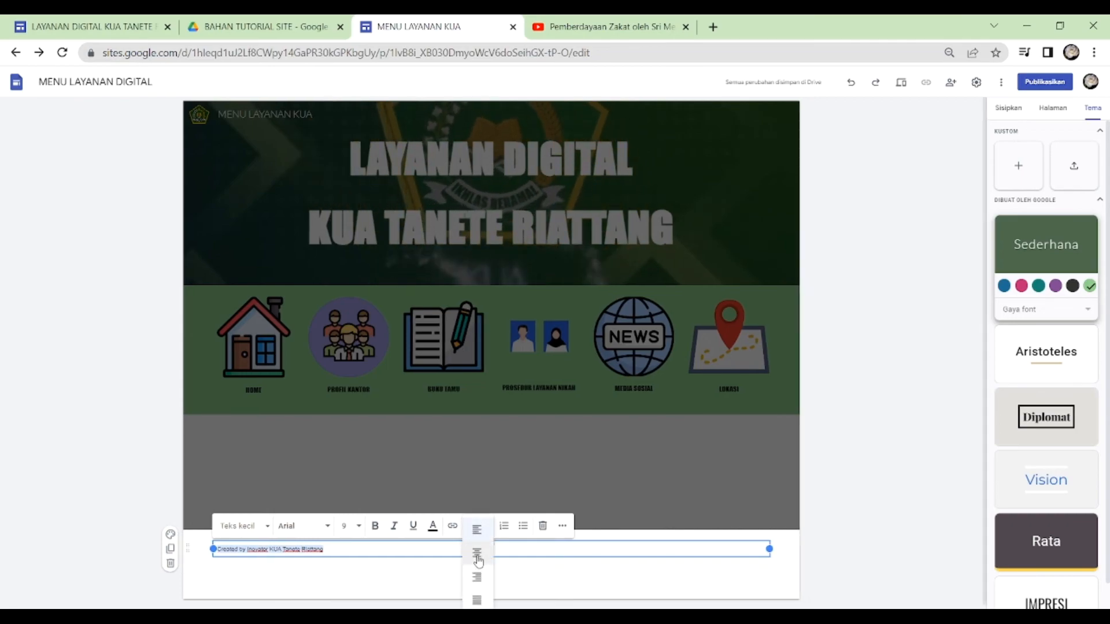
click(477, 555)
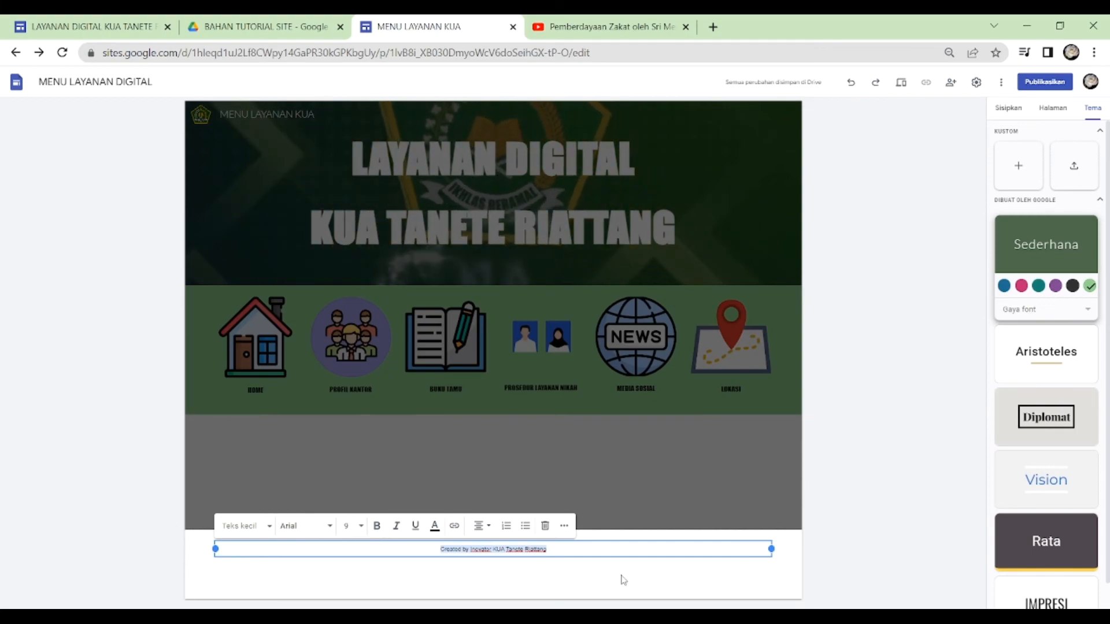
click(377, 527)
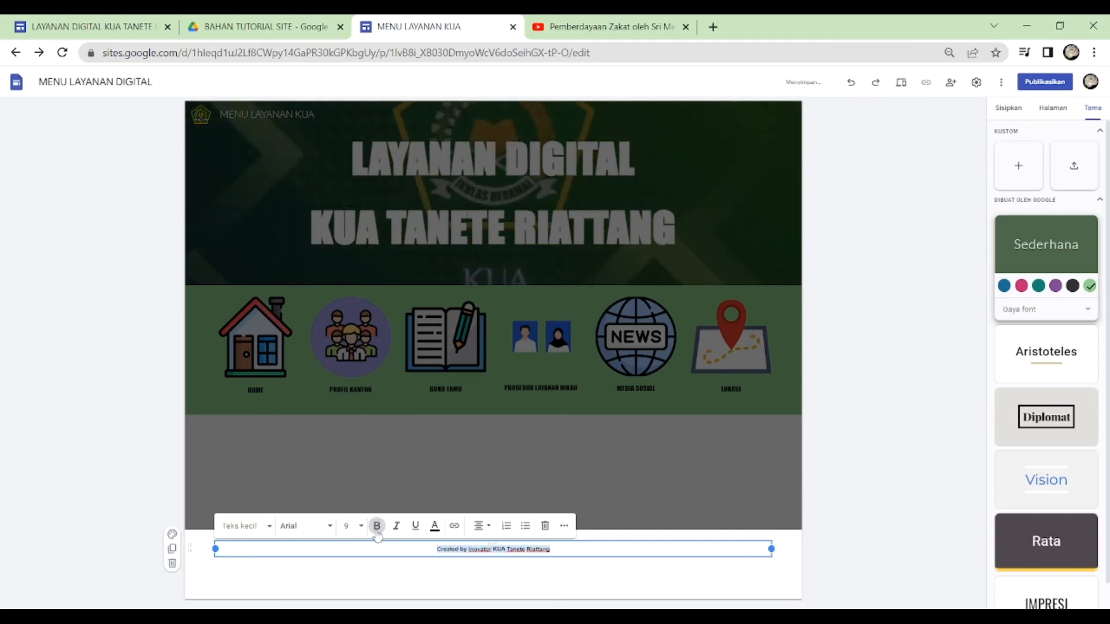
click(354, 528)
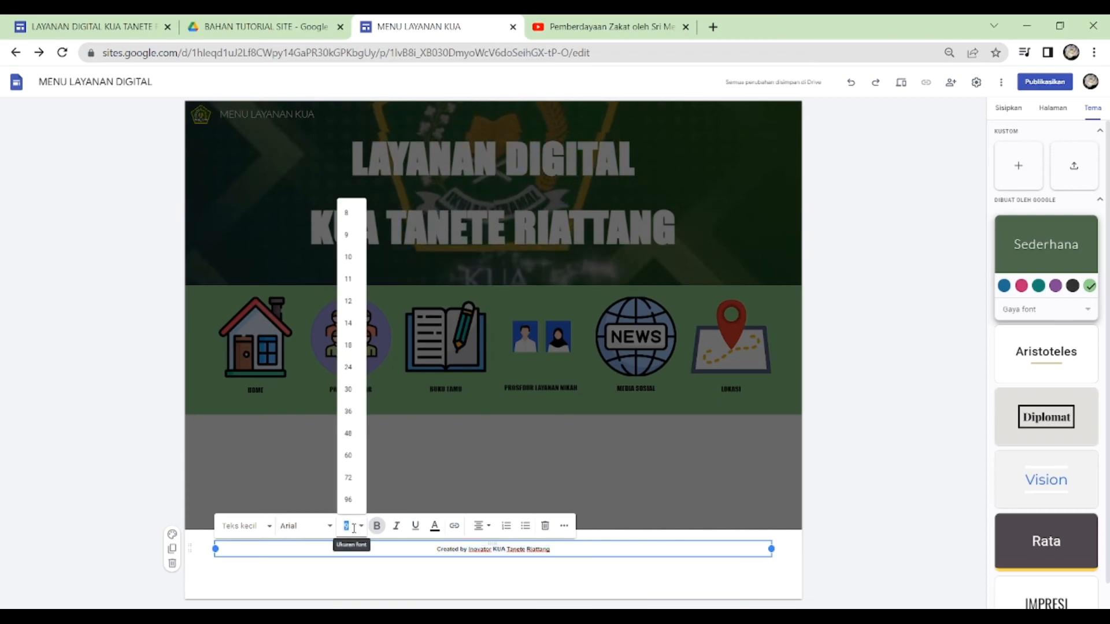
click(349, 292)
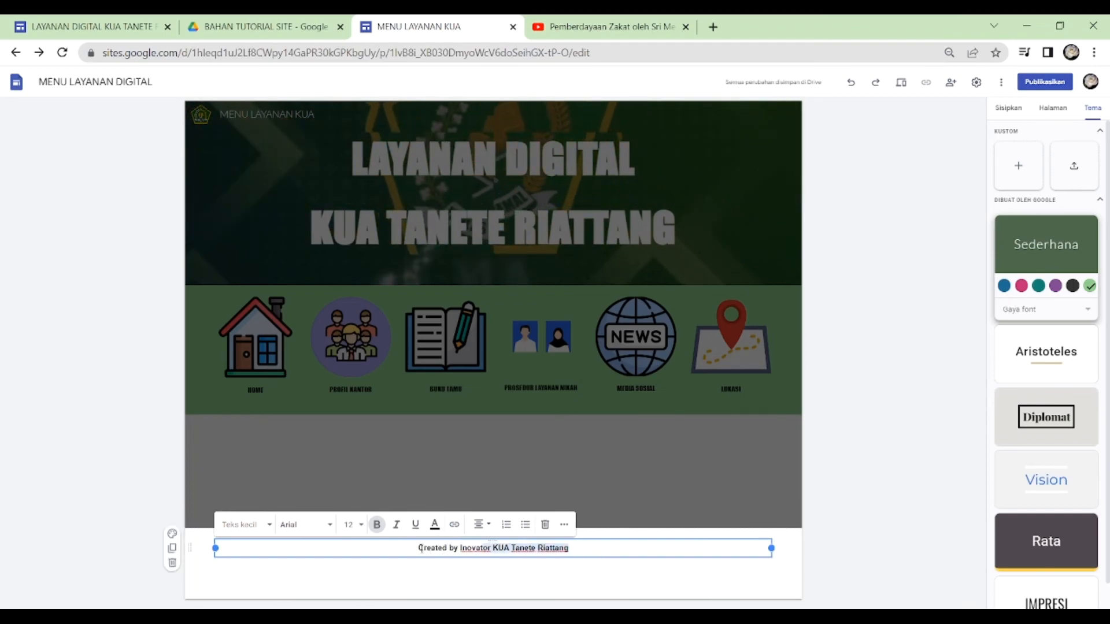
click(397, 525)
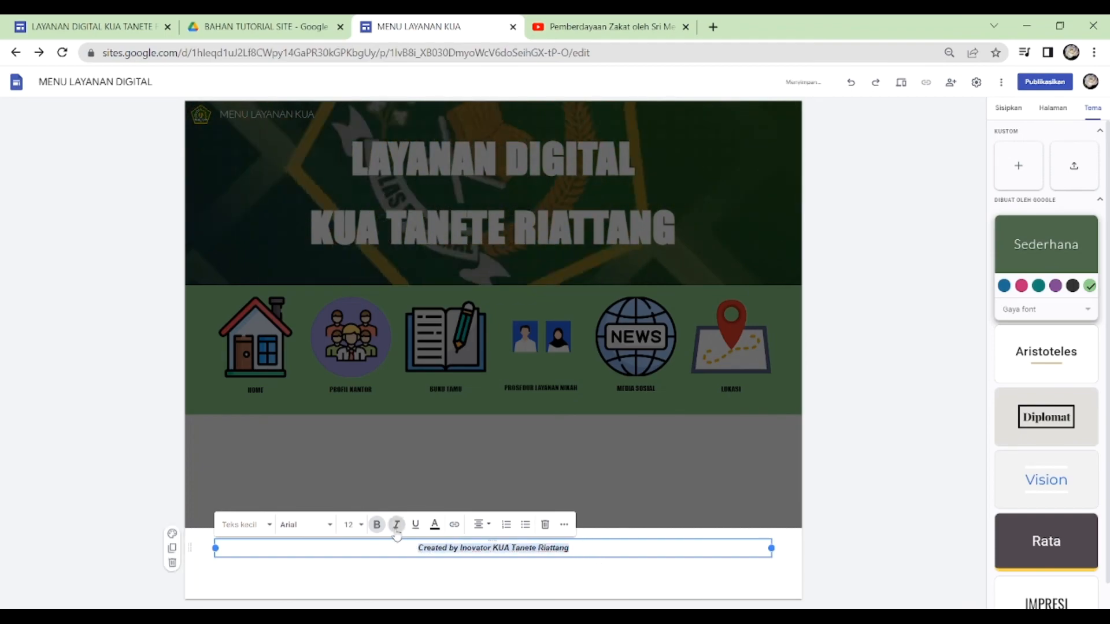
click(619, 580)
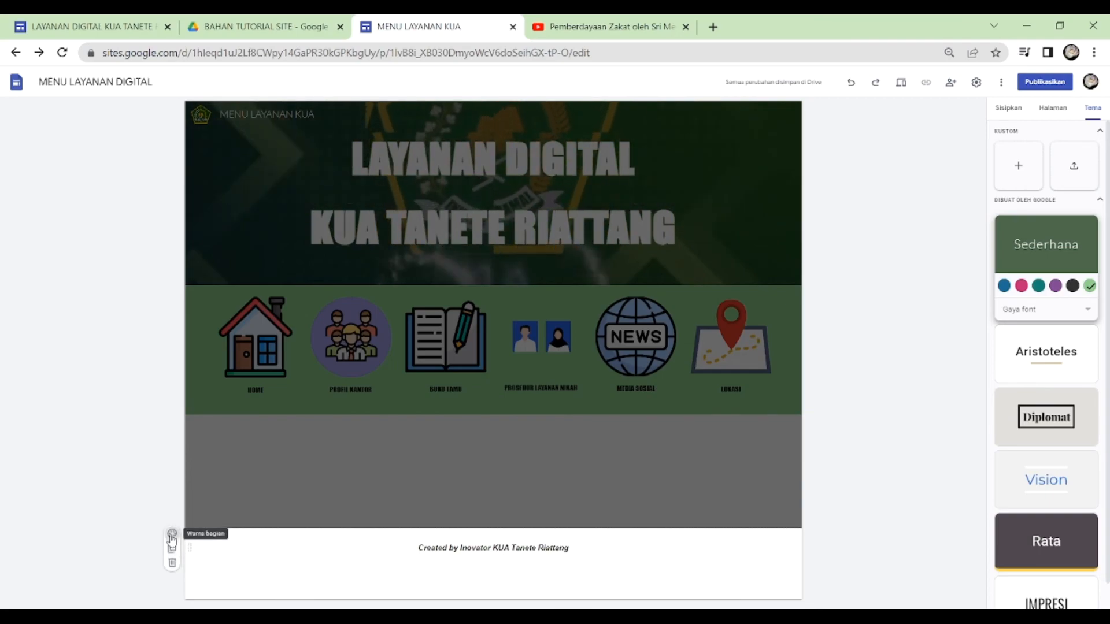
click(171, 535)
click(218, 503)
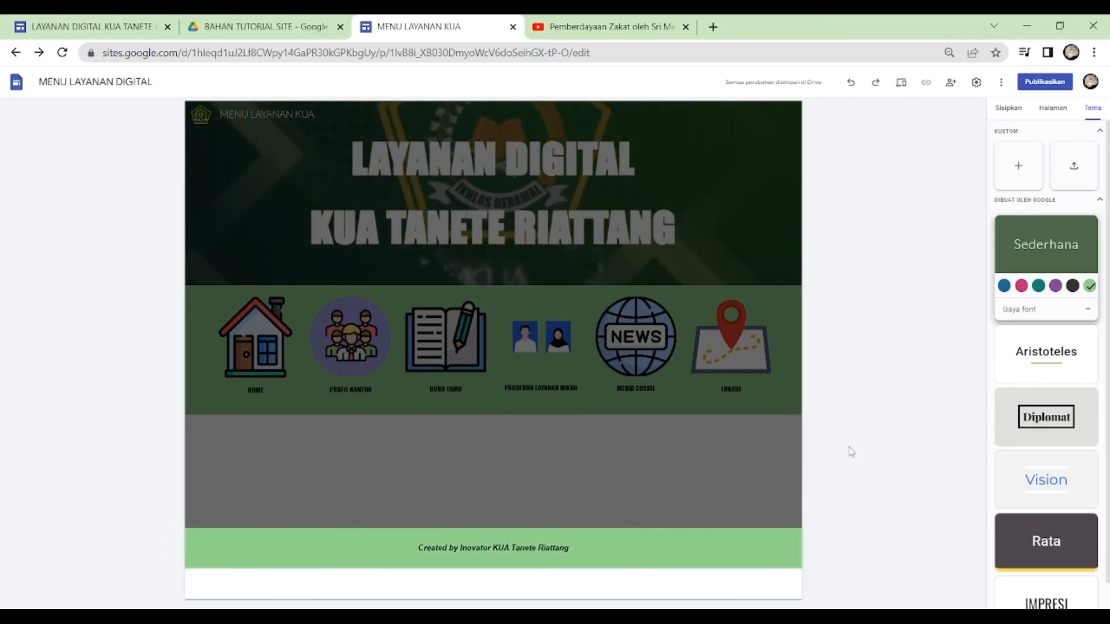
- Return to editing the HOME page and apply section style Gaya 2 to its icon section
click(1060, 111)
click(1028, 156)
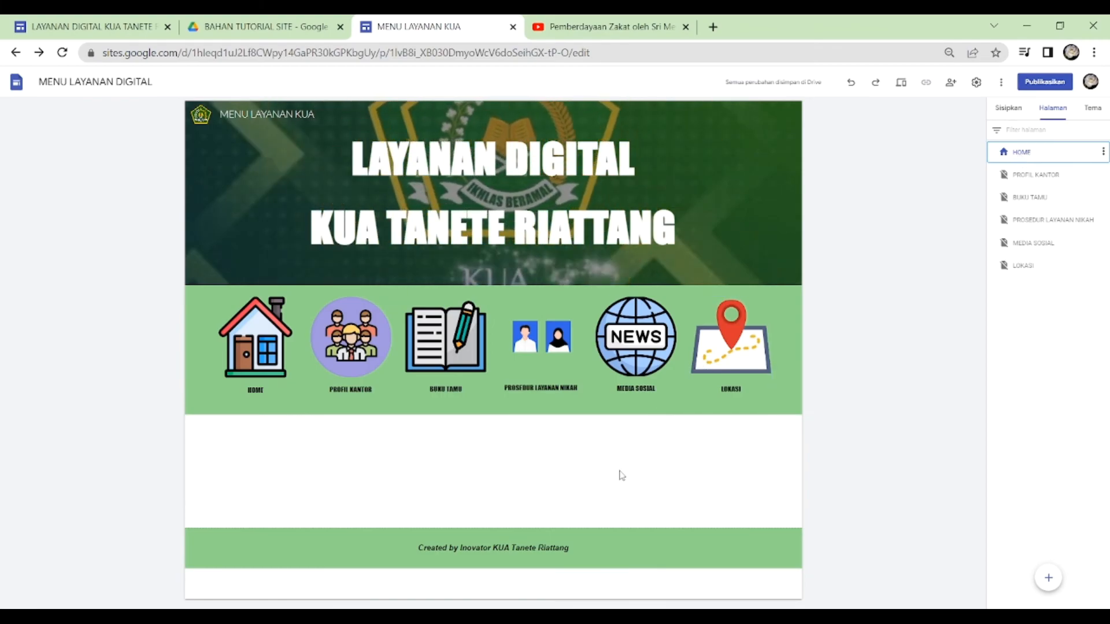
click(171, 335)
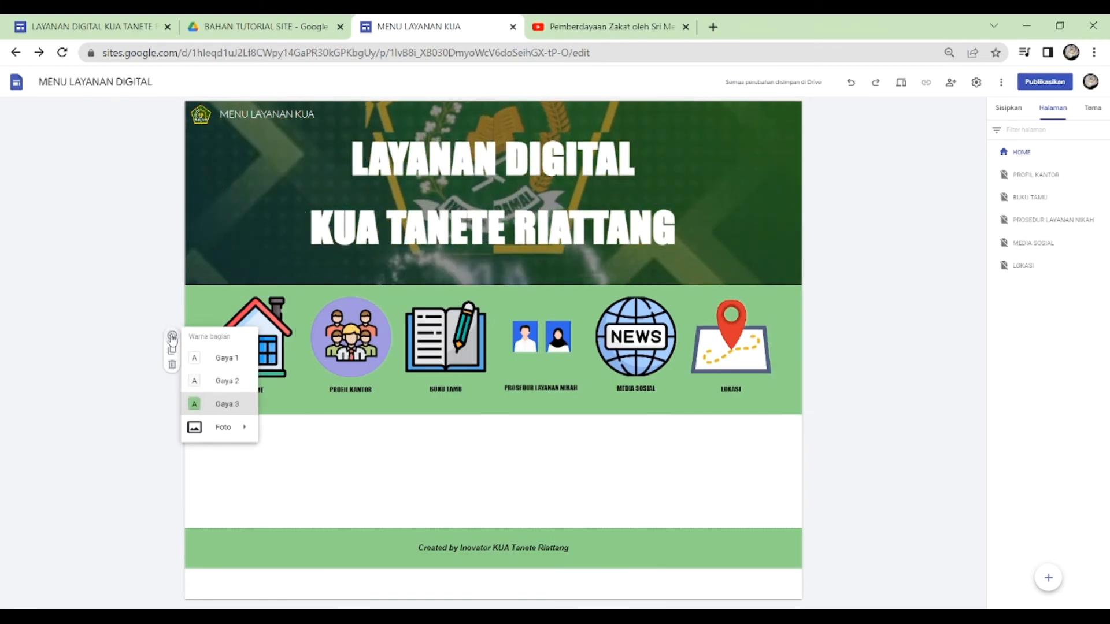
click(236, 381)
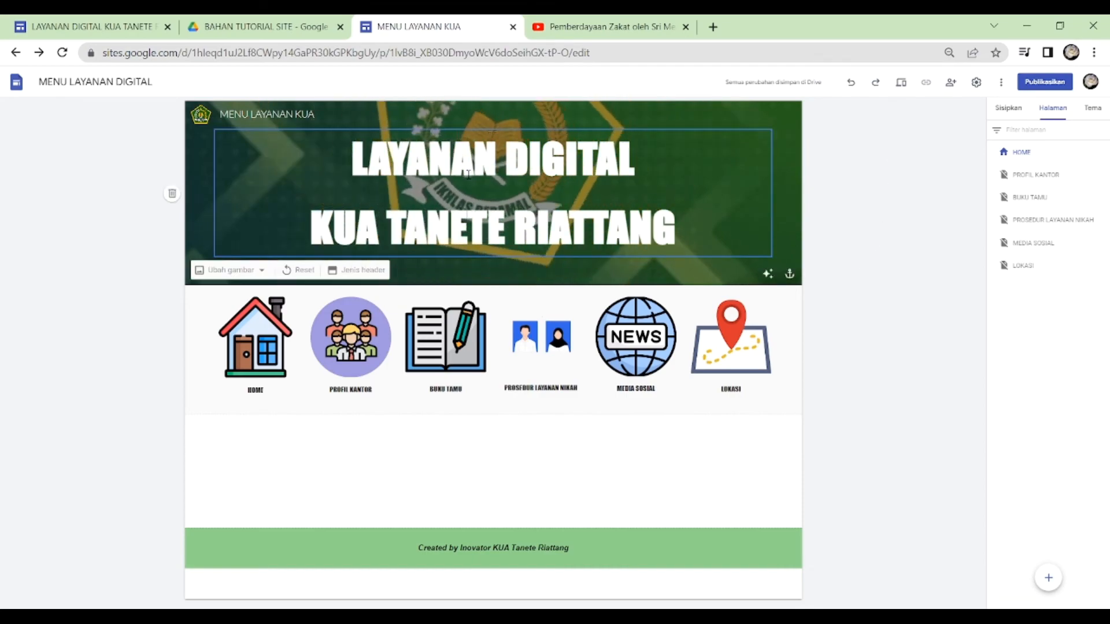
- Set the site's publishing web address to menu-layanan-kuatr and the published site's general access to Publik
click(1041, 86)
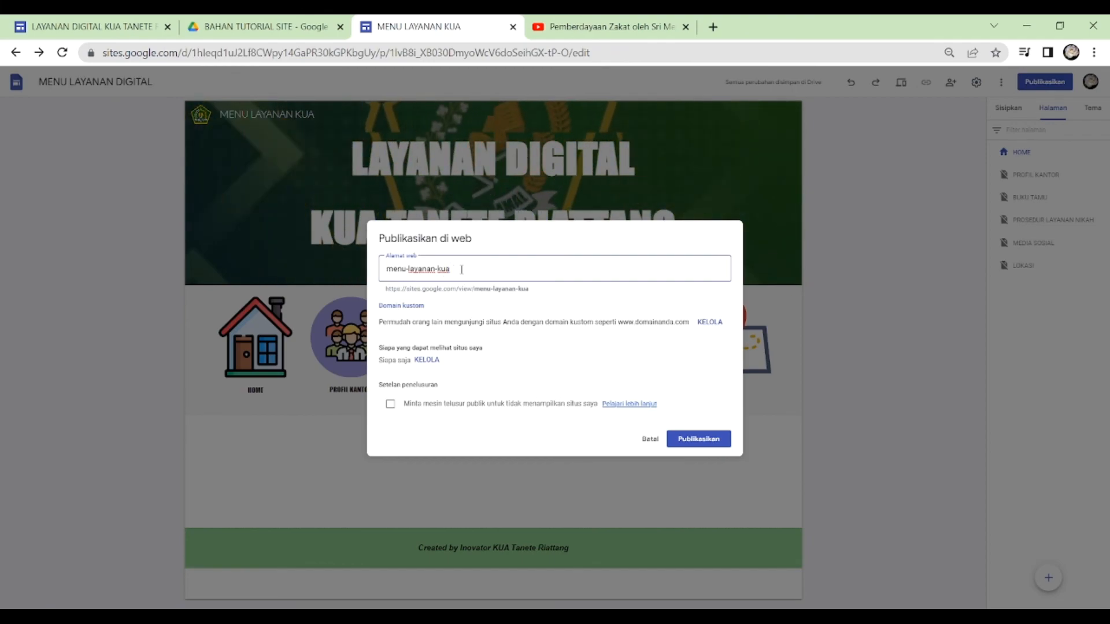
text(tr)
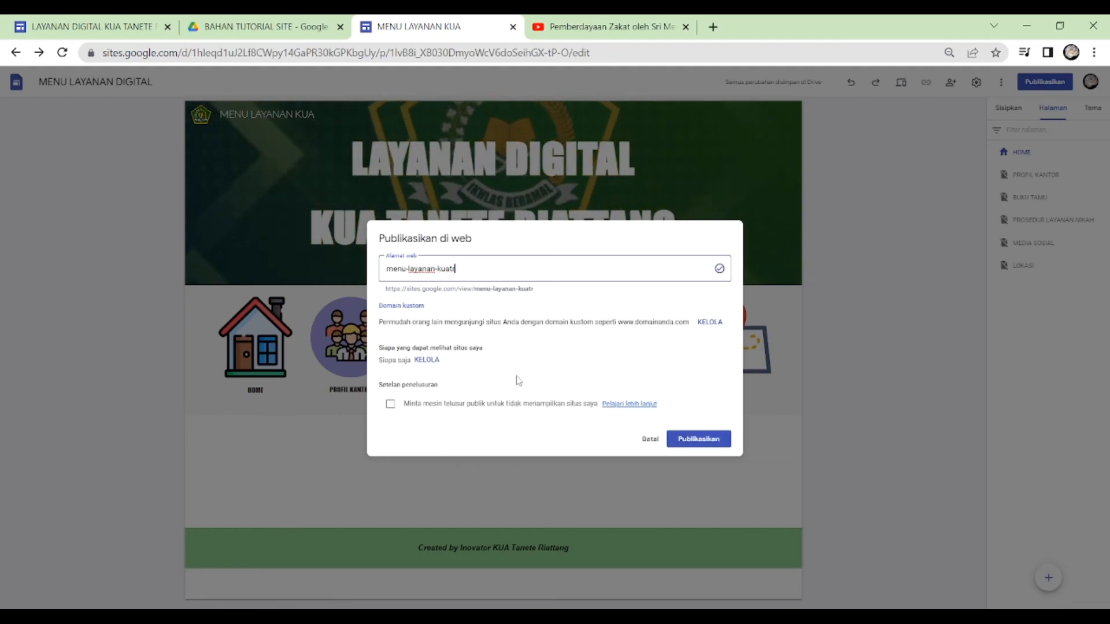
click(428, 360)
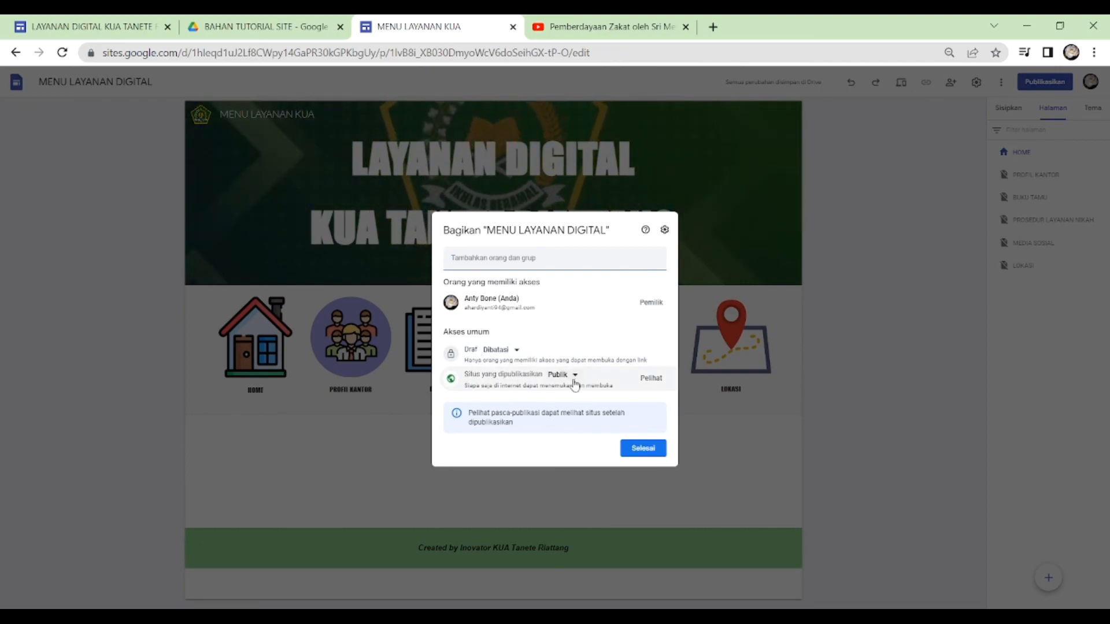
click(575, 376)
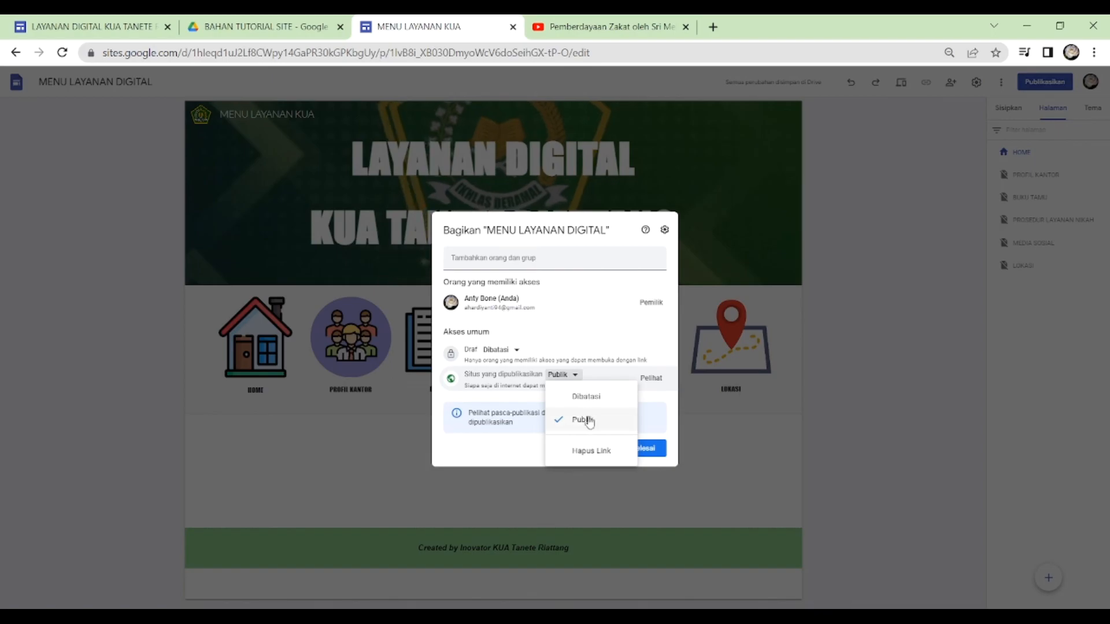
click(600, 421)
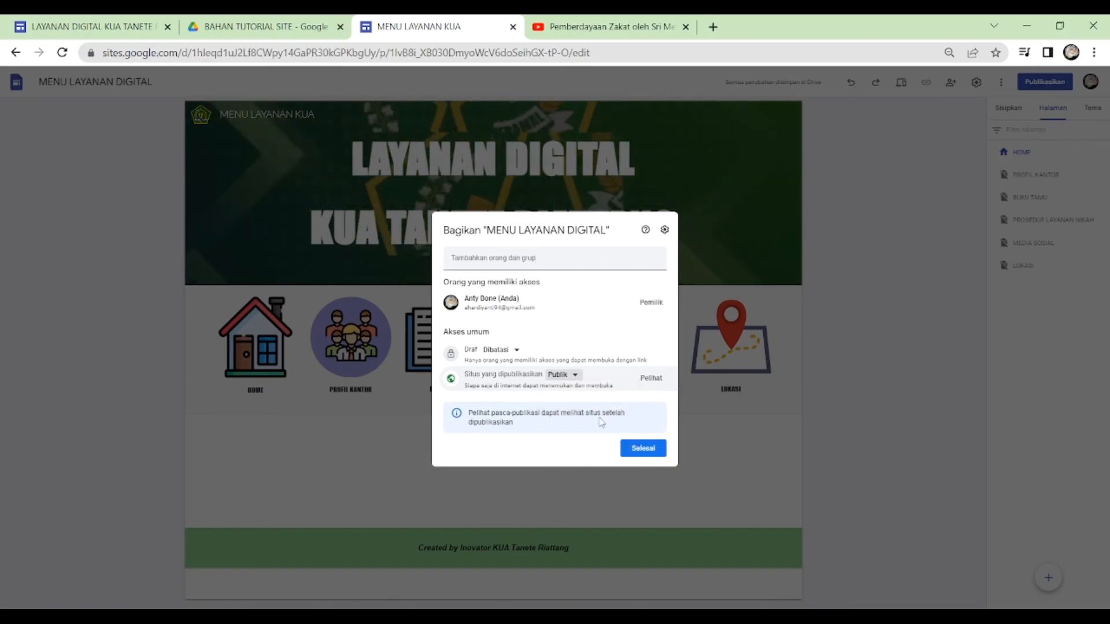
click(652, 448)
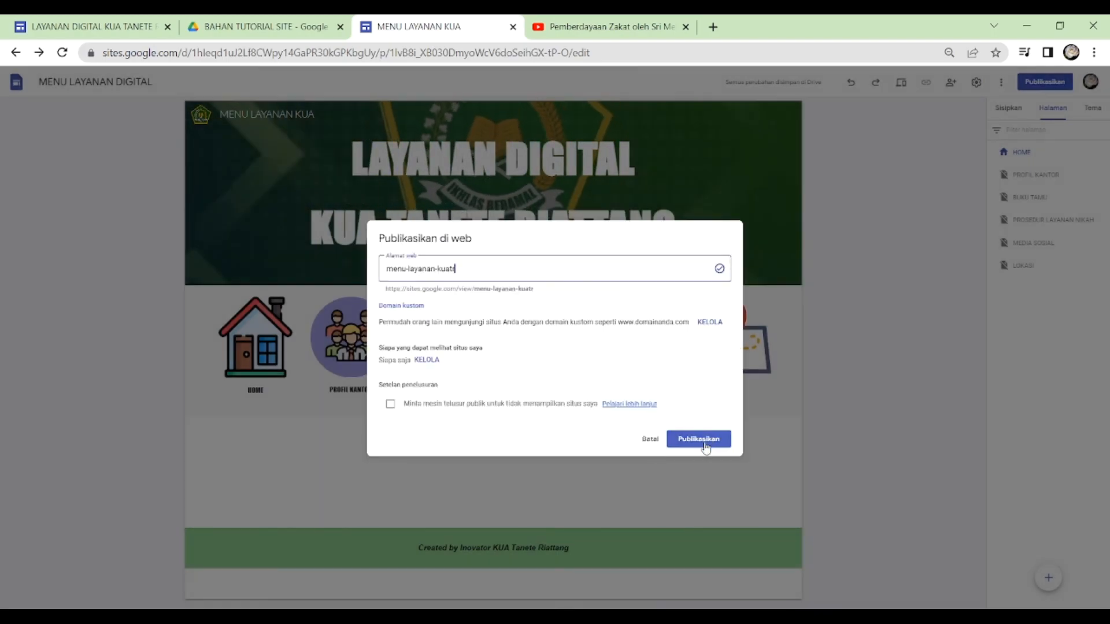
- Publish the site and copy its published link
click(704, 441)
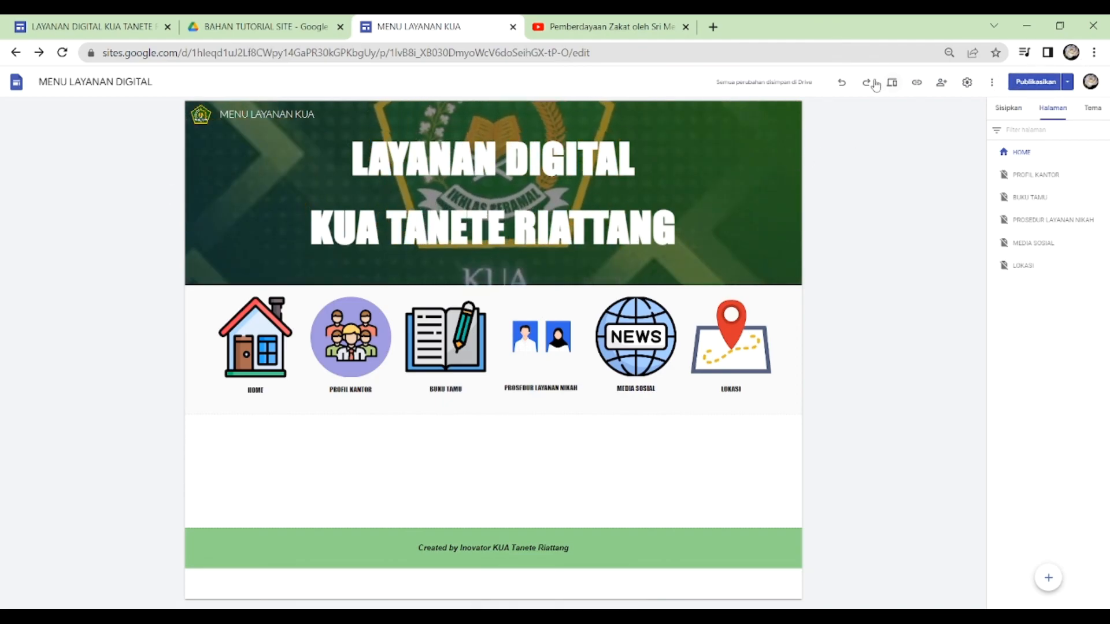
click(919, 84)
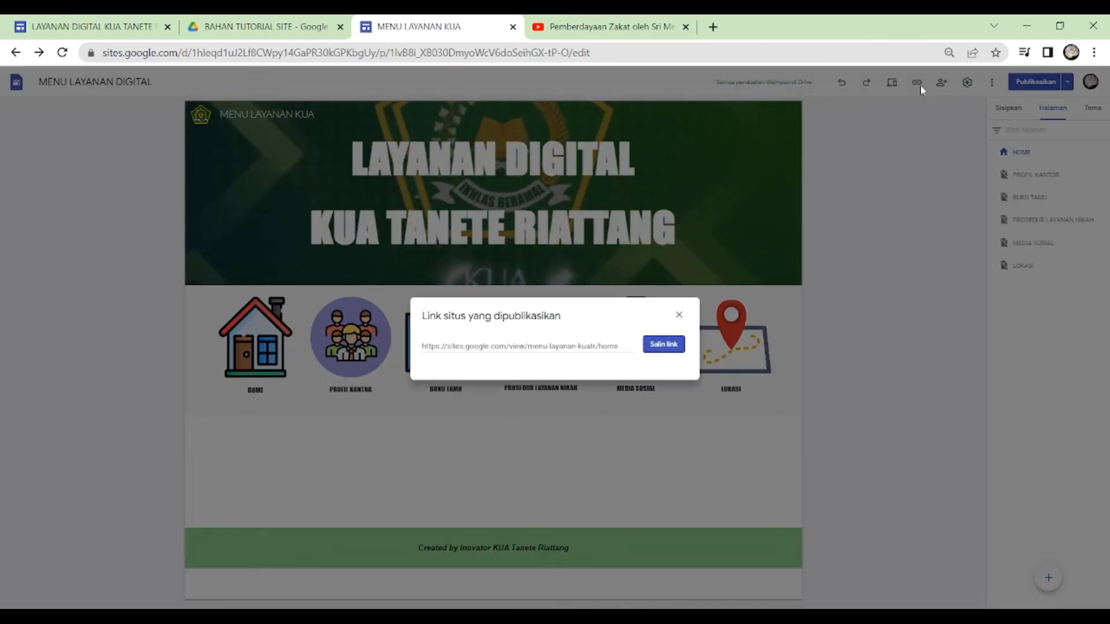
click(663, 346)
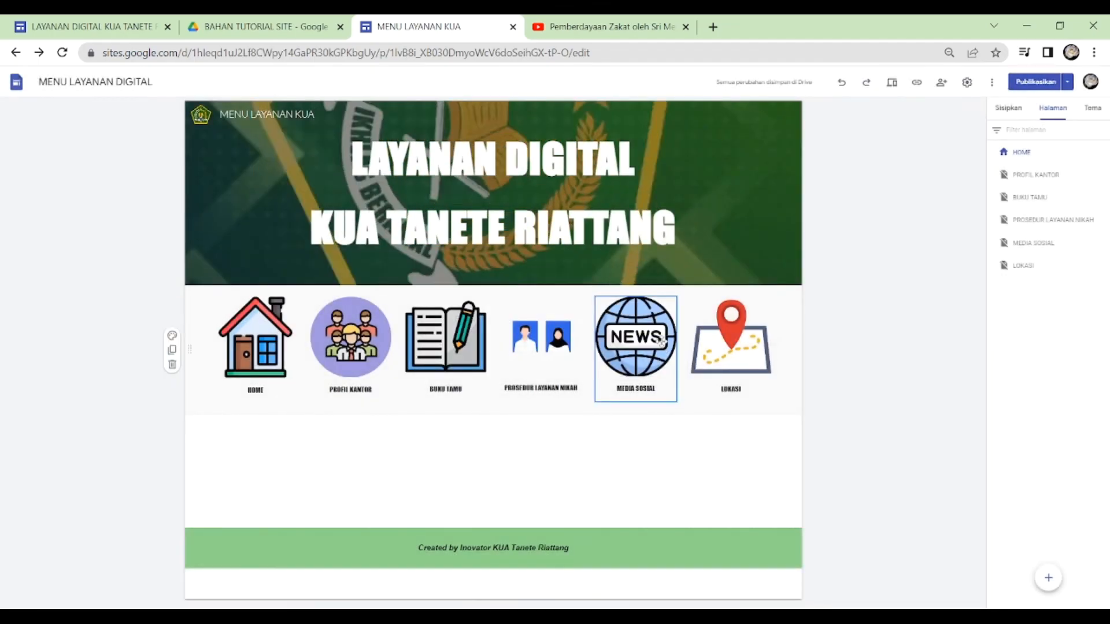